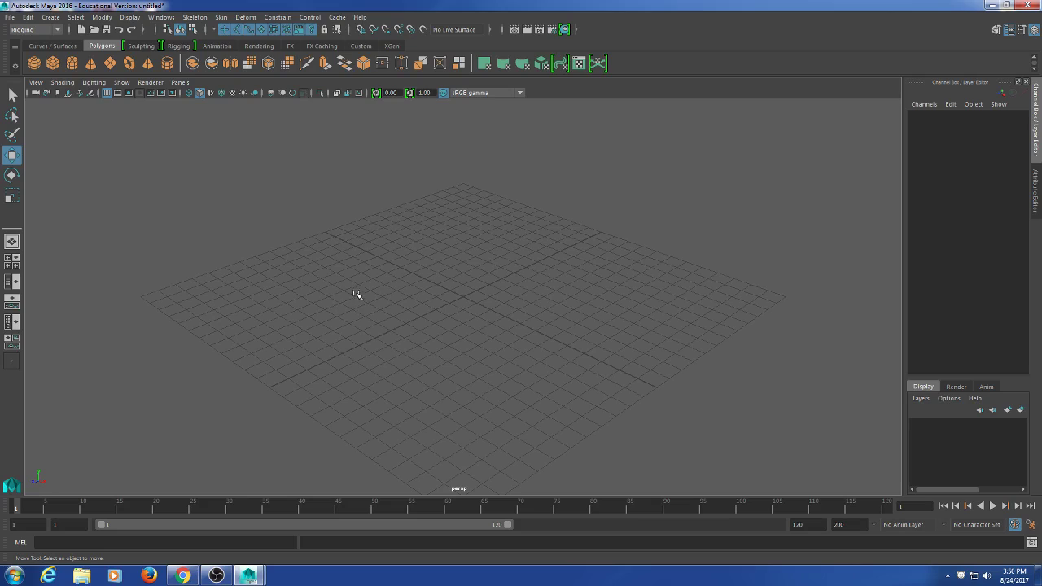
Create a polygon sphere, cube, cylinder, cone, plane, torus, pyramid and pipe at the origin.
key("q")
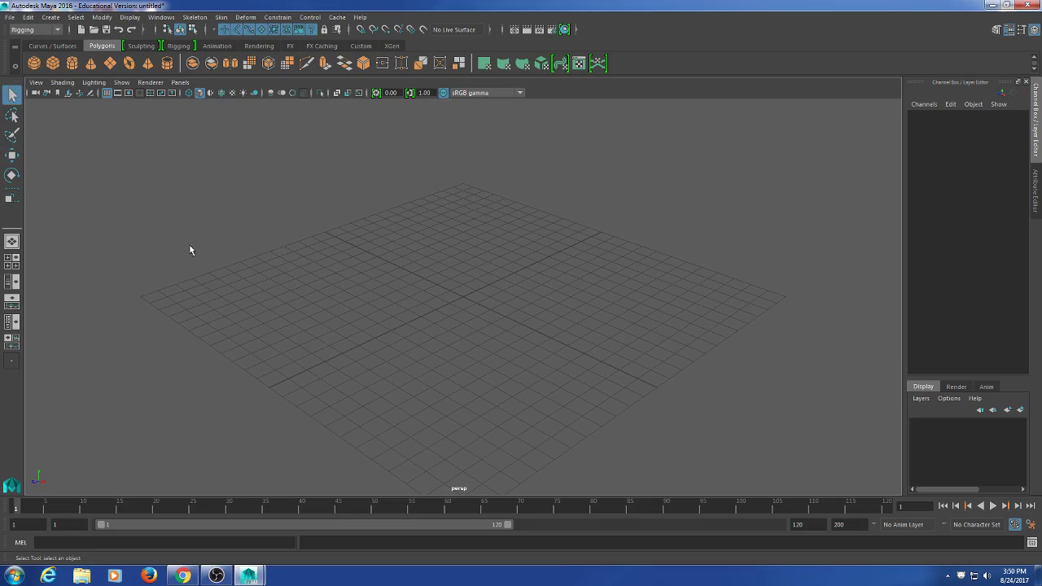
left_click(35, 66)
left_click(55, 67)
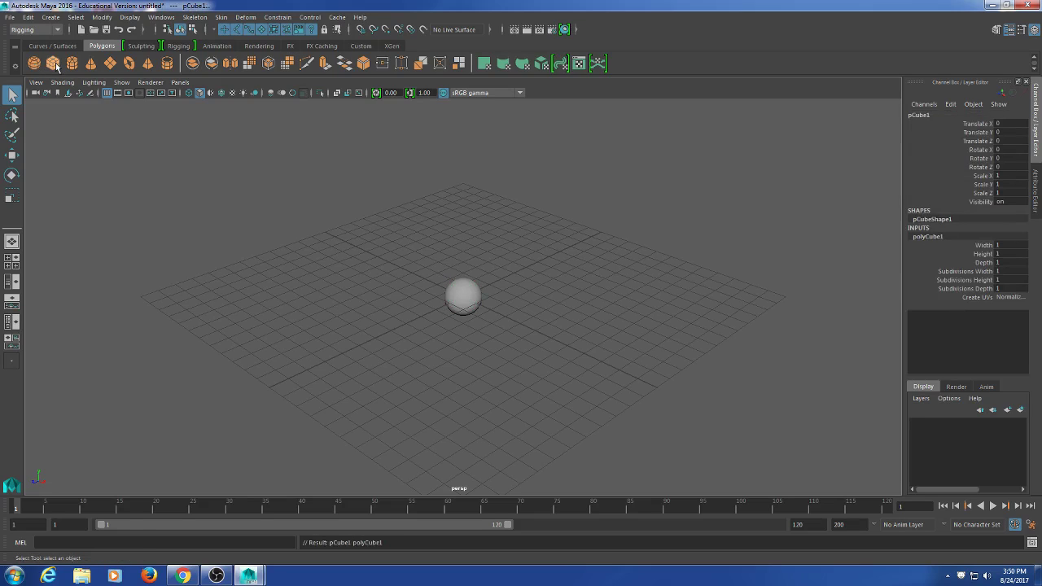
left_click(76, 68)
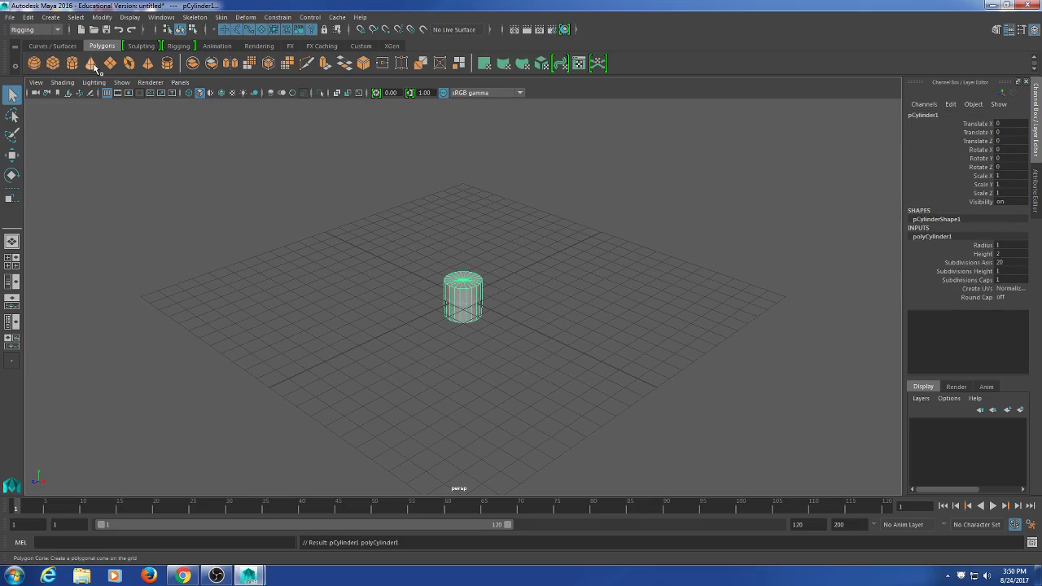
left_click(92, 66)
left_click(112, 66)
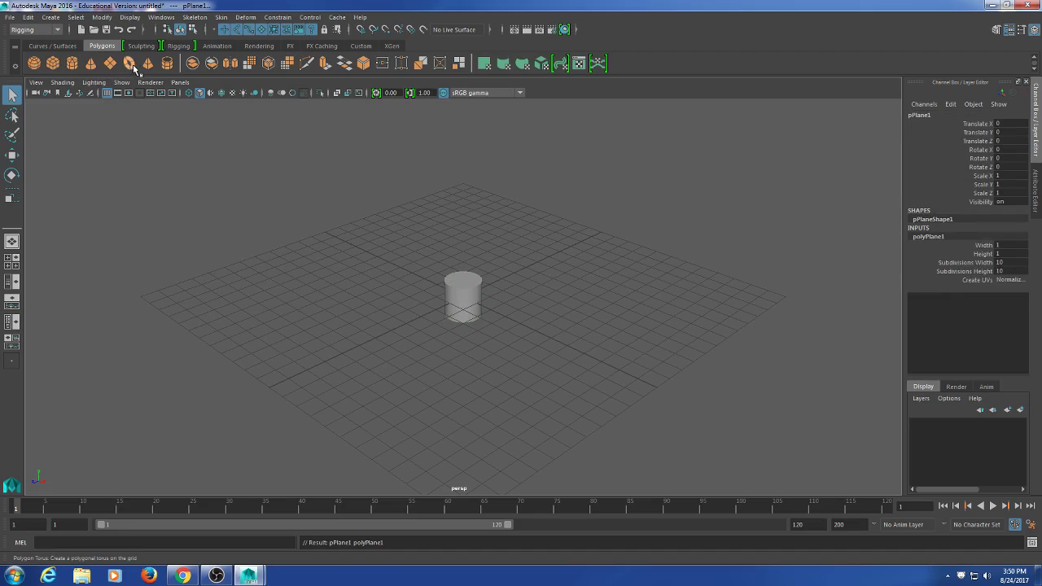
left_click(129, 65)
left_click(148, 65)
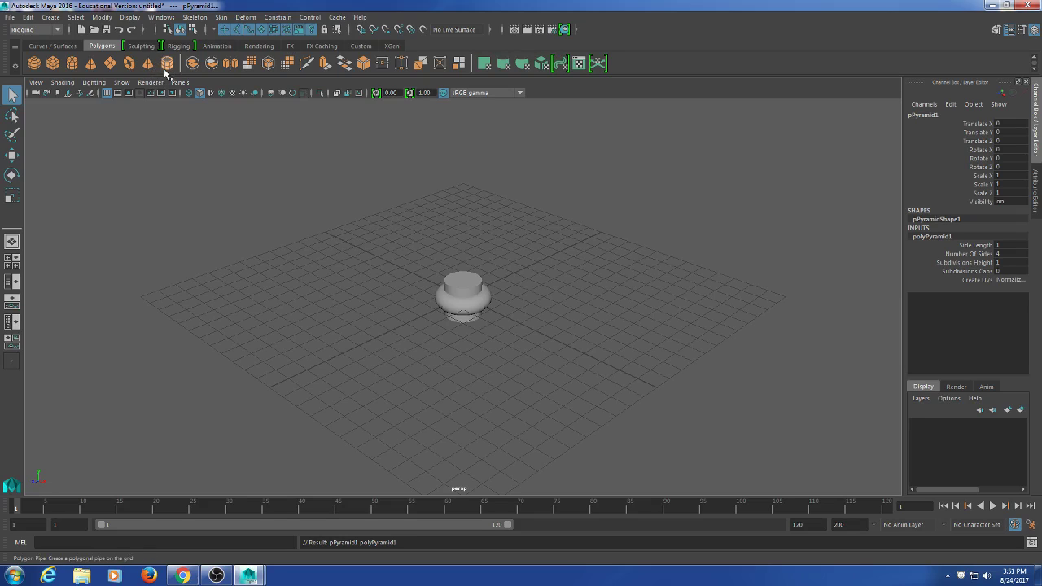
left_click(165, 64)
Select all the overlapping primitives at the origin and delete them.
left_click(481, 318)
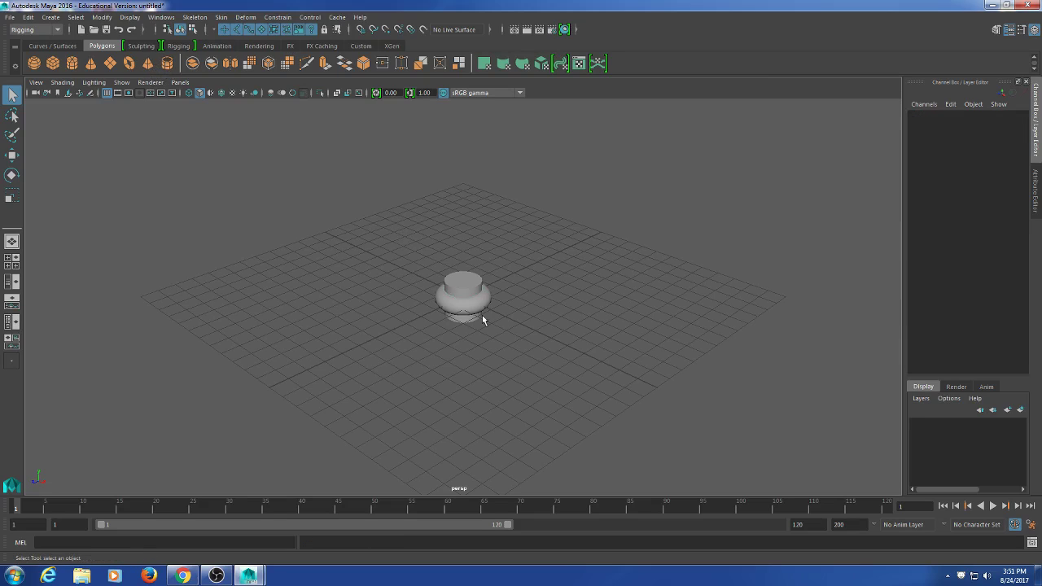
left_click(464, 297)
left_click(472, 350)
left_click(437, 308)
left_click(502, 346)
left_click(485, 271)
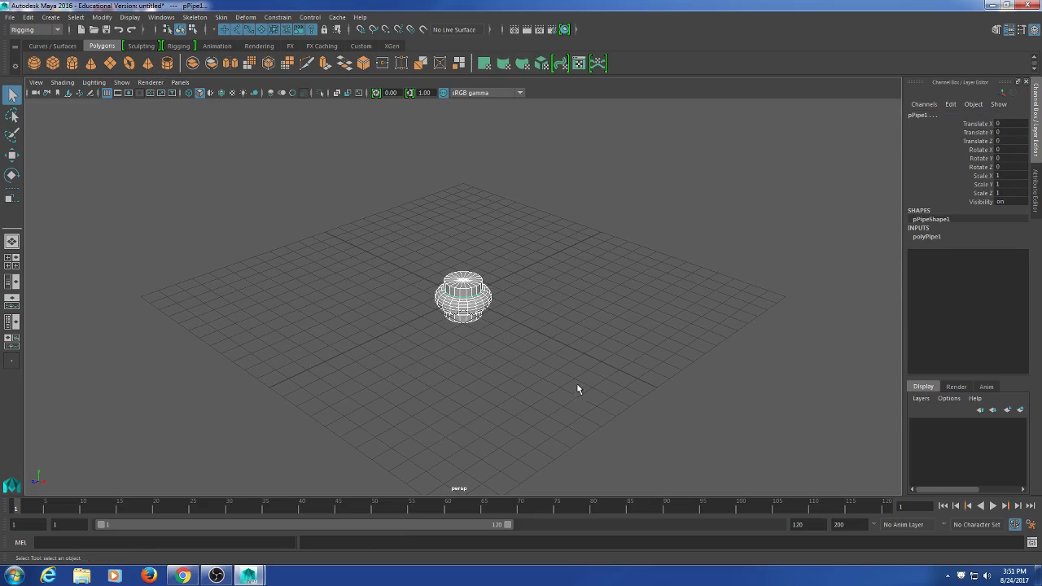
key("Delete")
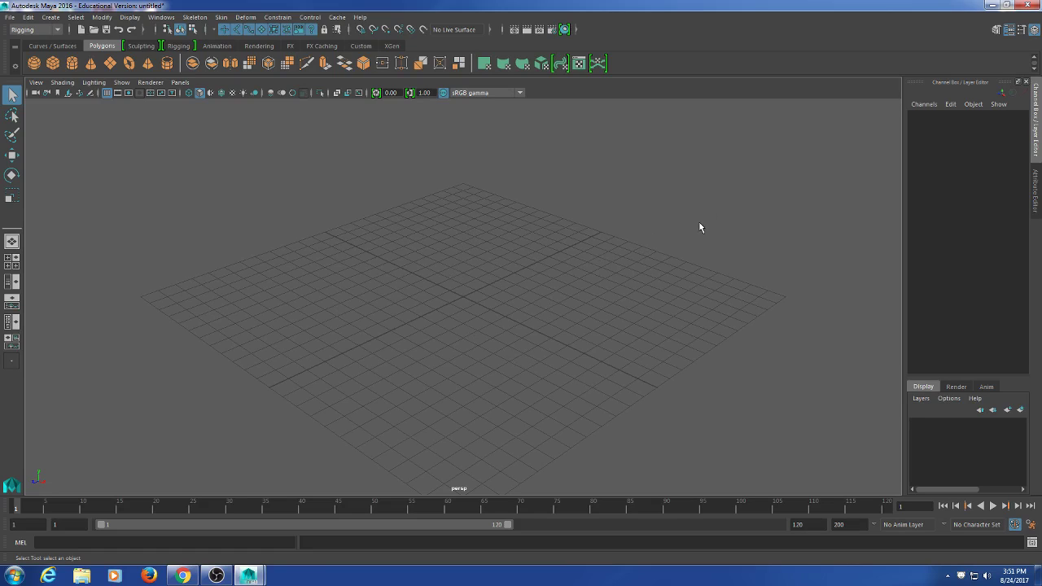
Create a single polygon cube at the origin and leave it deselected.
right_click(482, 195, "shift")
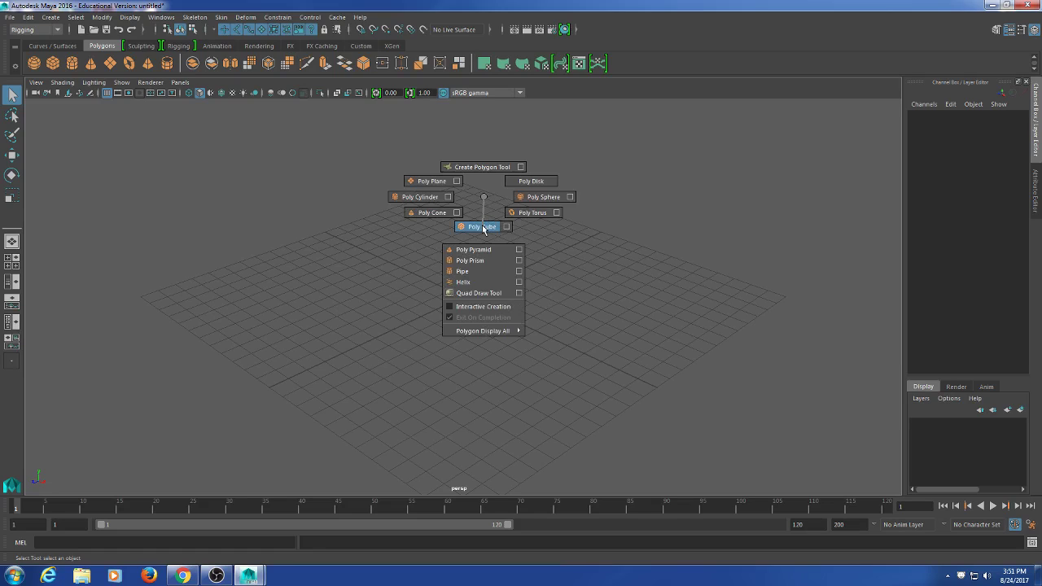
left_click(483, 227)
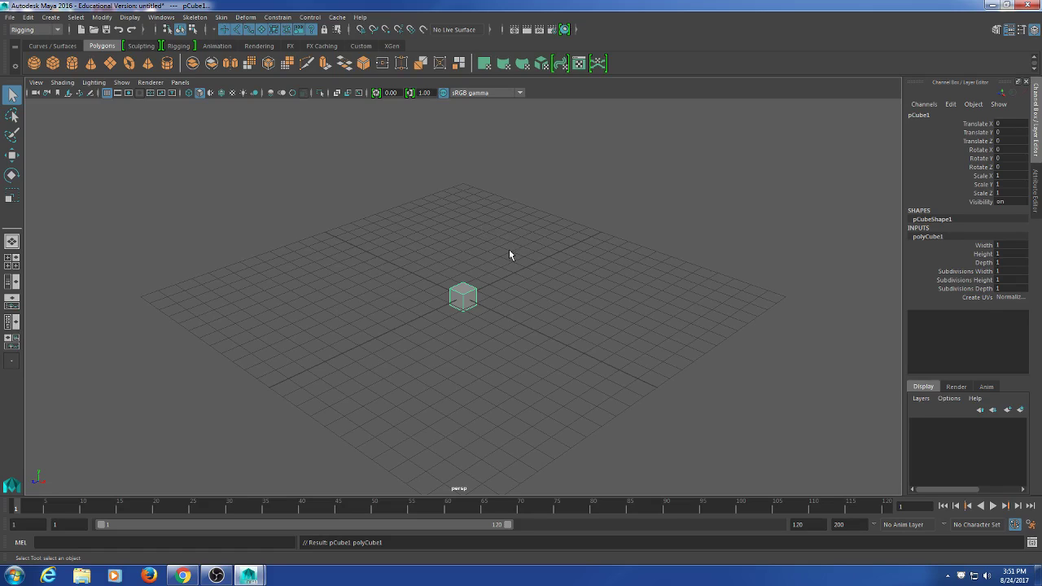
left_click(508, 252)
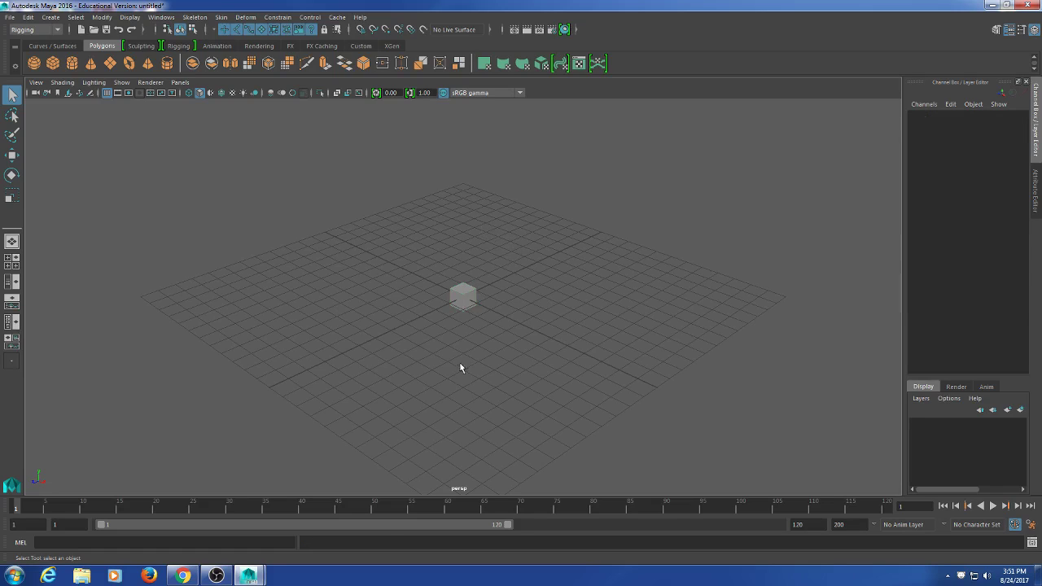
left_click_drag(460, 368, 412, 278)
left_click(431, 299)
left_click(462, 297)
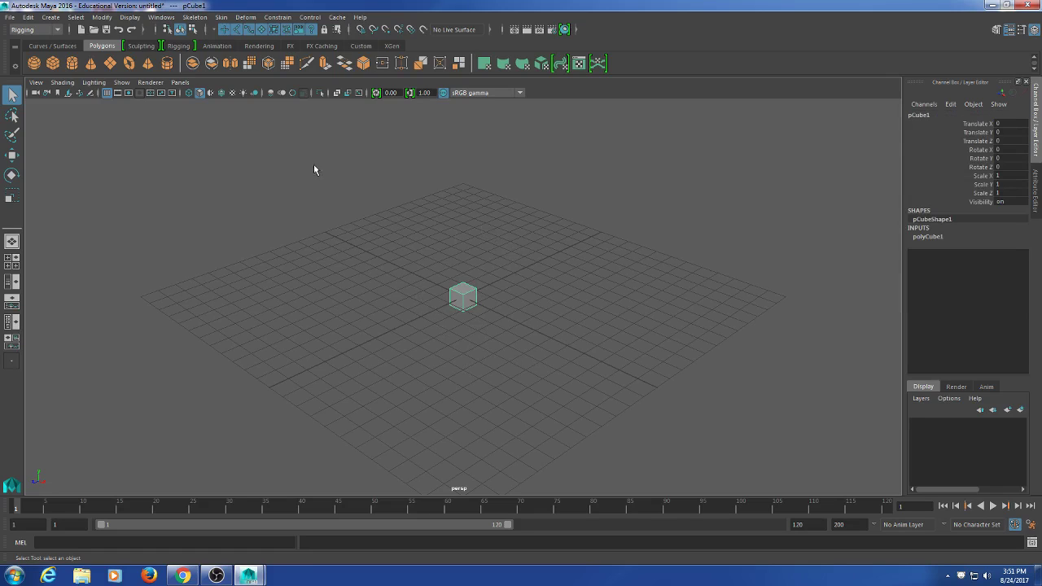
left_click(419, 245)
left_click(463, 297)
left_click(399, 318)
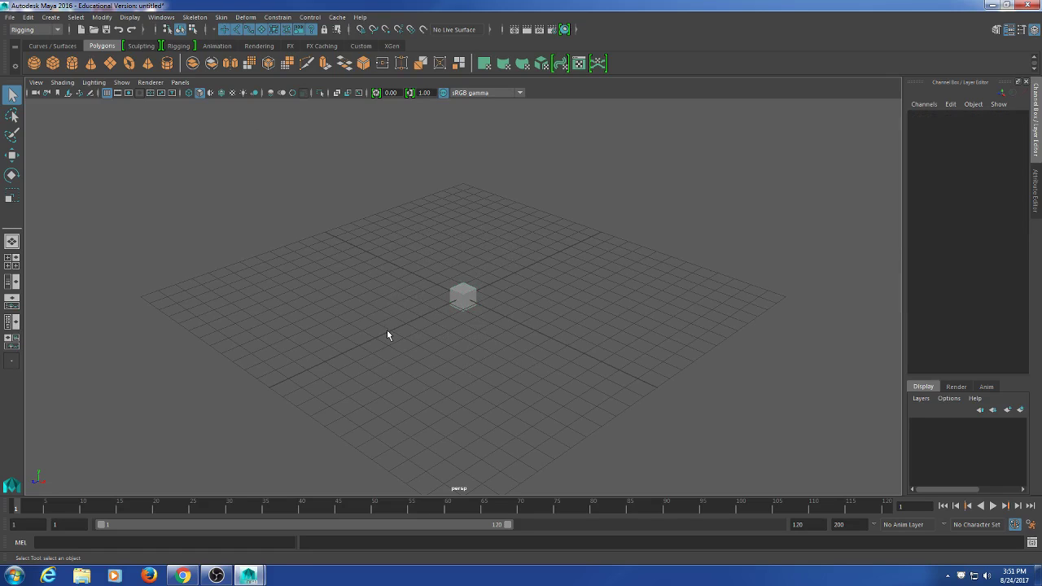
Frame the cube in the perspective view and examine it from several angles and distances.
key("f")
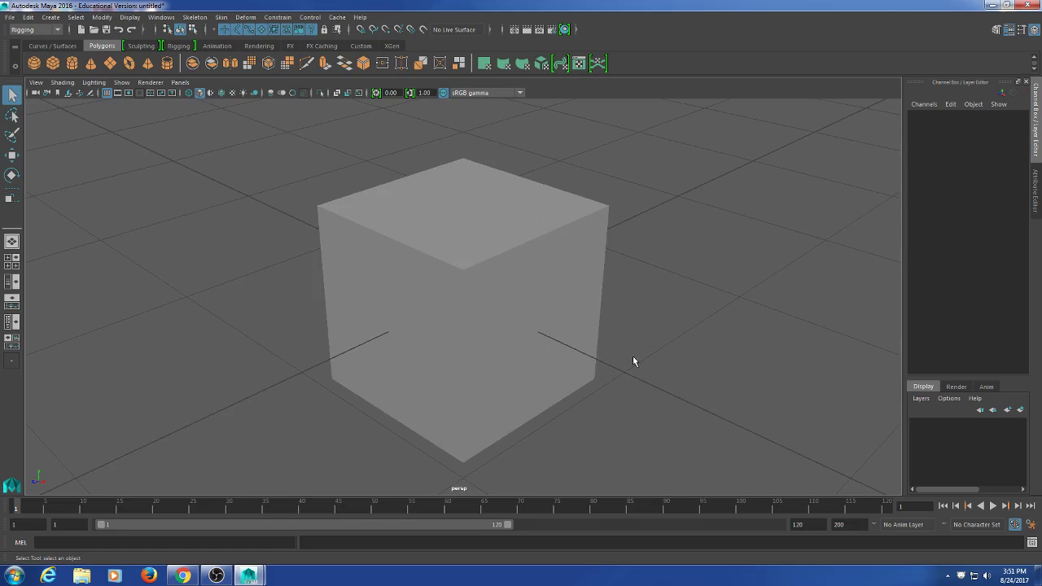
mouse_move(632, 360)
left_mouse_down("alt")
mouse_move(689, 356)
mouse_move(677, 307)
mouse_move(641, 333)
mouse_move(631, 357)
left_mouse_up("alt")
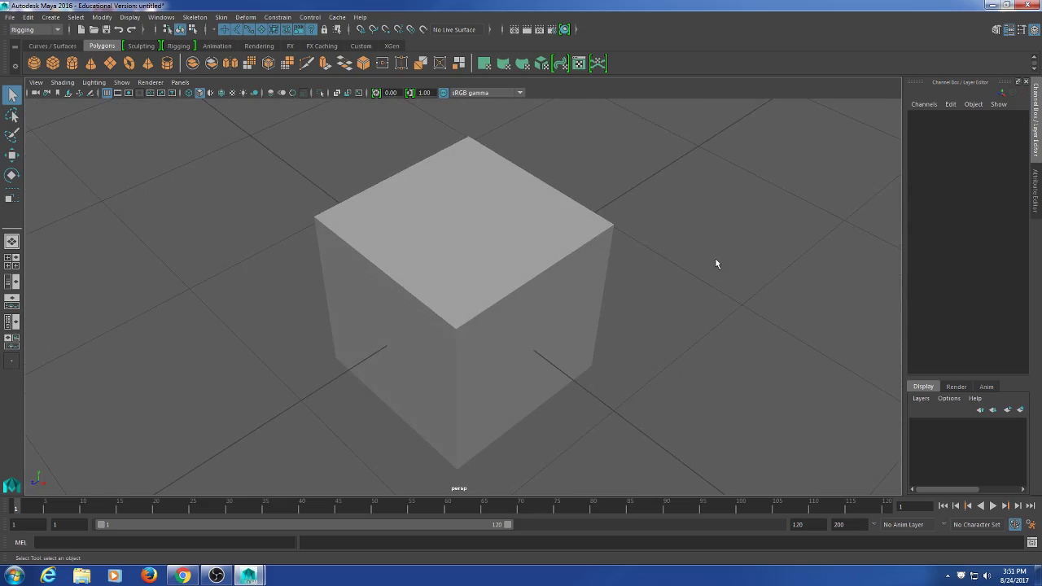
left_click_drag(716, 264, 553, 260, "alt")
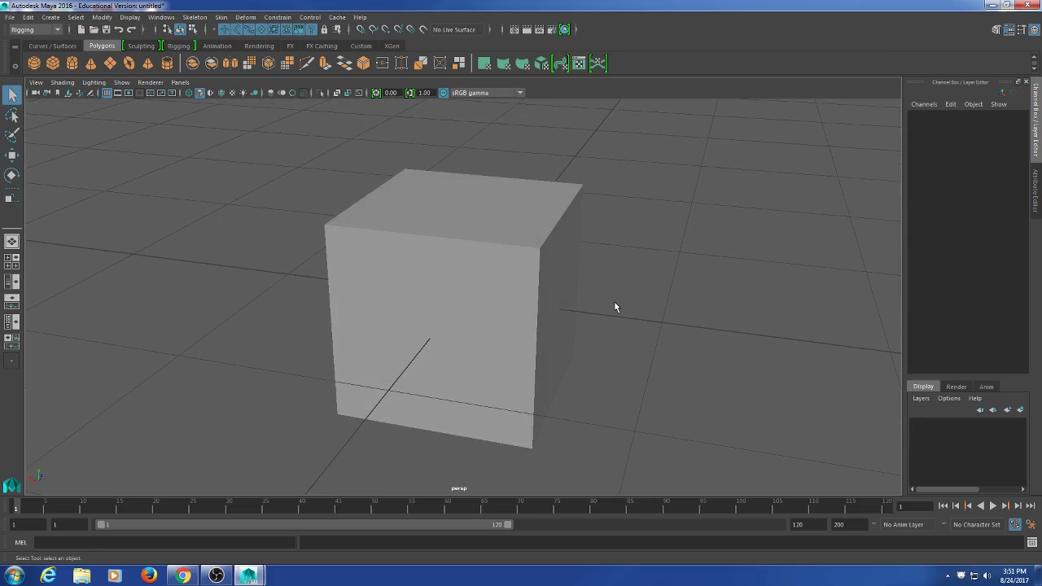
middle_click_drag(608, 271, 619, 317, "alt")
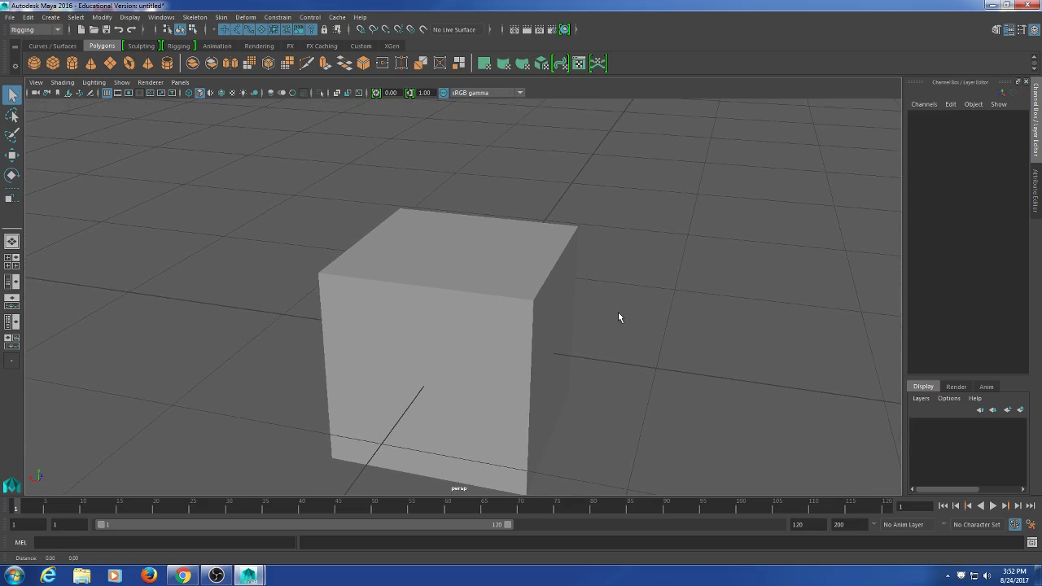
mouse_move(618, 317)
left_mouse_down("alt")
mouse_move(595, 293)
mouse_move(612, 300)
left_mouse_up("alt")
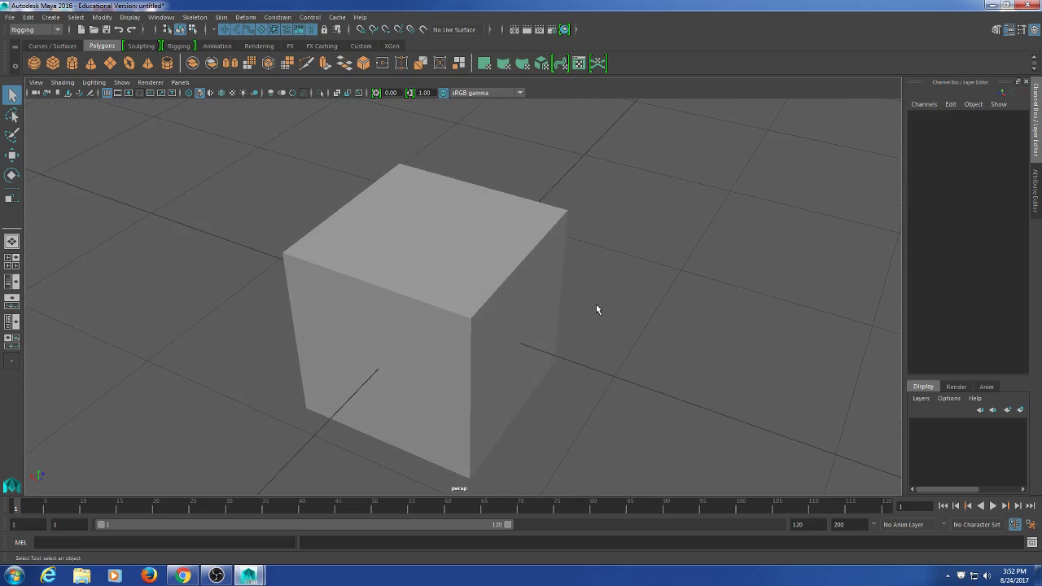
scroll(596, 310, "down", 8)
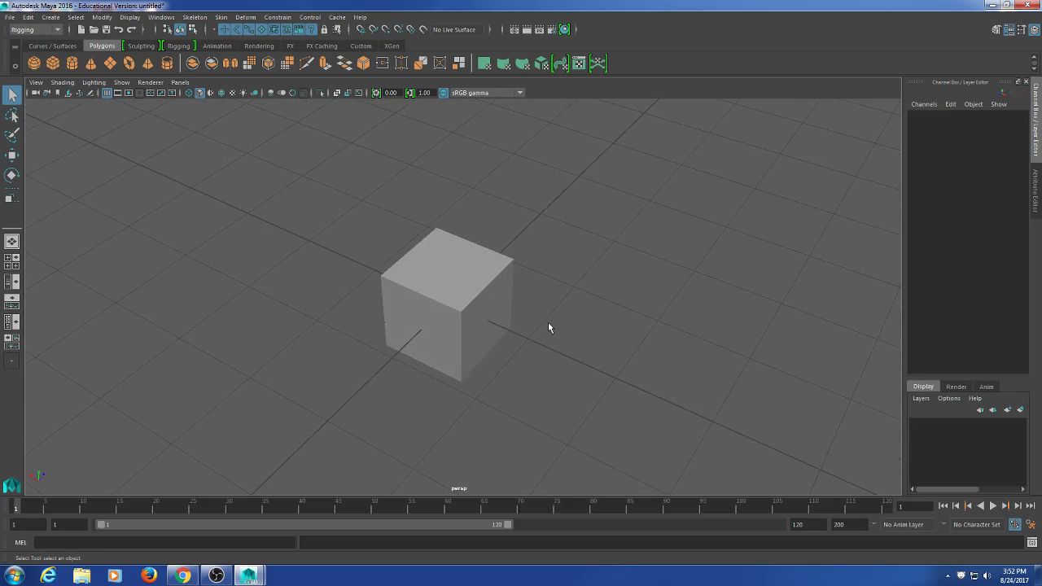
left_click(452, 269)
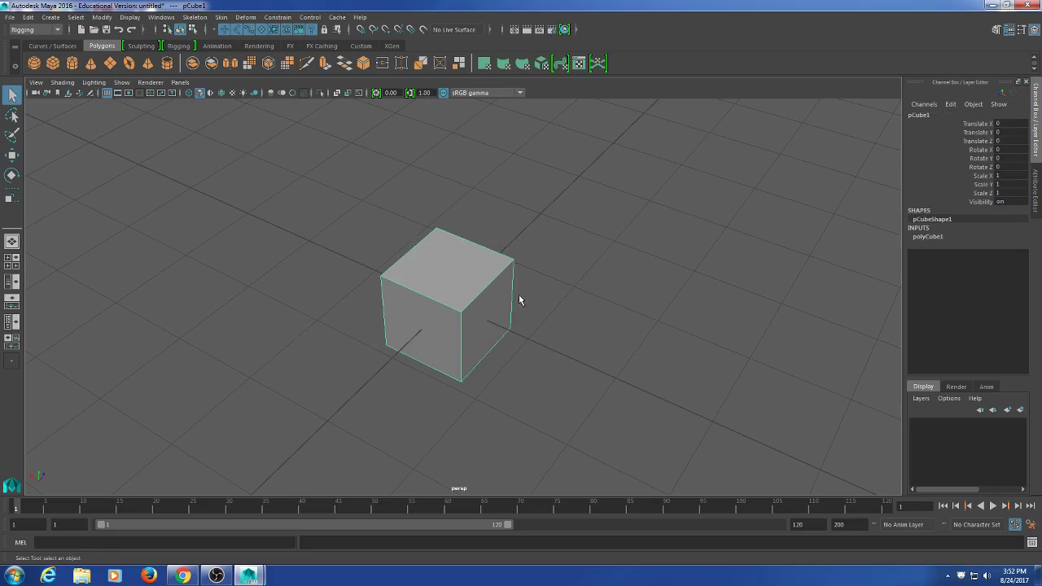
middle_click_drag(516, 298, 447, 288, "alt")
left_click_drag(447, 288, 467, 293, "alt")
Set the hotbox controls to show only the Modeling menus and deselect the cube.
key("space")
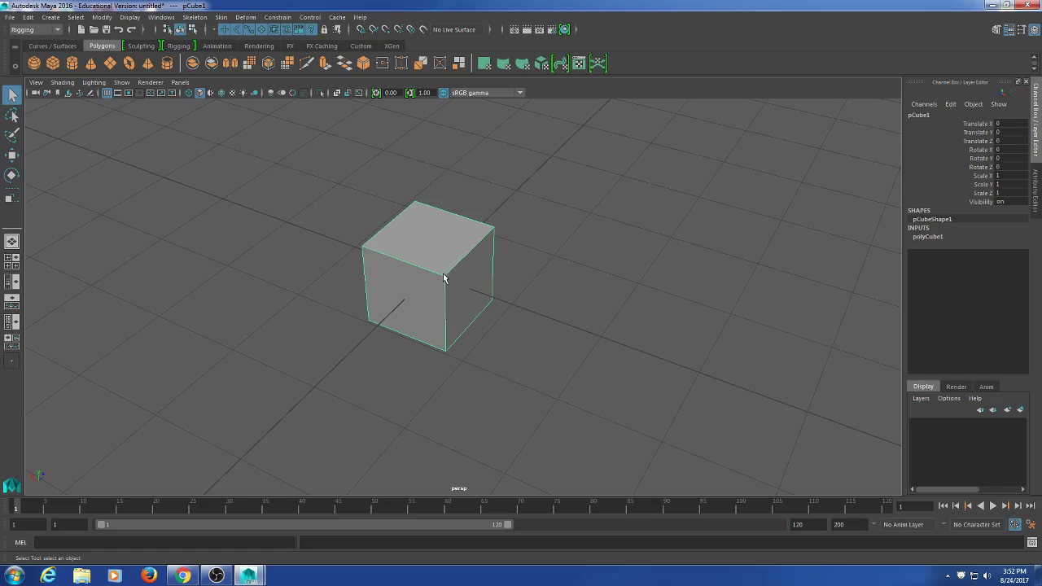
key("space")
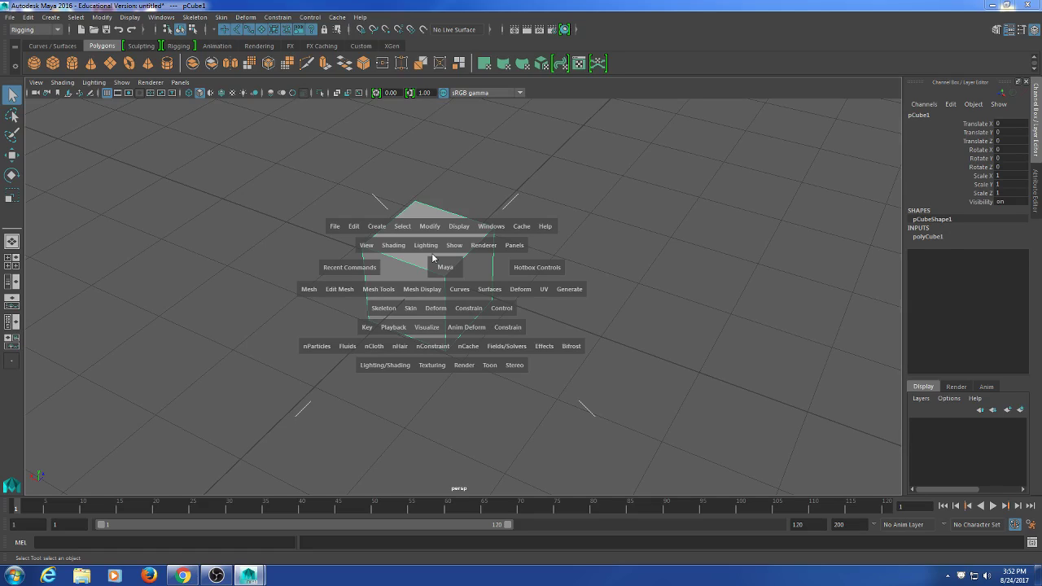
left_click(542, 271)
left_click_drag(543, 271, 513, 203)
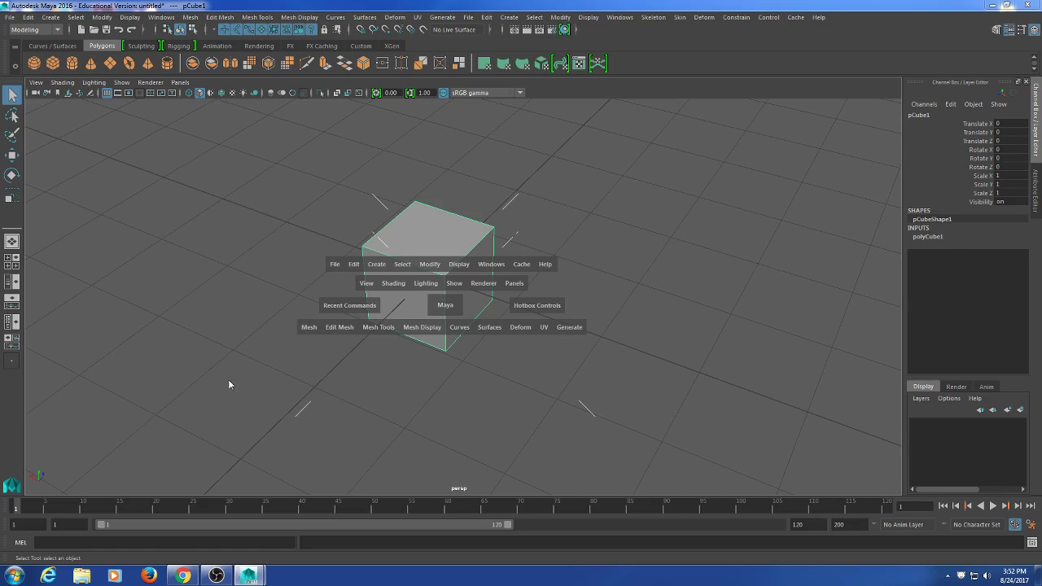
left_click(222, 334)
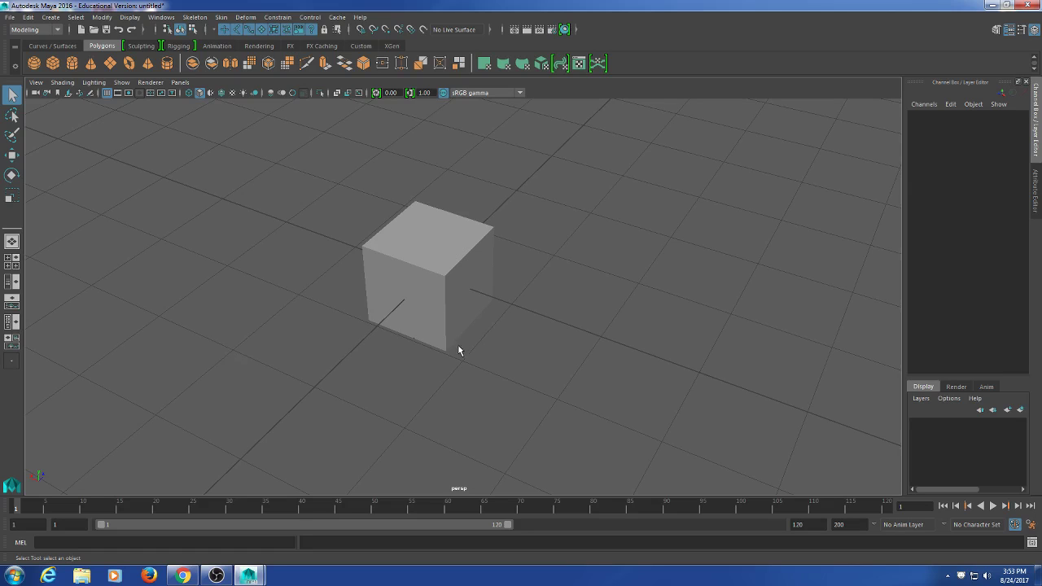
Move the cube straight up by about half its height, deselect it, and return to the Select tool.
left_click_drag(533, 319, 592, 387, "alt")
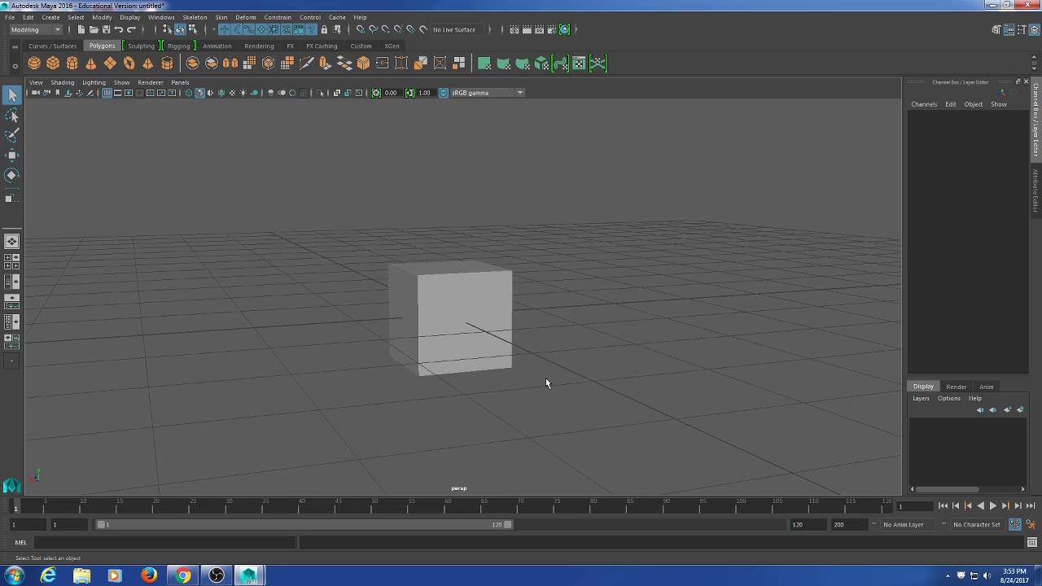
mouse_move(556, 383)
left_mouse_down("alt")
mouse_move(528, 372)
mouse_move(575, 379)
left_mouse_up("alt")
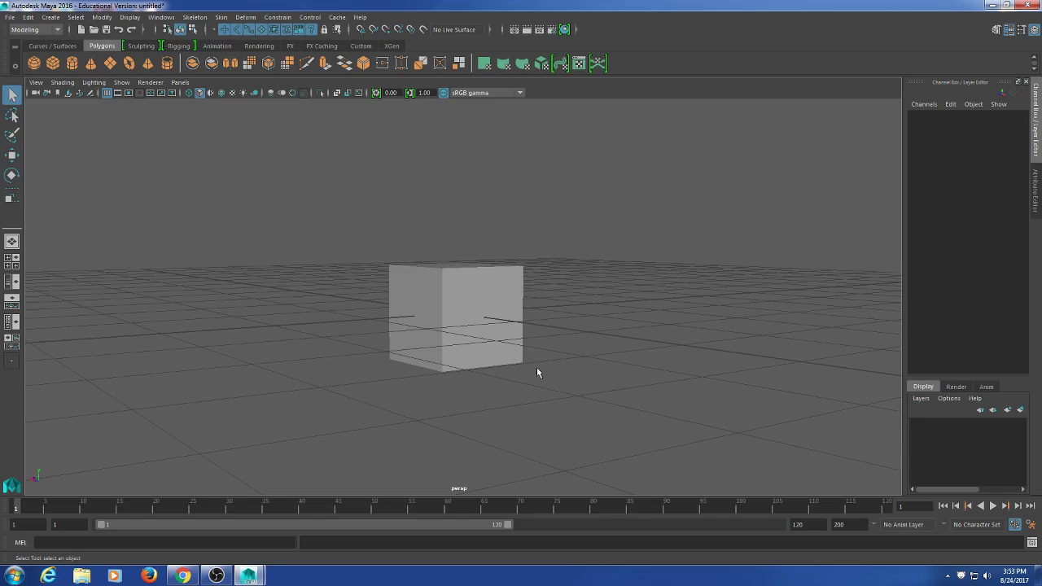
left_click_drag(537, 372, 528, 424, "alt")
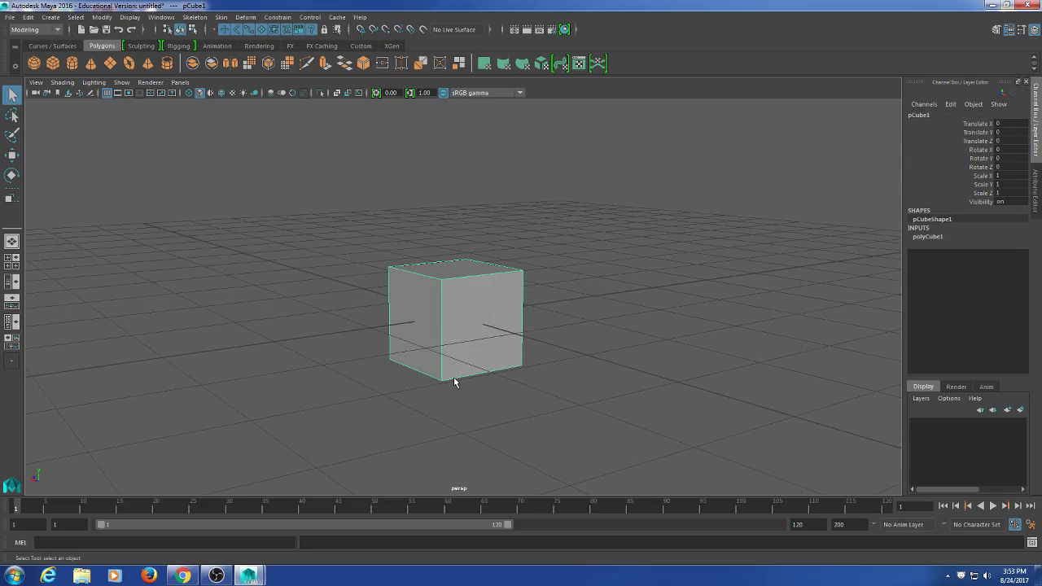
key("w")
left_click_drag(455, 263, 465, 214)
left_click(621, 237)
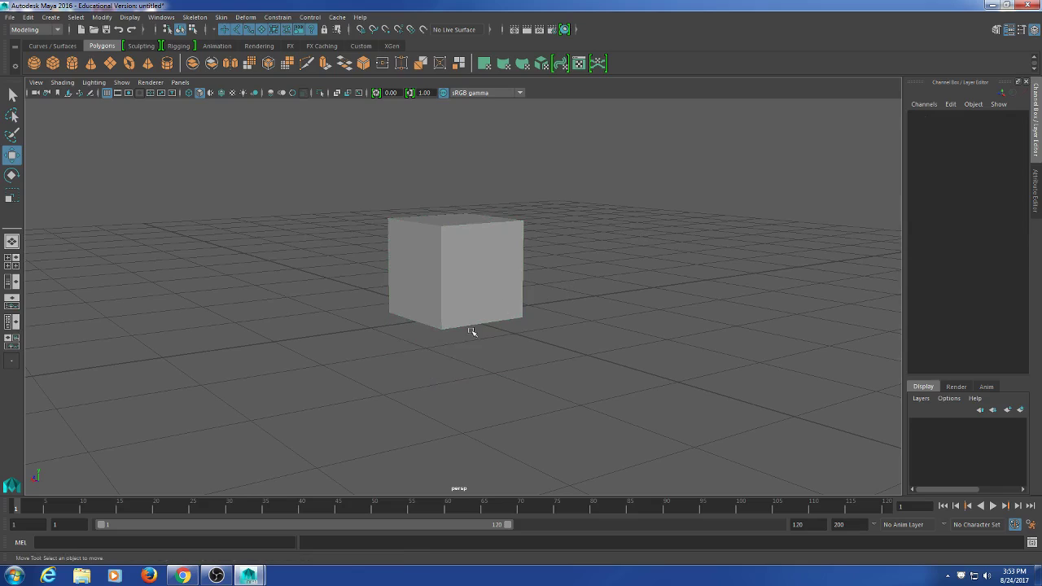
left_click_drag(361, 356, 344, 388, "alt")
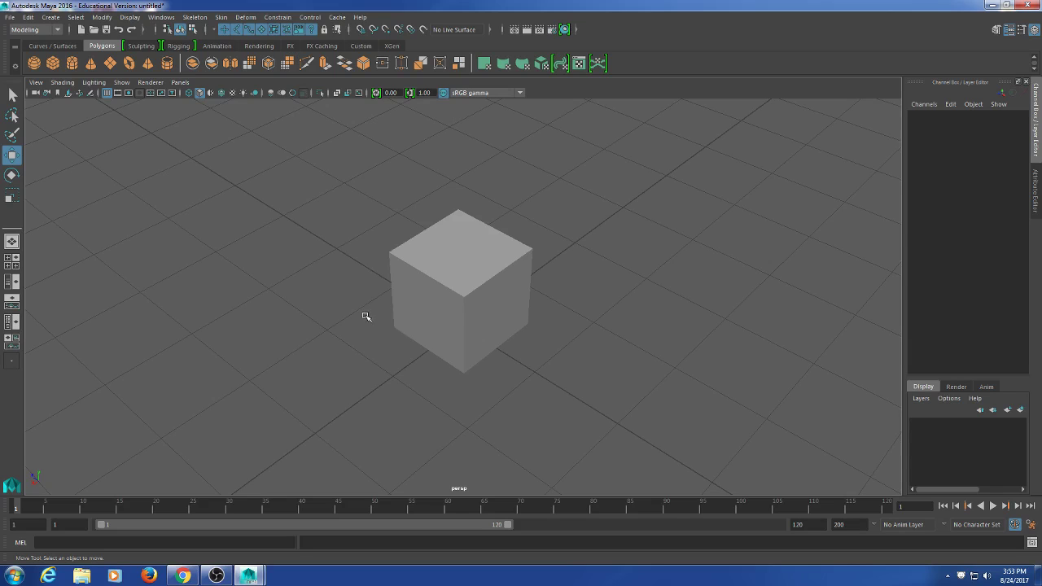
key("alt+x")
mouse_move(365, 318)
left_mouse_down("alt")
mouse_move(414, 272)
mouse_move(512, 316)
left_mouse_up("alt")
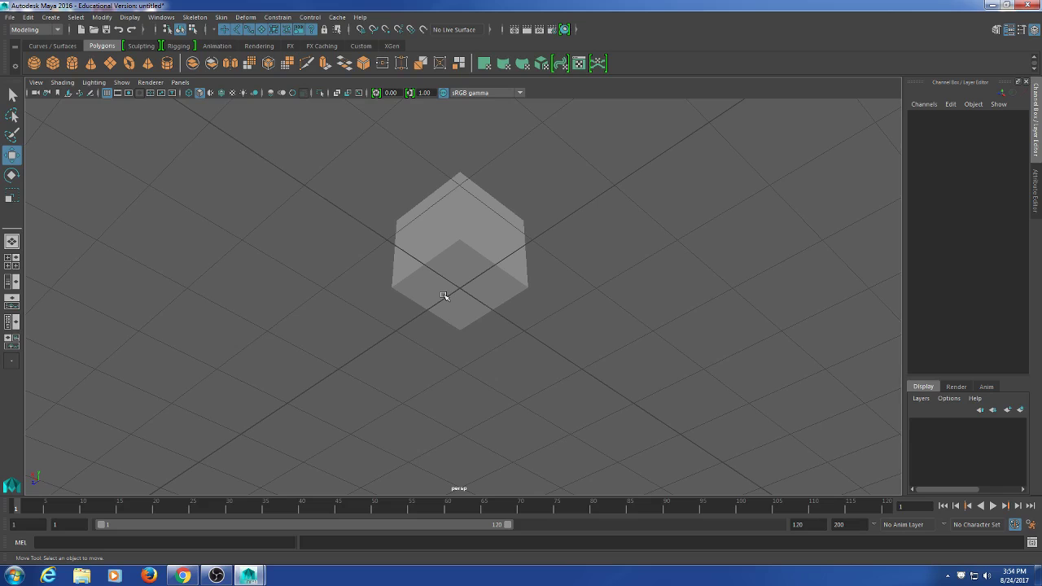
left_click_drag(386, 288, 333, 377, "alt")
key("q")
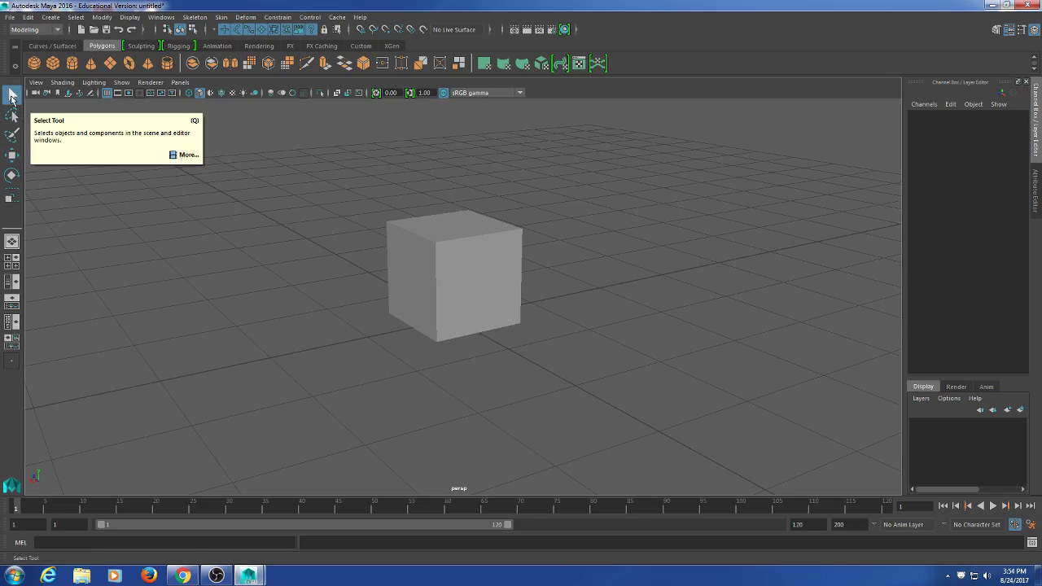
Restore the Maya window from its maximized state and widen it on both sides.
left_click(1007, 5)
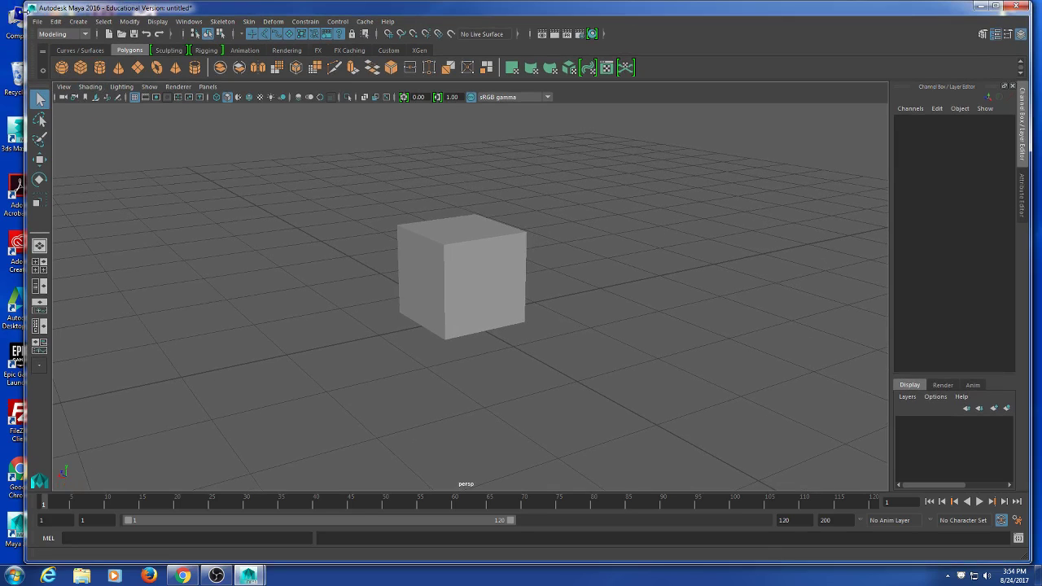
left_click(15, 18)
left_click(27, 47)
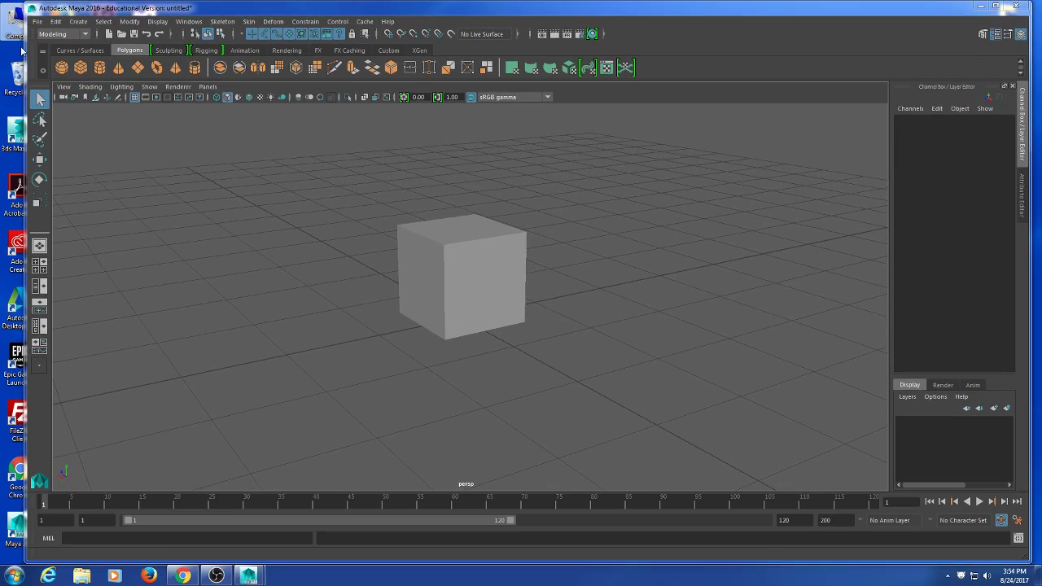
left_click_drag(28, 48, 16, 49)
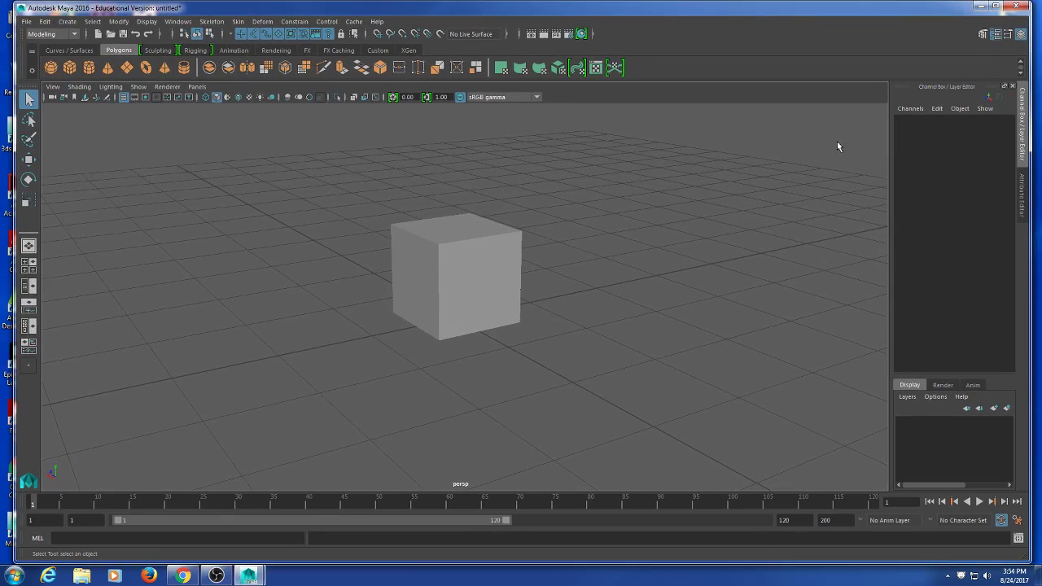
left_click_drag(1029, 28, 1041, 28)
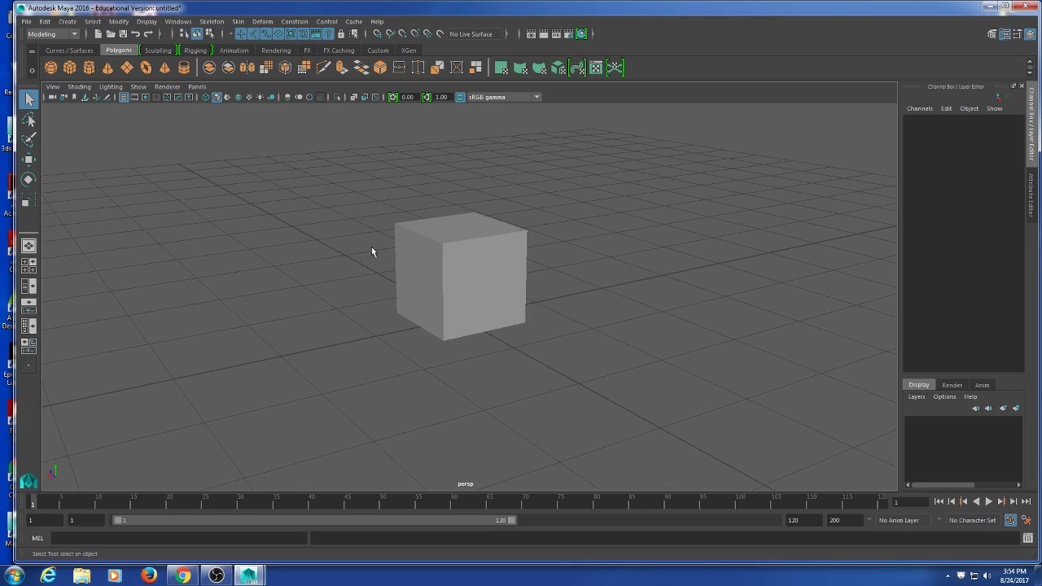
Practise selecting the cube by picking it and by surrounding it with marquees from different corners, clearing the selection each time.
left_click(480, 285)
left_click_drag(570, 365, 339, 291)
left_click(372, 205)
left_click_drag(638, 414, 417, 271)
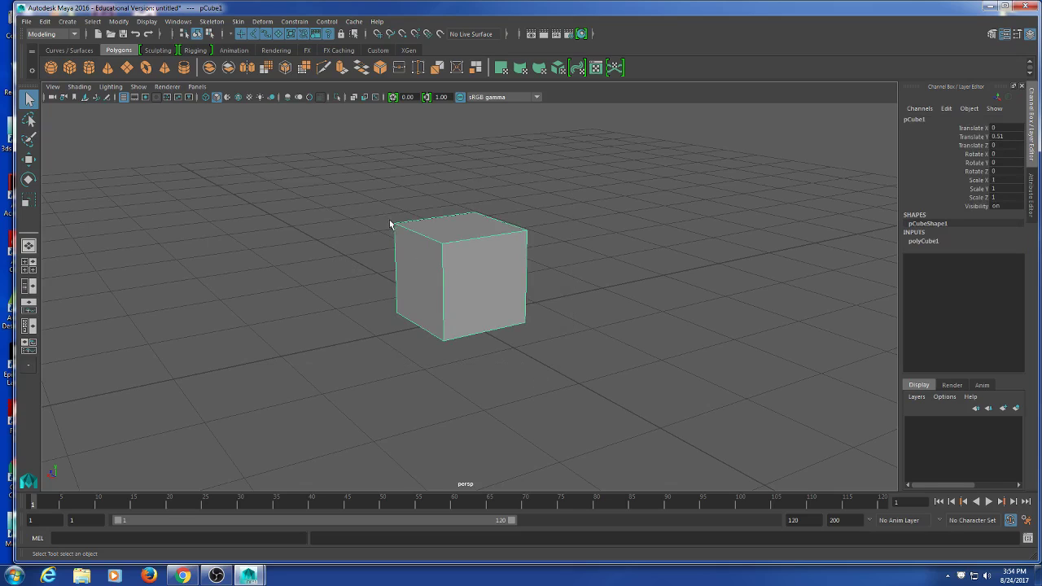
left_click(677, 392)
left_click_drag(674, 363, 444, 257)
left_click(625, 378)
left_click_drag(356, 221, 442, 349)
left_click(230, 277)
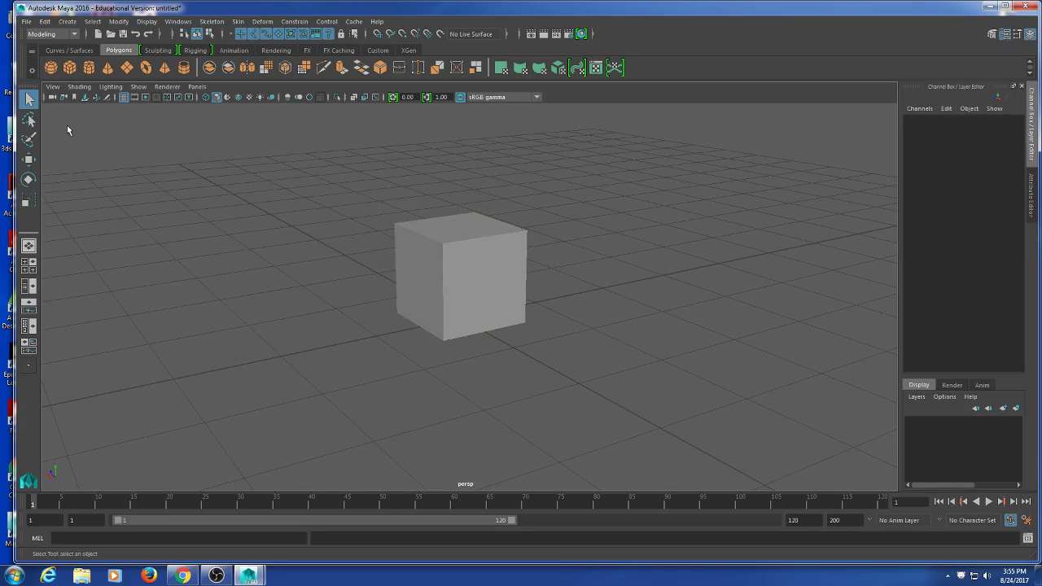
Try selecting the cube twice with freehand Lasso tool outlines, clearing the selection after each one.
left_click(28, 120)
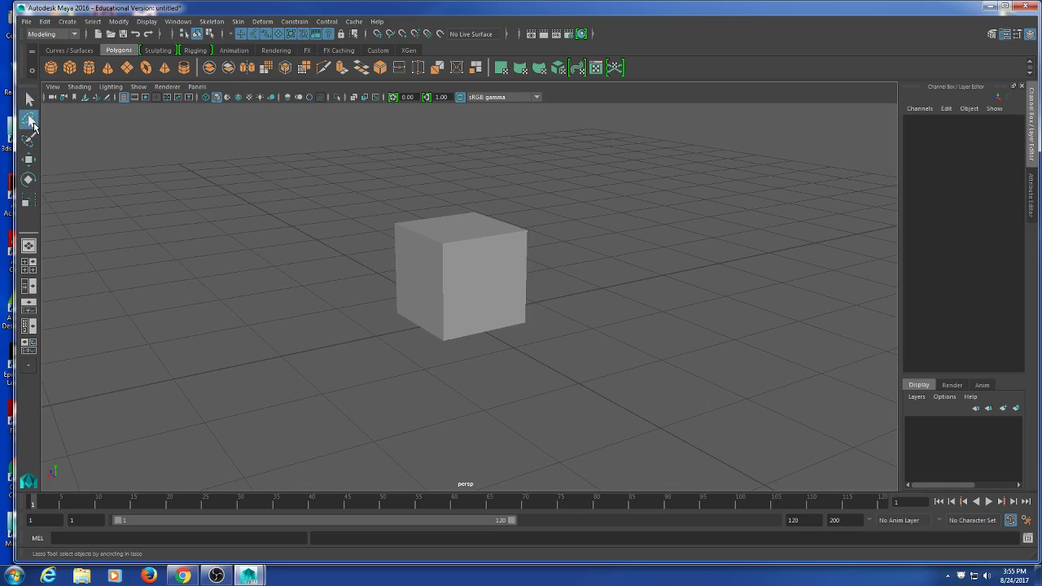
mouse_move(402, 175)
left_mouse_down()
mouse_move(319, 167)
mouse_move(224, 271)
mouse_move(239, 377)
mouse_move(405, 469)
mouse_move(613, 405)
mouse_move(583, 233)
mouse_move(515, 157)
mouse_move(337, 233)
left_mouse_up()
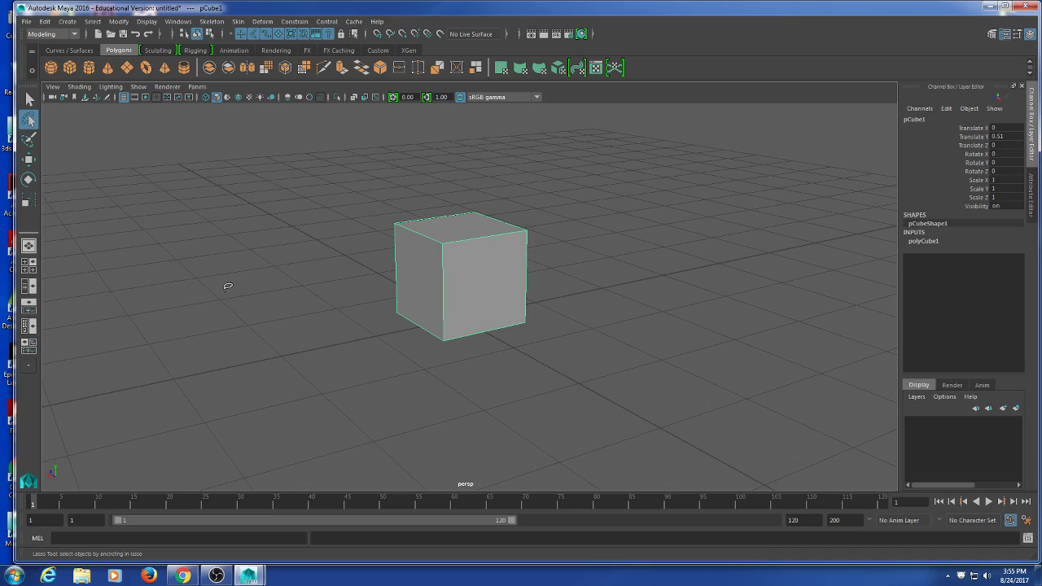
left_click(220, 225)
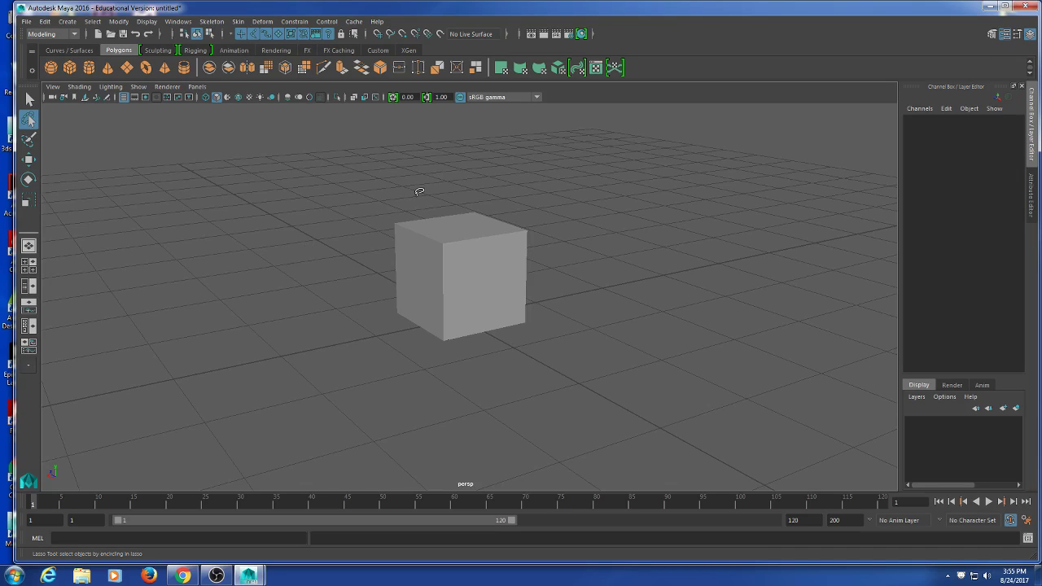
mouse_move(429, 187)
left_mouse_down()
mouse_move(500, 488)
mouse_move(709, 322)
left_mouse_up()
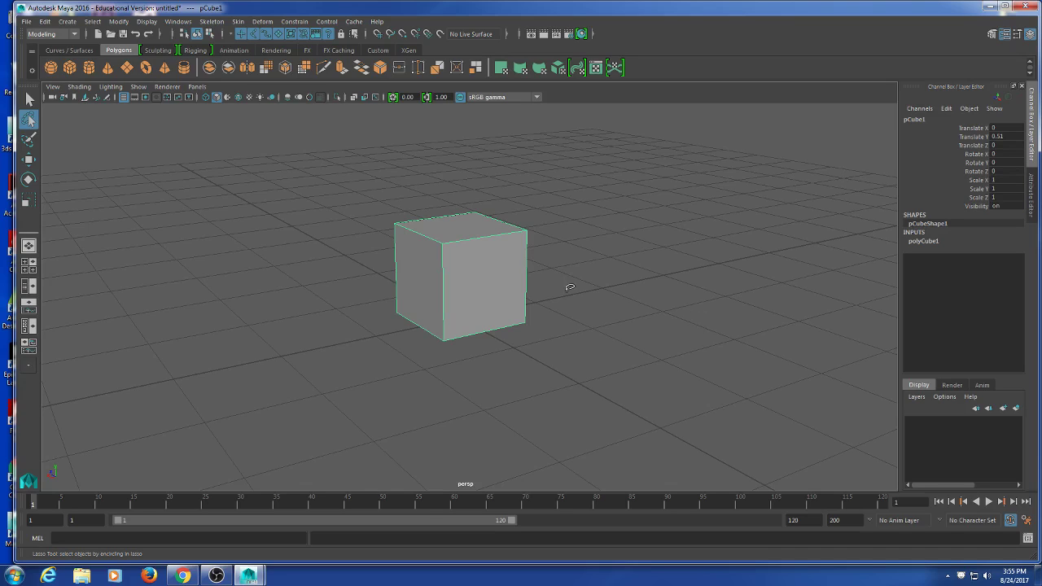
left_click(254, 228)
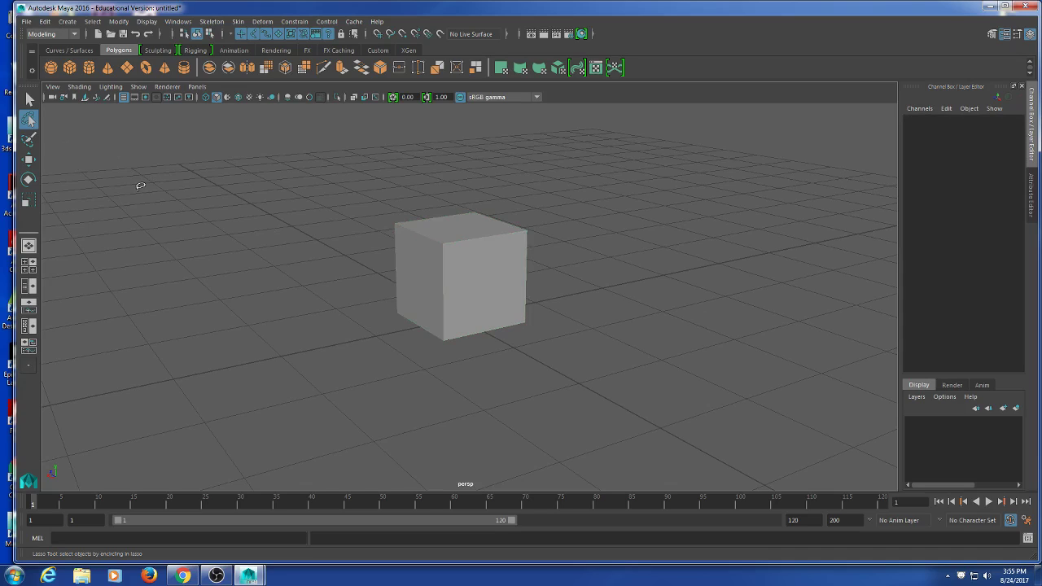
Try the Paint Selection tool, then go back to the Select tool and select the cube in Object Mode.
left_click(28, 140)
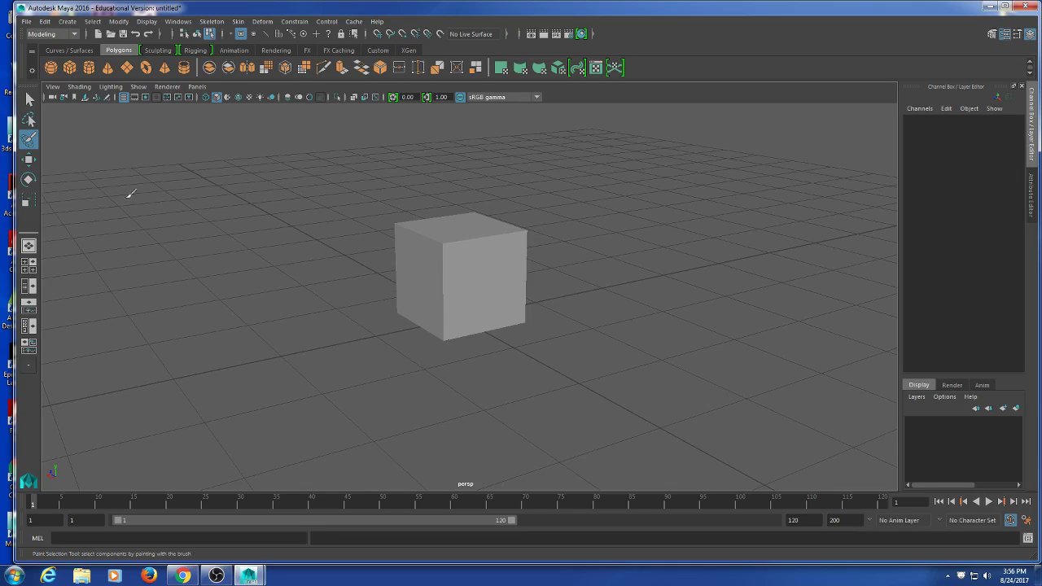
left_click(29, 98)
left_click(503, 282)
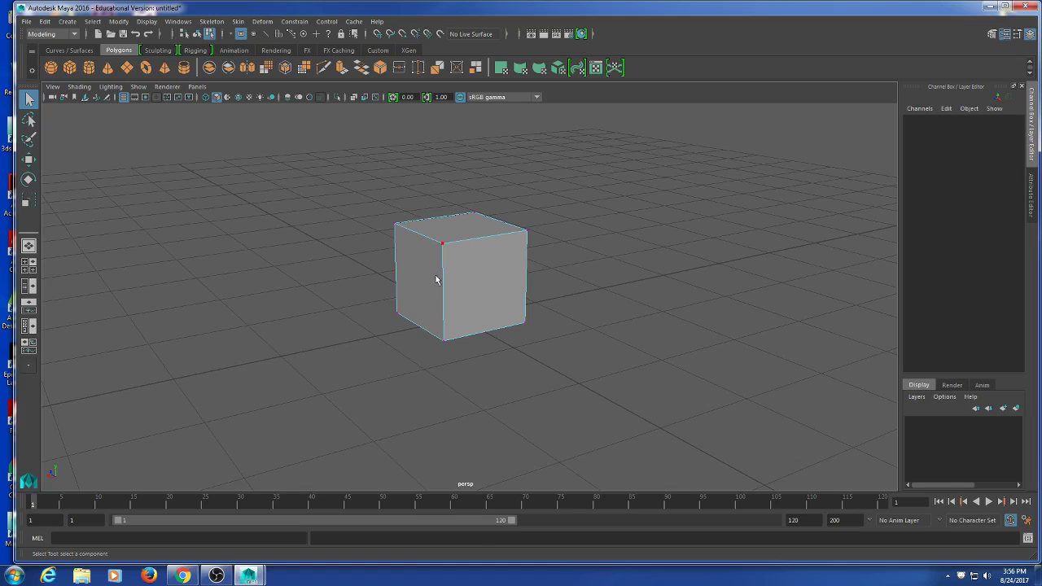
right_click(432, 247)
left_click(484, 231)
left_click(477, 248)
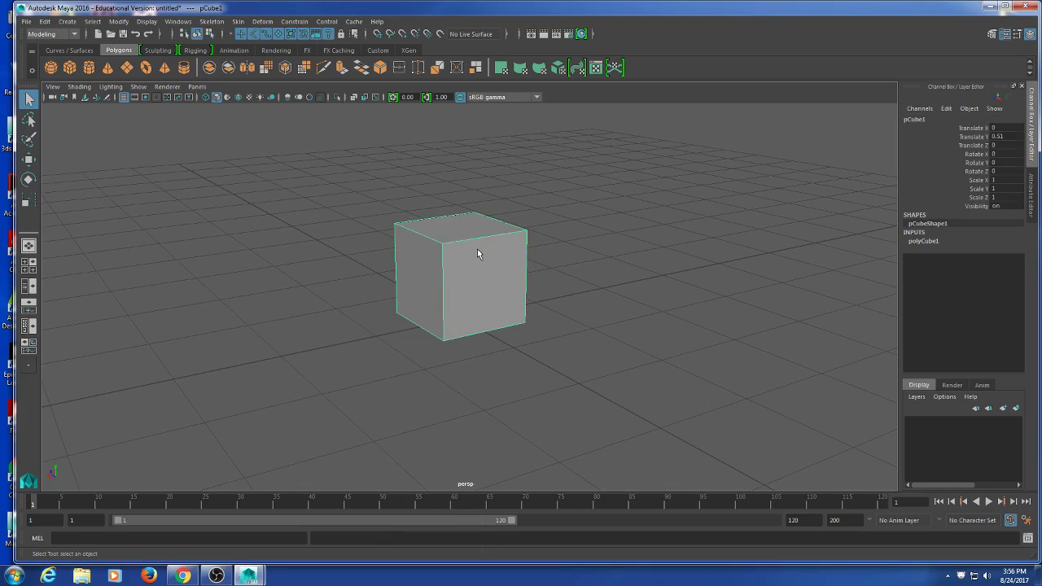
Try painting a selection over all the cube's faces in Face mode, then clear it and return to Object Mode.
right_click(599, 204)
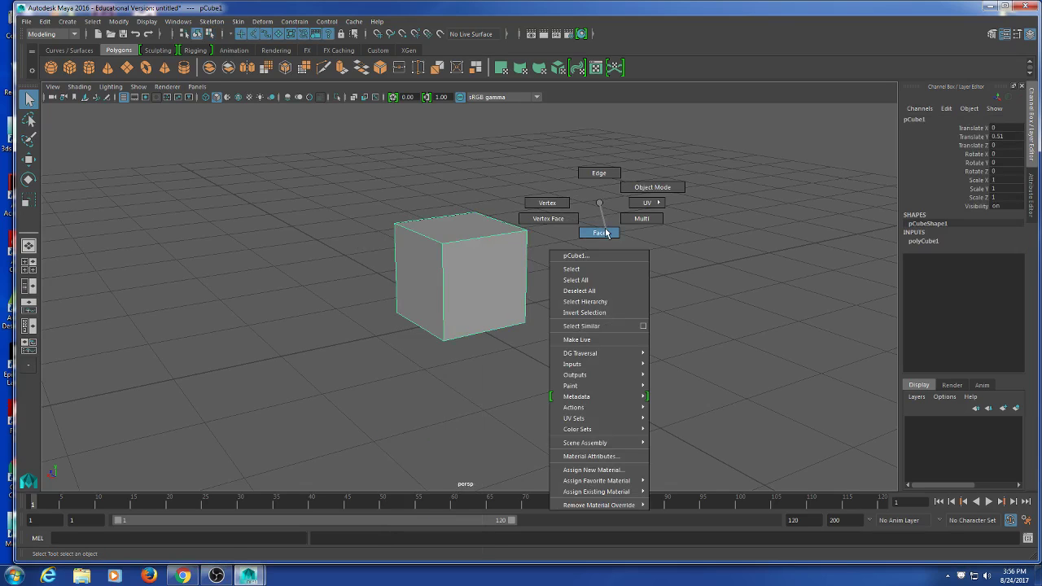
left_click(599, 232)
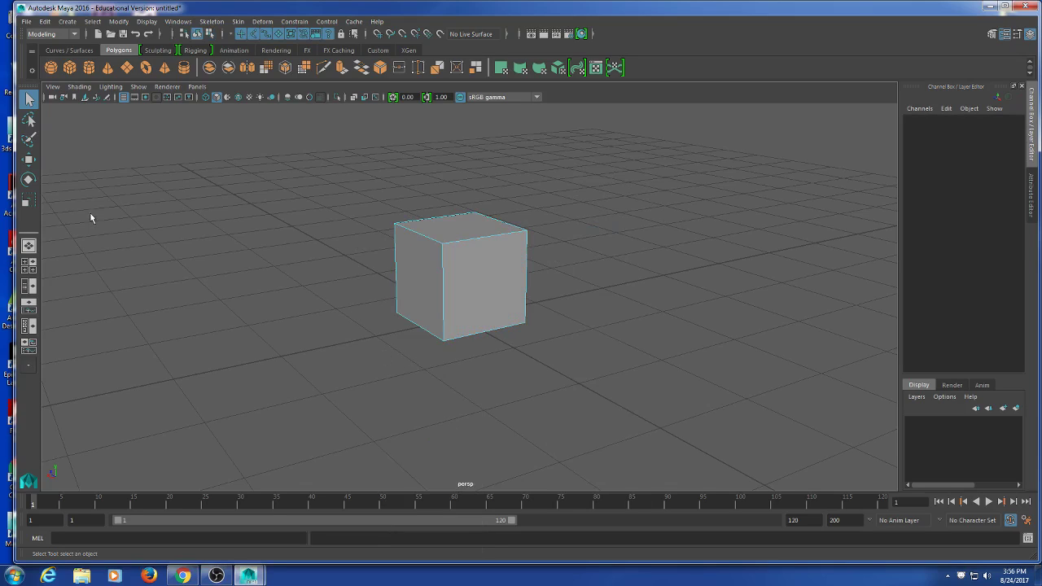
left_click(28, 141)
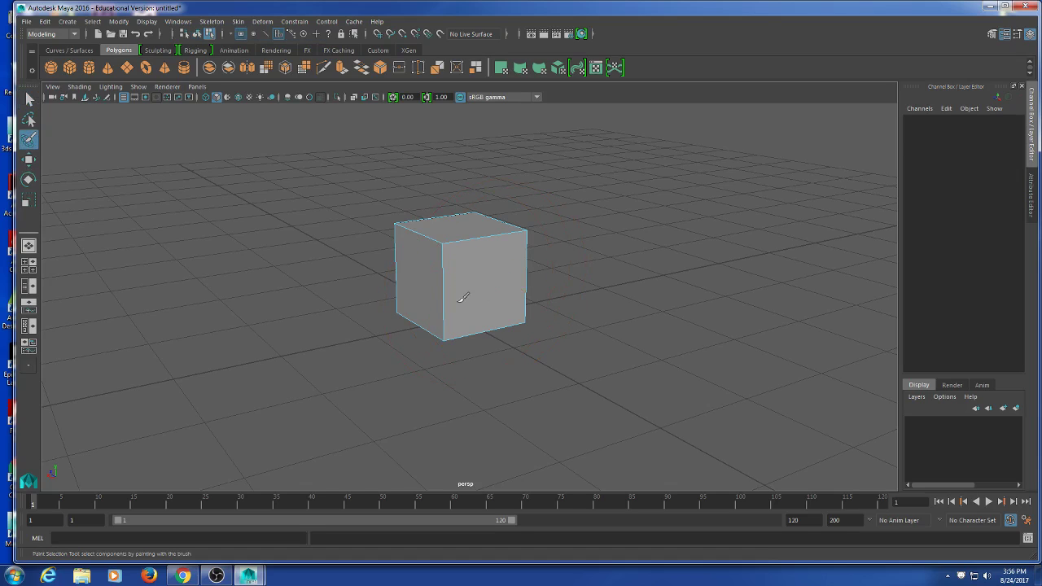
mouse_move(463, 298)
left_mouse_down()
mouse_move(444, 283)
mouse_move(507, 235)
mouse_move(468, 330)
left_mouse_up()
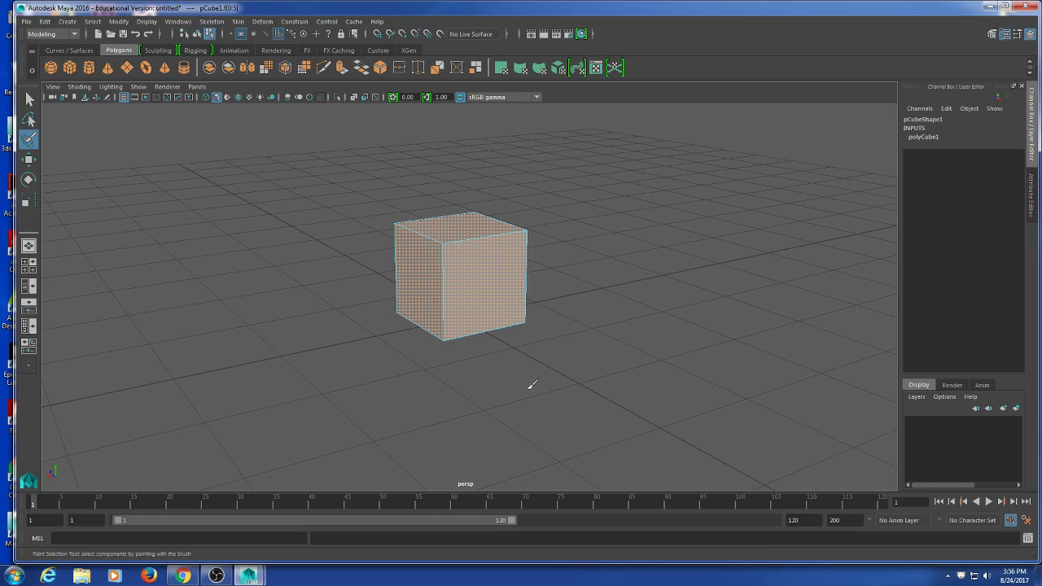
key("q")
left_click(534, 355)
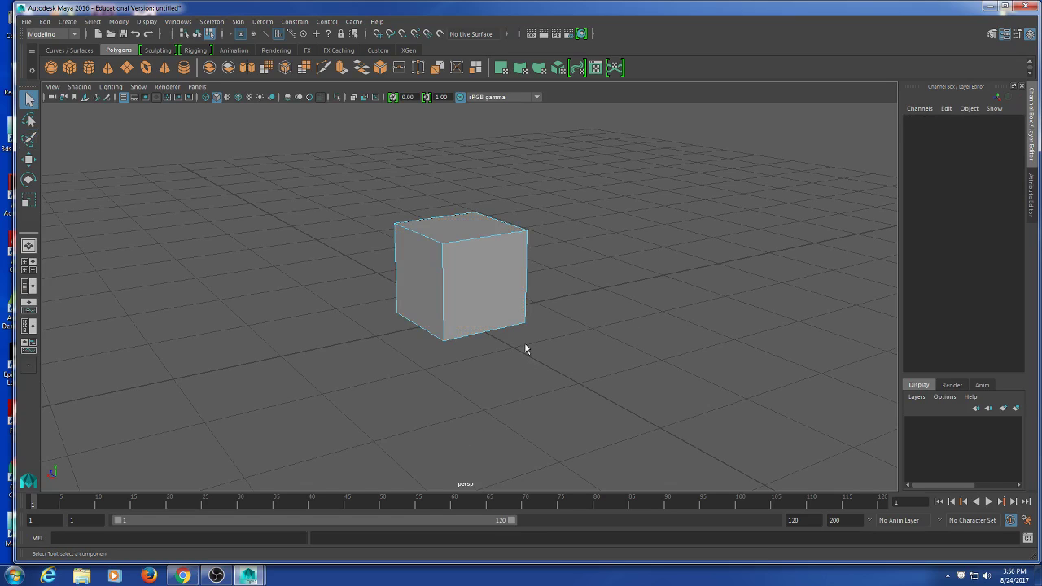
right_click_drag(471, 285, 538, 275)
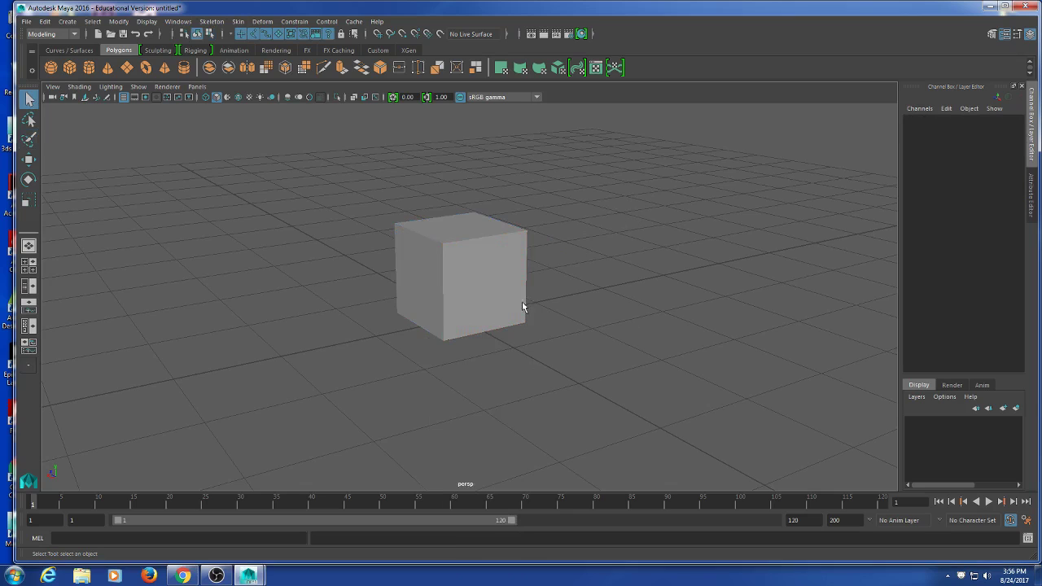
Select the whole cube with a marquee around it, using the Select tool.
left_click_drag(522, 306, 298, 318, "alt")
scroll(343, 330, "up", 3)
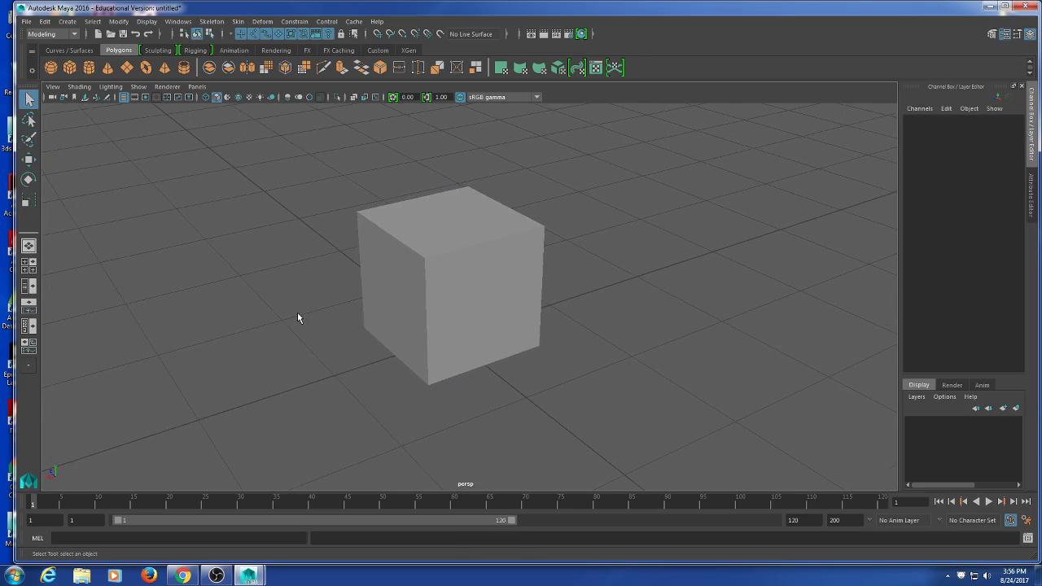
left_click(28, 101)
left_click_drag(327, 207, 702, 352)
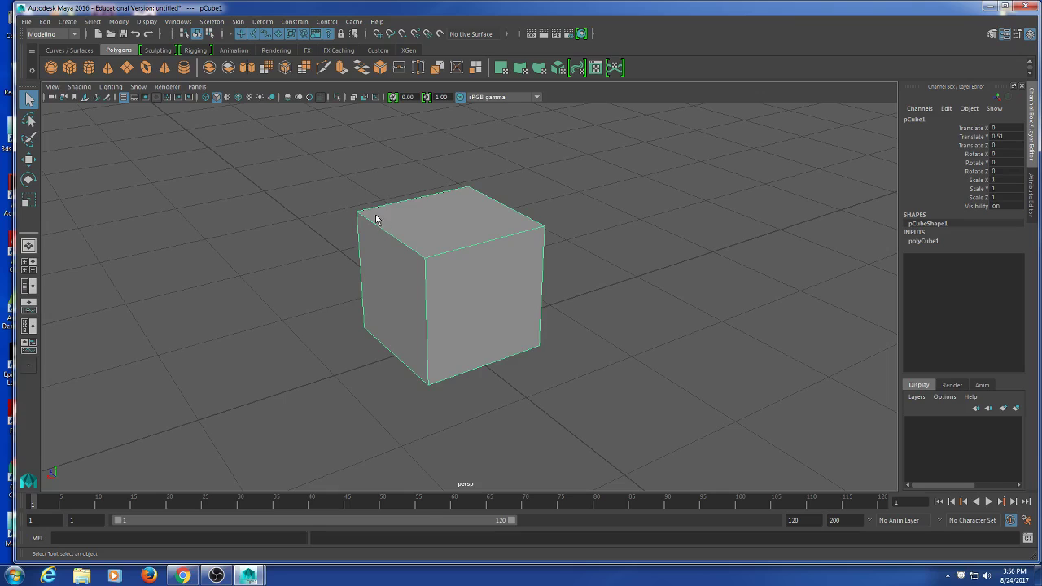
Examine the component selection modes available for the cube, such as Vertex, Edge, Face and Multi.
right_click(434, 243)
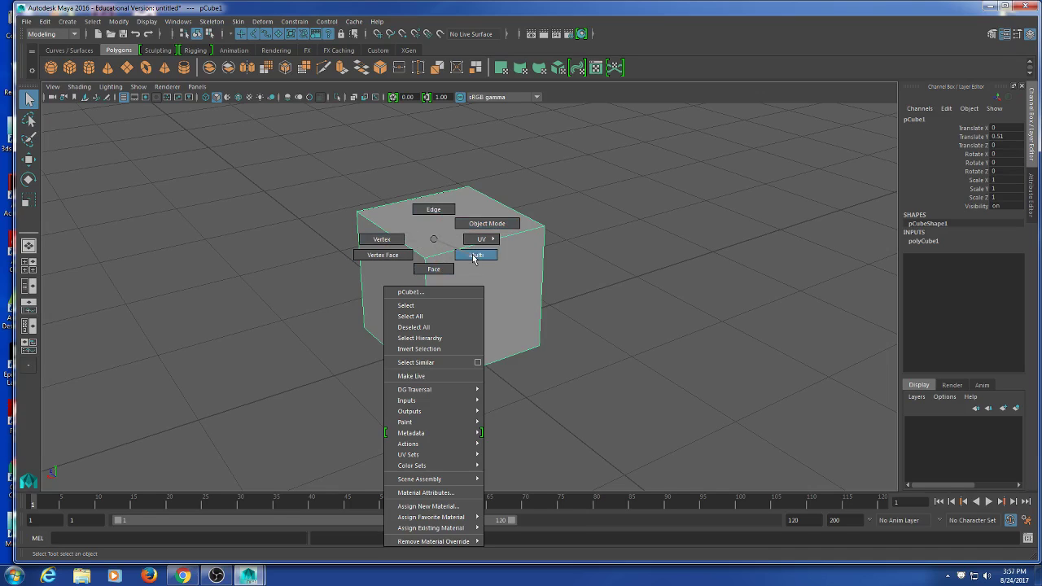
right_click_drag(474, 257, 435, 238)
right_click(435, 241)
left_click(434, 241)
Deselect the cube, try a marquee selection across it from the opposite corner, and clear it again.
left_click(549, 162)
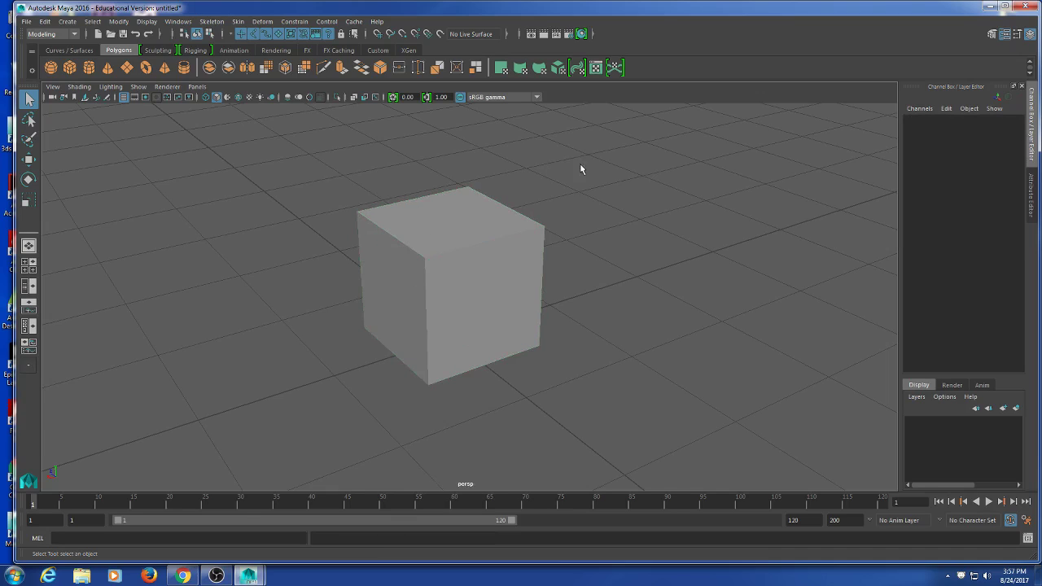
left_click_drag(579, 165, 307, 377)
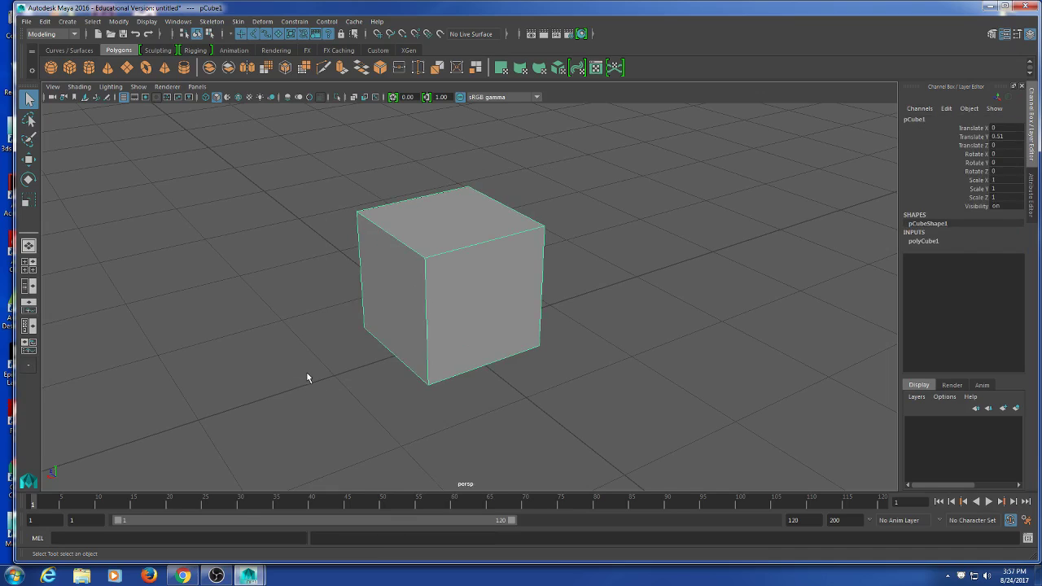
left_click(347, 260)
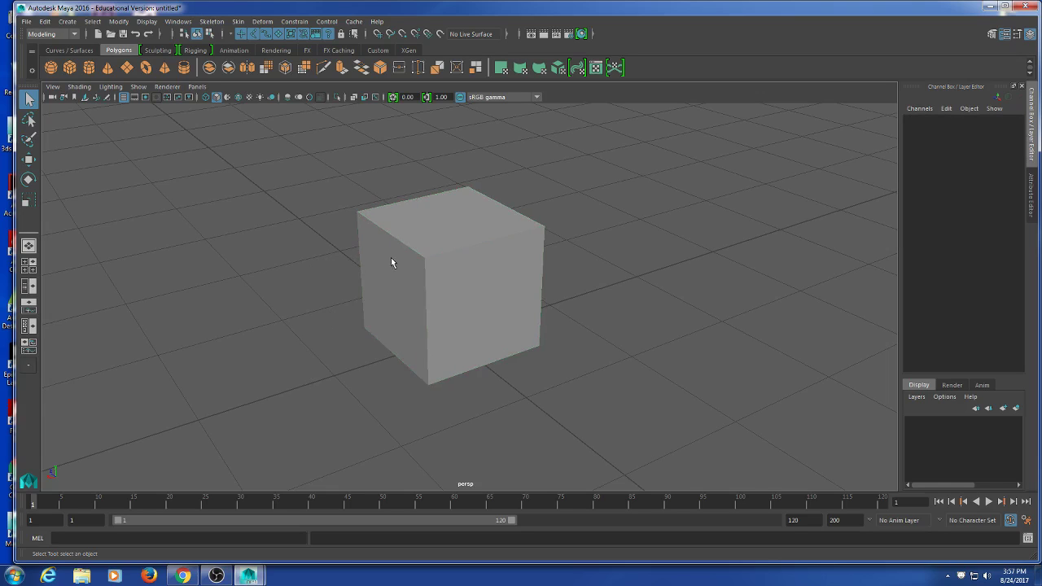
Marquee-select the cube and move it freely to about X 0.108, Y 0.427, Z 0.014.
left_click_drag(357, 270, 263, 276, "alt")
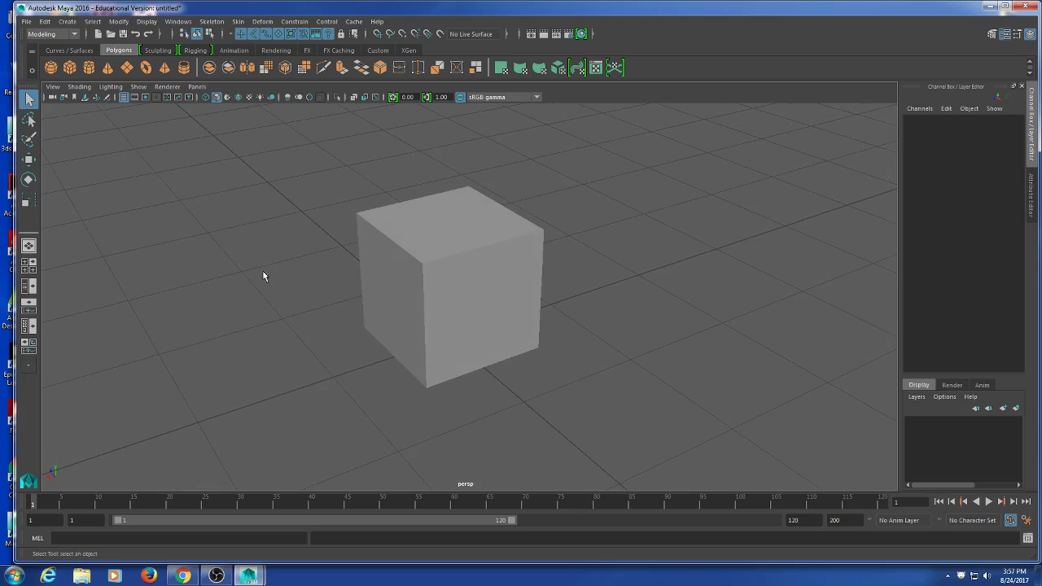
left_click_drag(274, 190, 399, 281)
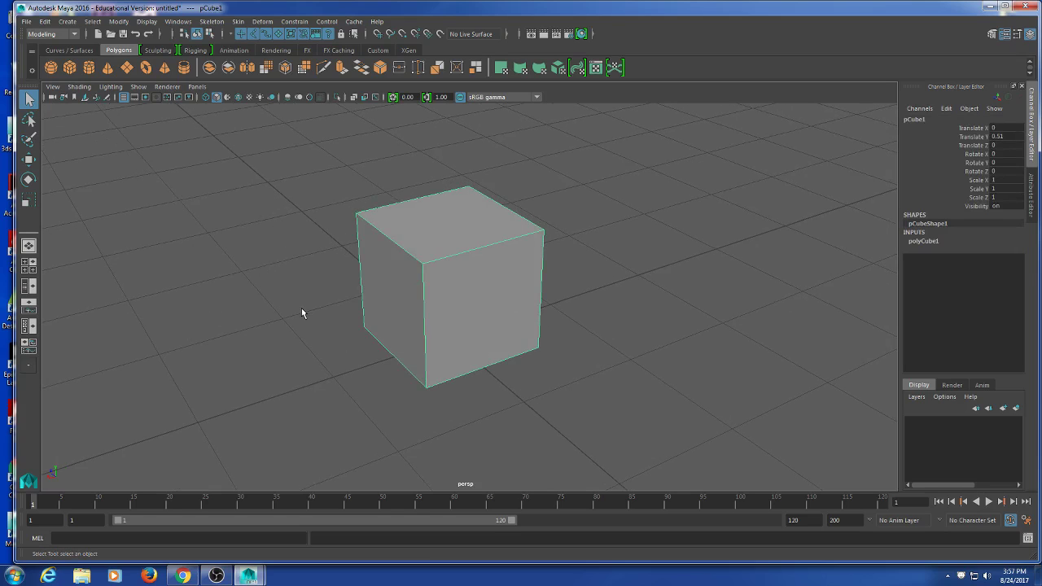
key("w")
left_click_drag(456, 282, 437, 295)
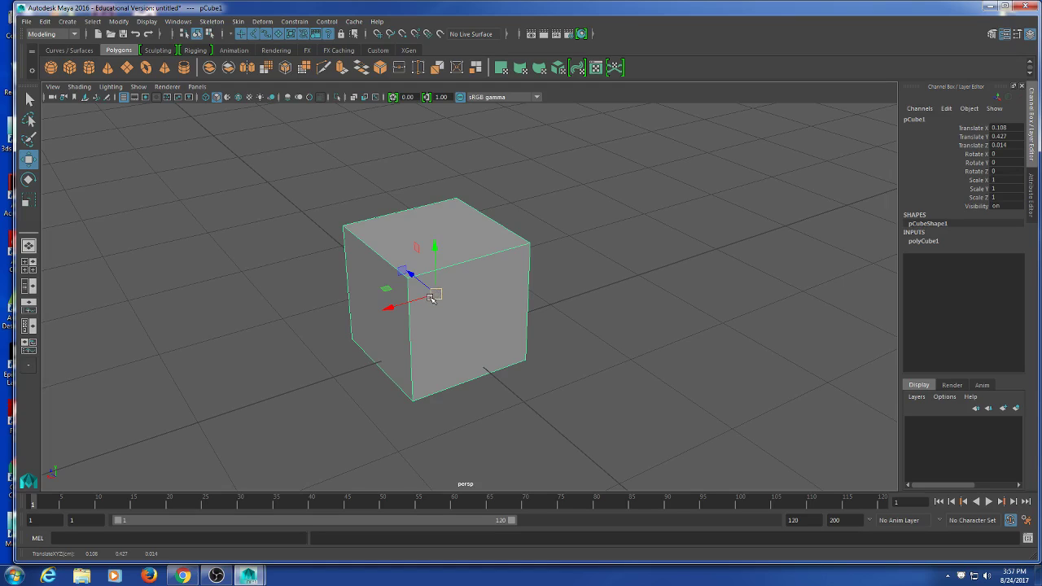
Try moving the cube freely and along its individual axes, undoing each of these moves.
left_click_drag(431, 297, 487, 311)
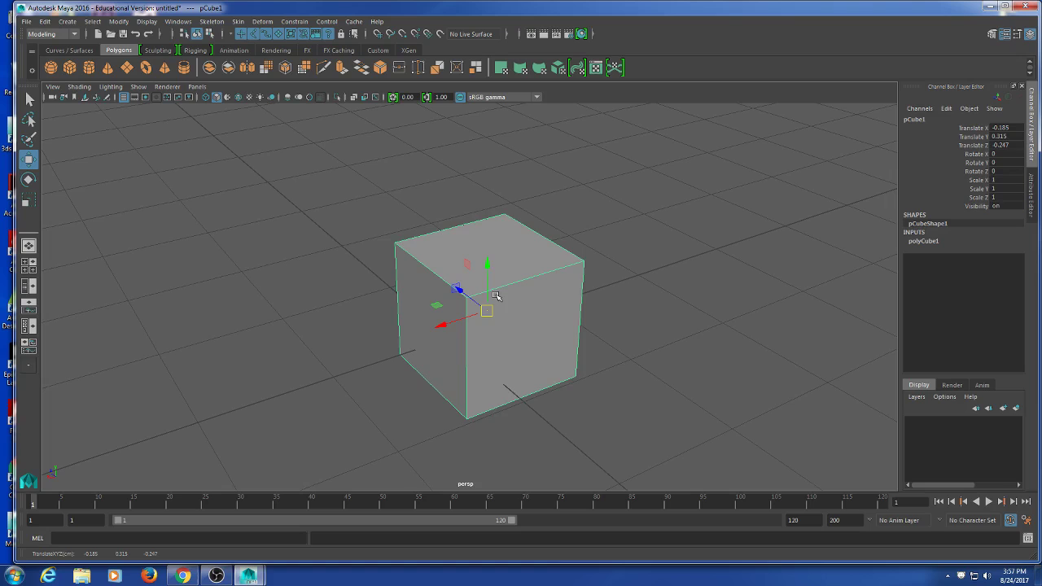
key("ctrl+z")
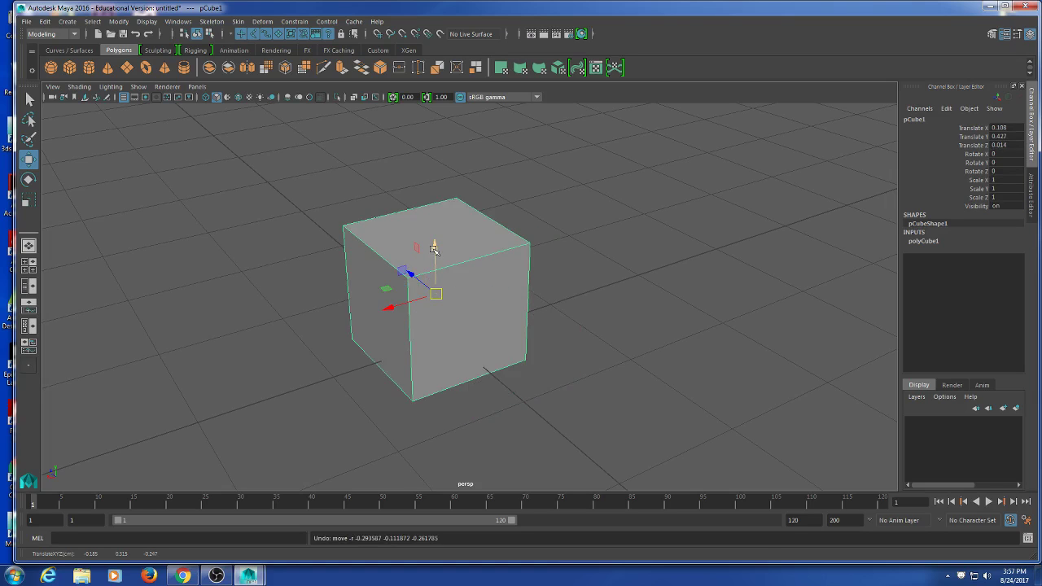
left_click_drag(434, 248, 318, 349)
key("ctrl+z")
key("ctrl+z")
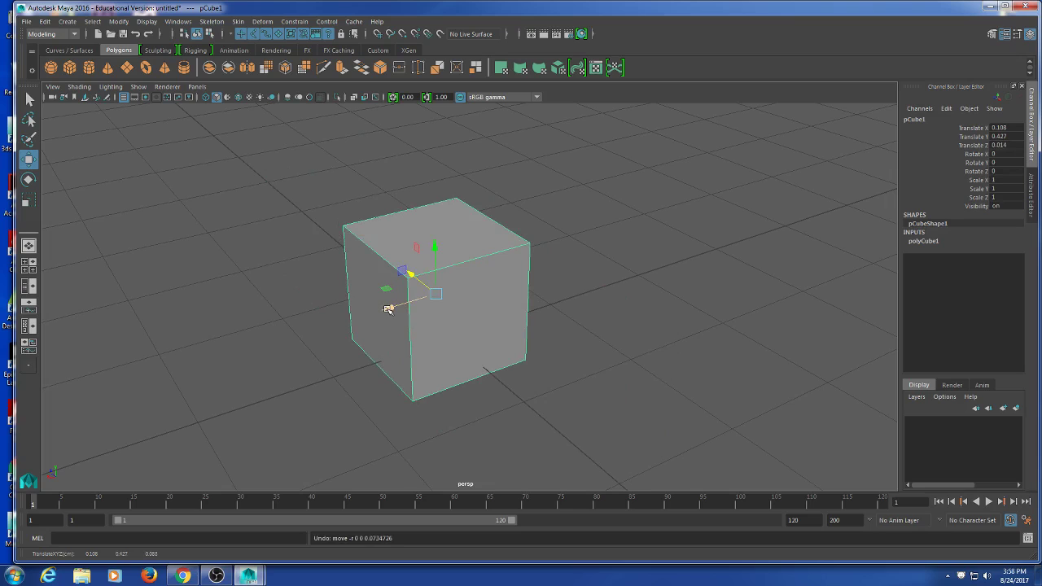
left_click_drag(388, 309, 305, 414)
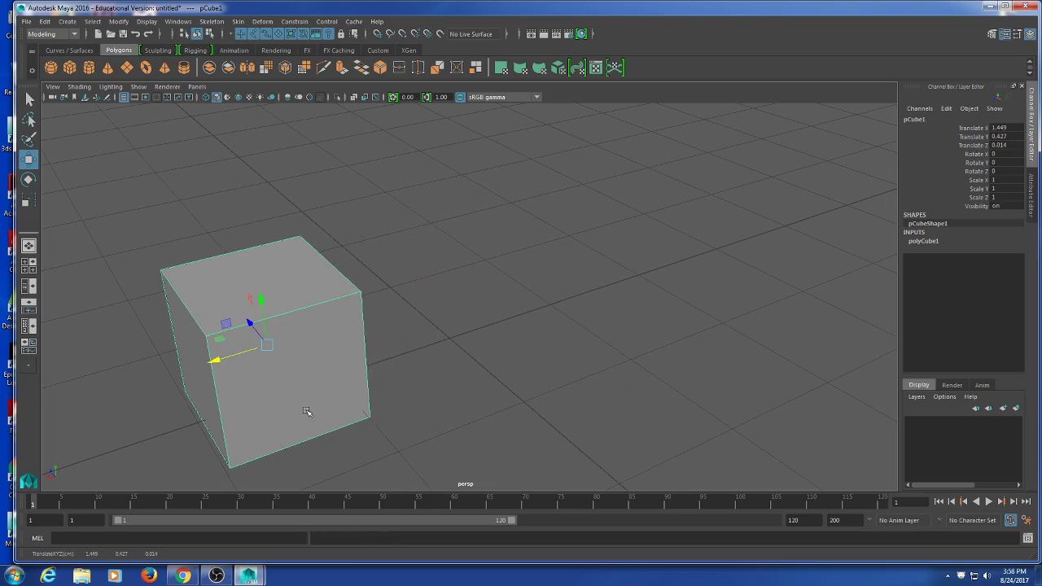
key("ctrl+z")
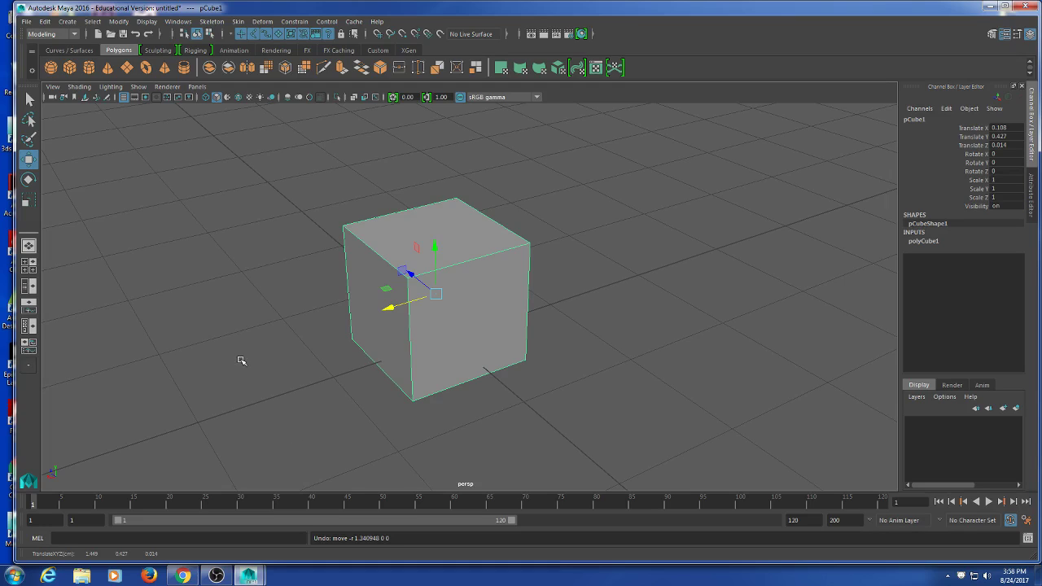
Try rotating the cube about its Z axis to about 278 degrees with the Rotate tool, then undo the rotation.
left_click(27, 180)
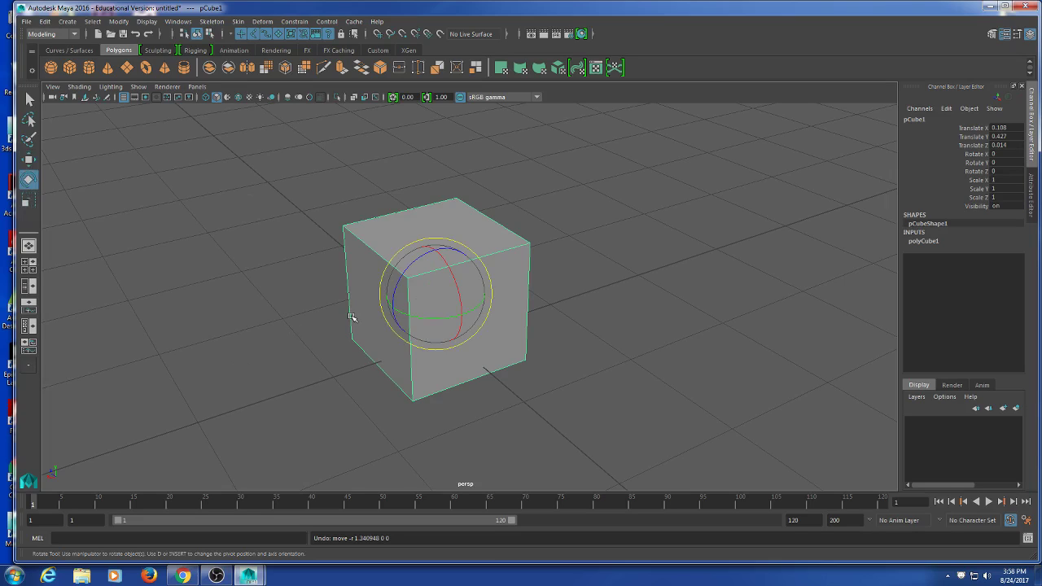
left_click(405, 269)
mouse_move(405, 270)
left_mouse_down()
mouse_move(309, 372)
mouse_move(521, 214)
mouse_move(490, 255)
mouse_move(425, 302)
mouse_move(477, 293)
mouse_move(432, 355)
mouse_move(253, 354)
mouse_move(281, 387)
mouse_move(542, 242)
mouse_move(279, 402)
mouse_move(470, 231)
mouse_move(209, 454)
left_mouse_up()
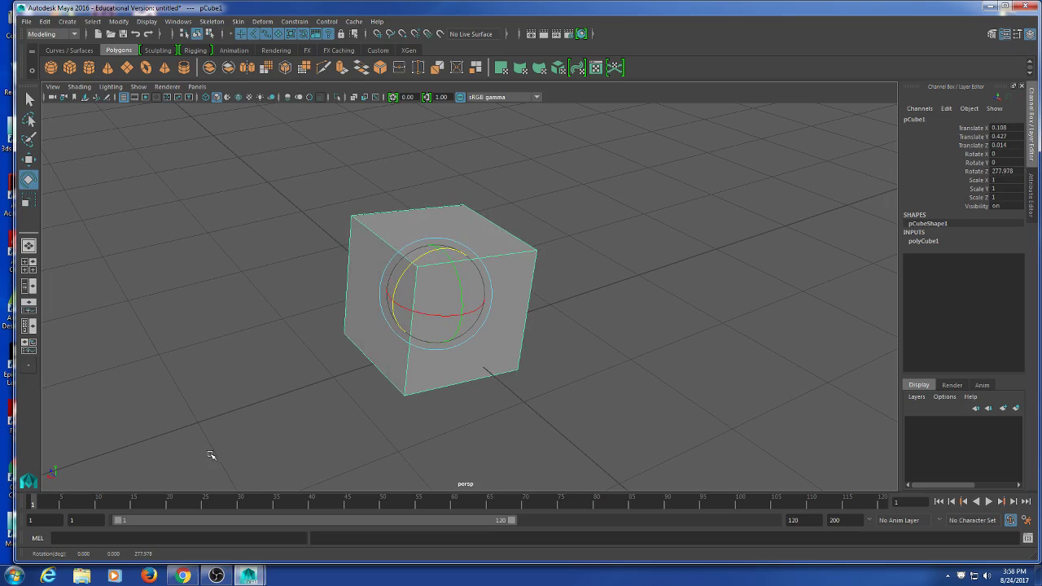
key("ctrl+z")
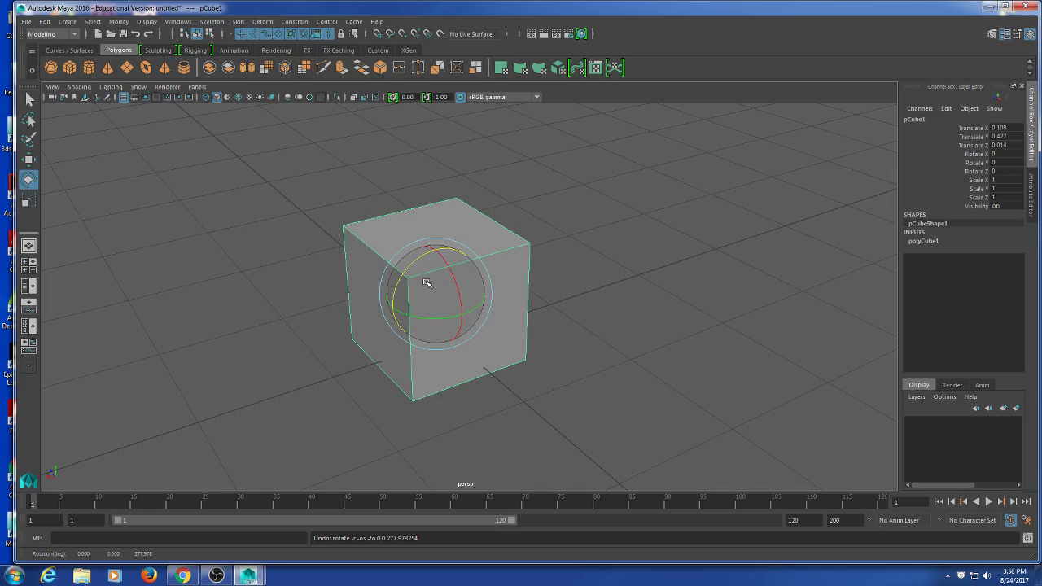
Try rotating the cube freely in all directions and about its X axis, undoing each rotation.
left_click_drag(431, 284, 548, 277)
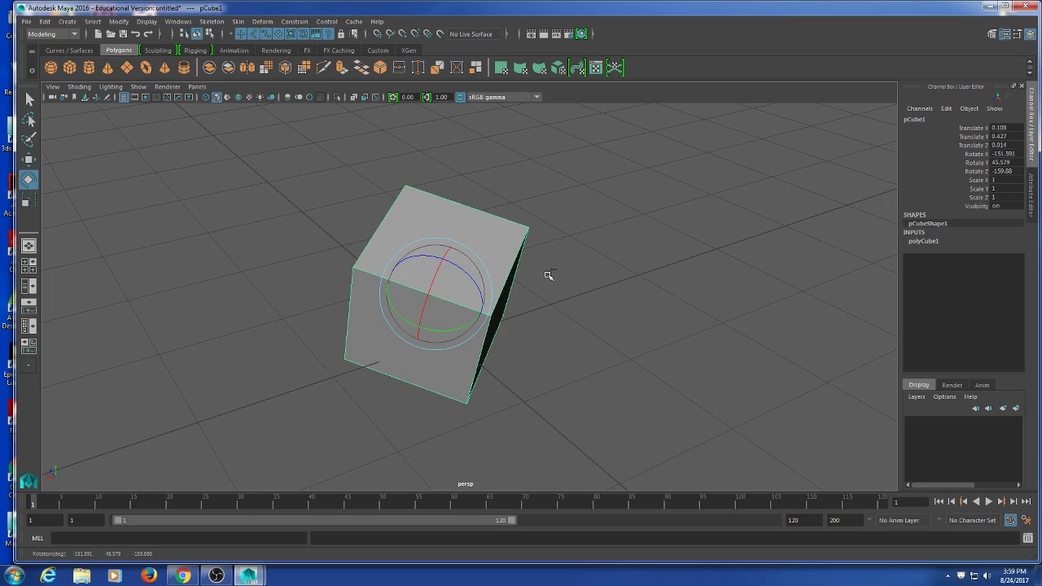
key("ctrl+z")
left_click_drag(453, 274, 377, 307)
key("ctrl+z")
key("ctrl+z")
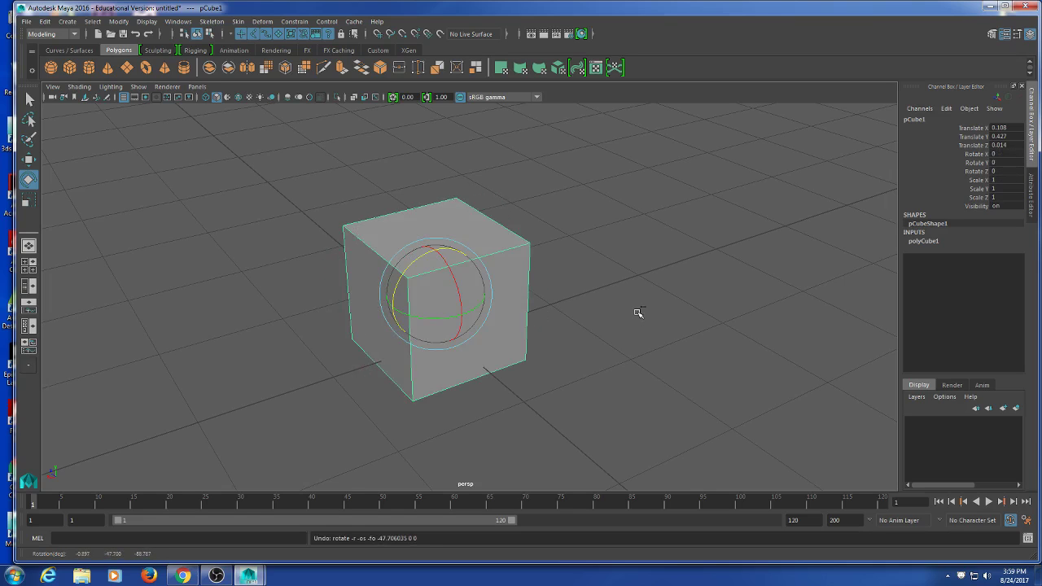
Enable the Rotate tool's Discrete Rotate option for the selected cube.
left_click(583, 300)
left_click(467, 324)
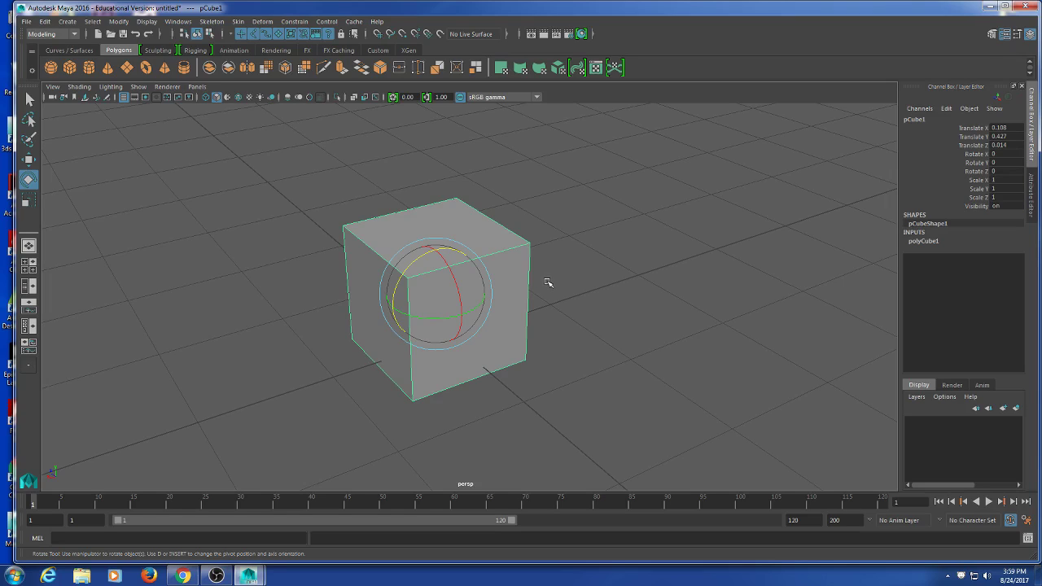
left_click(597, 223)
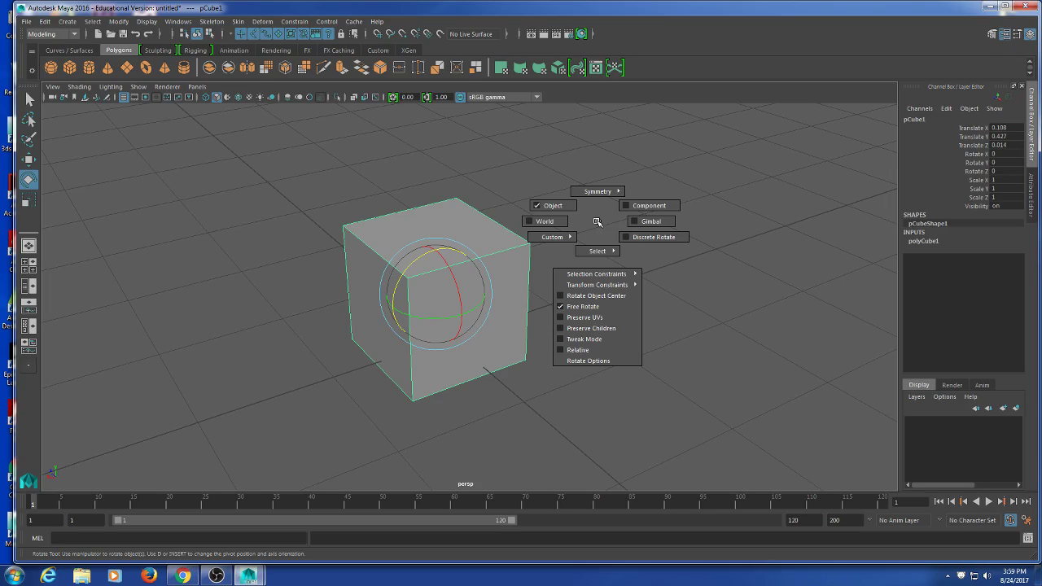
left_click_drag(597, 222, 624, 234)
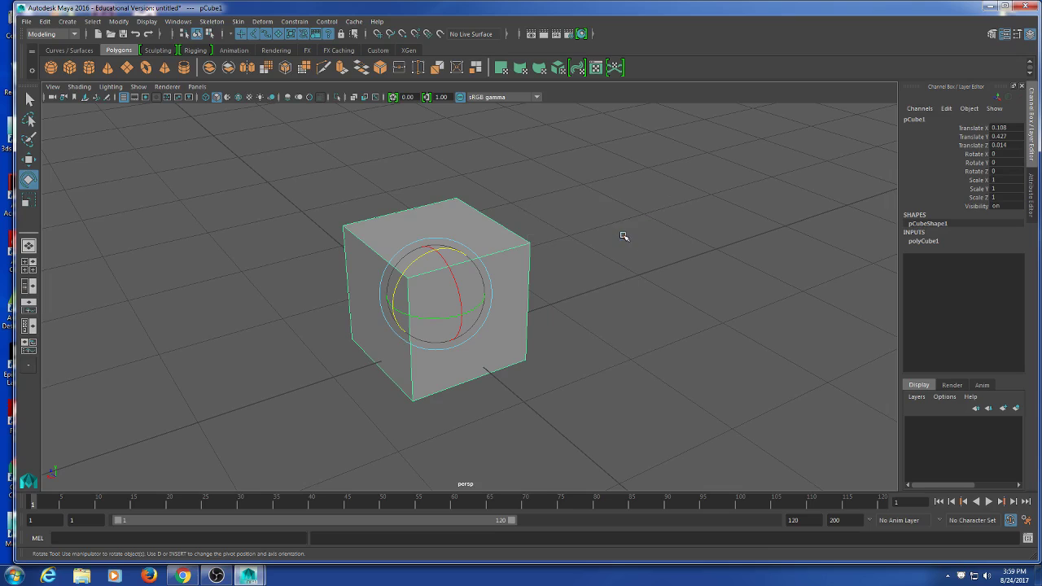
Try rotating the cube about its Z axis to -15 degrees in a discrete increment, then undo the rotation and clear the selection.
mouse_move(421, 260)
left_mouse_down()
mouse_move(388, 289)
mouse_move(468, 237)
mouse_move(400, 262)
mouse_move(418, 251)
mouse_move(412, 264)
left_mouse_up()
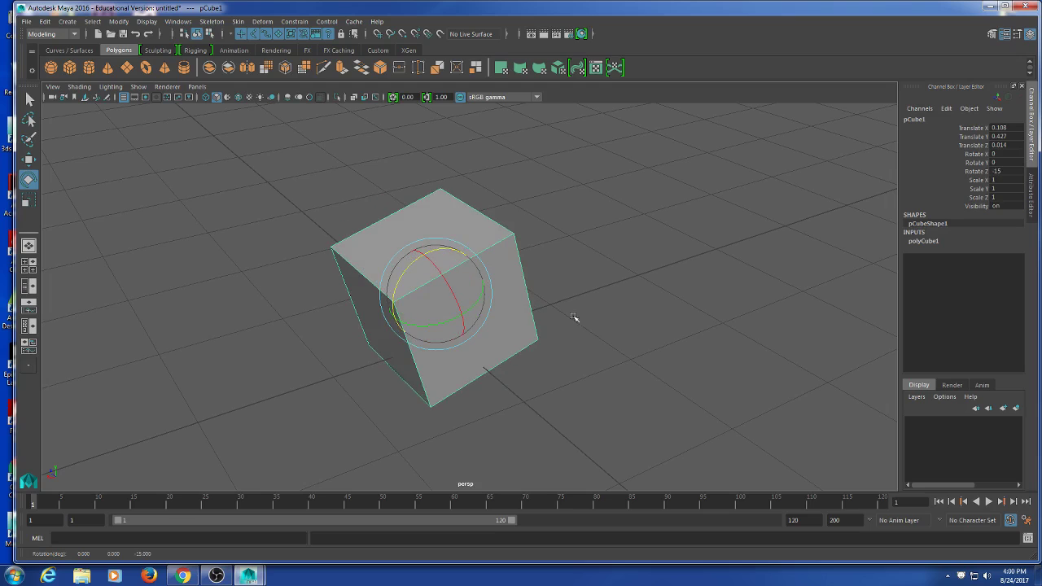
left_click(621, 334)
key("ctrl+z")
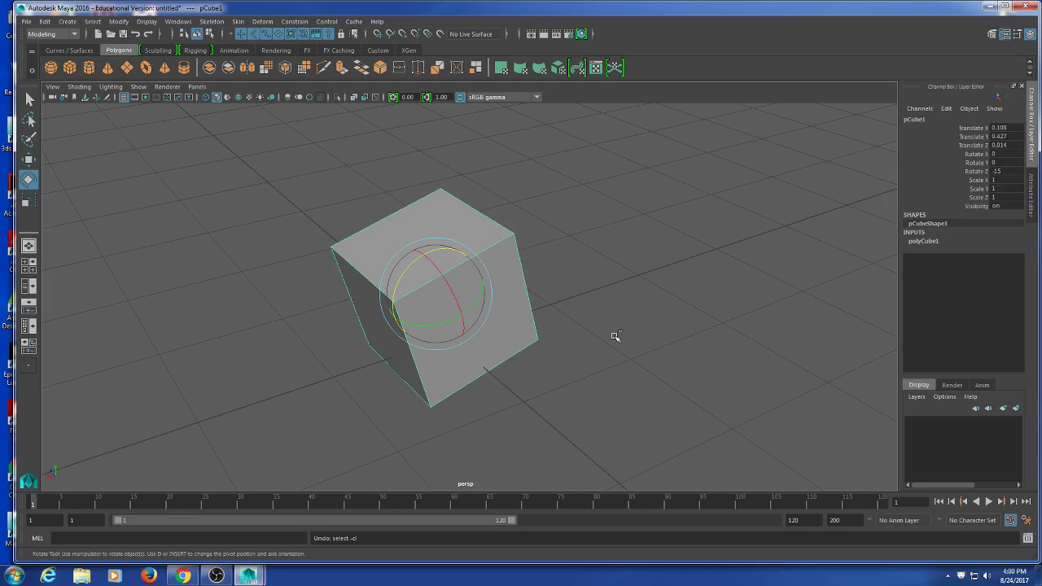
key("ctrl+z")
left_click(578, 337)
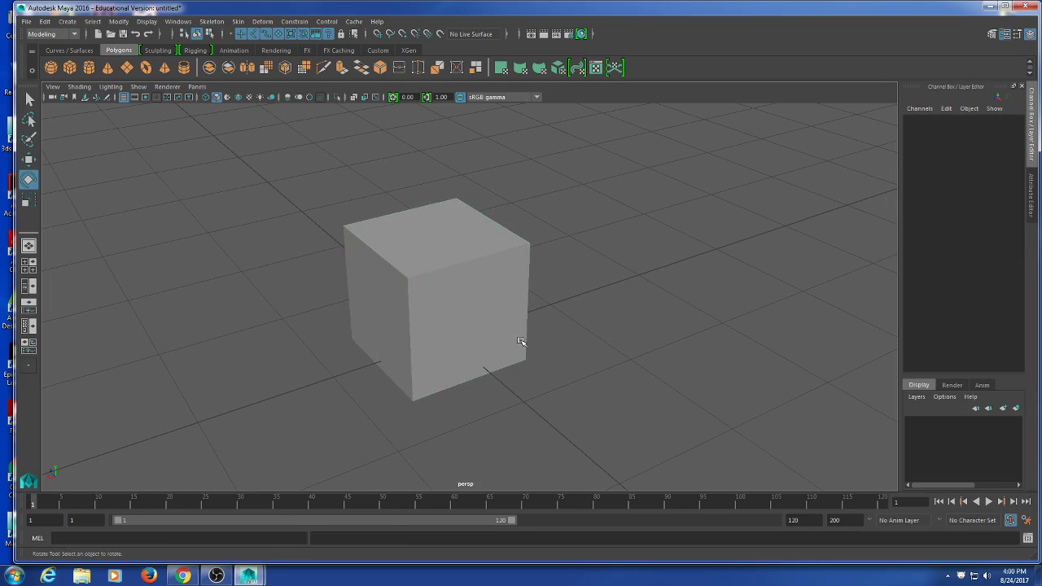
Marquee-select the cube, turn off Discrete Rotate and rotate it freely to about X -5.28, Y 4.17, Z -6.67 degrees.
left_click_drag(624, 279, 305, 388)
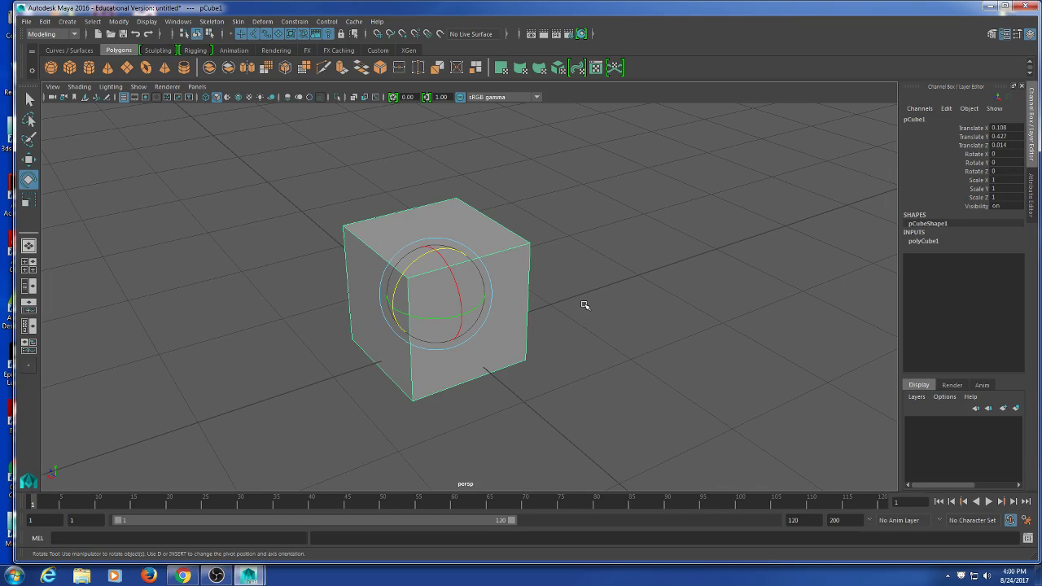
left_click(560, 199)
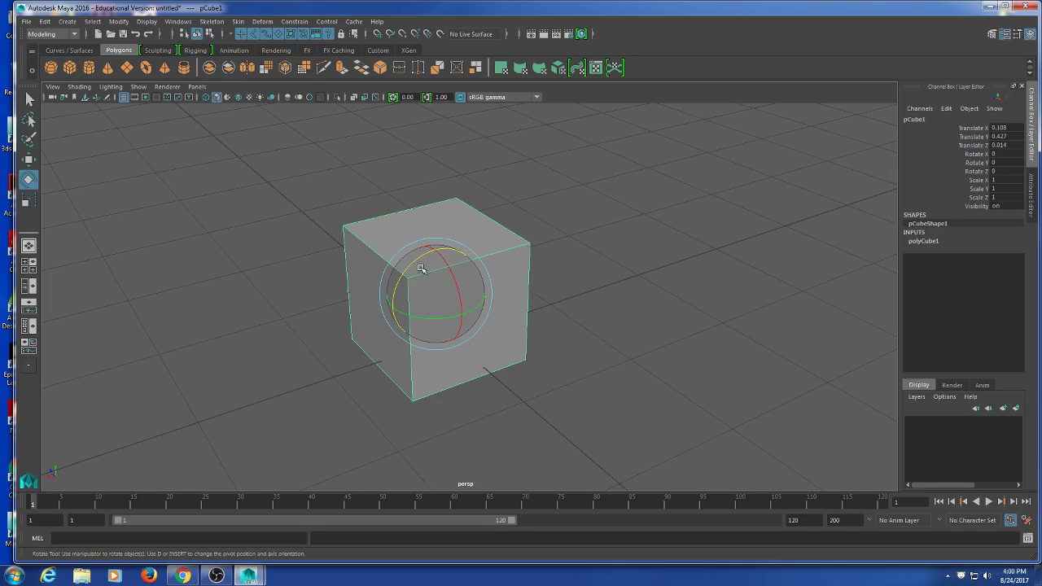
mouse_move(421, 259)
left_mouse_down()
mouse_move(391, 297)
mouse_move(421, 272)
left_mouse_up()
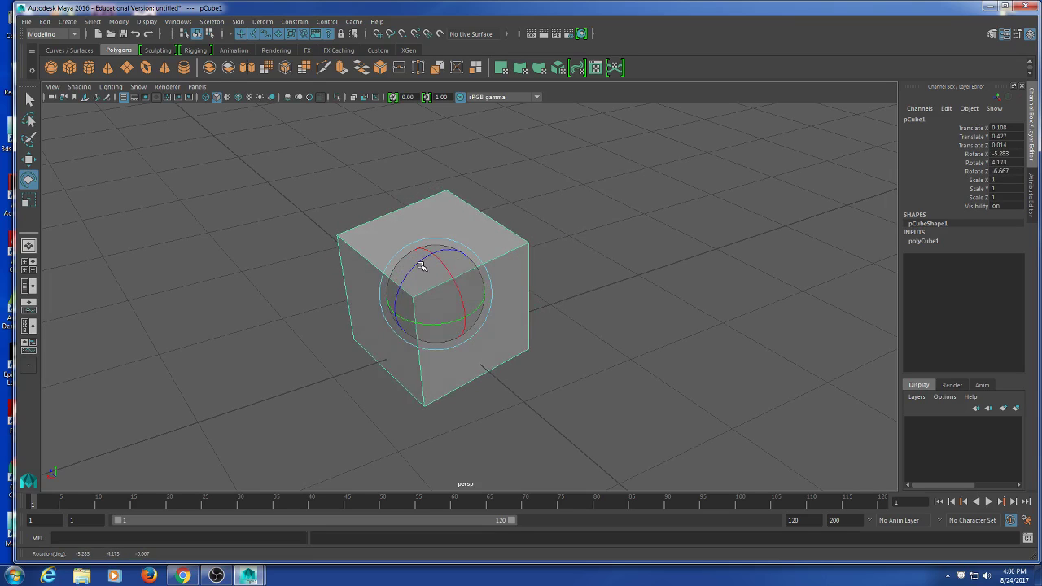
Re-enable Discrete Rotate, try turning the cube about X to -15 degrees, then undo both rotations and deselect it.
mouse_move(614, 211)
left_mouse_down()
mouse_move(651, 236)
mouse_move(599, 229)
mouse_move(616, 214)
left_mouse_up()
mouse_move(461, 275)
left_mouse_down()
mouse_move(468, 310)
mouse_move(460, 280)
left_mouse_up()
key("ctrl+z")
key("ctrl+z")
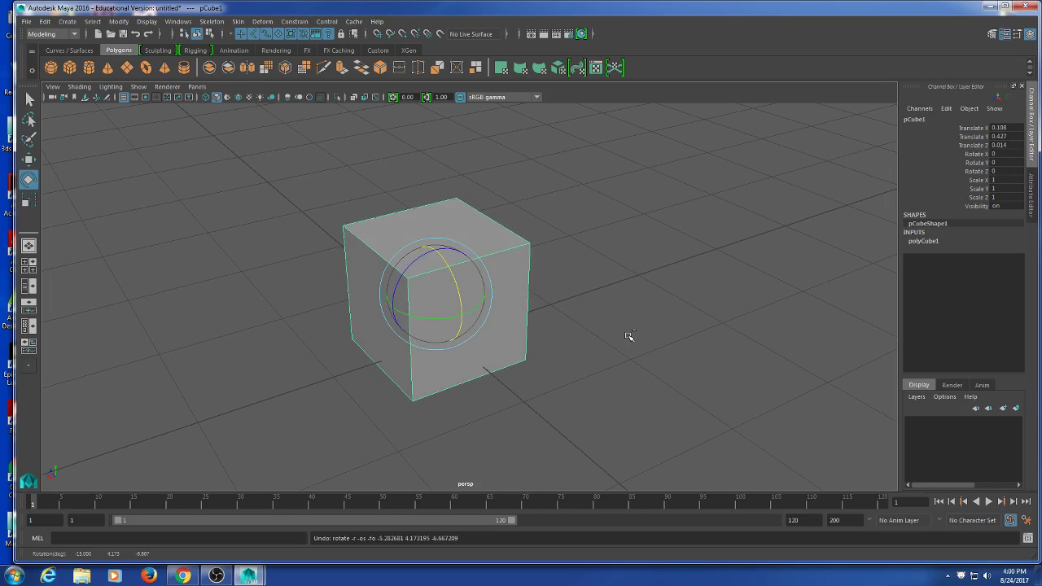
left_click(621, 339)
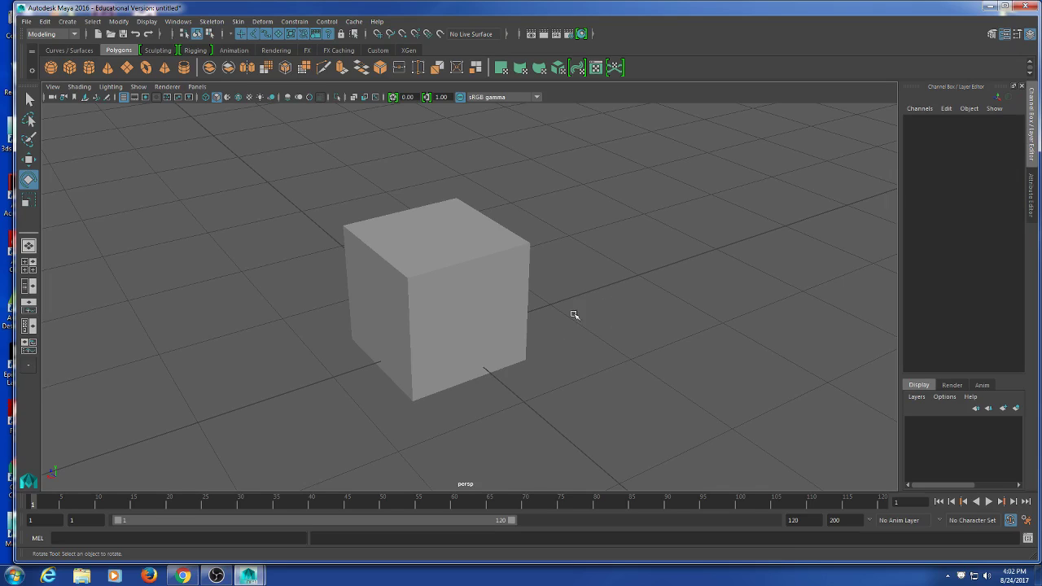
Select the cube, activate the Rotate tool and examine its marking-menu options.
key("q")
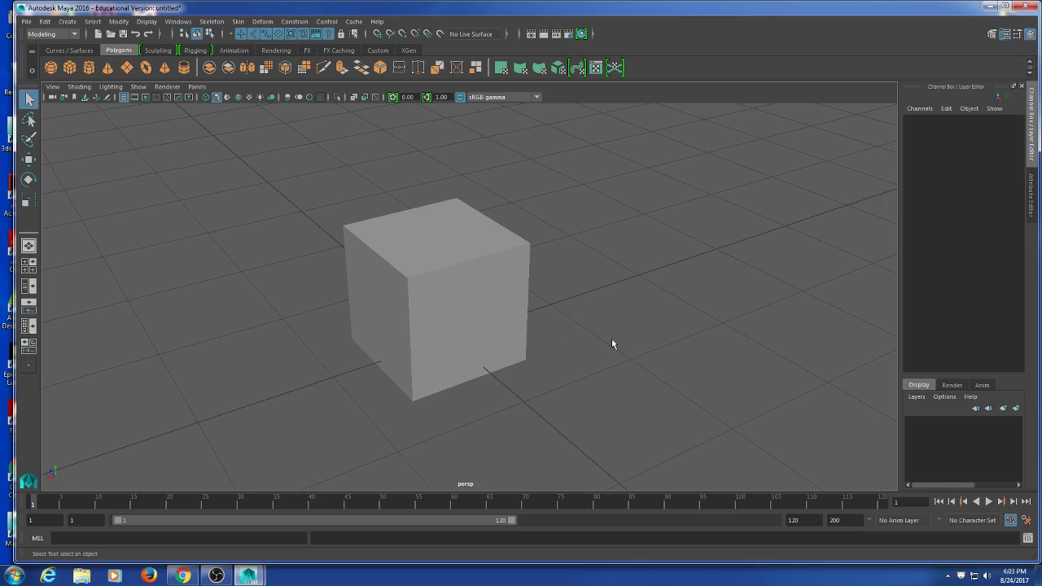
left_click_drag(612, 343, 570, 342, "alt")
left_click_drag(570, 342, 663, 326, "alt")
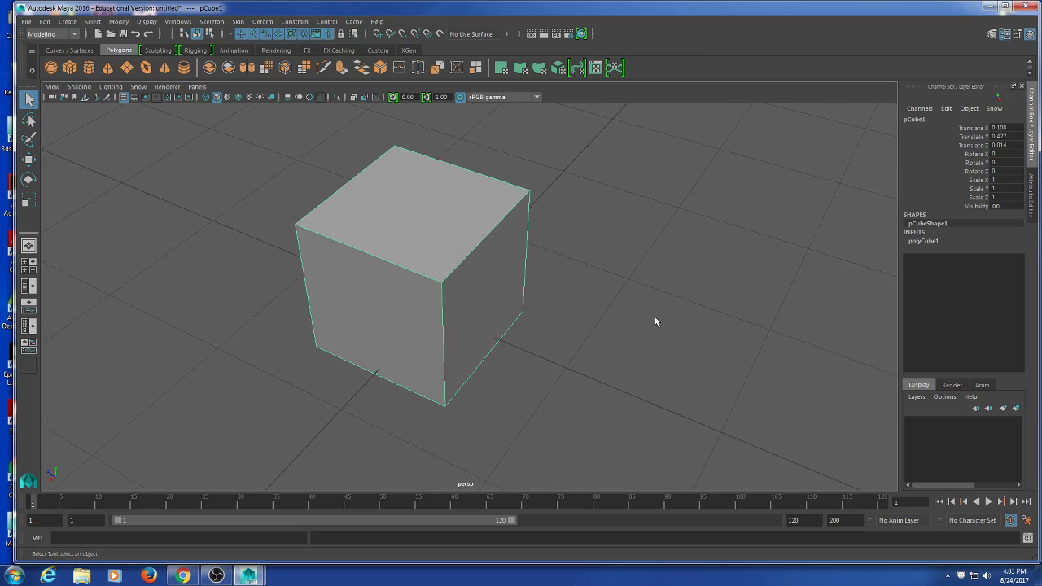
key("e")
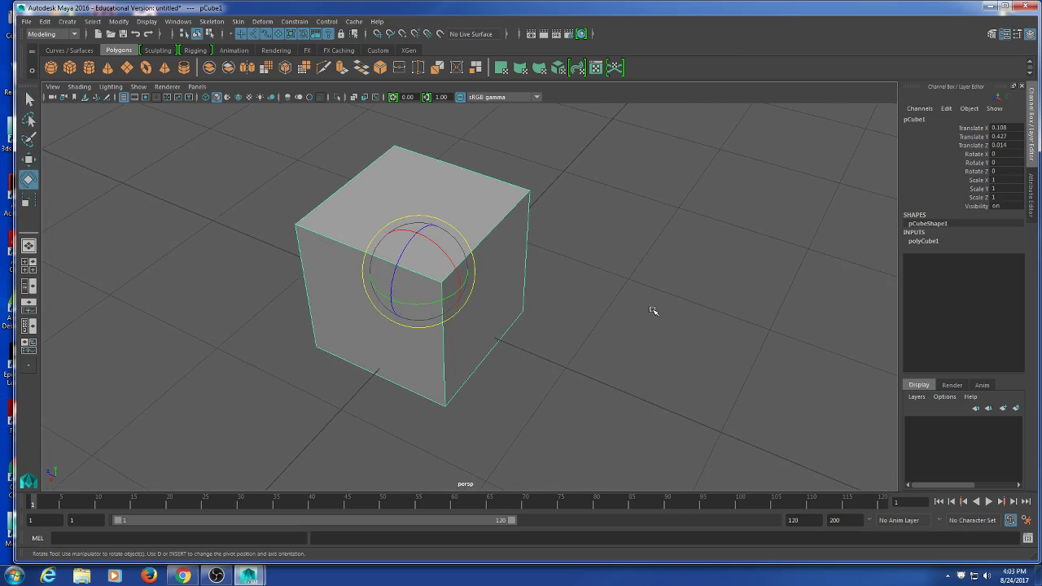
left_click(673, 216)
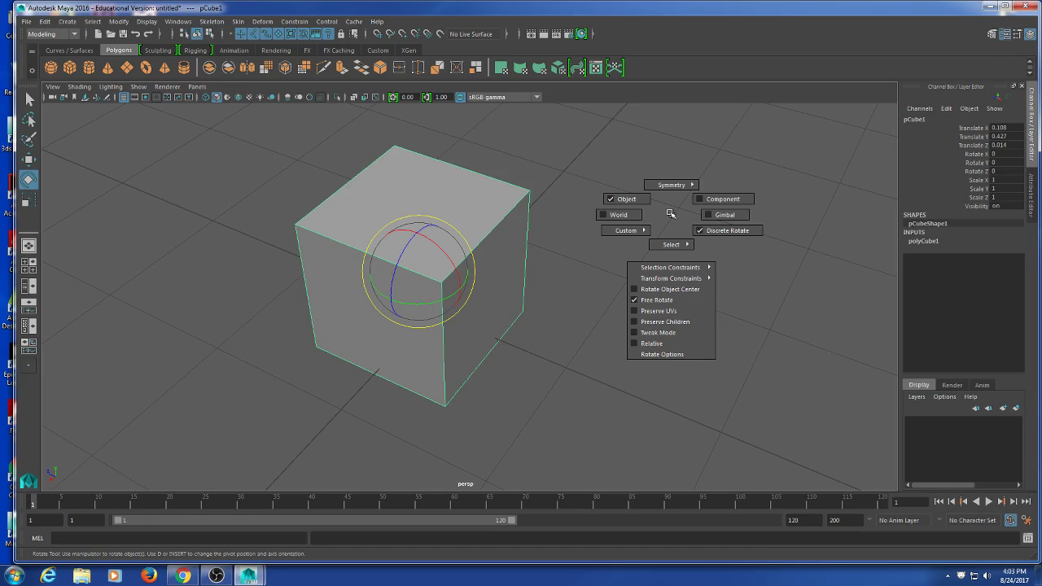
left_click(670, 213)
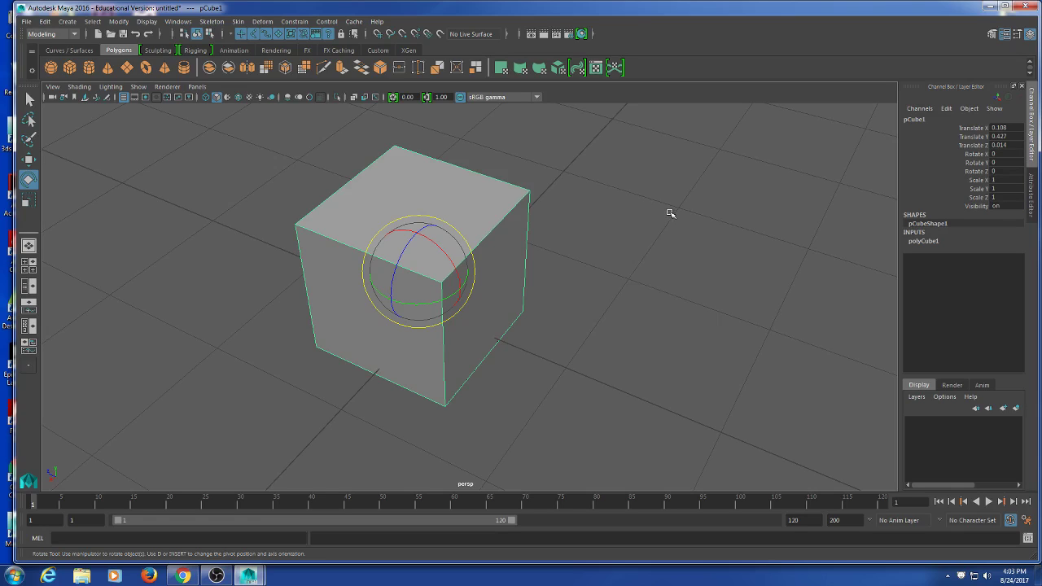
Switch to the Move tool and examine its marking-menu options.
key("w")
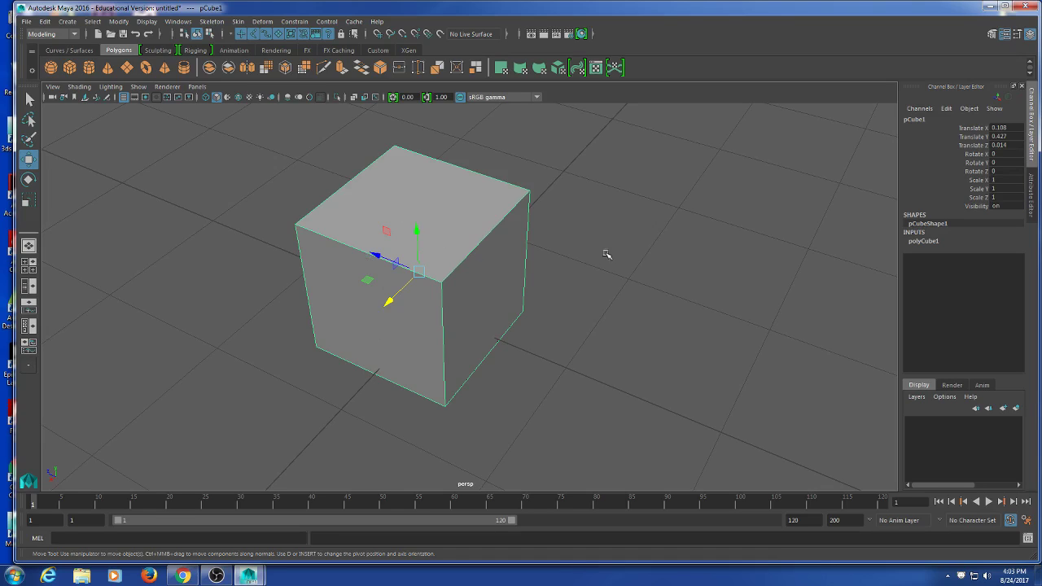
left_click(641, 219)
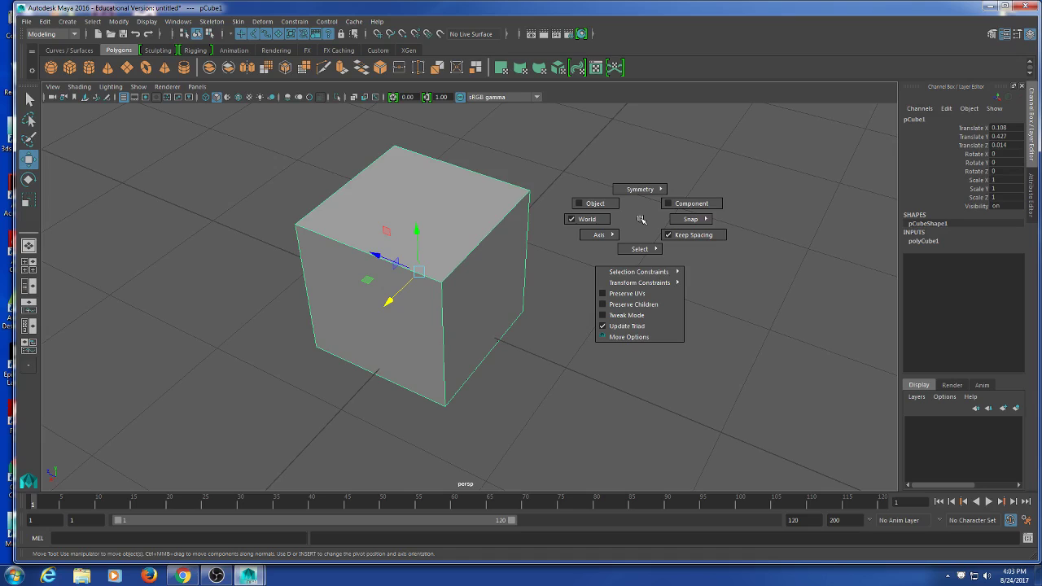
left_click(641, 219)
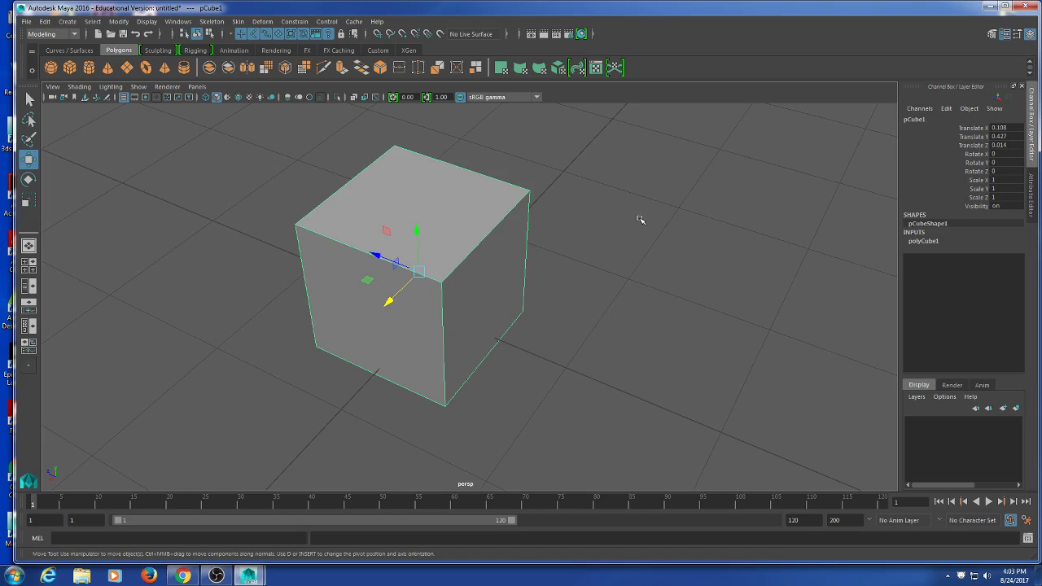
Scale the cube uniformly to about 0.984 with the Scale tool and view that tool's marking-menu options.
key("r")
mouse_move(418, 271)
left_mouse_down()
mouse_move(565, 205)
mouse_move(452, 260)
mouse_move(481, 251)
mouse_move(421, 289)
left_mouse_up()
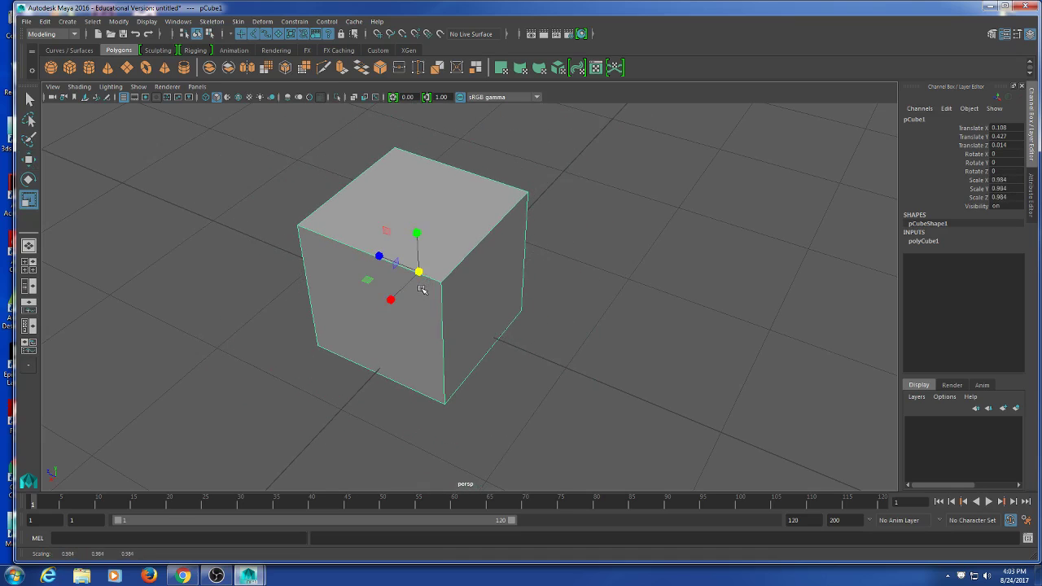
left_click(644, 233)
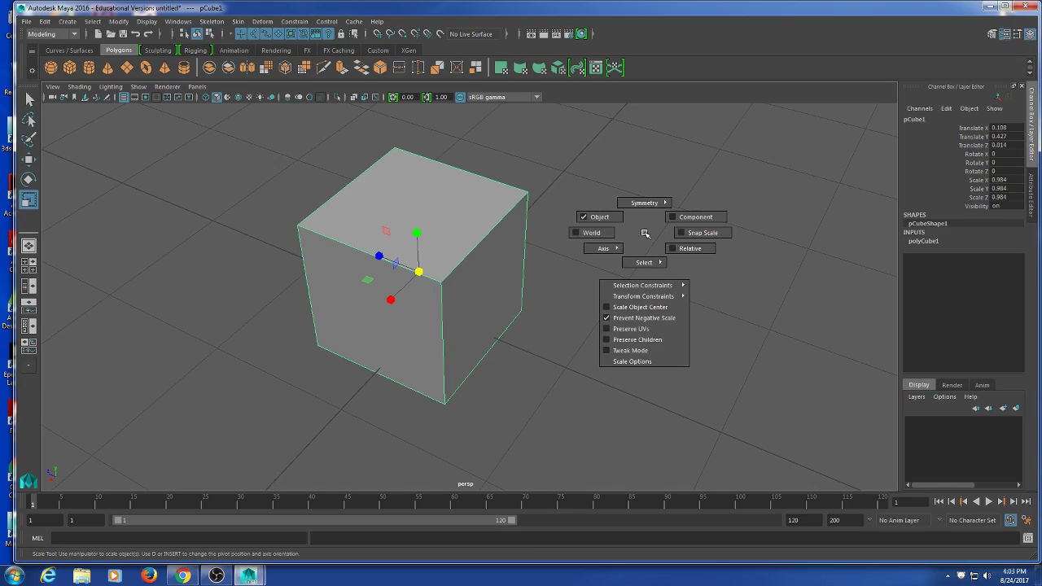
left_click(645, 233)
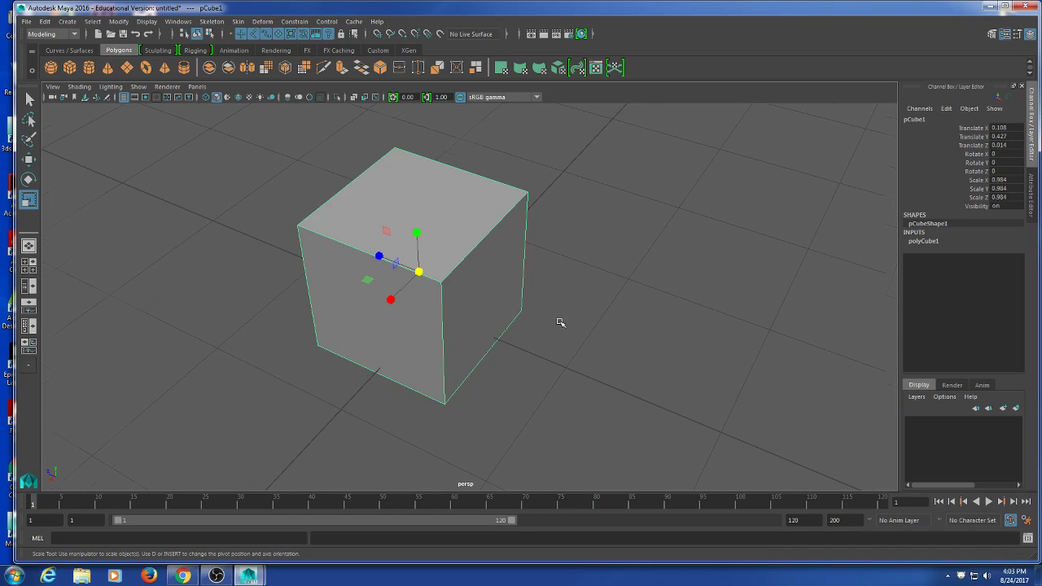
Return to the Select tool, clear the selection and reselect the cube.
scroll(560, 323, "down", 3)
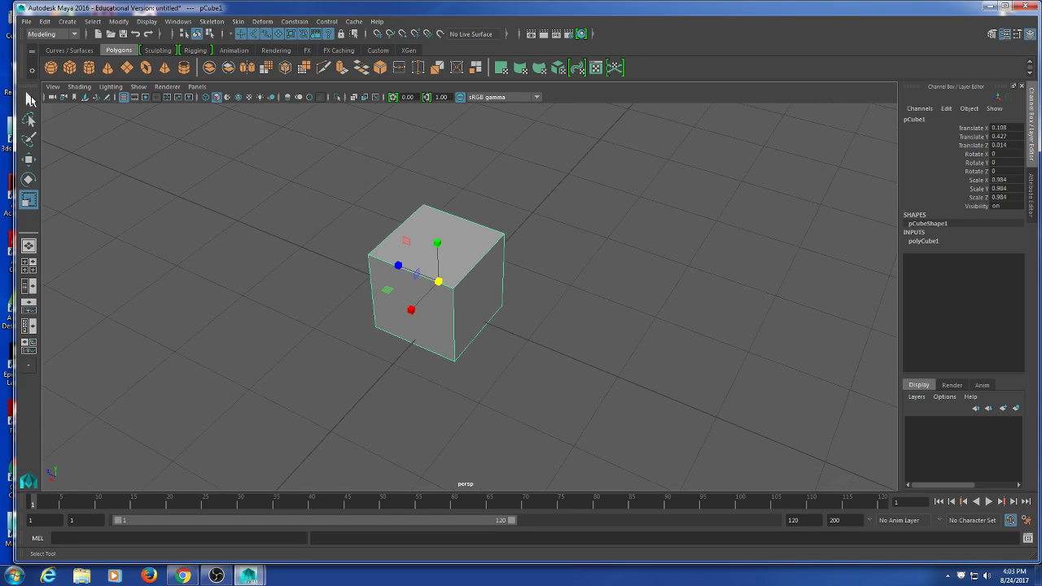
left_click(30, 98)
left_click(277, 287)
left_click_drag(295, 304, 302, 339, "alt")
left_click(481, 342)
right_click_drag(371, 373, 442, 316, "alt")
left_click_drag(442, 317, 372, 337, "alt")
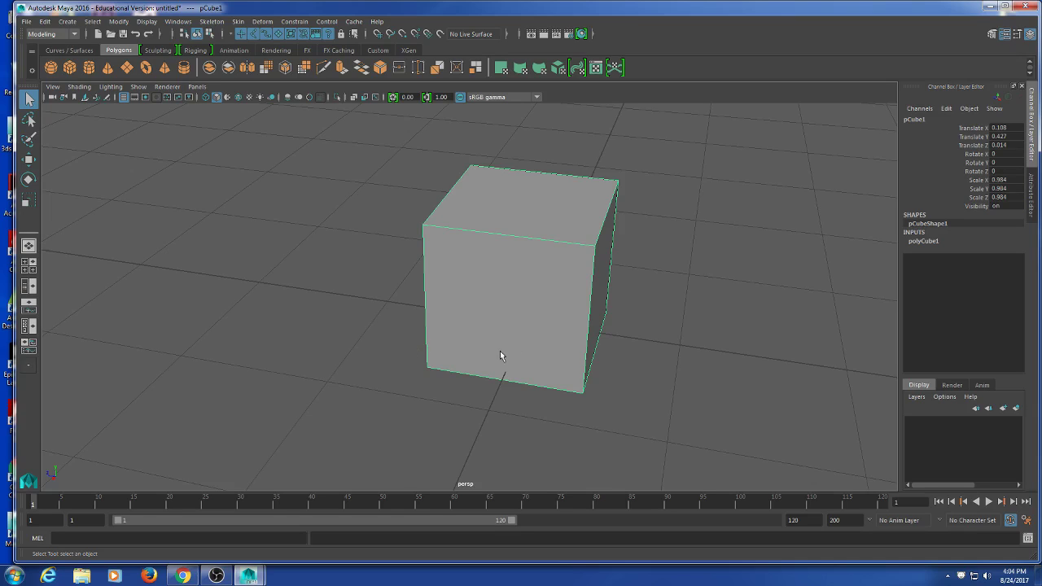
Switch to object selection mode, deselect the cube and select it again as a whole object.
right_click_drag(667, 274, 705, 244)
left_click(705, 244)
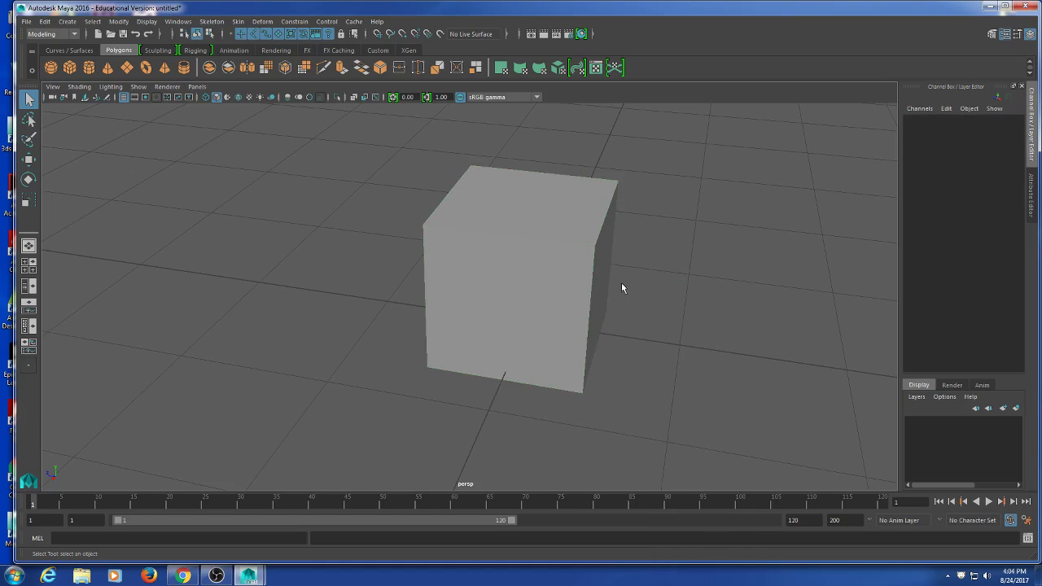
left_click(466, 347)
scroll(514, 388, "down", 3)
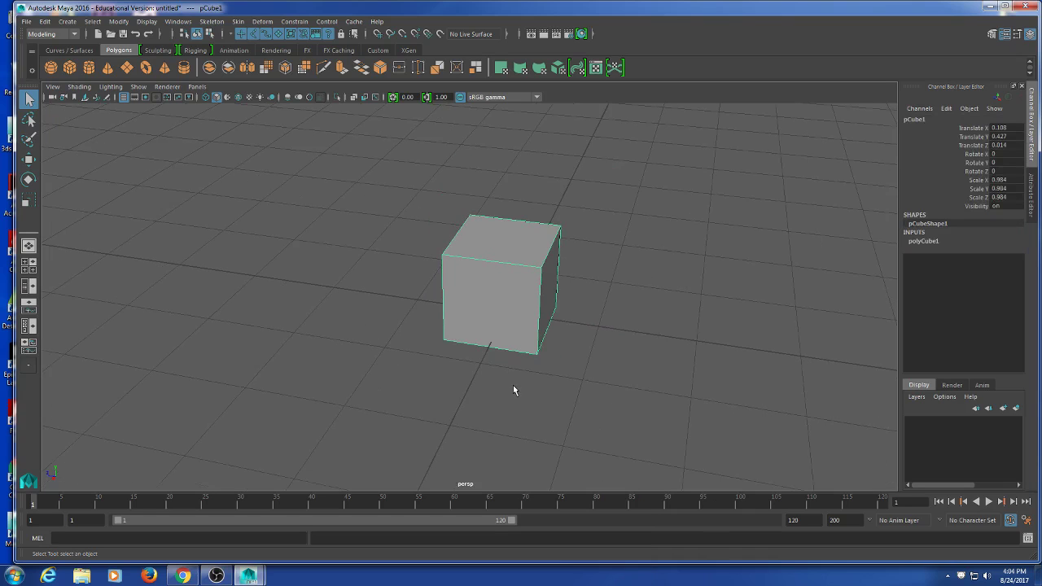
middle_click_drag(659, 304, 601, 321, "alt")
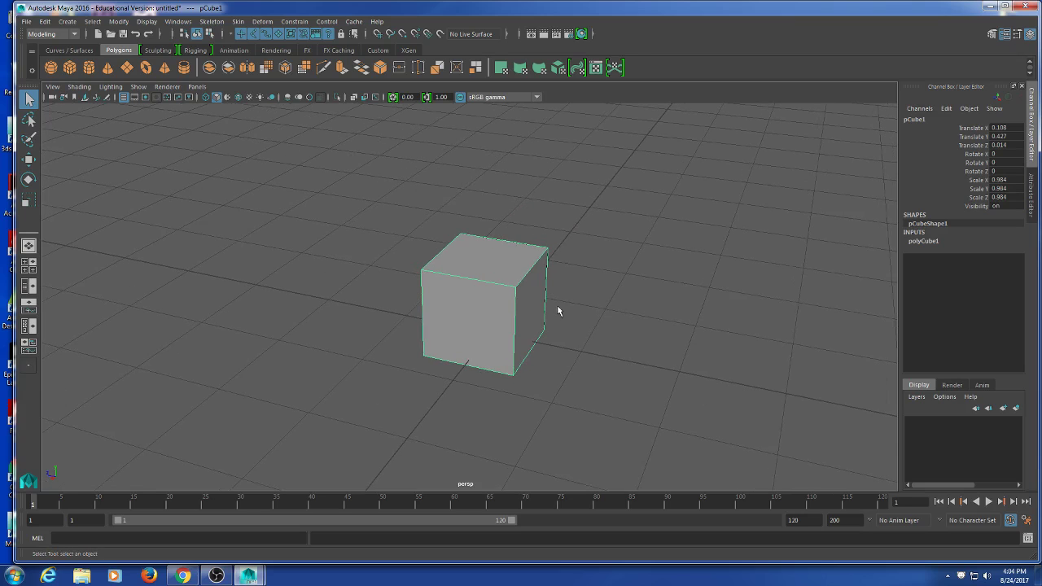
left_click_drag(561, 302, 530, 310, "alt")
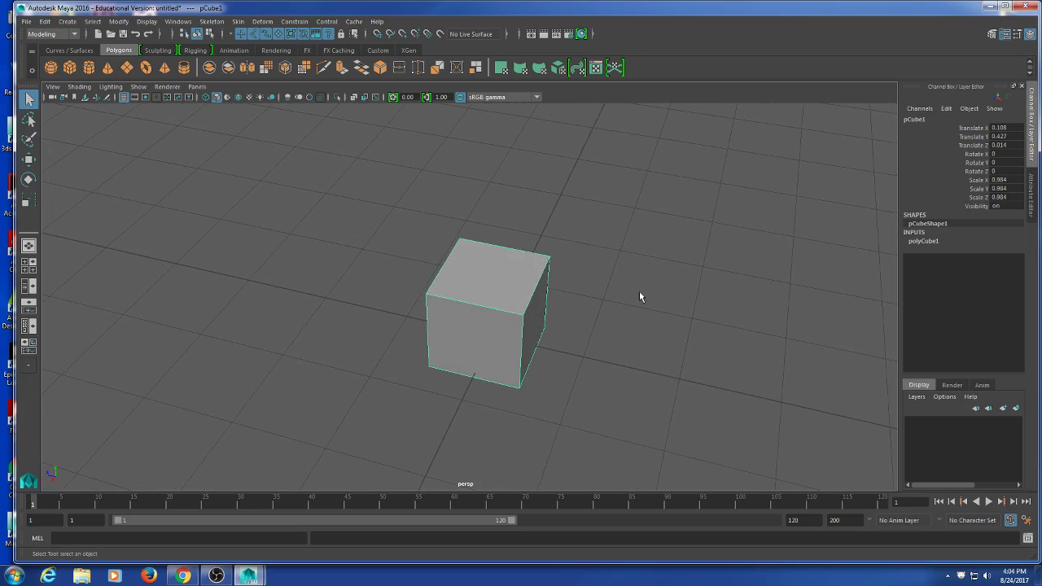
Switch to face selection mode and select the cube's top face.
right_click_drag(603, 222, 600, 250)
left_click(503, 270)
left_click(478, 276)
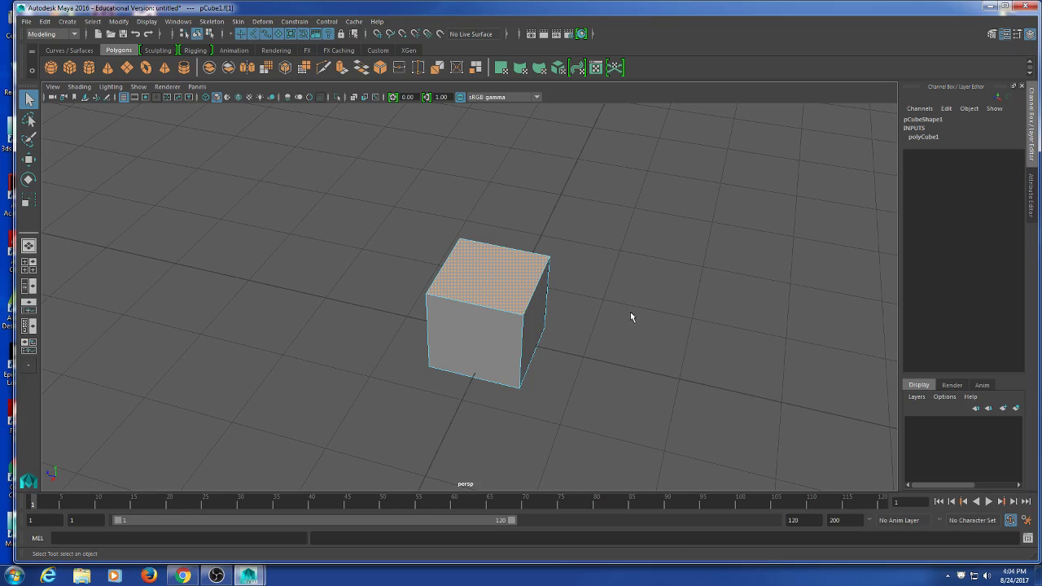
right_click_drag(626, 311, 629, 280)
Extrude the cube's top face upward by about 0.867 and scale the extruded face to about 0.467.
right_click_drag(593, 222, 594, 222, "shift")
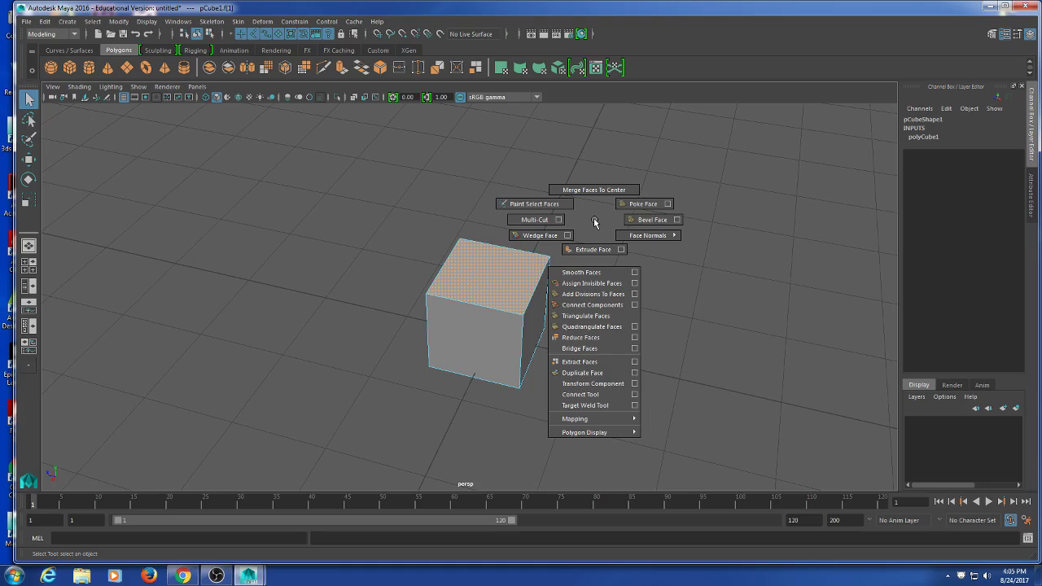
right_click_drag(593, 220, 595, 245, "shift")
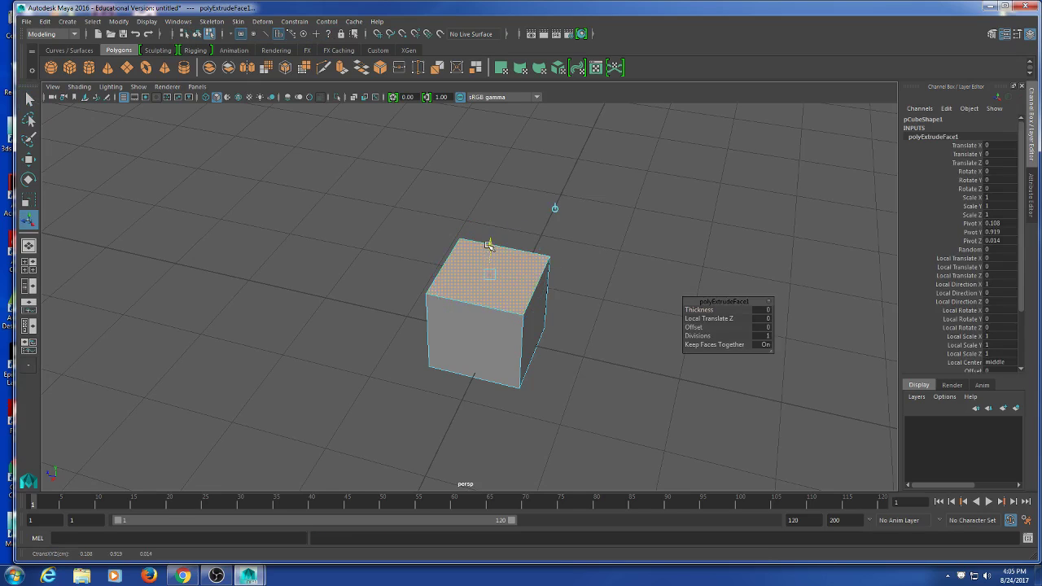
left_click_drag(490, 246, 479, 215)
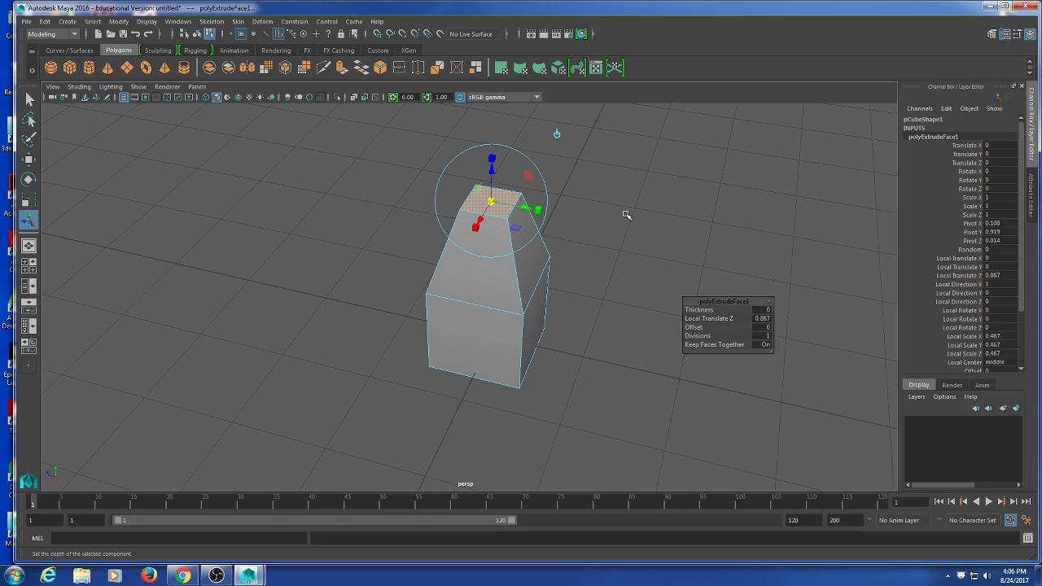
Extrude the narrowed top face upward two more times, by about 0.707 each, to form a straight neck.
key("ctrl+e")
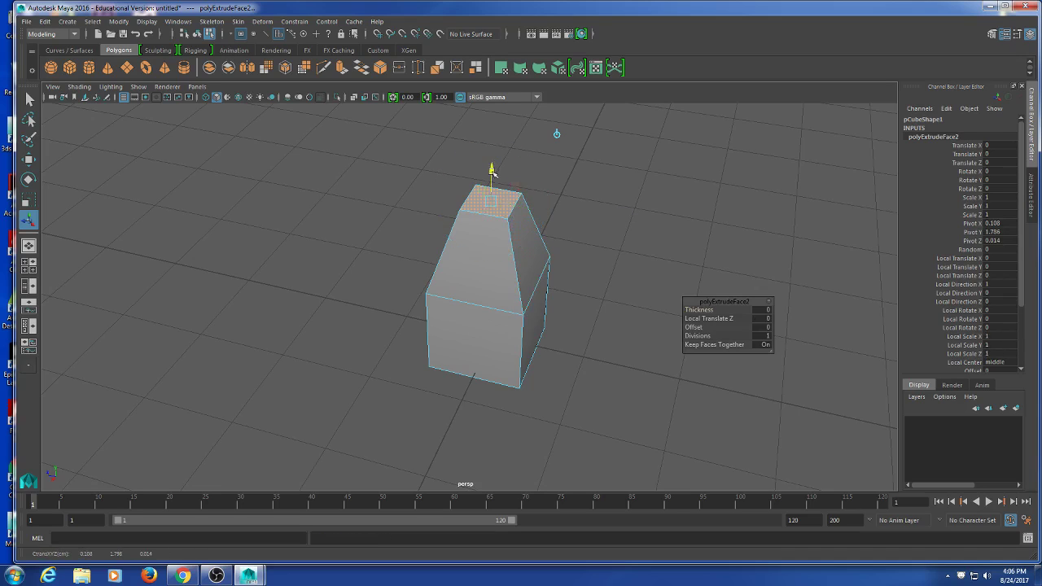
left_click_drag(492, 175, 491, 104)
middle_click_drag(529, 114, 537, 194, "alt")
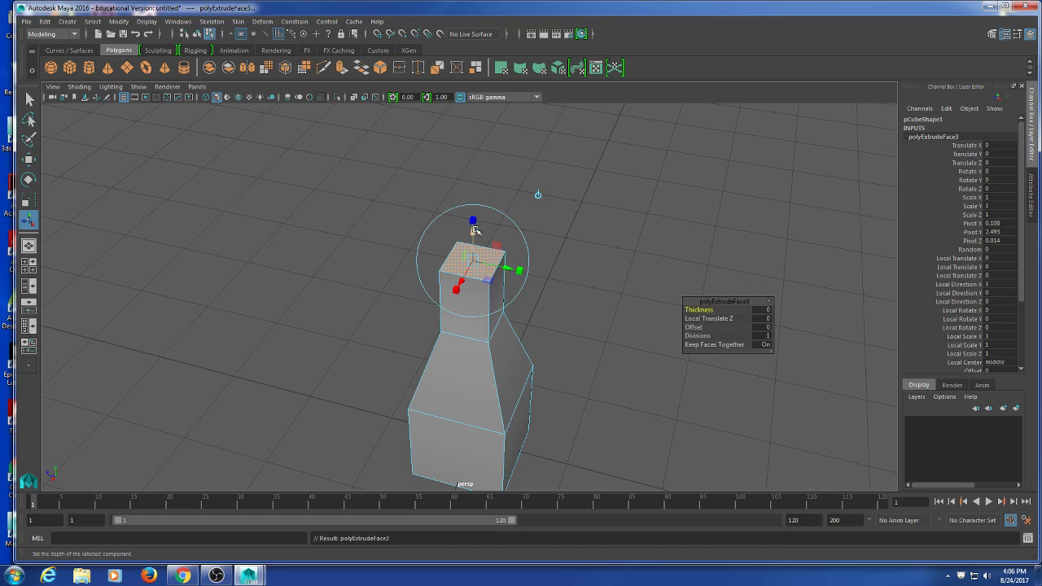
key("ctrl+e")
left_click_drag(473, 222, 475, 153)
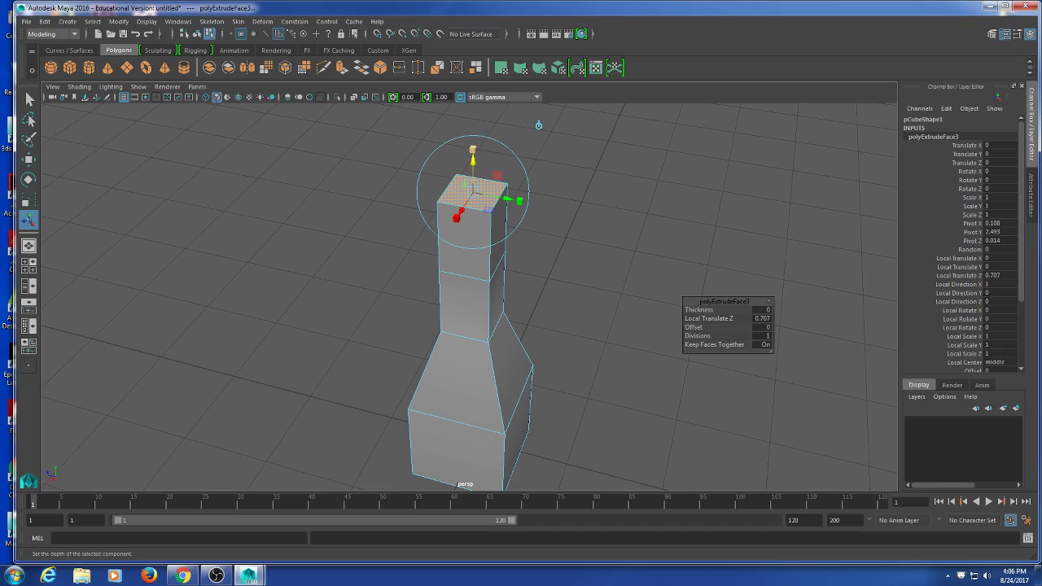
Scale the neck's top face up to about 2.45, then extrude the widened face upward by about 0.723.
left_click_drag(473, 191, 521, 196)
key("ctrl+e")
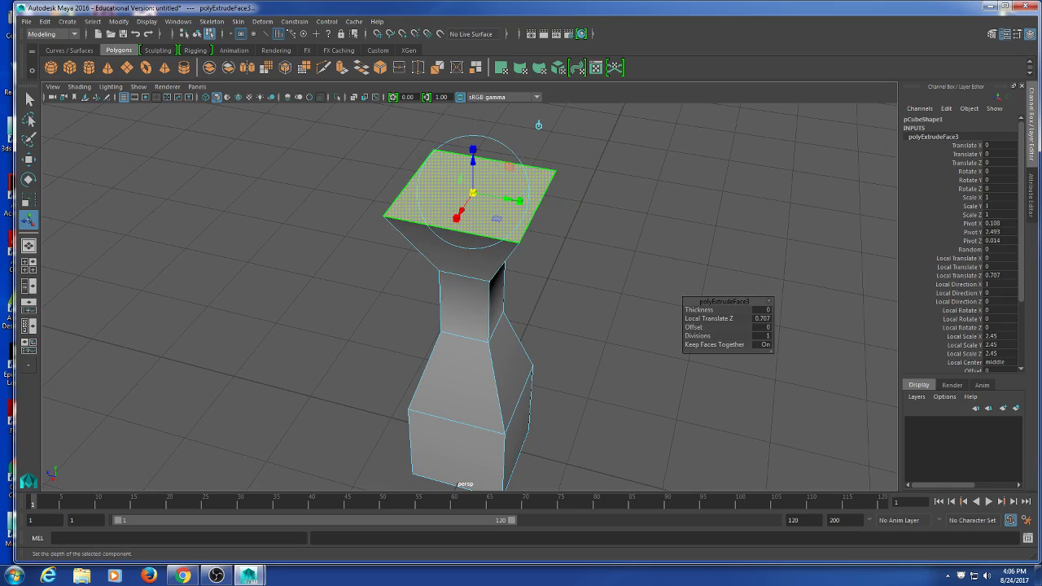
scroll(473, 162, "down", 2)
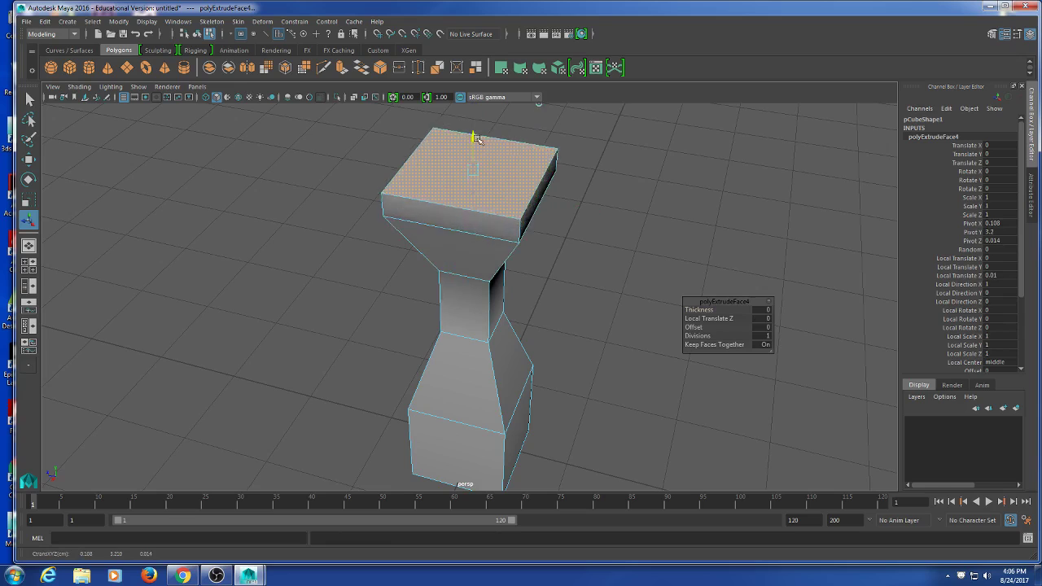
left_click_drag(467, 147, 467, 118)
scroll(569, 245, "down", 3)
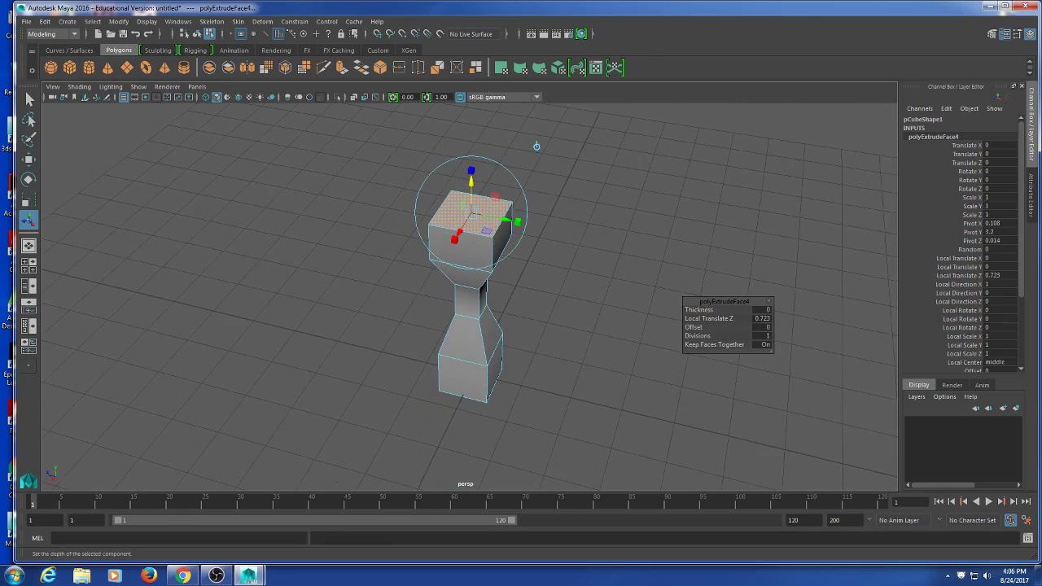
left_click_drag(614, 414, 561, 396, "alt")
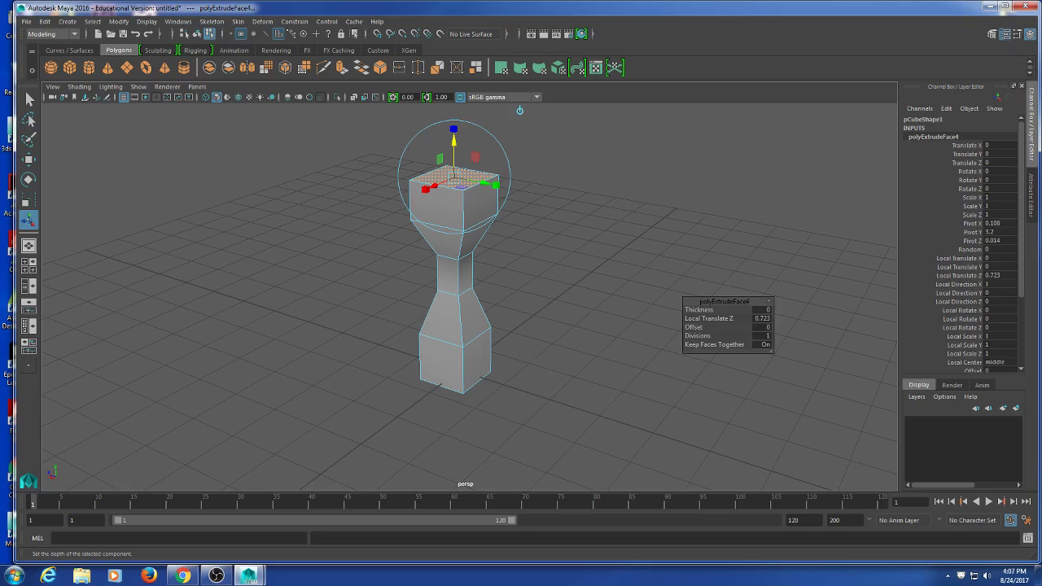
Clear the selection, switch to face selection mode and delete the face on top of the wide upper block.
left_click(538, 343)
left_click_drag(510, 360, 496, 383, "alt")
right_click(451, 267)
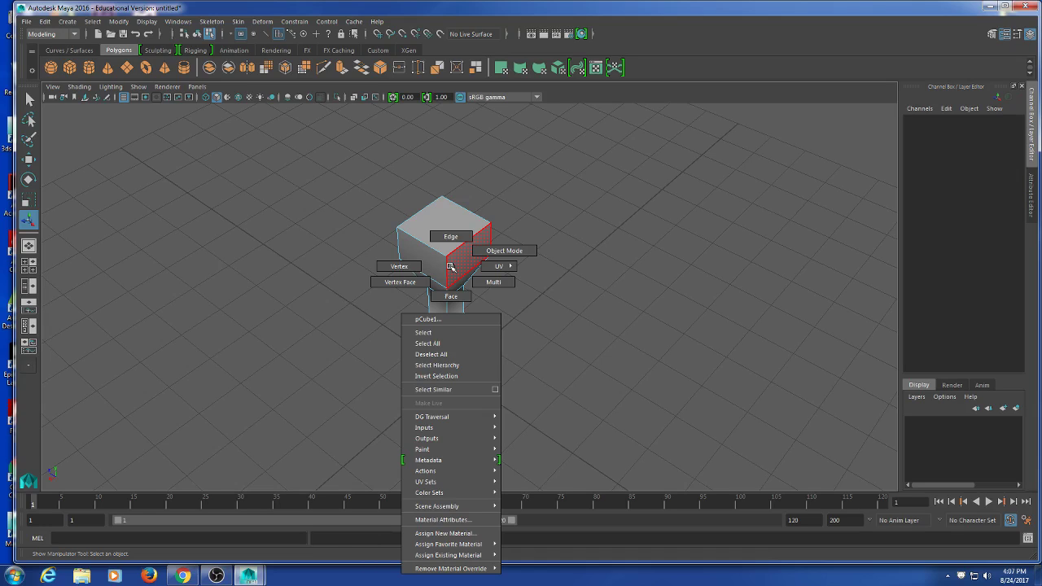
left_click(452, 297)
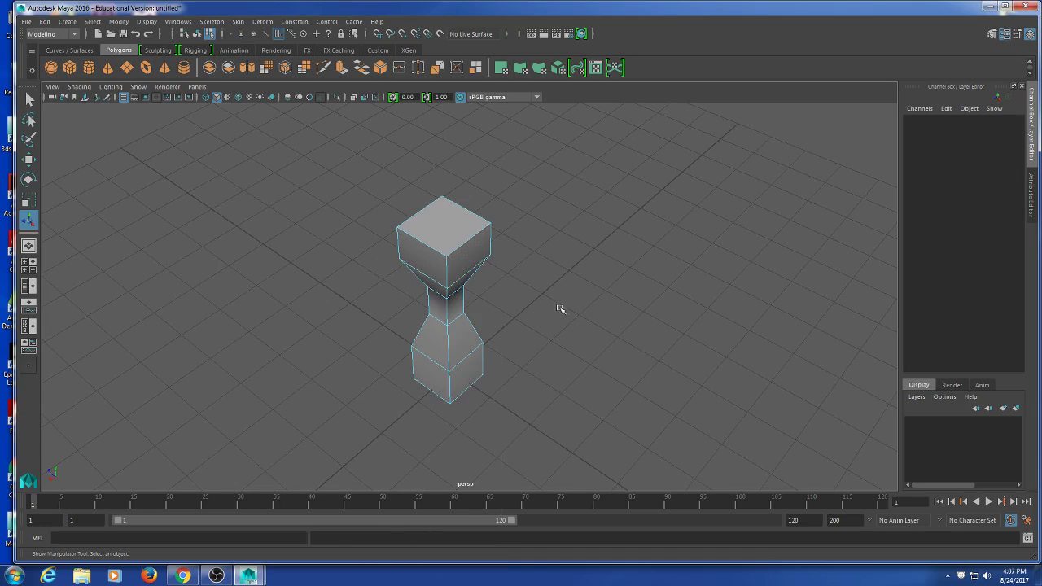
left_click_drag(560, 321, 539, 326, "alt")
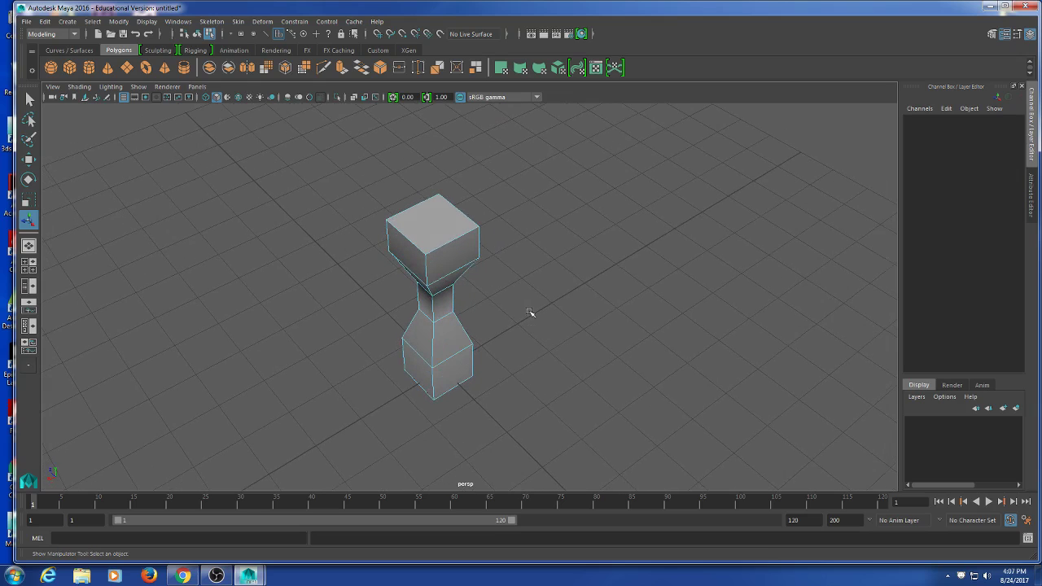
left_click(430, 235)
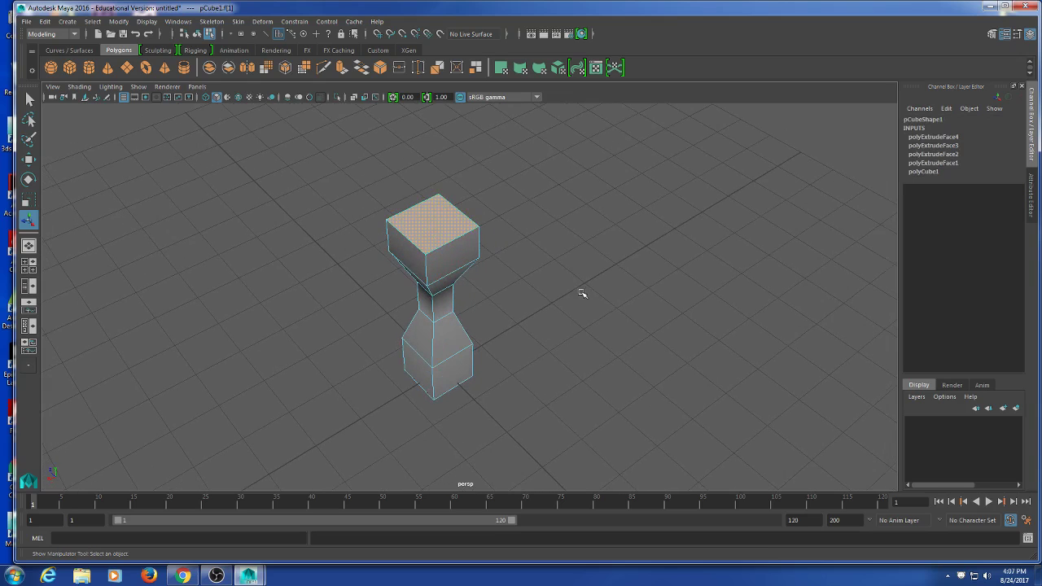
scroll(580, 298, "up", 2)
left_click_drag(579, 302, 640, 293, "alt")
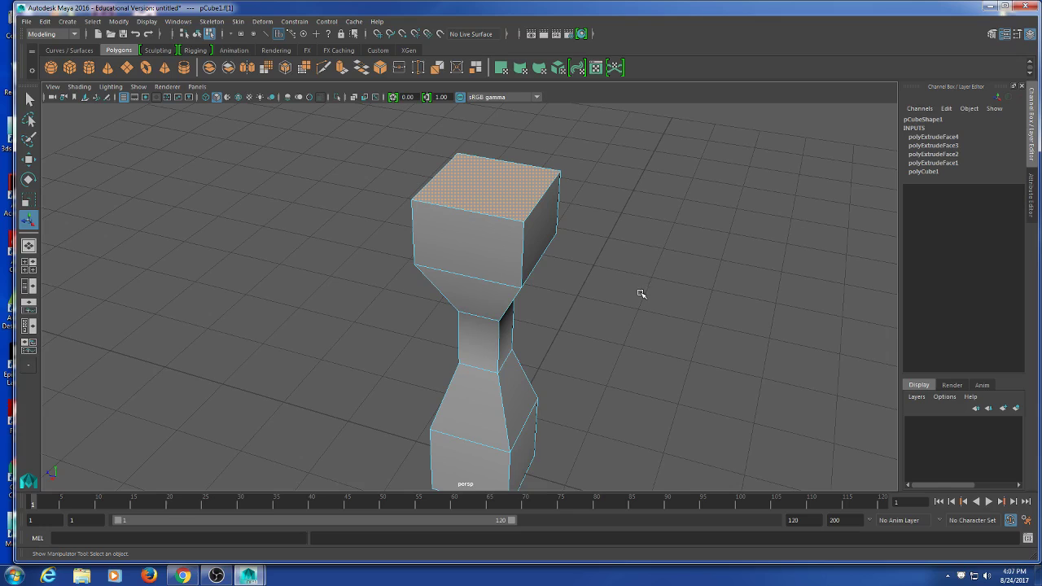
key("Delete")
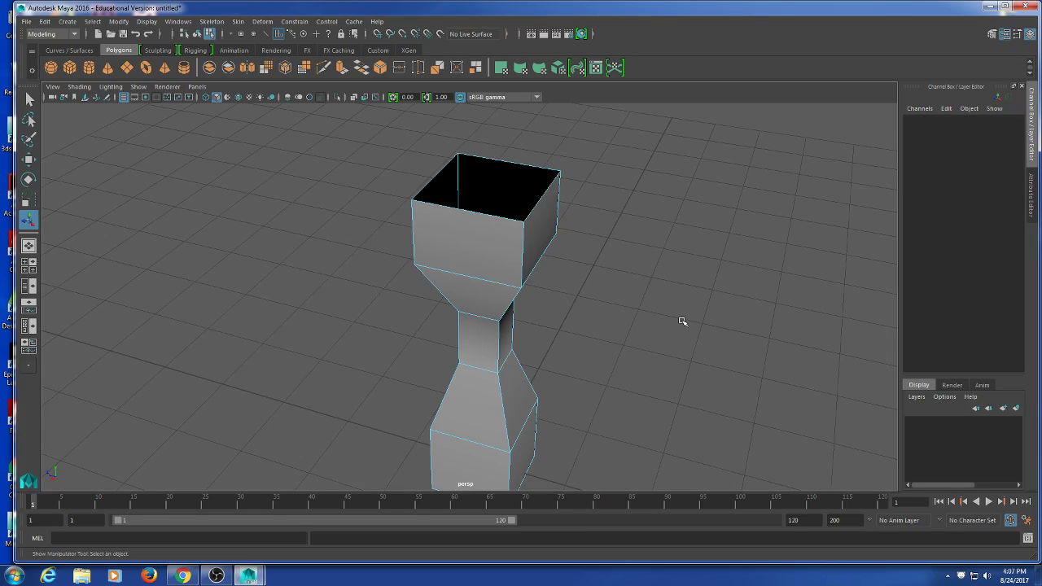
Switch to edge selection mode and select the far edge of the open top's rim.
left_click_drag(682, 310, 665, 333, "alt")
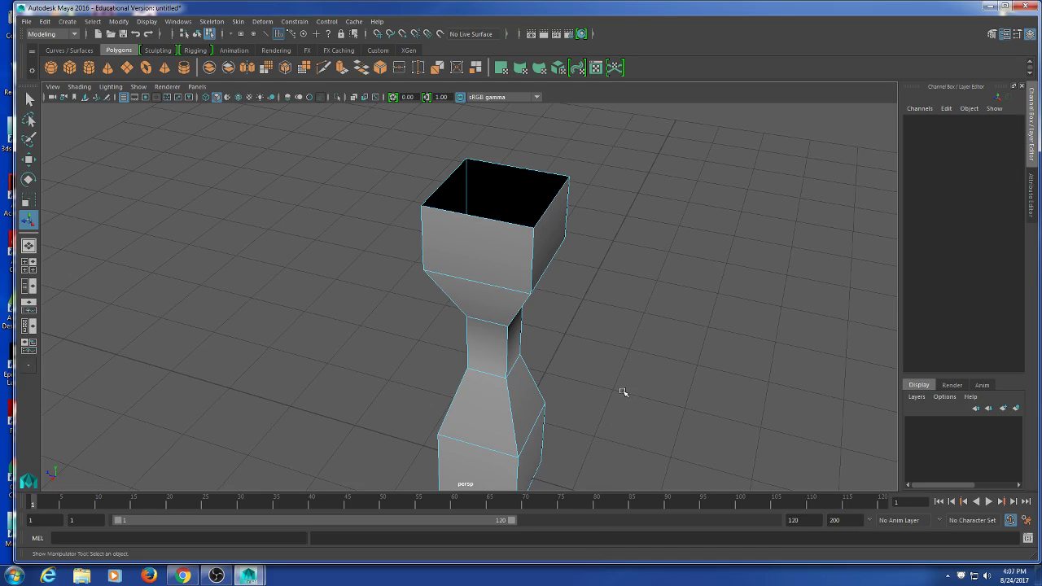
left_click_drag(606, 406, 503, 305, "alt")
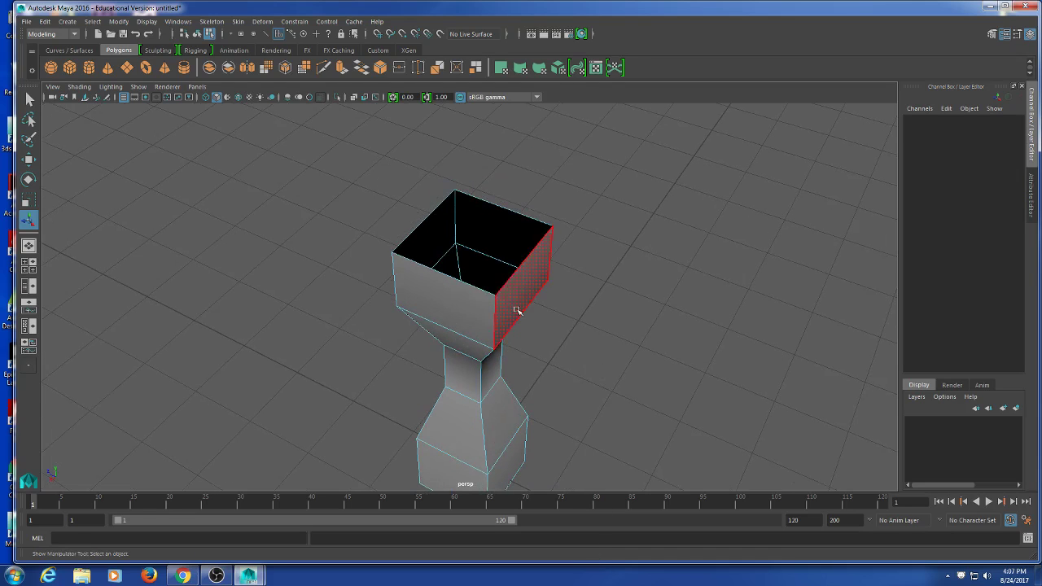
right_click(598, 210)
right_click(591, 243)
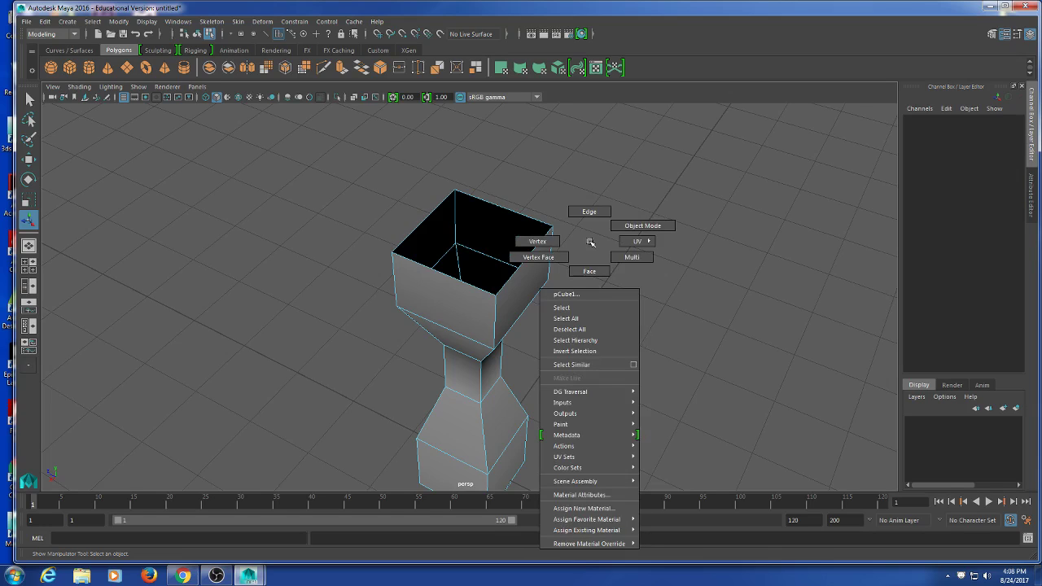
left_click(581, 165)
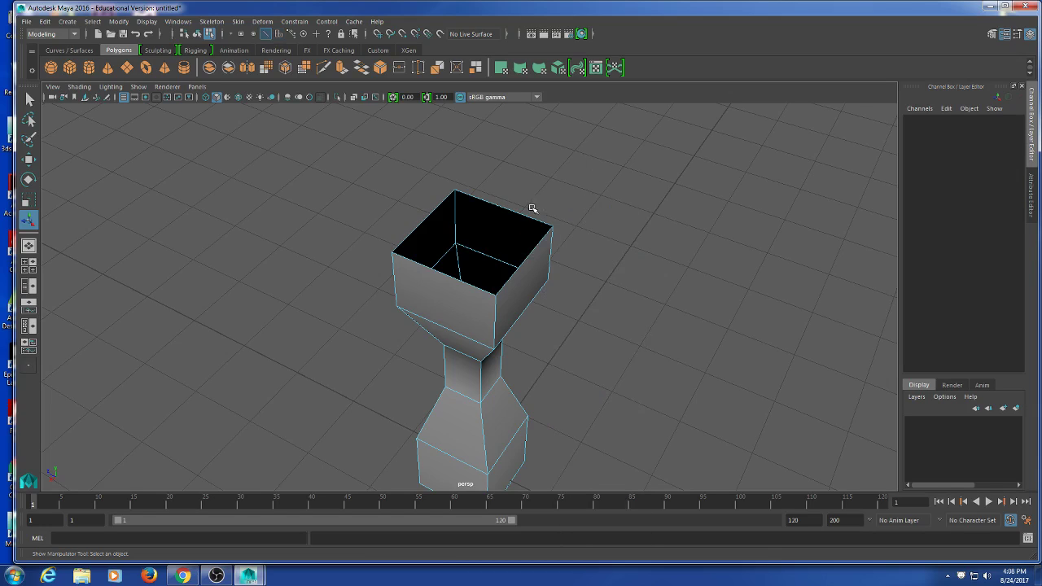
left_click(530, 216)
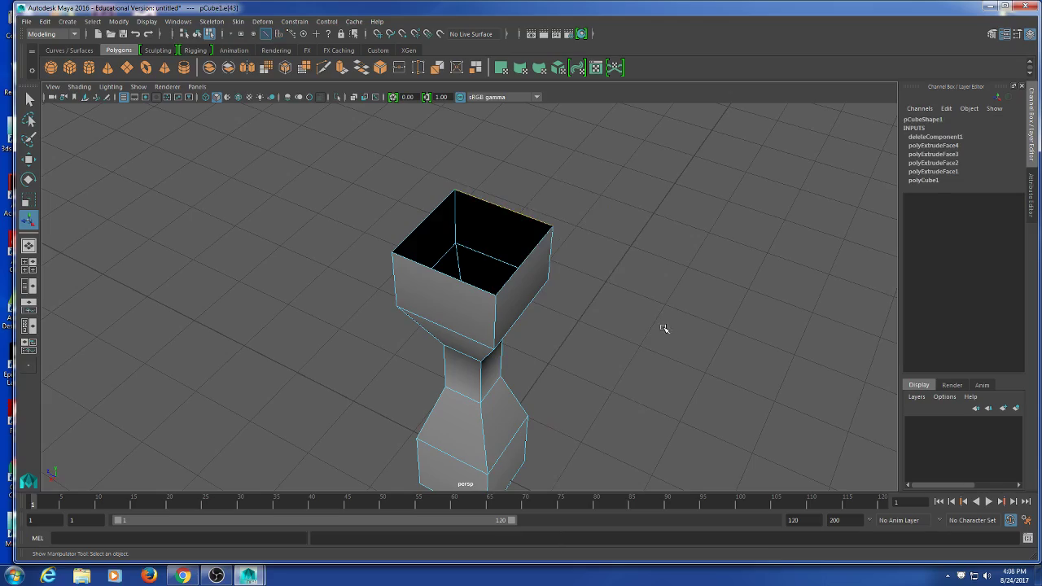
Extrude the selected rim edge outward by about 1.142 and raise the new edge by about 0.643.
left_click_drag(616, 344, 571, 341, "alt")
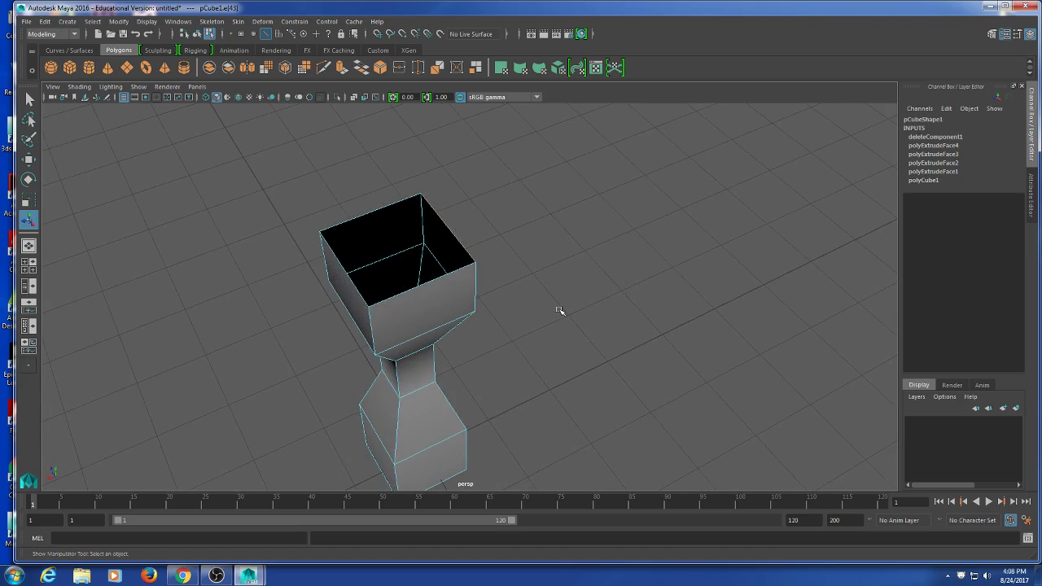
right_click_drag(585, 223, 587, 260, "shift")
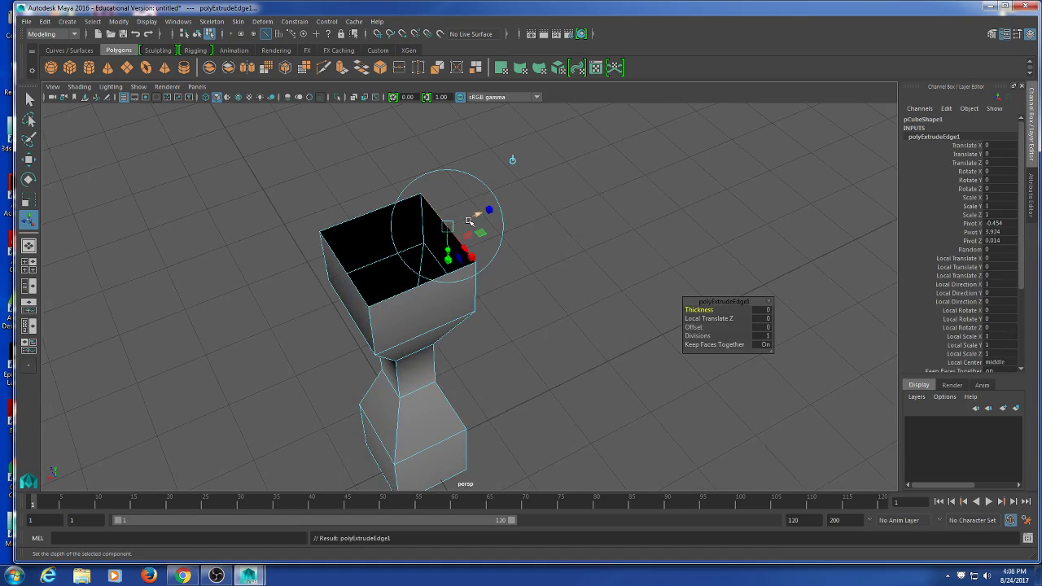
left_click_drag(469, 220, 566, 198)
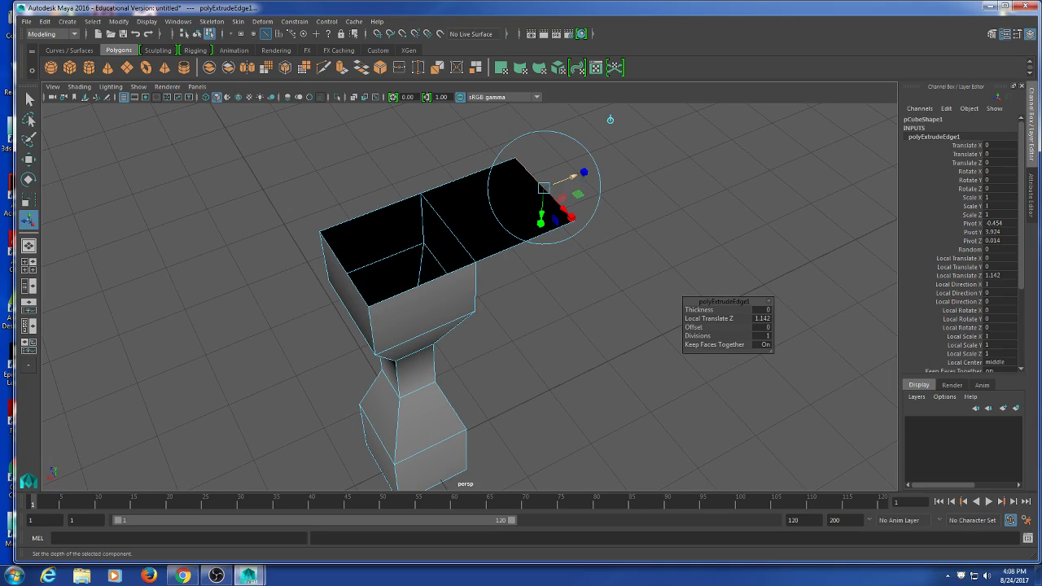
left_click_drag(541, 213, 532, 167)
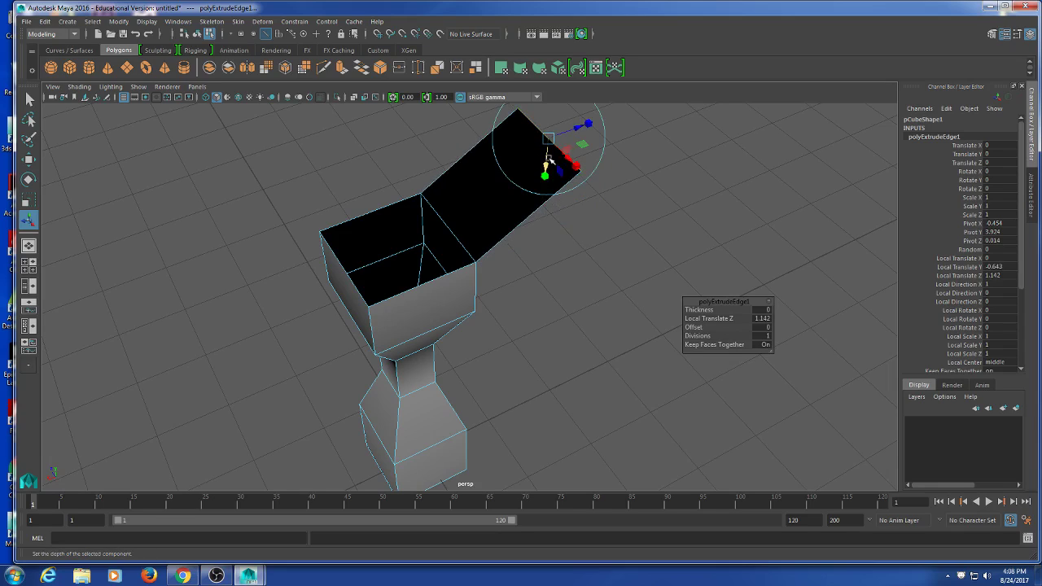
Extrude the edge upward and extrude it again by about 2.134 back over the opening, then deselect it.
key("ctrl+e")
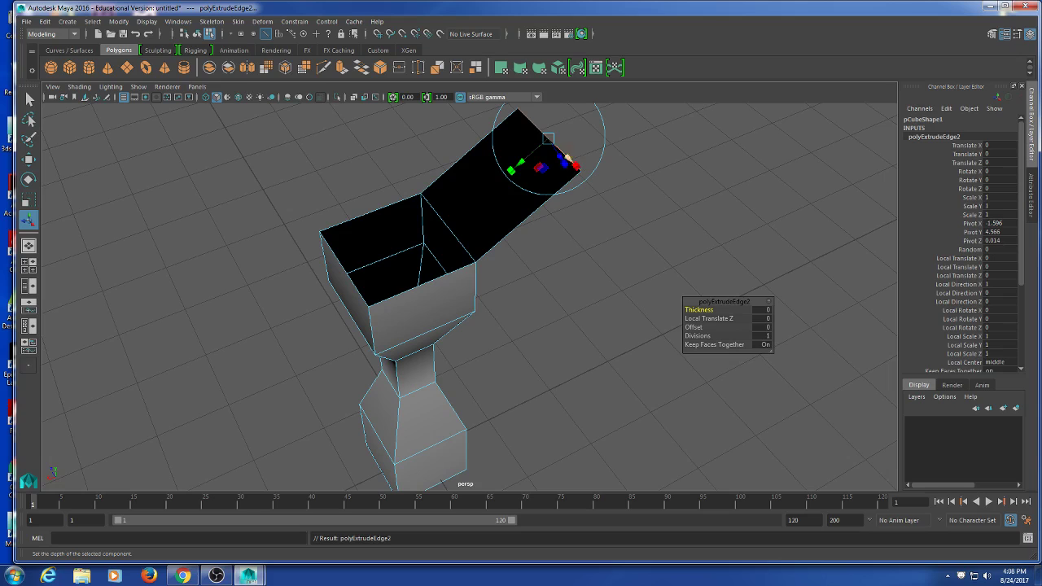
left_click_drag(603, 277, 548, 291, "alt")
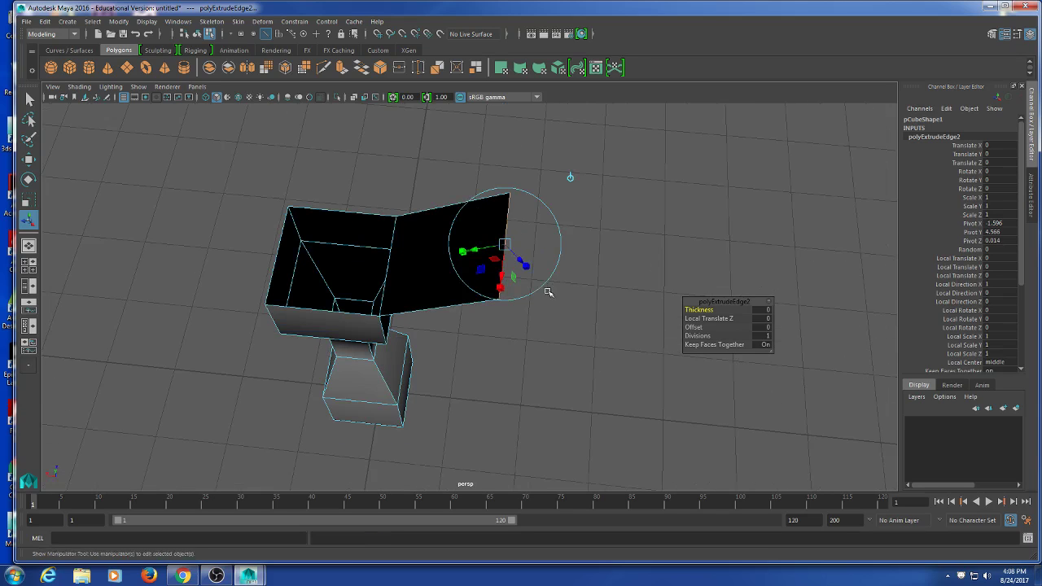
left_click_drag(513, 254, 234, 158)
key("ctrl+e")
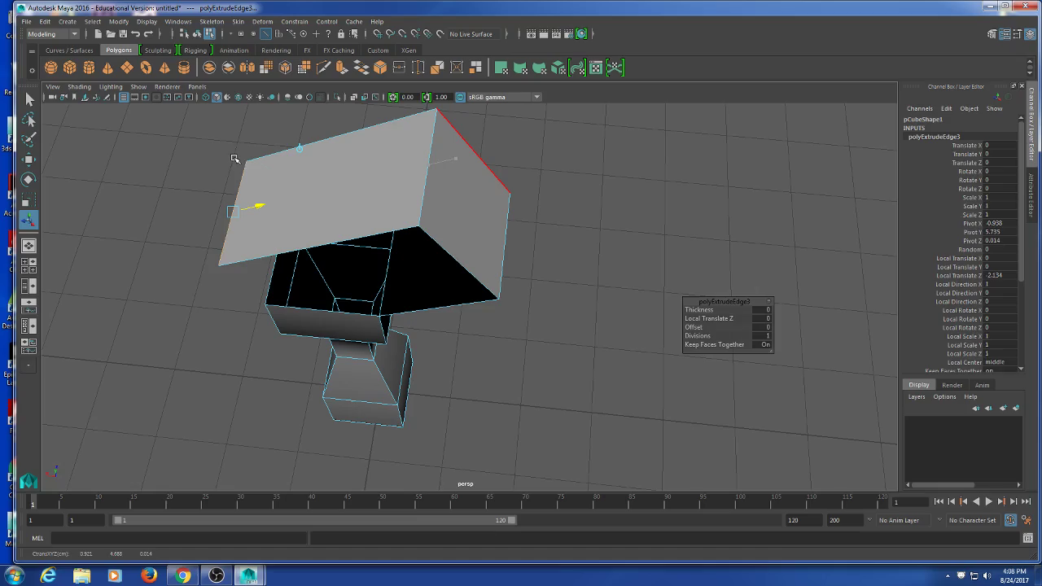
left_click(155, 355)
left_click_drag(218, 364, 308, 360, "alt")
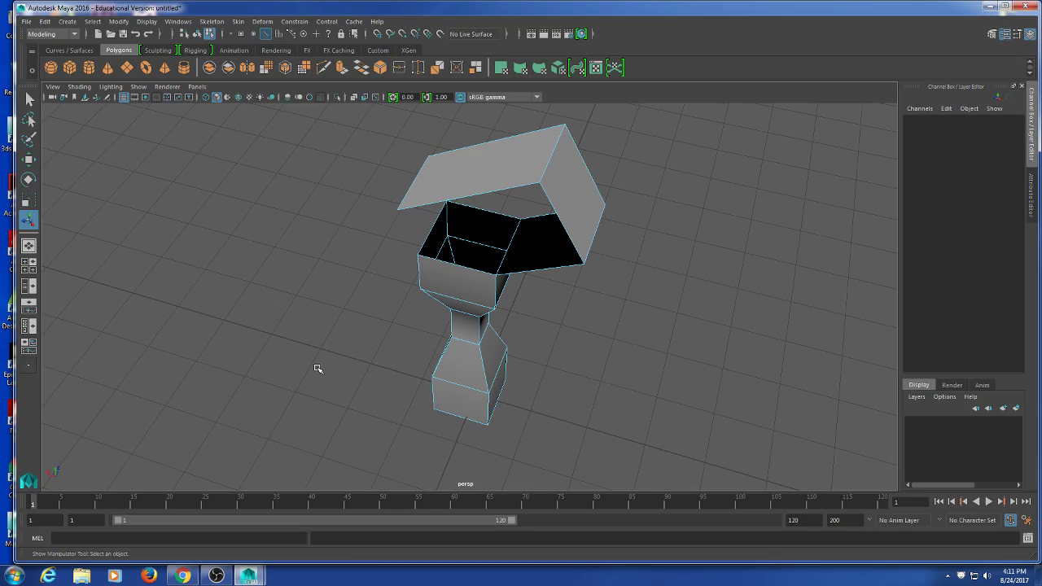
Switch to object selection mode, select the whole extruded cube model and delete it.
right_click_drag(465, 300, 716, 198)
left_click_drag(651, 233, 456, 327)
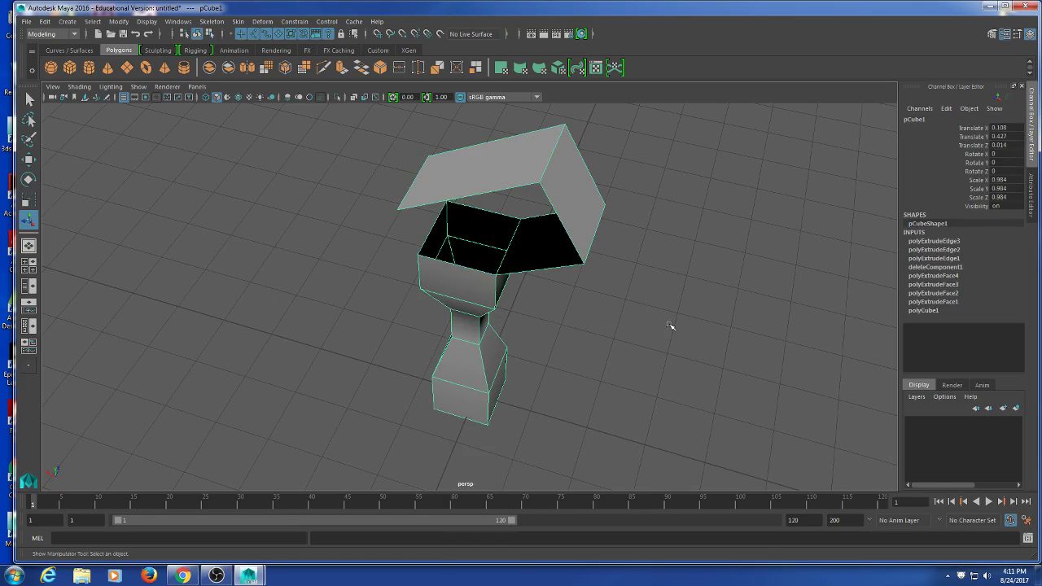
key("Delete")
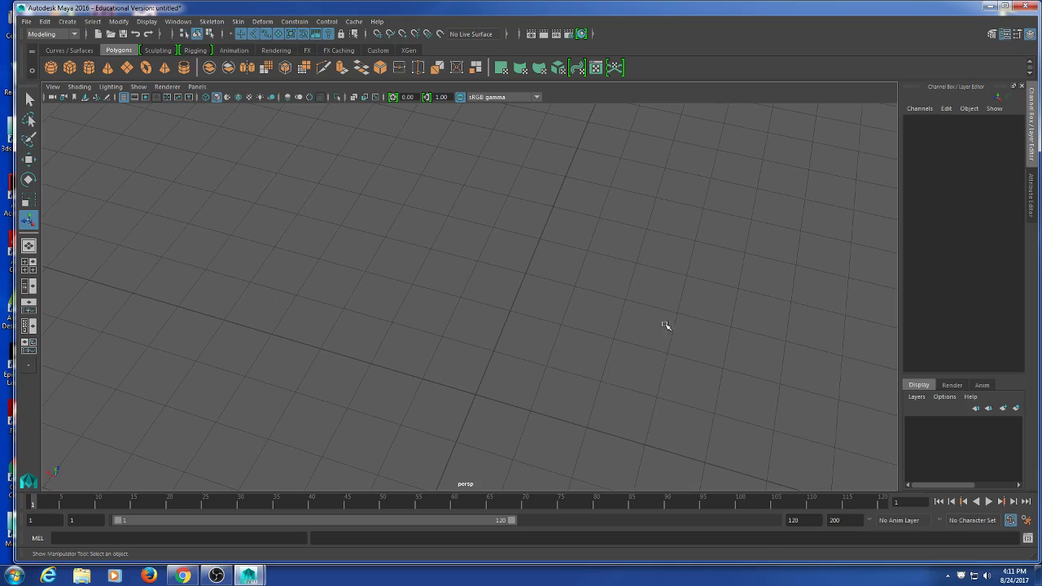
Create a polygon plane at the origin and reposition and enlarge its in-view settings editor.
scroll(640, 268, "down", 5)
left_click_drag(614, 280, 521, 337, "alt")
left_click(127, 68)
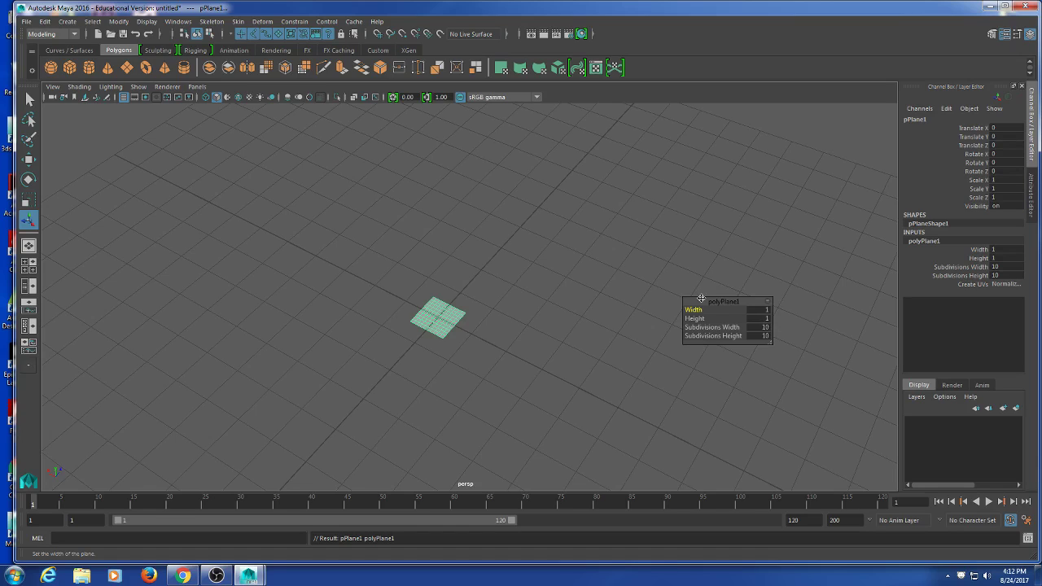
left_click_drag(703, 301, 512, 222)
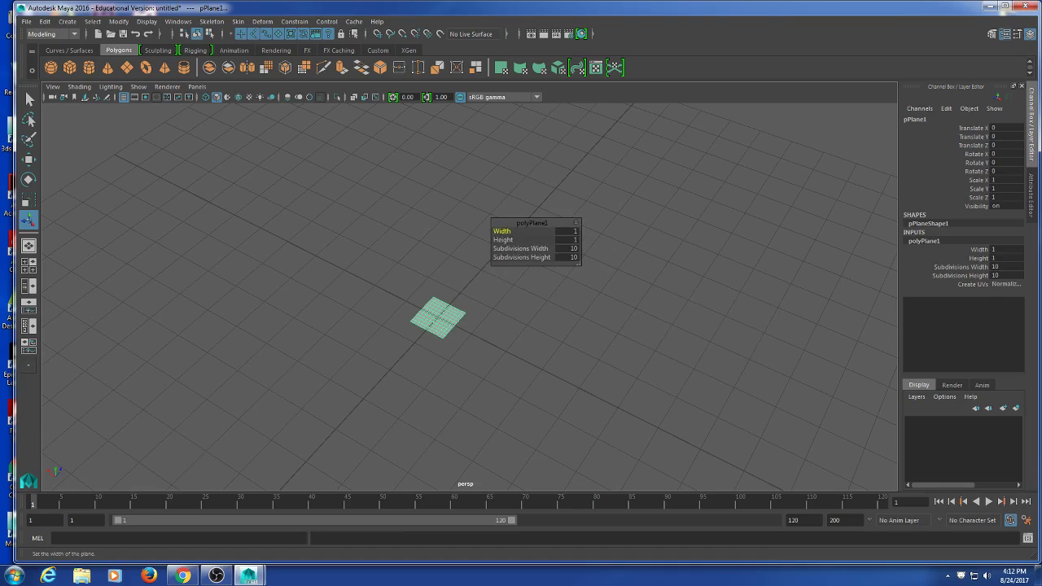
left_click_drag(578, 263, 686, 416)
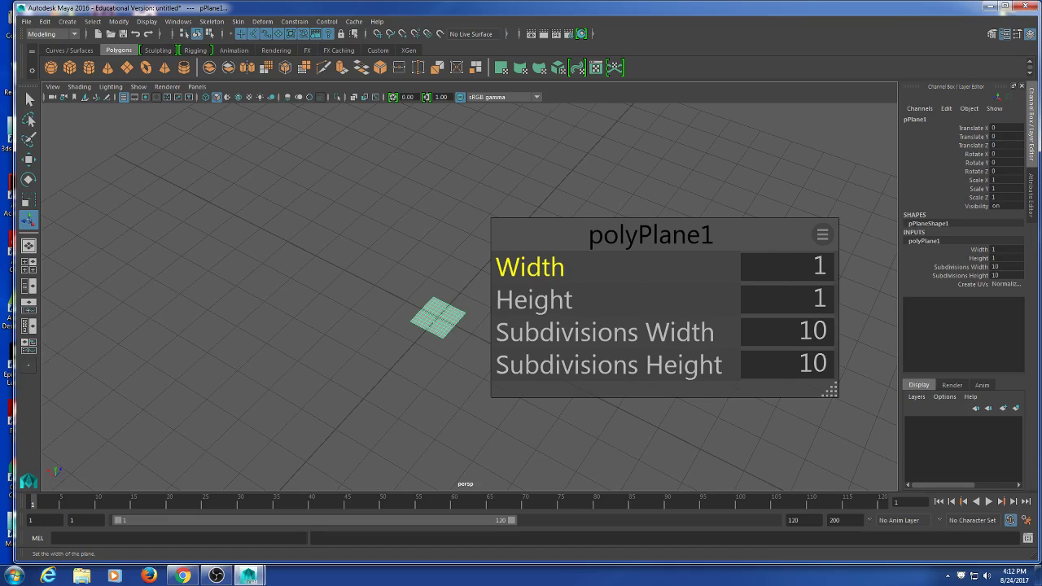
Set the plane's width and height subdivisions to 1 each and deselect the plane.
left_click(805, 334)
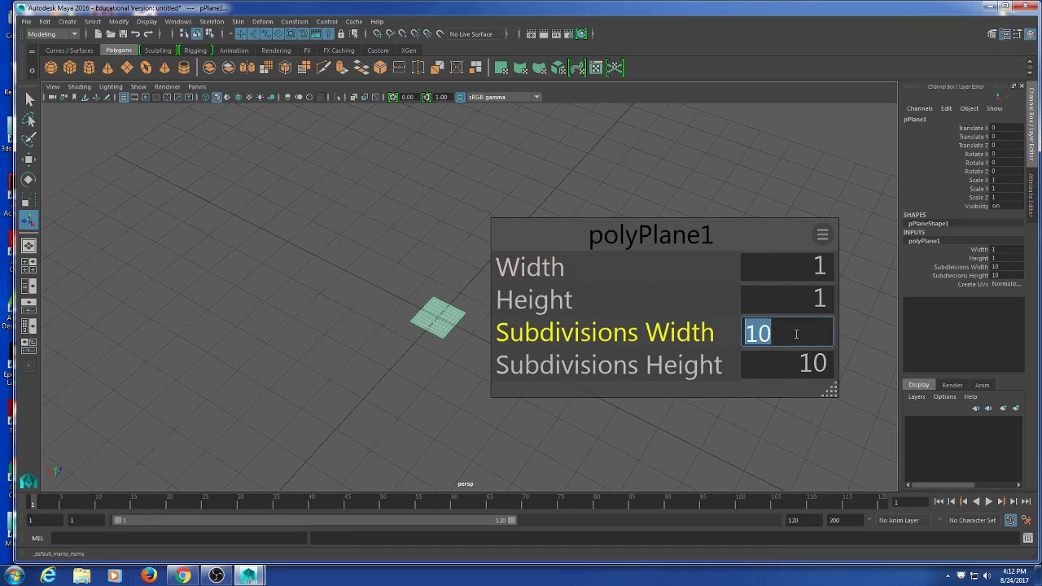
type("1")
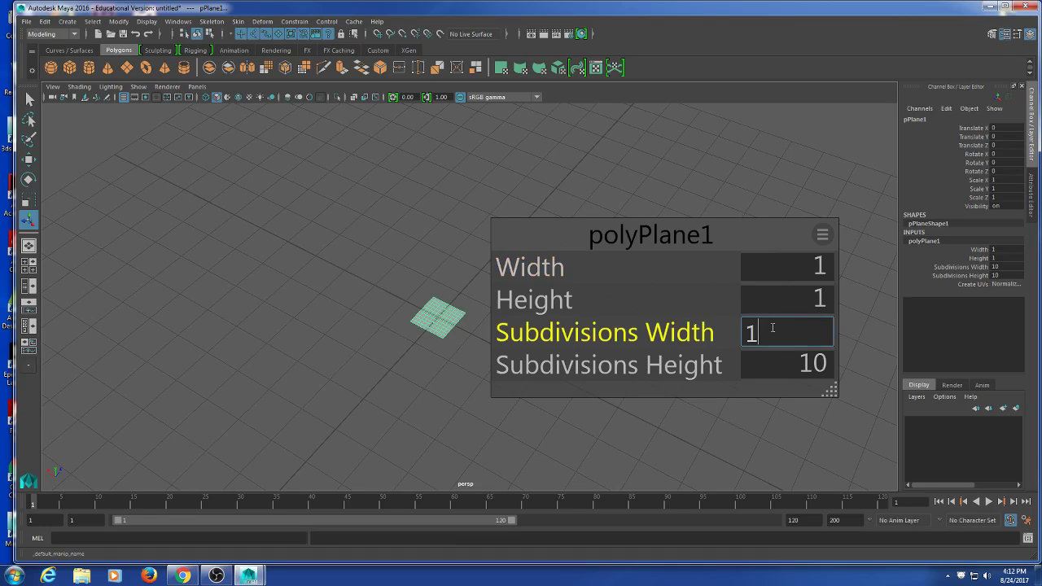
key("Tab")
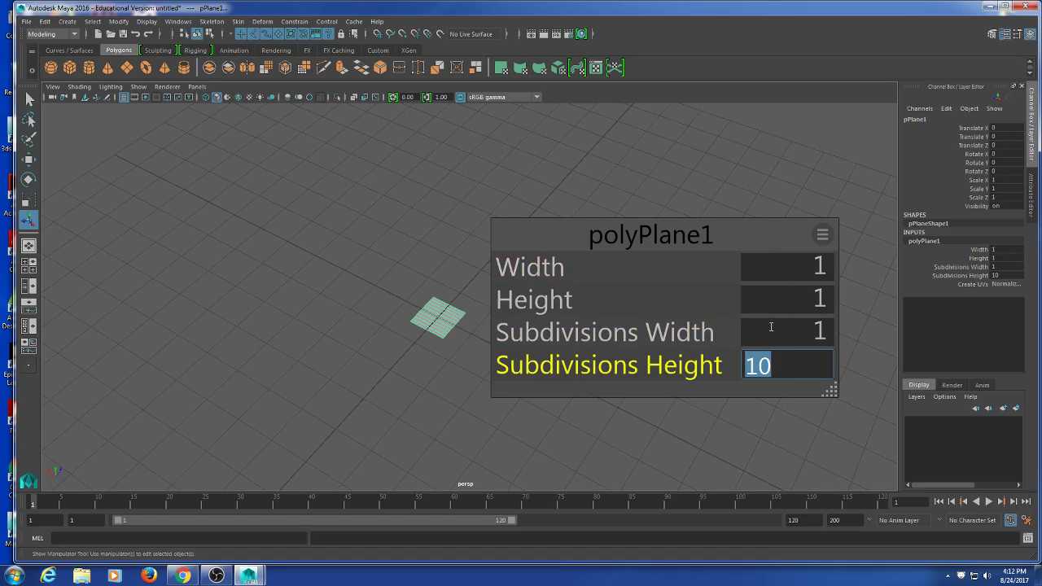
type("1")
key("Tab")
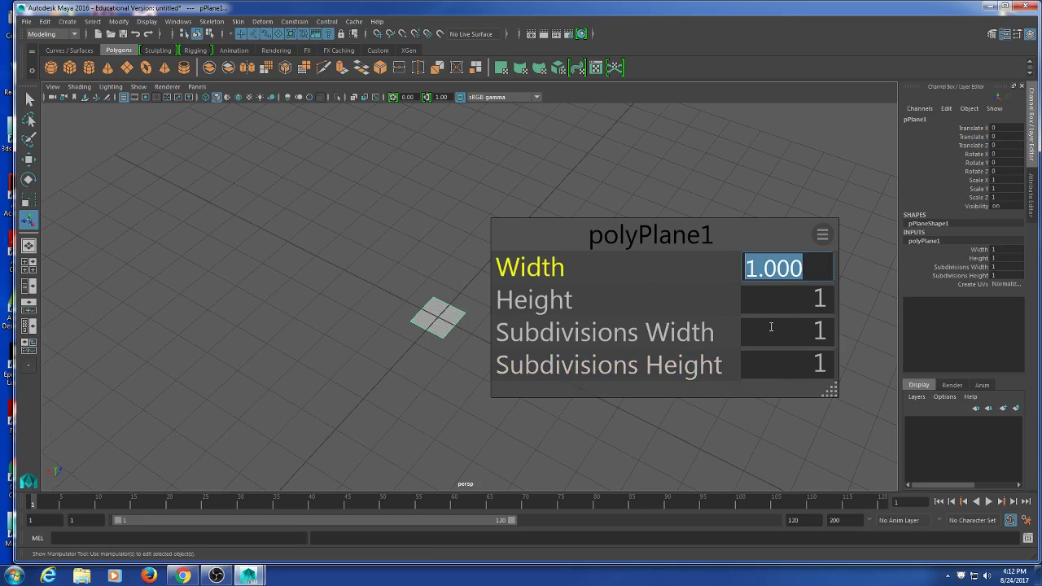
left_click(641, 197)
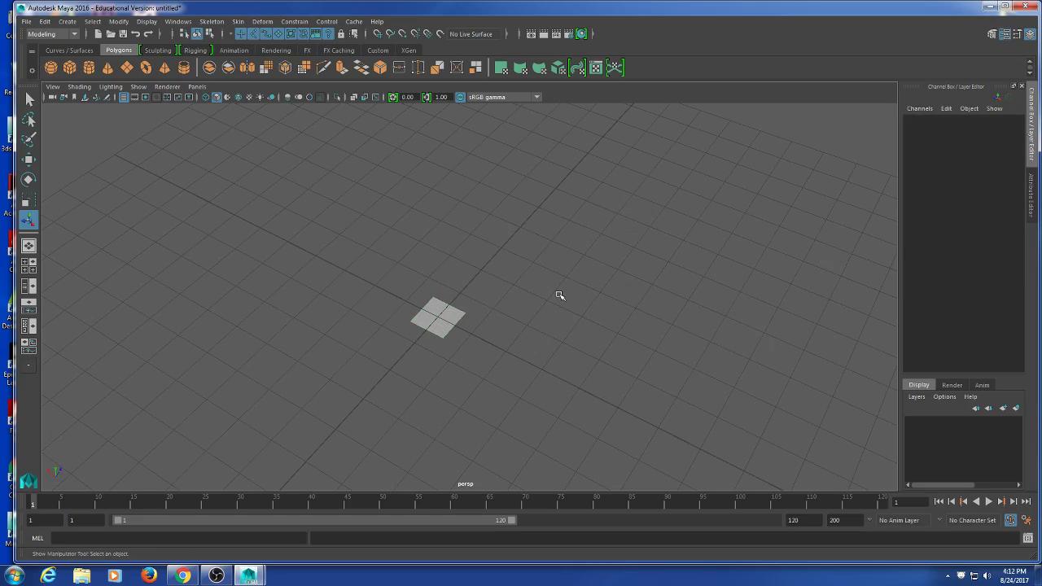
Select the whole plane and delete it.
left_click_drag(530, 294, 395, 412)
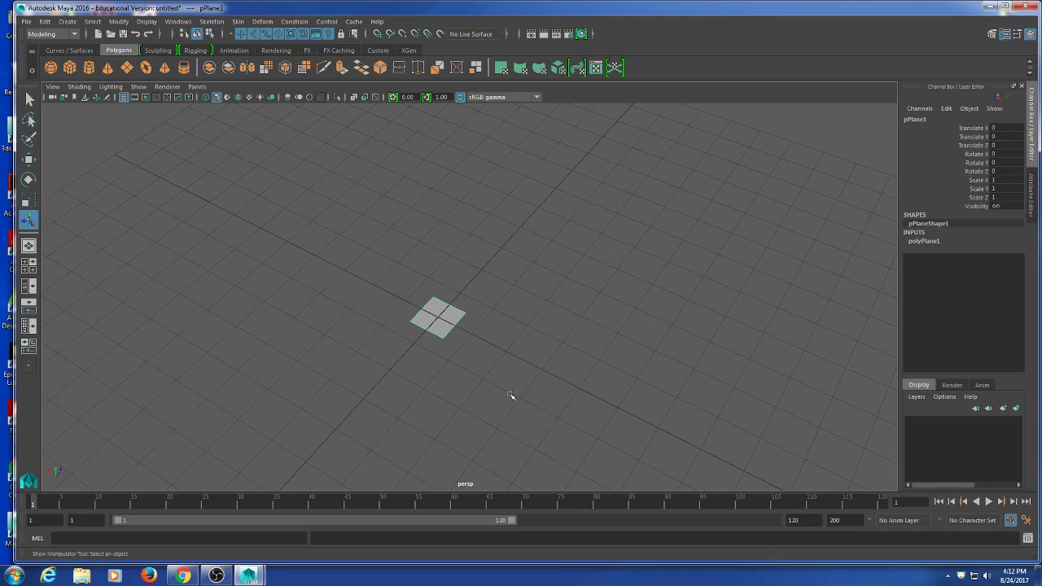
key("Delete")
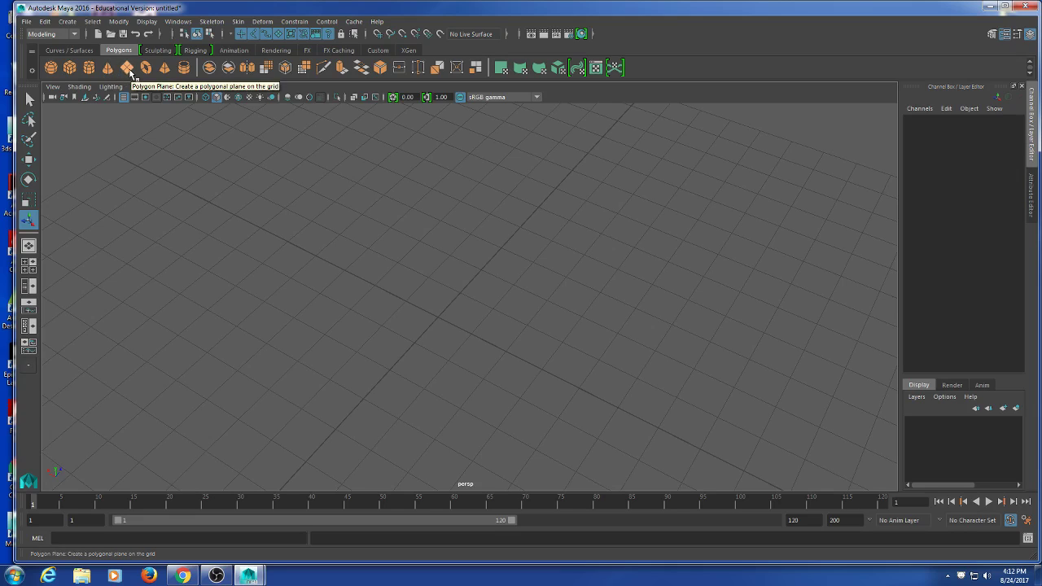
left_click(128, 69)
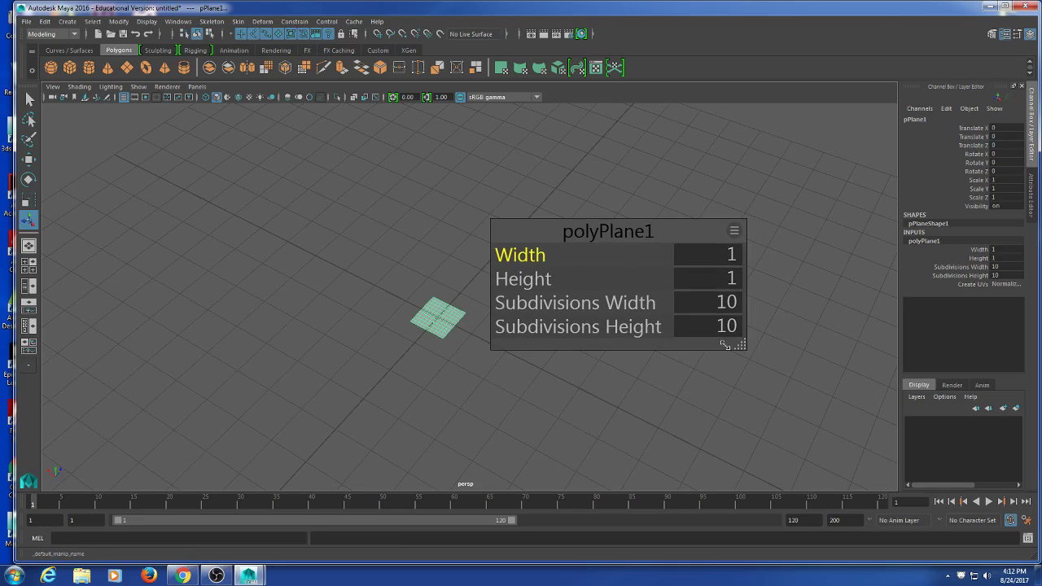
key("Delete")
key("ctrl+z")
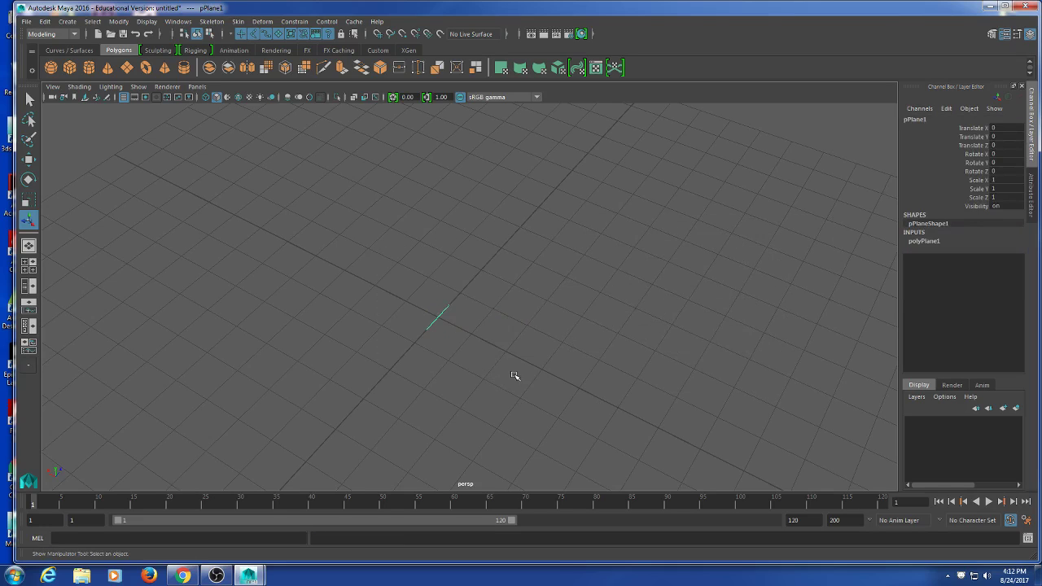
key("Delete")
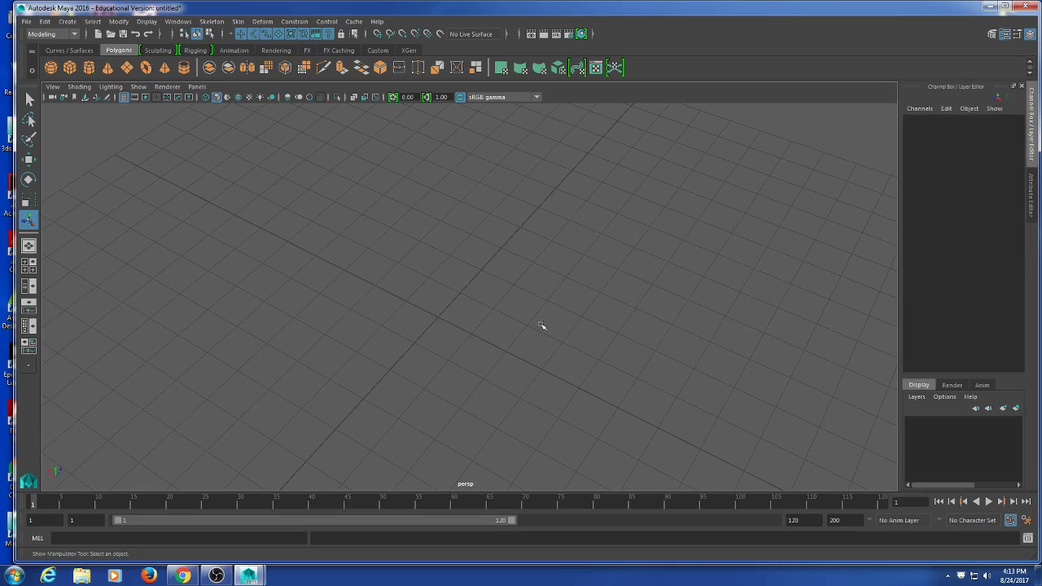
Create a polygon plane at the origin and move its in-view editor away from the plane.
left_click(127, 68)
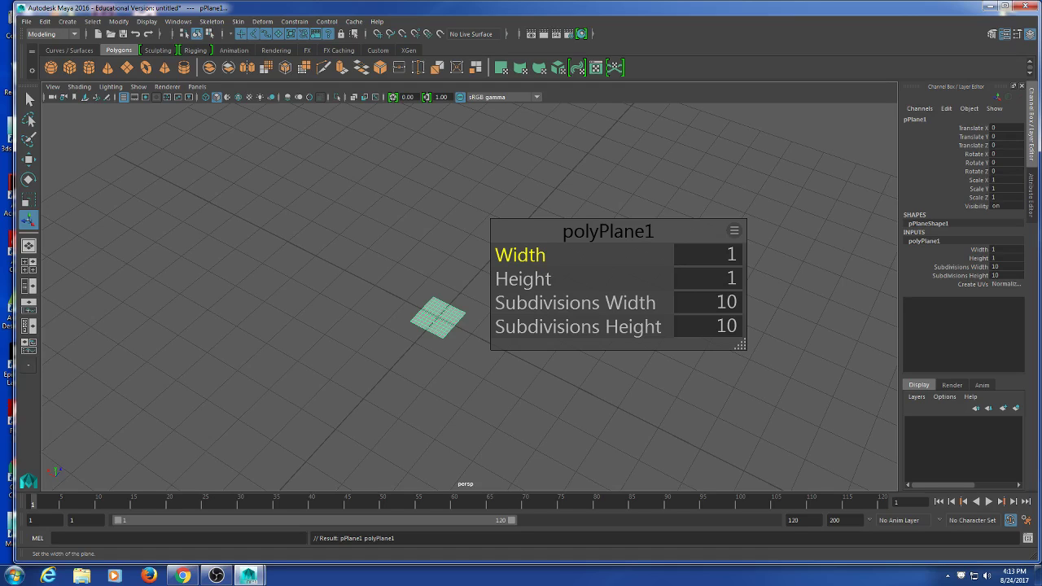
left_click_drag(510, 232, 118, 162)
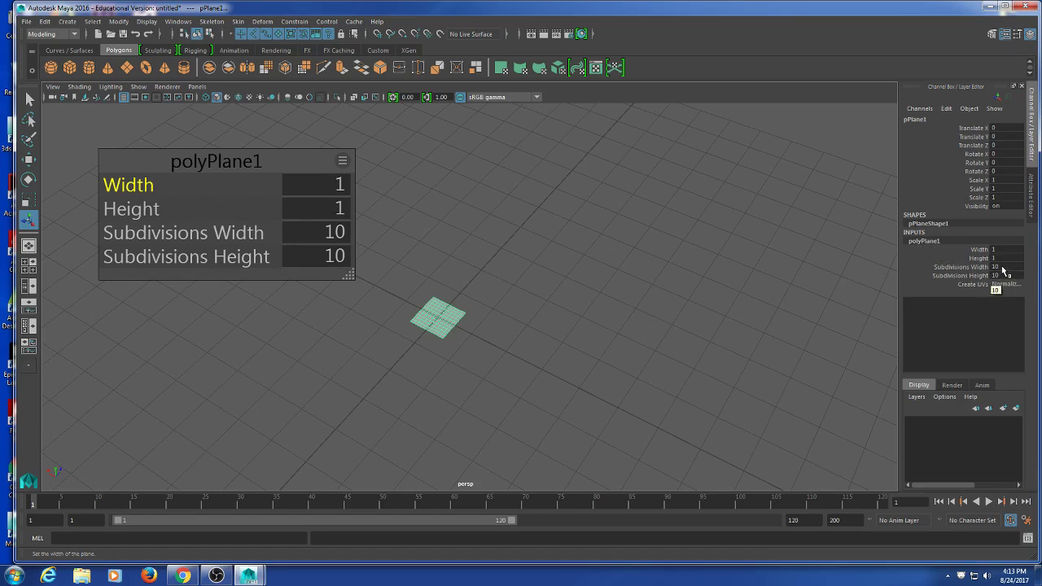
Hide and show the Channel Box / Layer Editor several times, leaving it displayed.
left_click(1033, 122)
left_click(1032, 151)
left_click(1032, 153)
left_click(1033, 154)
left_click(1032, 155)
left_click(1032, 155)
left_click(1032, 154)
left_click(1032, 154)
left_click(1033, 154)
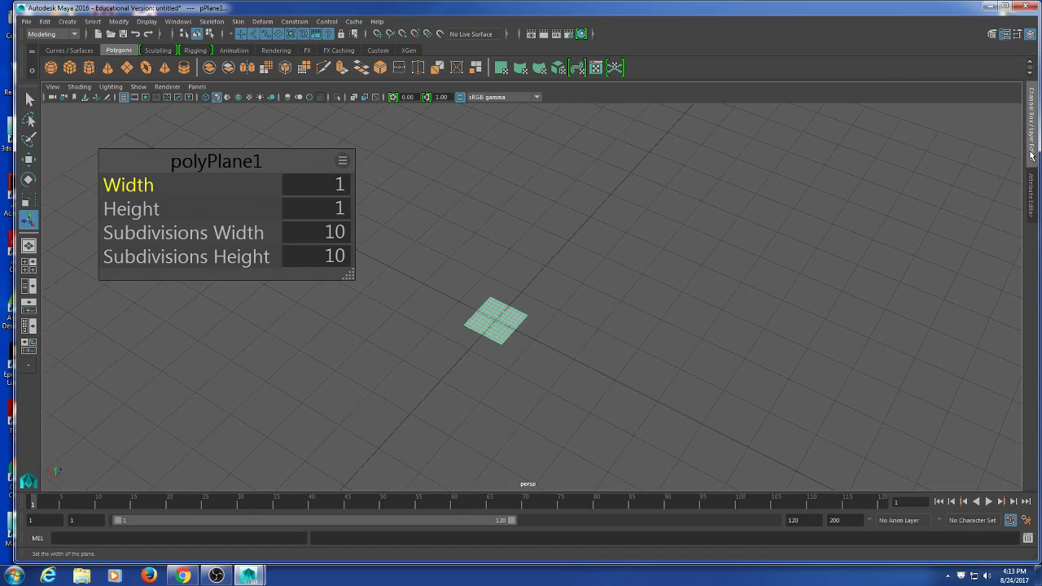
left_click(1032, 154)
left_click(1032, 154)
left_click(1032, 154)
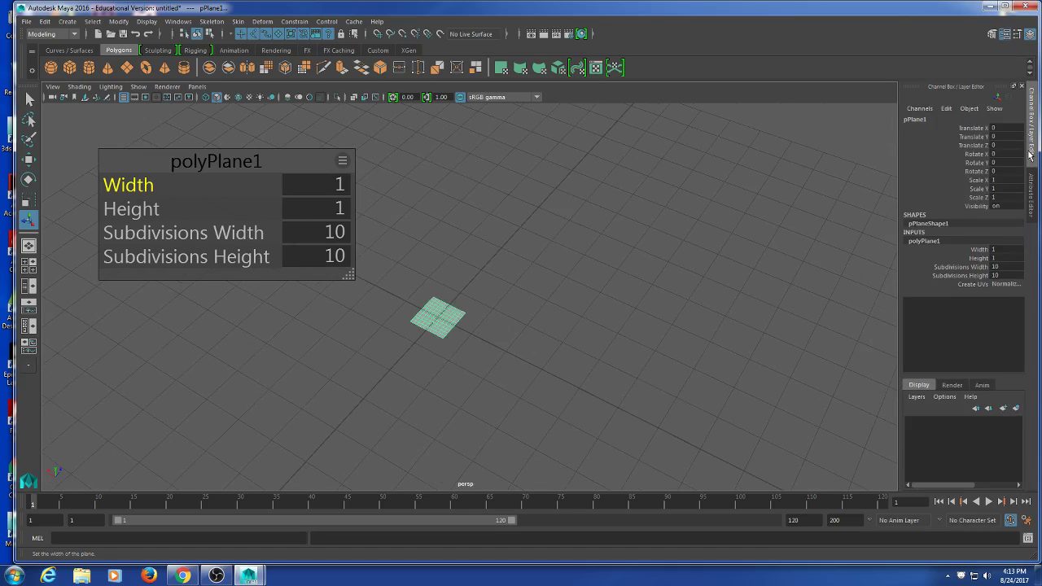
Set the plane's width and height subdivisions to 1 each and reposition its in-view editor.
double_click(1009, 267)
type("1")
left_click(991, 285)
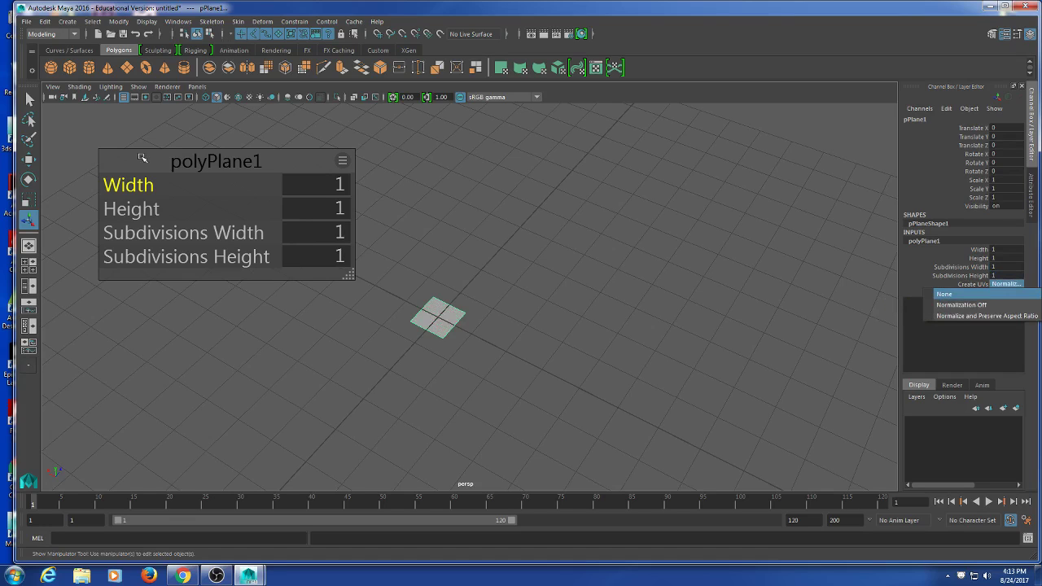
left_click_drag(143, 157, 375, 183)
left_click_drag(573, 187, 828, 168)
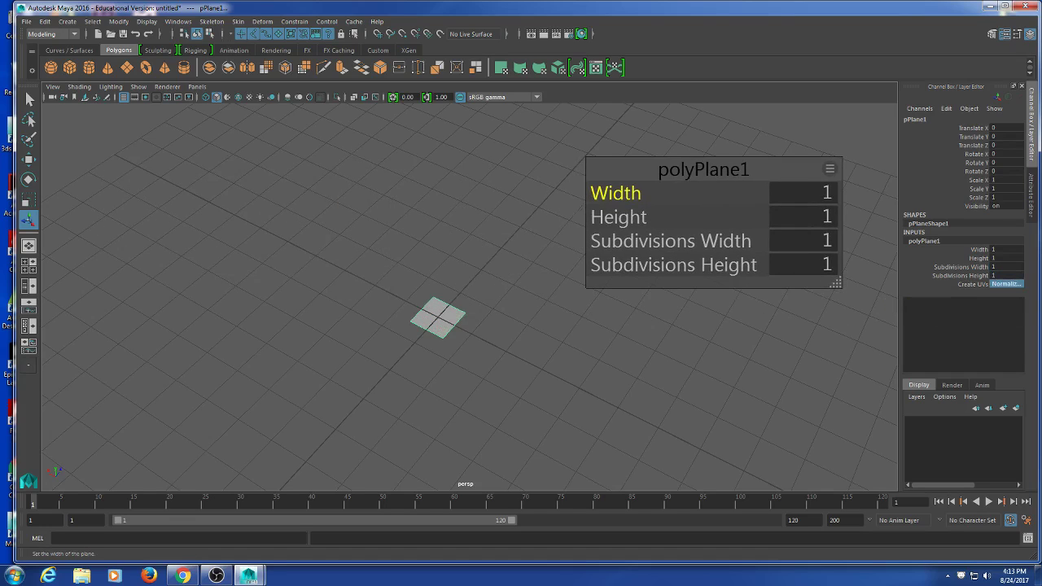
left_click(827, 167)
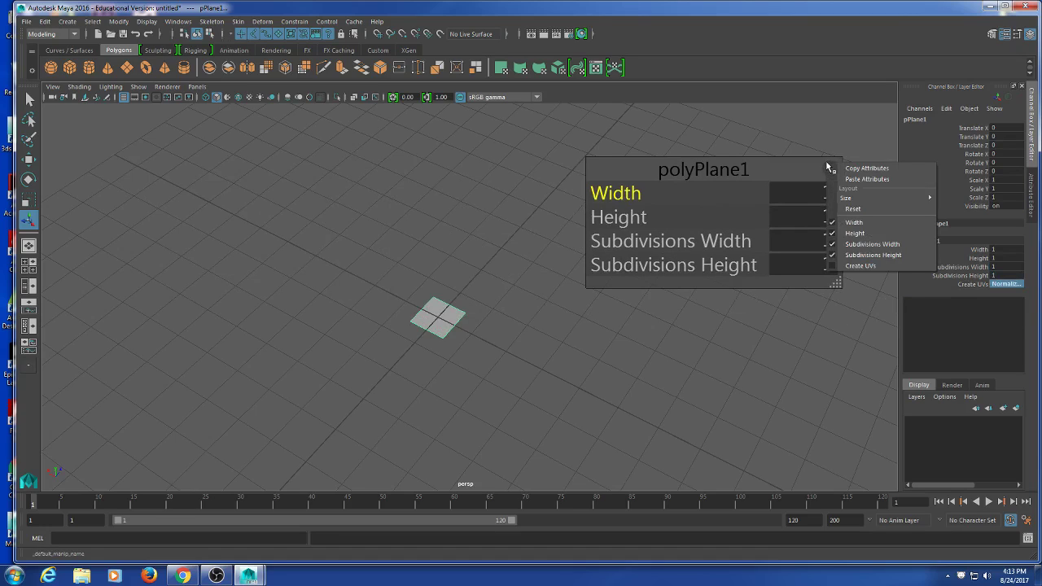
left_click(436, 207)
Activate the Select tool and frame the selected plane in the perspective view.
key("q")
left_click_drag(447, 316, 446, 317)
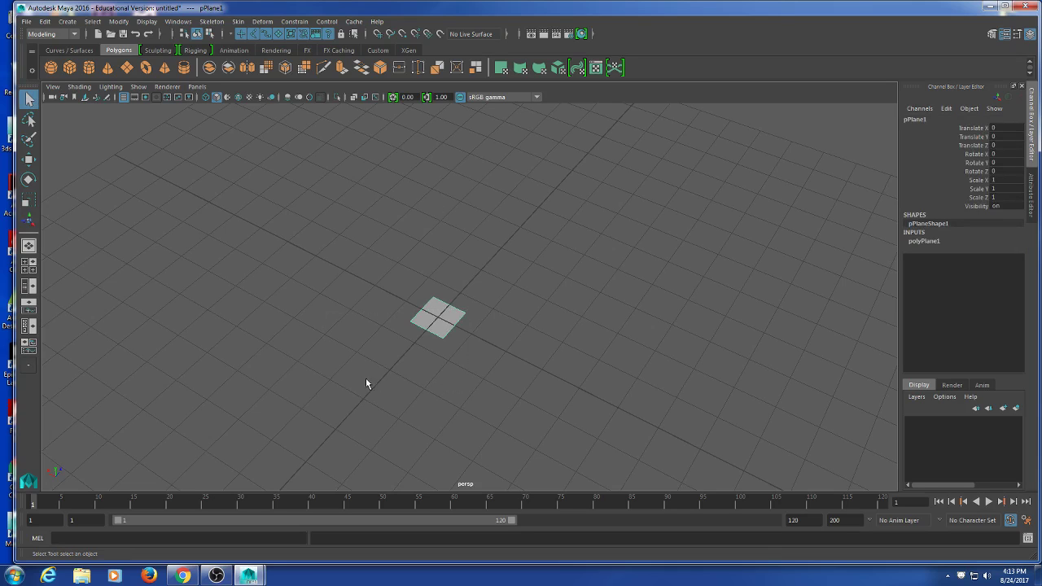
scroll(439, 344, "up", 2)
scroll(441, 342, "up", 4)
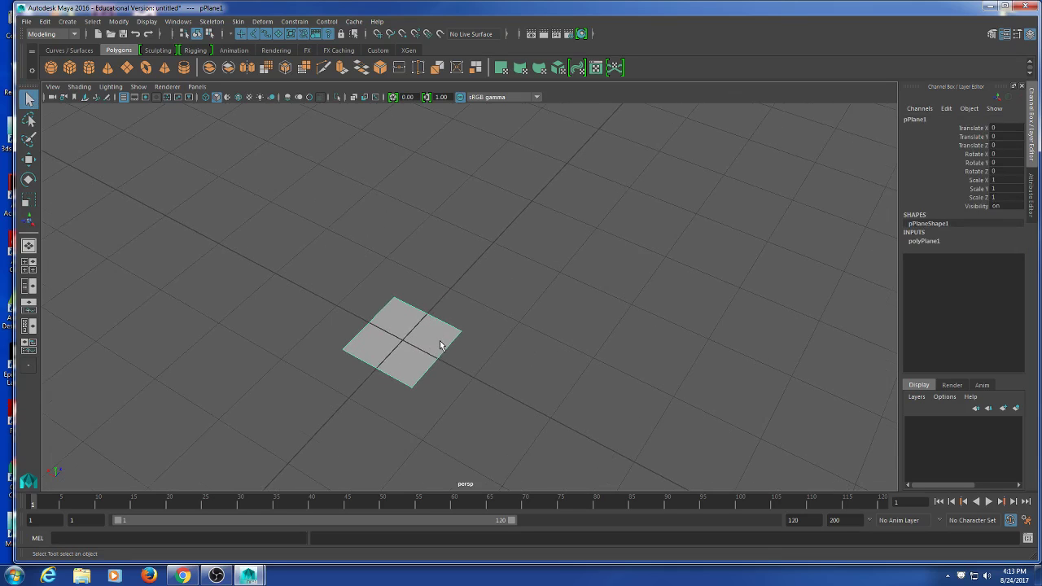
middle_click_drag(445, 332, 455, 262, "alt")
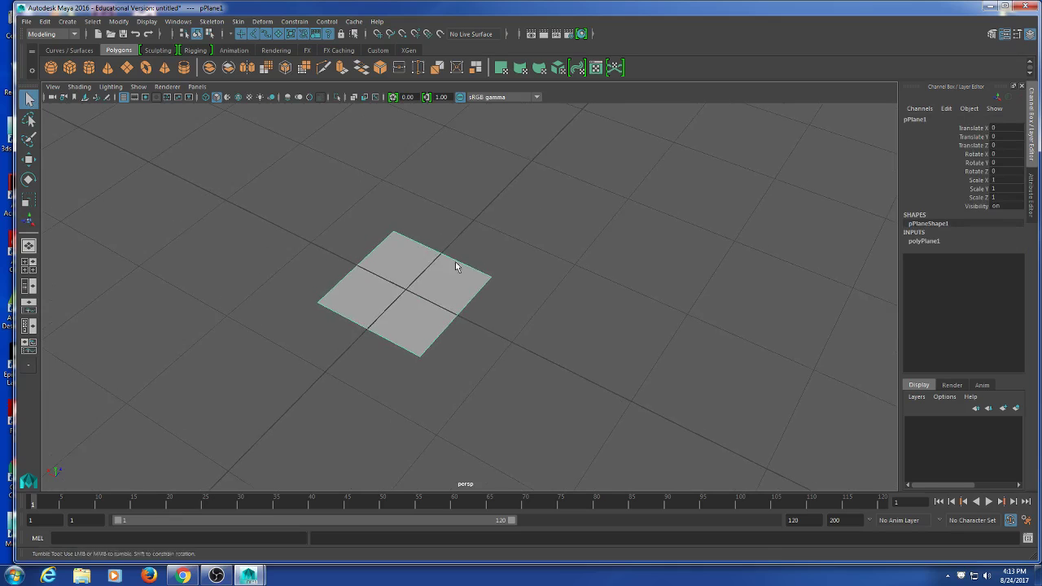
left_click_drag(455, 261, 459, 291, "alt")
key("f")
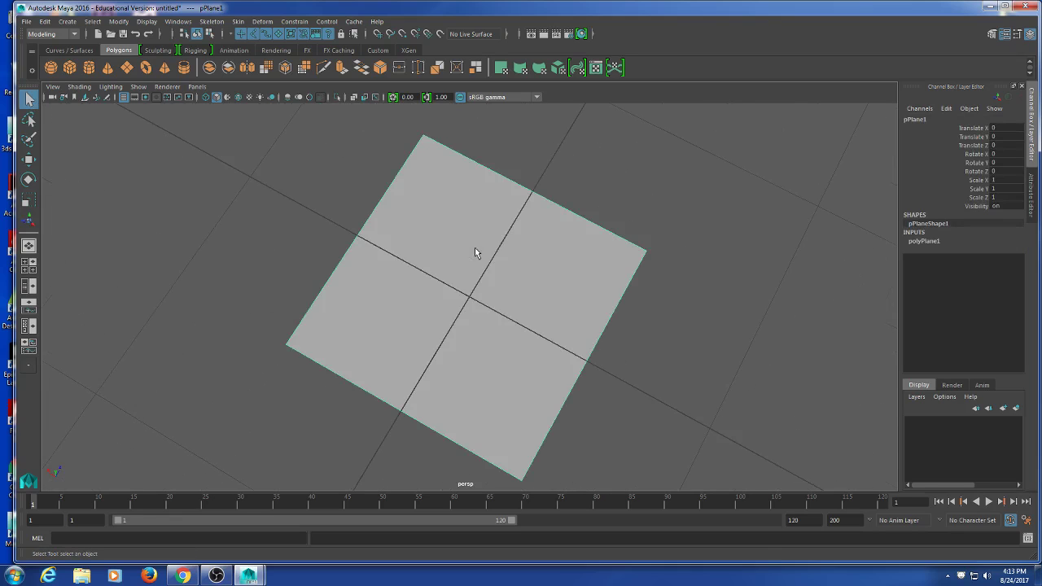
Practise deselecting and reselecting the whole plane and delete it.
left_click(801, 328)
left_click(580, 278)
left_click_drag(701, 261, 358, 444)
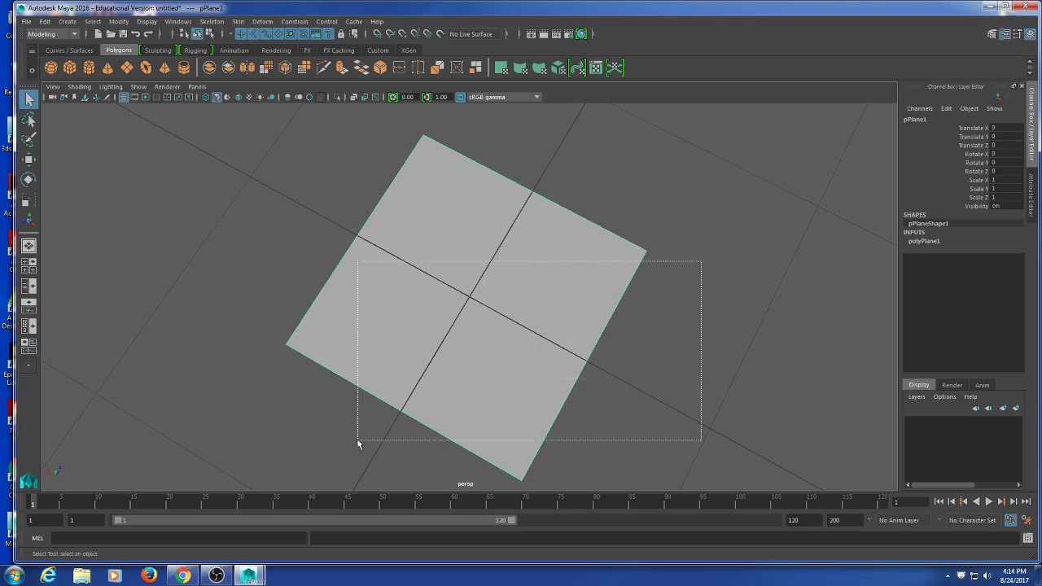
left_click_drag(591, 233, 312, 305)
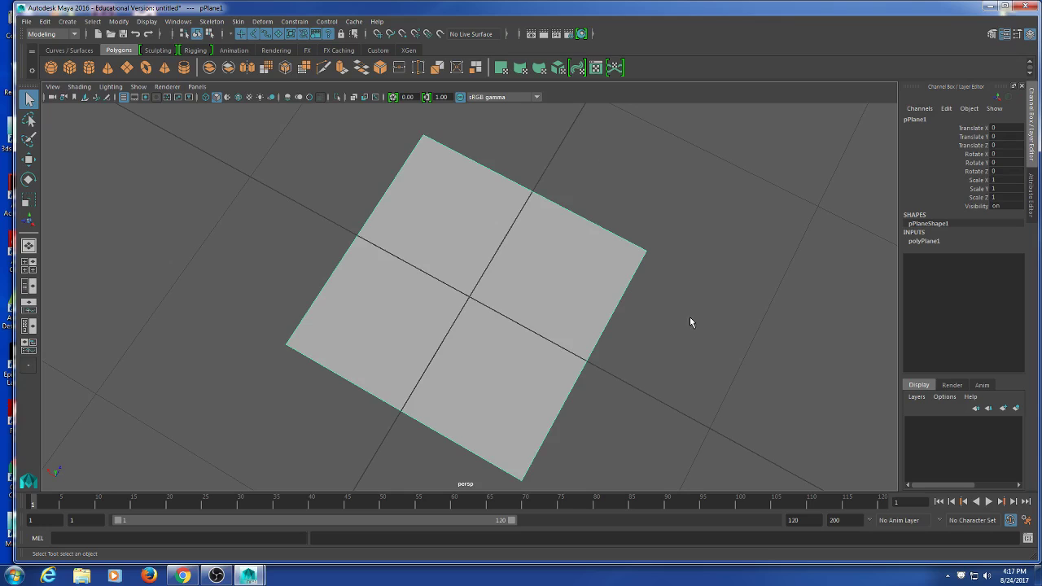
left_click(662, 186)
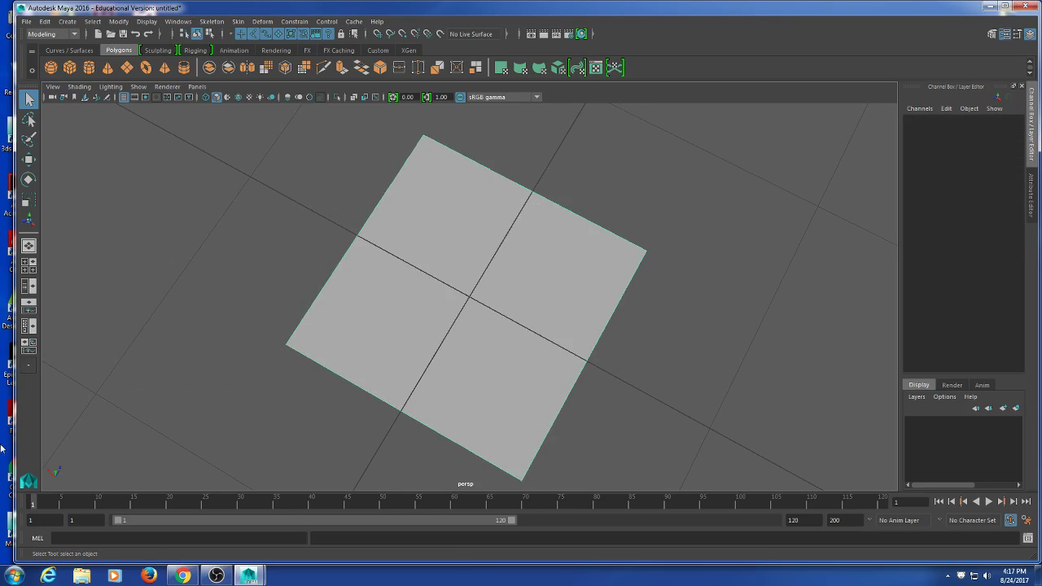
left_click(366, 339)
key("Delete")
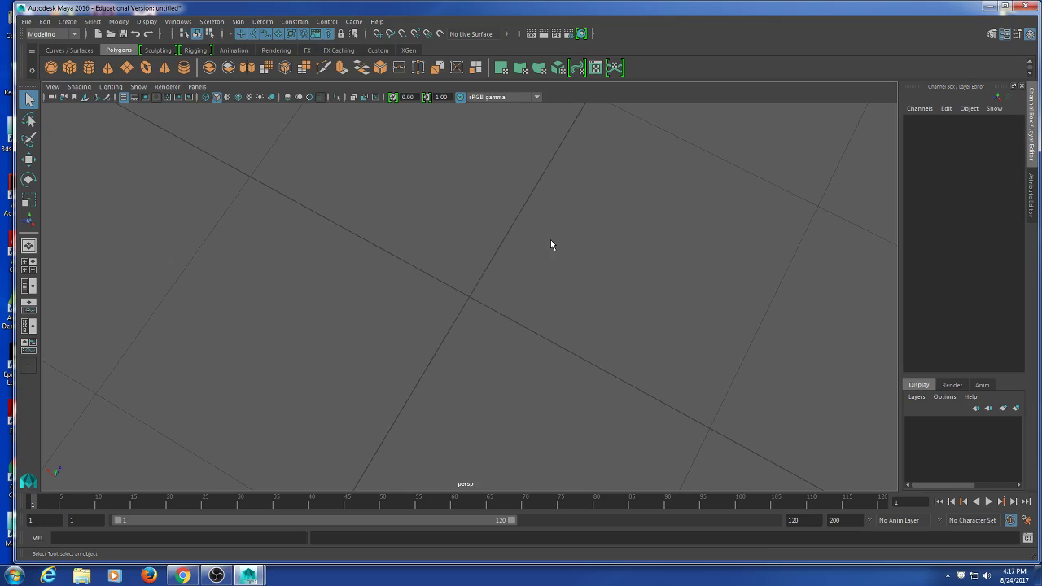
Create a polygon plane through its creation options with width and height divisions set to 1, and close the options.
right_click(602, 195, "shift")
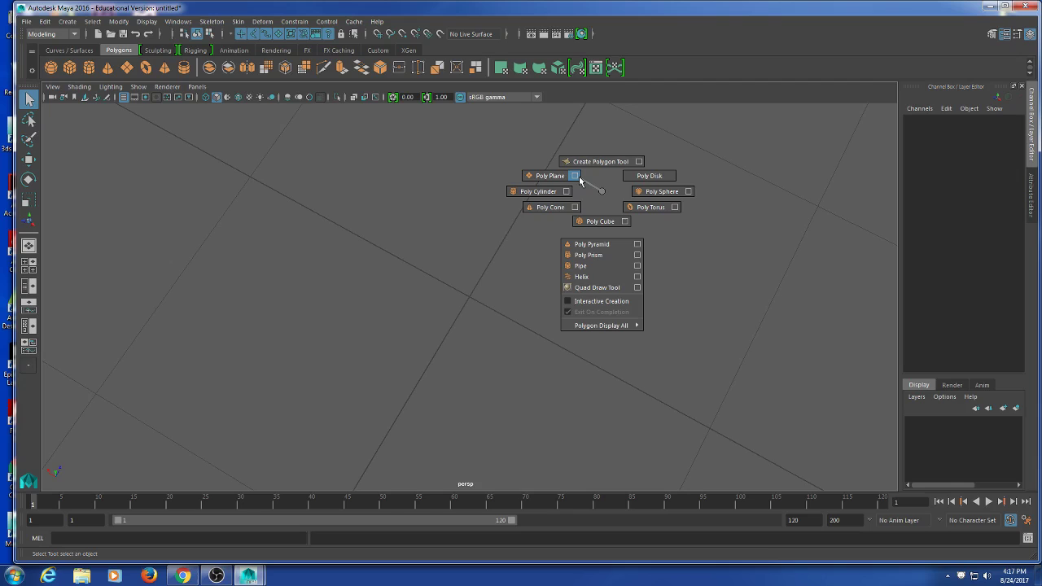
left_click(575, 177)
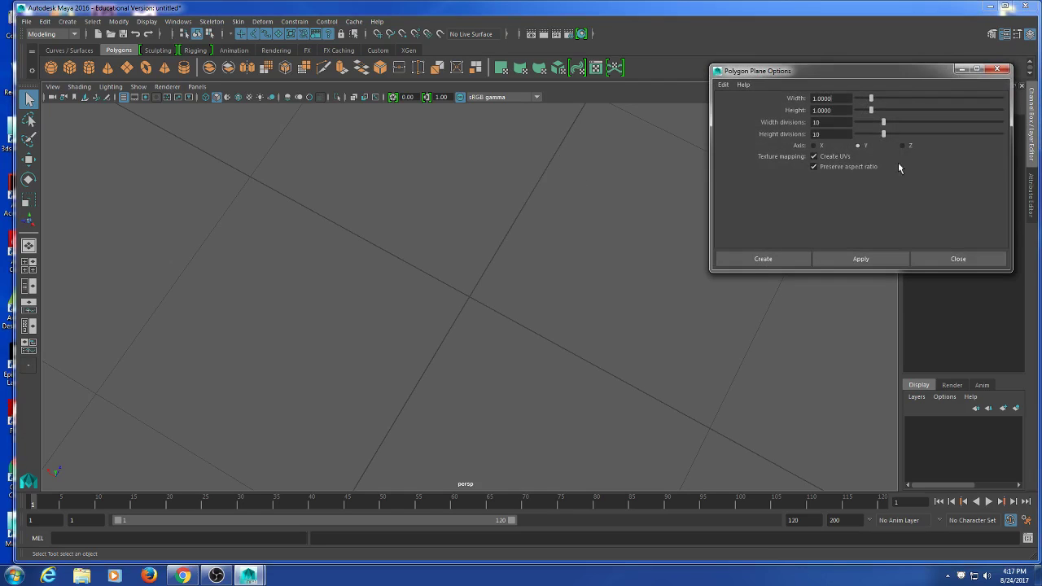
left_click_drag(834, 79, 717, 94)
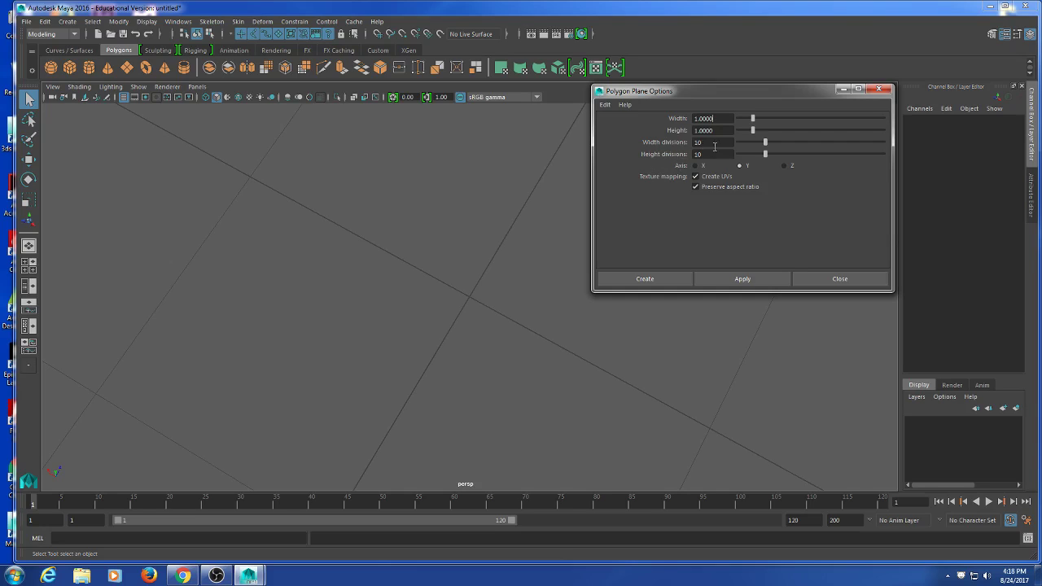
double_click(714, 143)
type("1")
key("Tab")
type("1")
key("Tab")
left_click(742, 279)
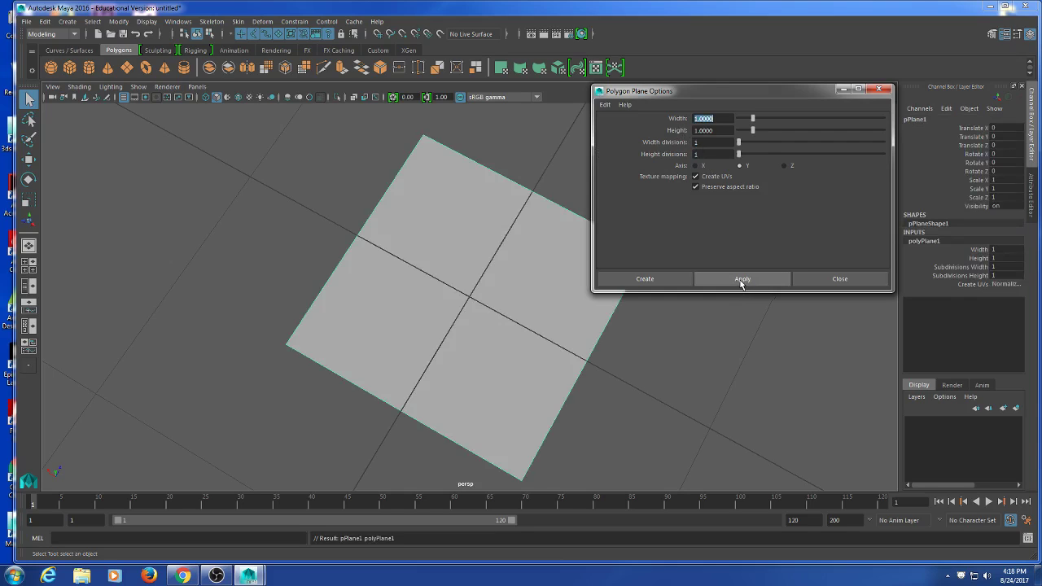
left_click(850, 283)
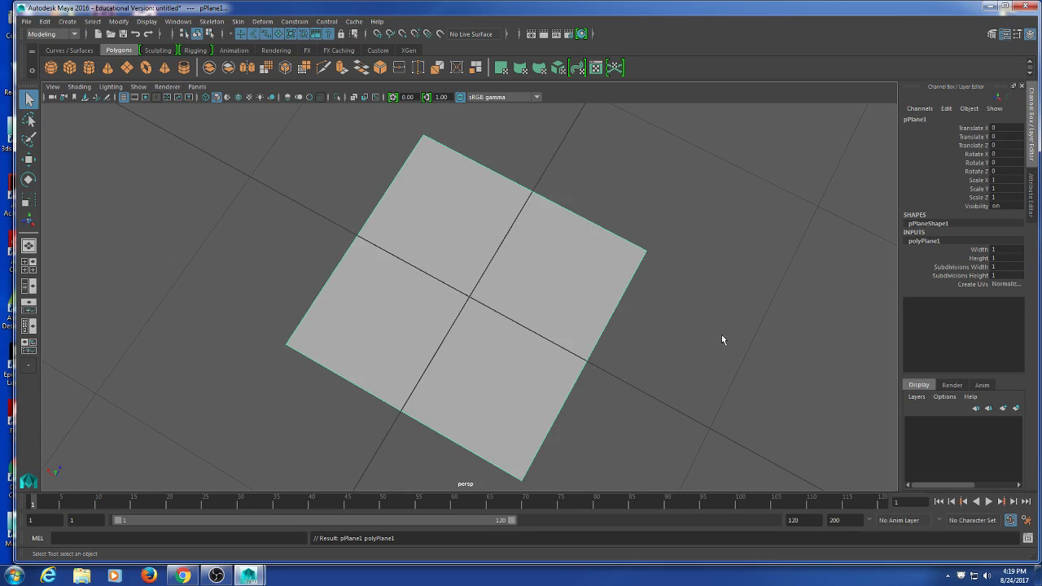
Try moving the plane about 0.69 units along both X and Z, and undo the move.
scroll(694, 295, "down", 4)
left_click_drag(382, 367, 475, 342, "alt")
key("w")
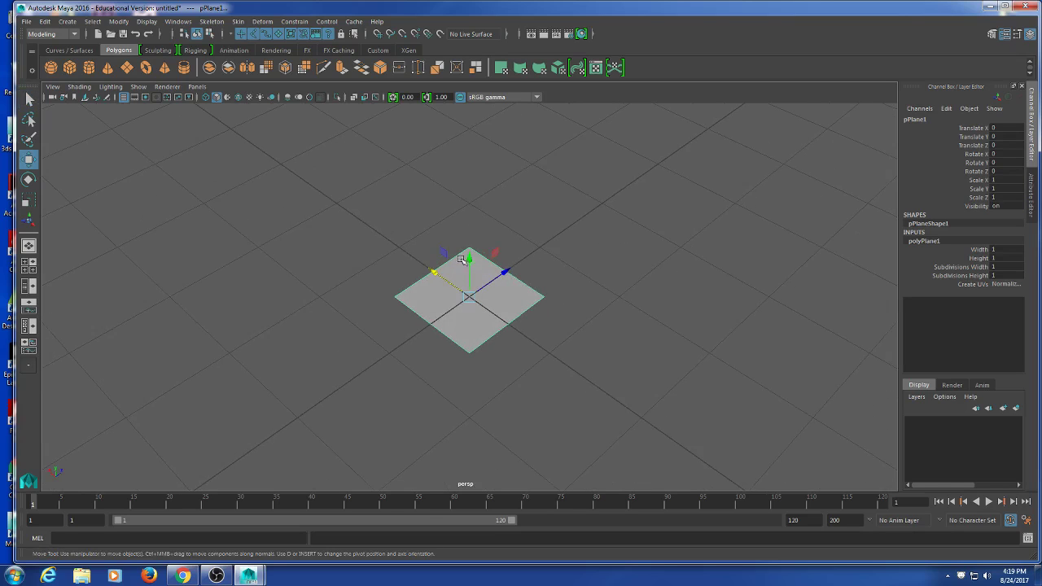
left_click_drag(461, 259, 494, 252)
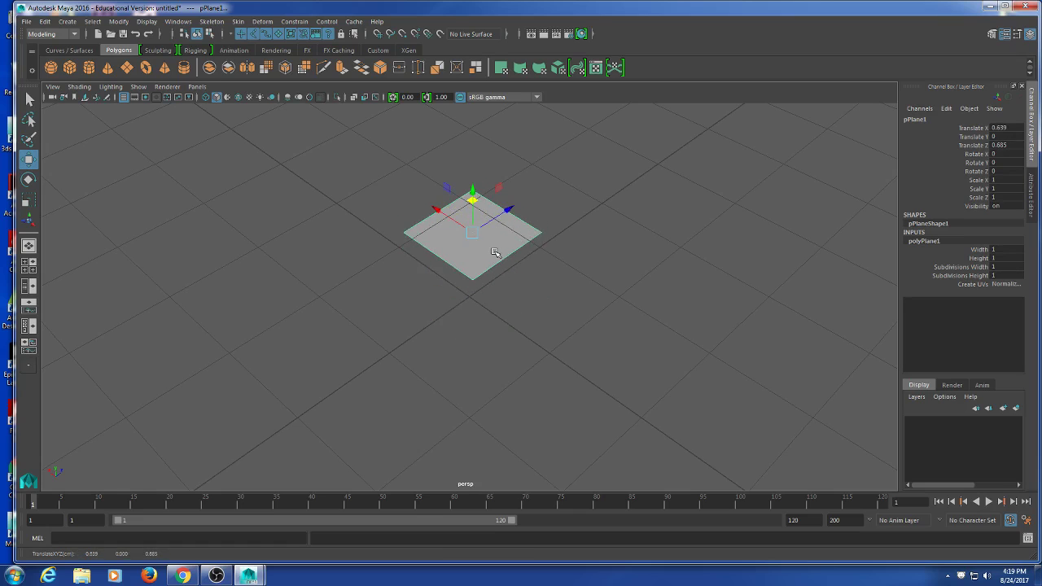
key("ctrl+z")
Raise the plane above the grid to a Translate Y of about 1.34.
left_click_drag(553, 321, 472, 137, "alt")
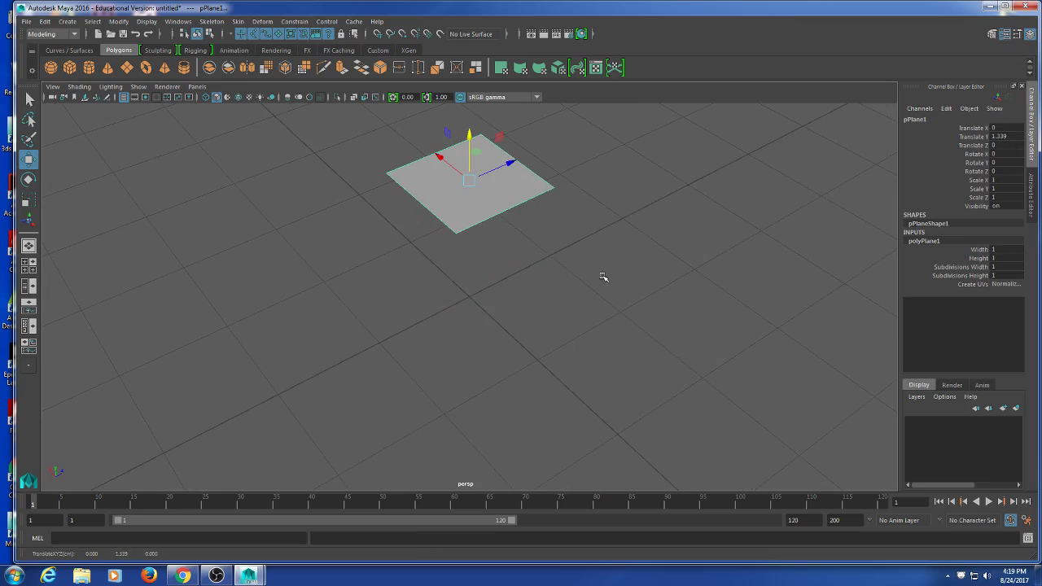
left_click(602, 277)
left_click_drag(521, 281, 617, 342, "alt")
left_click_drag(616, 342, 546, 291)
left_click_drag(546, 291, 646, 224, "alt")
Extrude one edge of the plane outward and downward by about -0.77 in local Y and -0.625 in local Z.
right_click(648, 221, "shift")
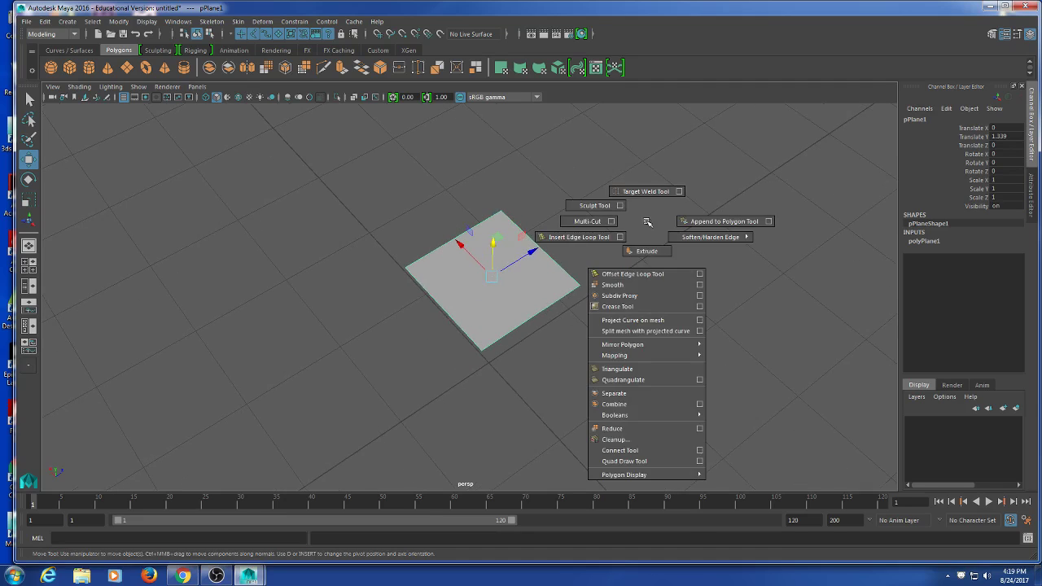
right_click_drag(639, 226, 643, 208)
left_click(554, 267)
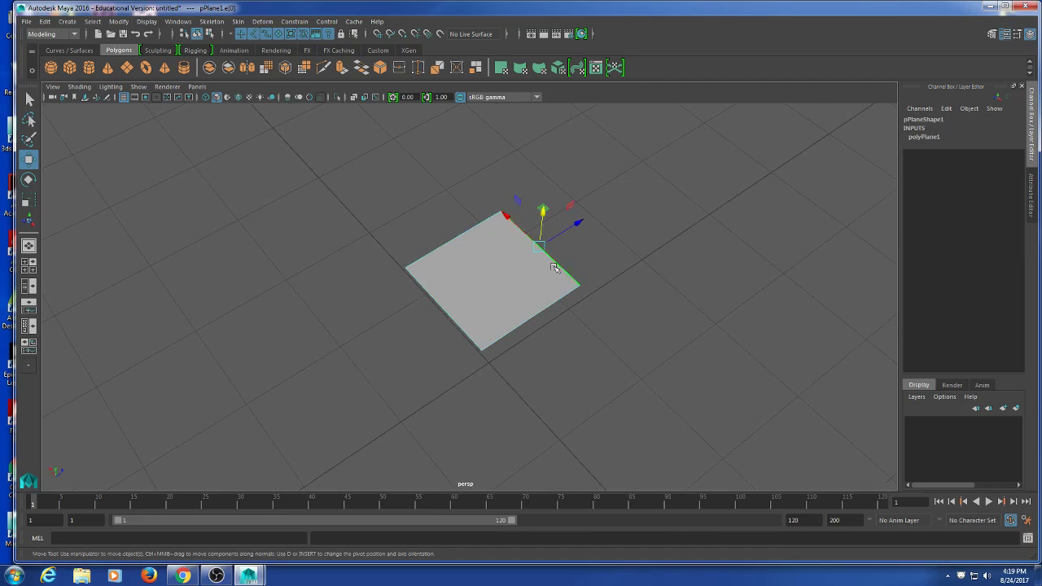
left_click_drag(554, 269, 572, 349, "alt")
right_click_drag(670, 200, 670, 229, "shift")
left_click_drag(670, 229, 495, 182, "alt")
left_click_drag(426, 235, 488, 372)
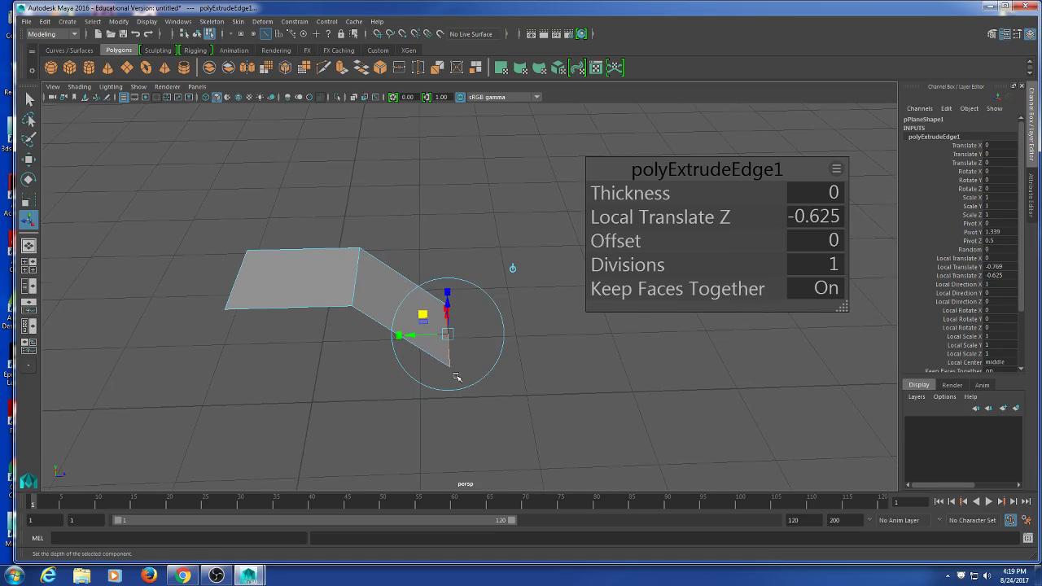
Extrude the strip's end edge twice more, the last time by about -1.43 in local Y and -0.375 in local Z.
key("ctrl+e")
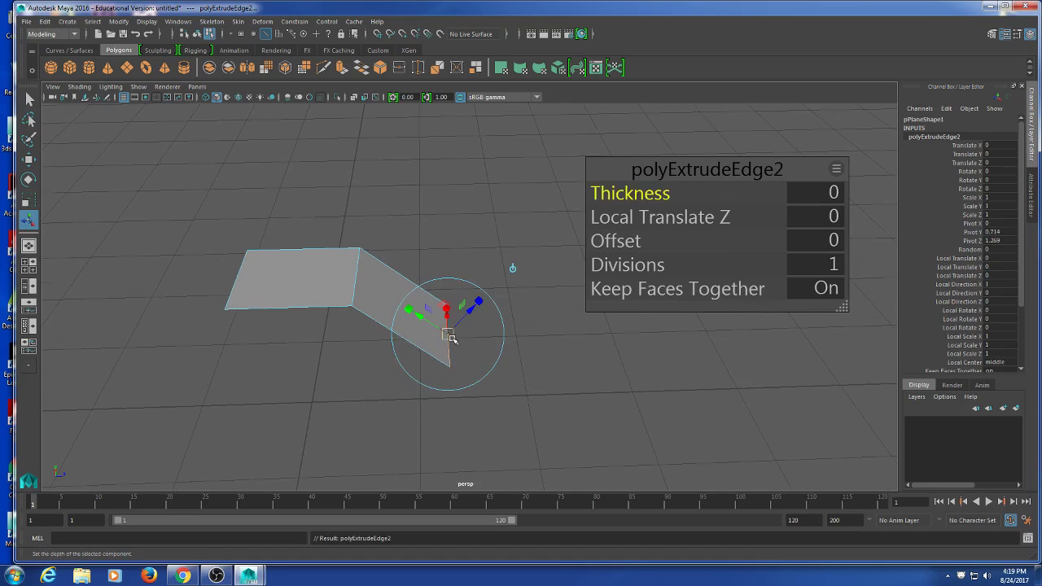
left_click_drag(453, 338, 702, 366)
key("ctrl+e")
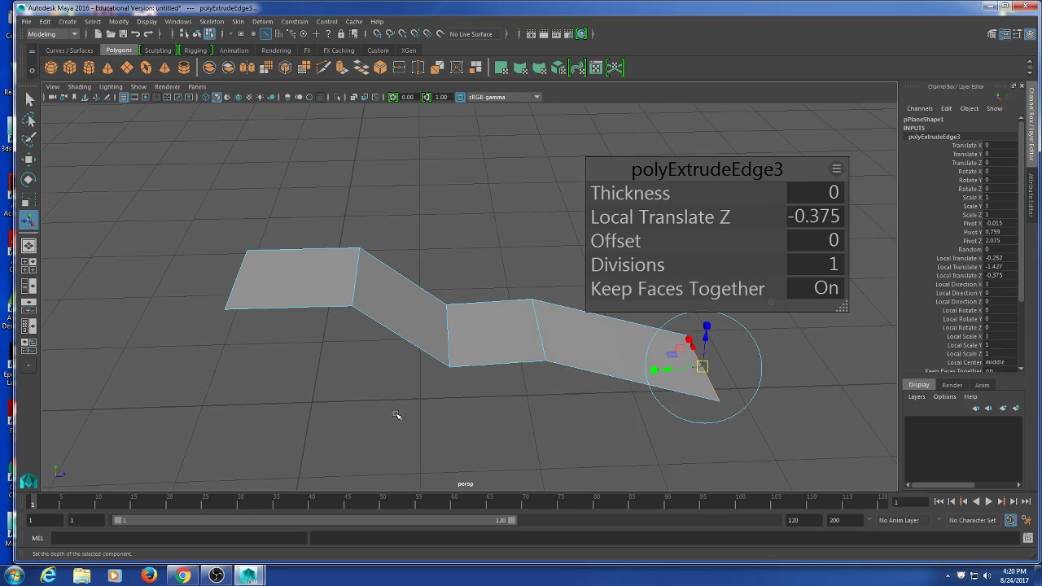
Shift the last extruded edge to about 0.015 in local X and narrow it to a local X scale of about 0.3.
left_click_drag(397, 415, 507, 360, "alt")
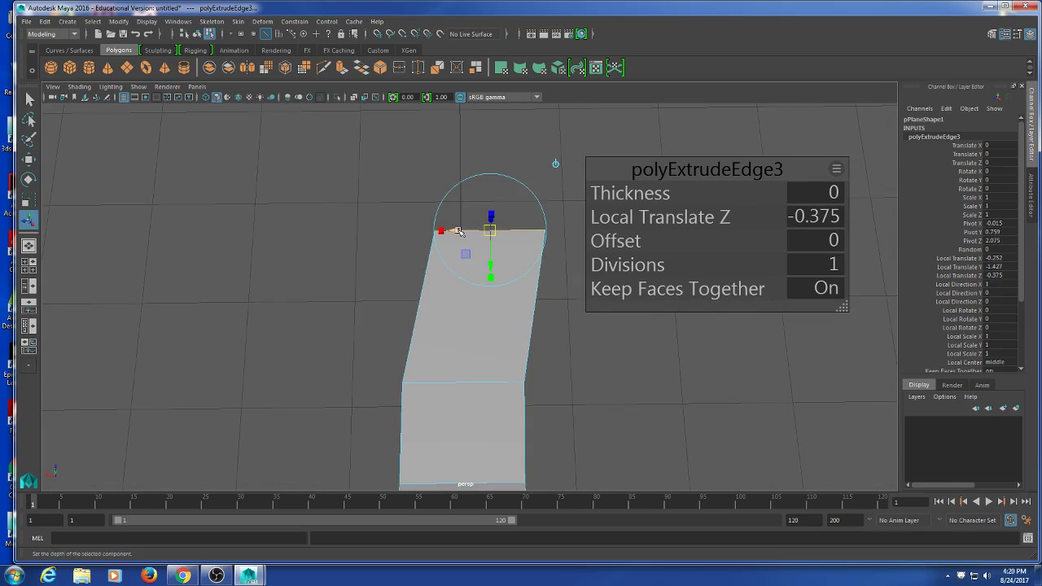
key("x")
left_click_drag(521, 342, 498, 332, "alt")
scroll(512, 328, "down", 3)
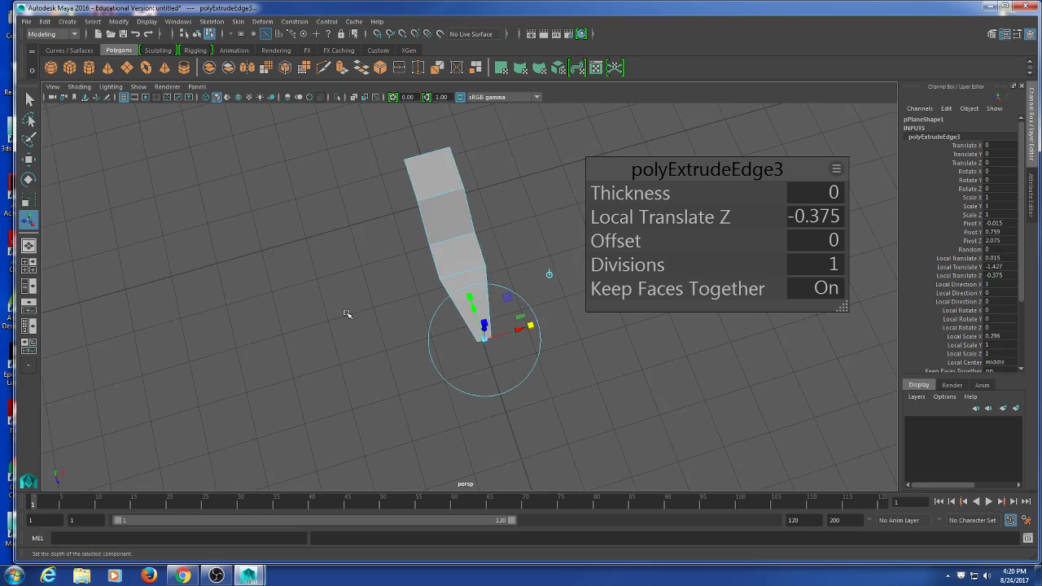
Narrow the strip's starting end by scaling its two corner vertices closer together, and return to object mode.
left_click_drag(347, 312, 410, 345, "alt")
left_click_drag(274, 261, 320, 391)
right_click(289, 268)
right_click_drag(288, 269, 259, 270)
left_click_drag(268, 253, 319, 360)
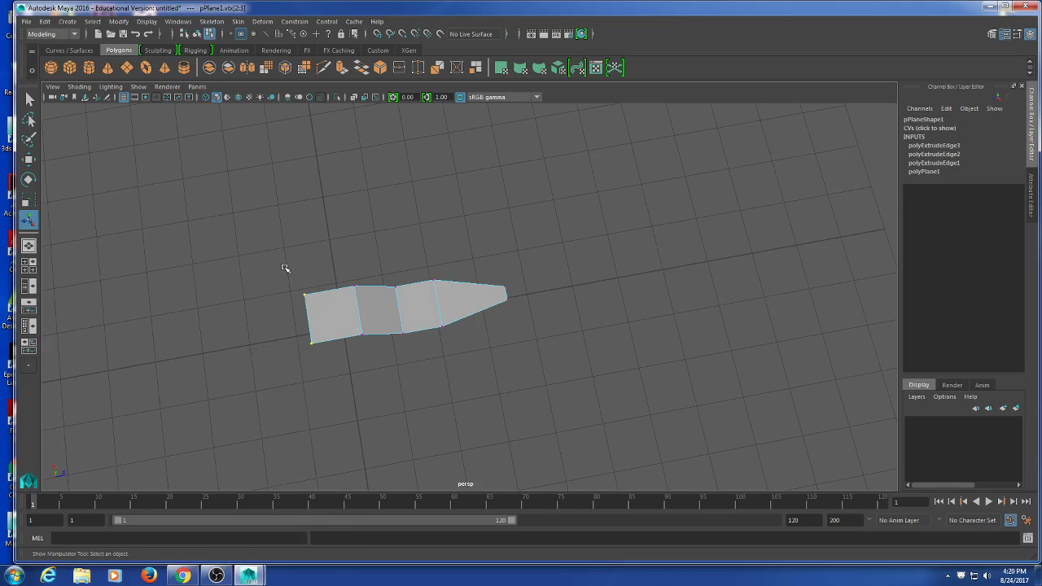
key("w")
key("r")
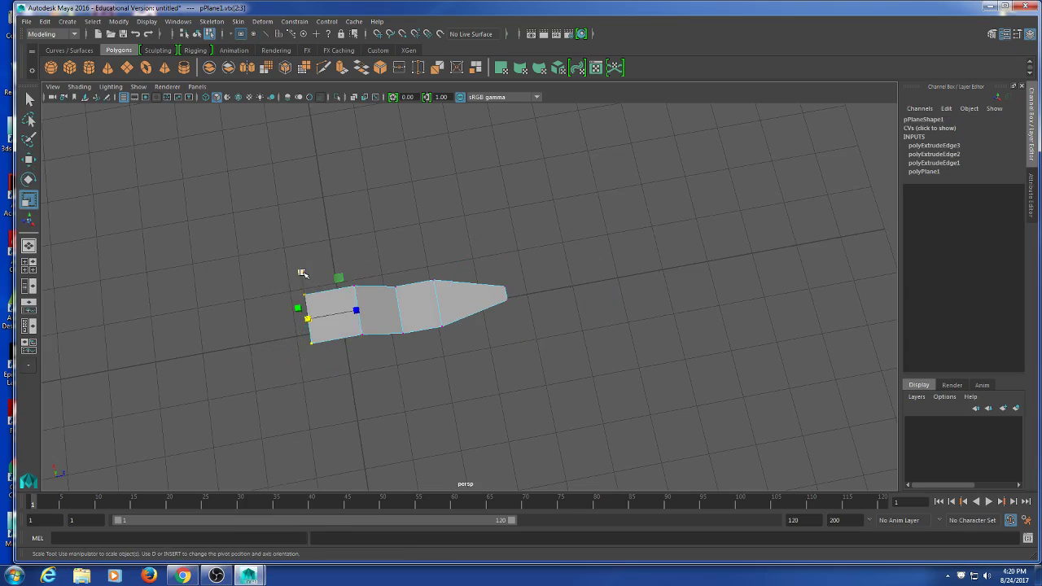
left_click_drag(302, 273, 302, 291)
right_click_drag(415, 273, 562, 204)
left_click_drag(551, 230, 525, 397, "alt")
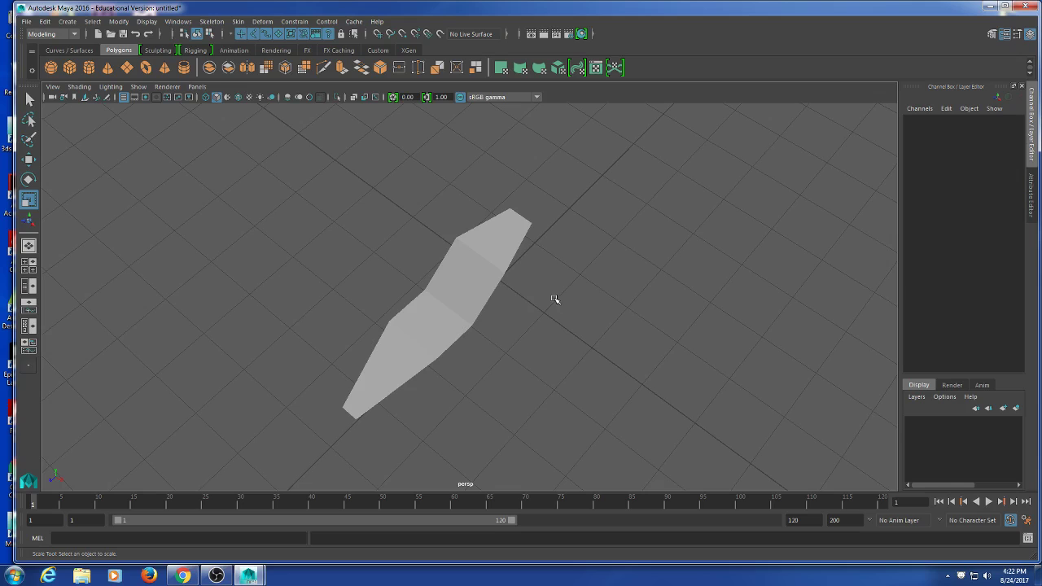
Duplicate the shaped strip and move the copy sideways to a Translate X of about -1.72.
left_click_drag(483, 307, 476, 413, "alt")
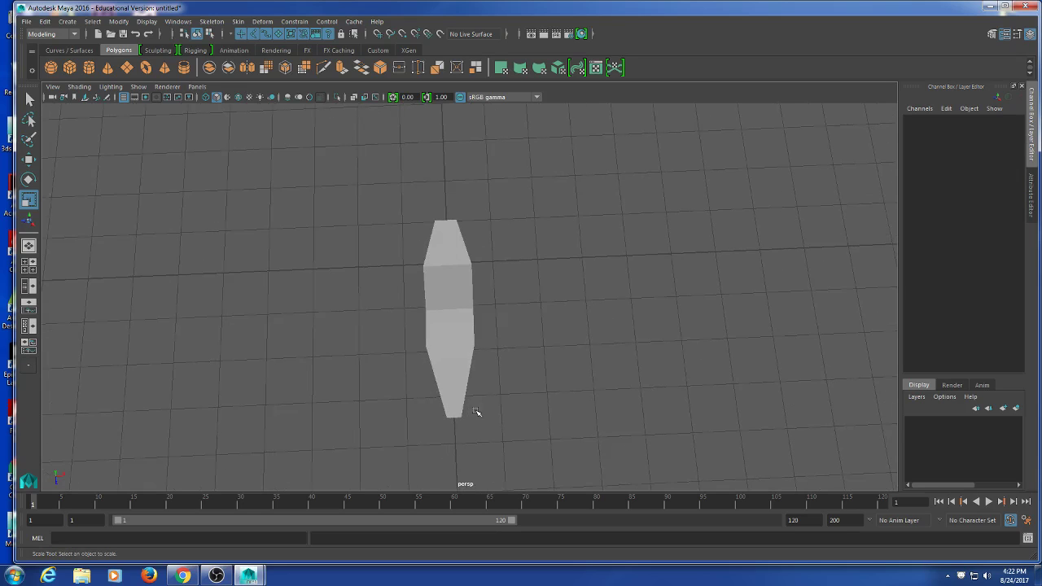
left_click(465, 407)
left_click_drag(623, 380, 486, 310, "alt")
key("w")
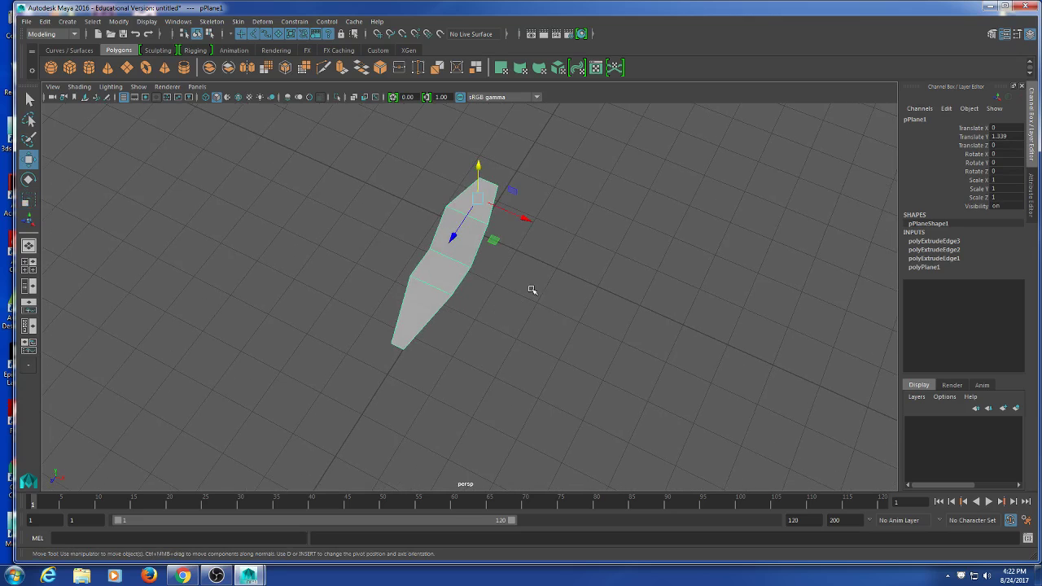
right_click_drag(528, 300, 542, 323, "alt")
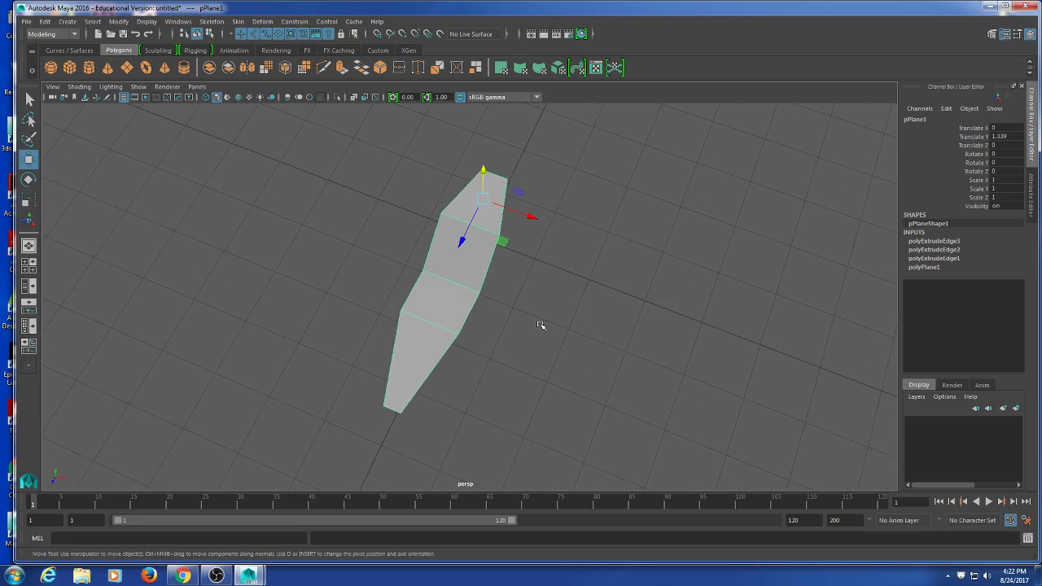
key("ctrl+d")
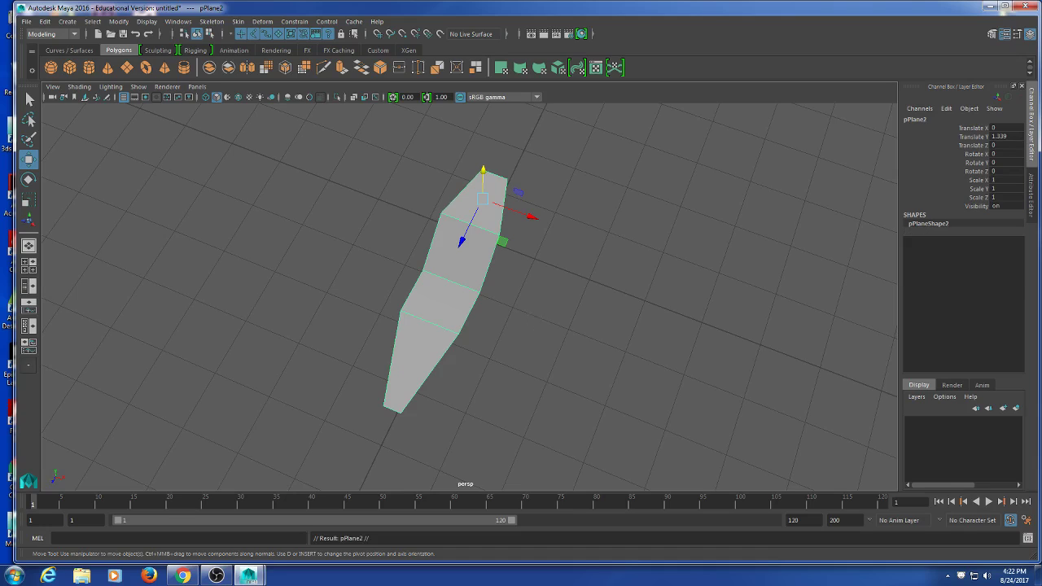
left_click_drag(529, 217, 424, 205)
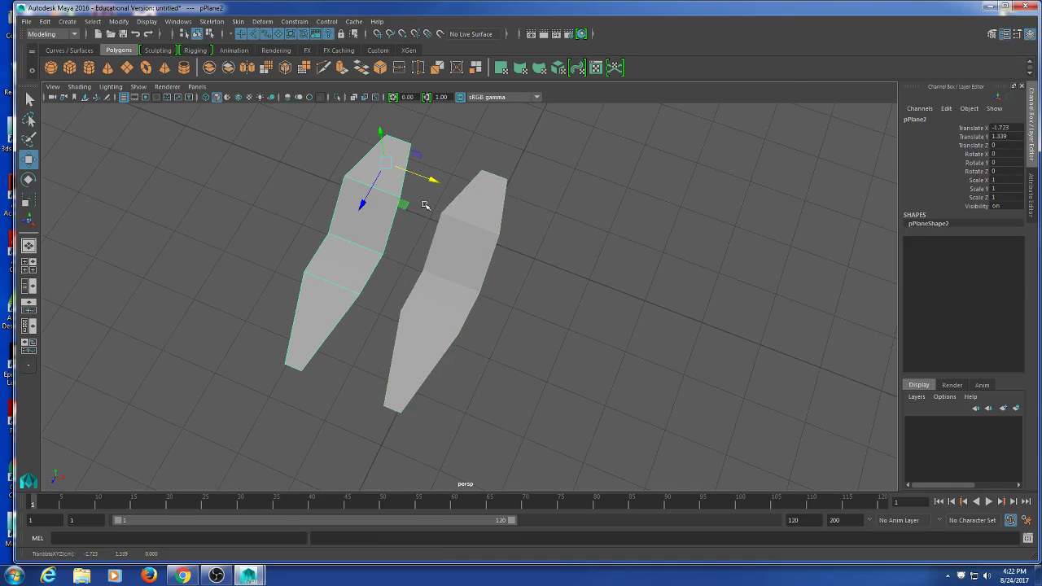
Duplicate the strip twice more, moving the copies to a Translate X of about -3.68 and -5.89, and clear the selection.
key("ctrl+d")
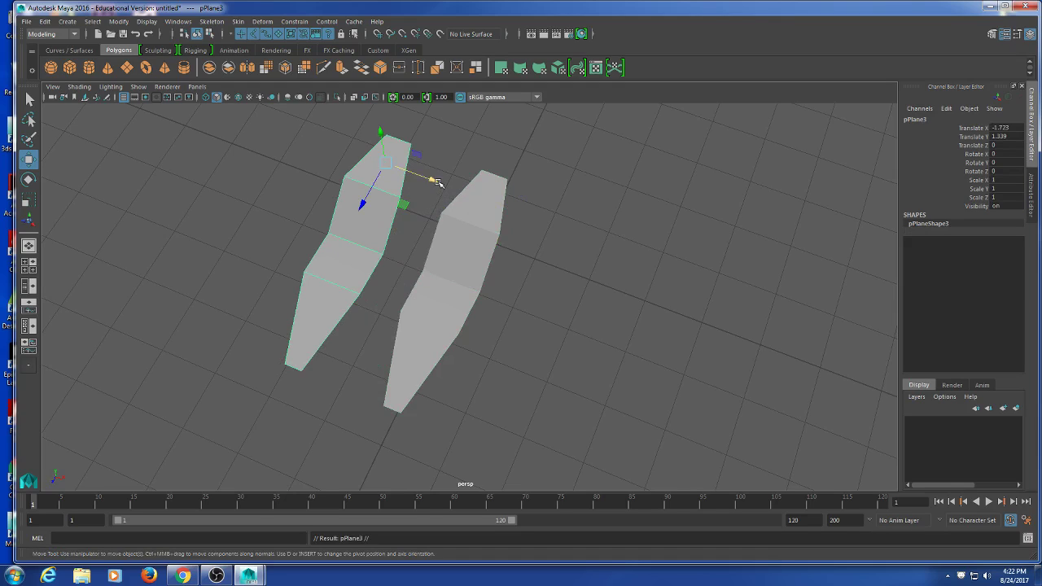
left_click_drag(435, 180, 323, 167)
key("ctrl+d")
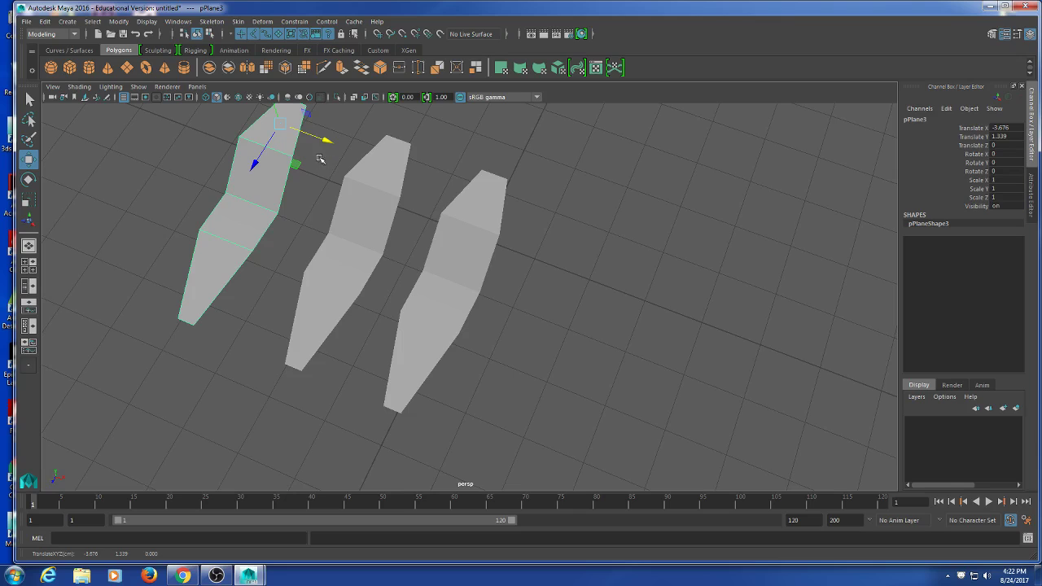
left_click_drag(299, 140, 203, 133)
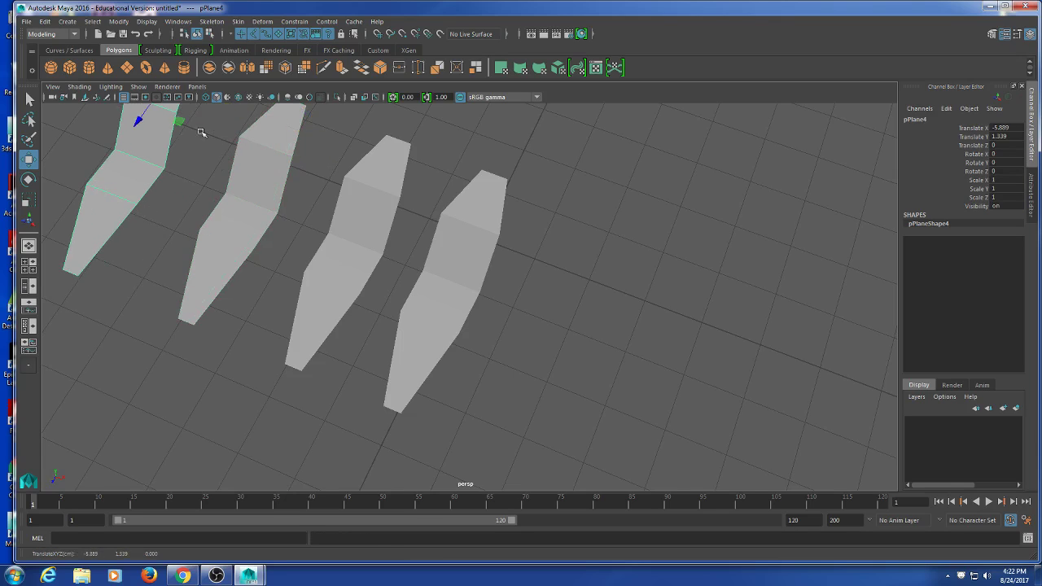
left_click(521, 330)
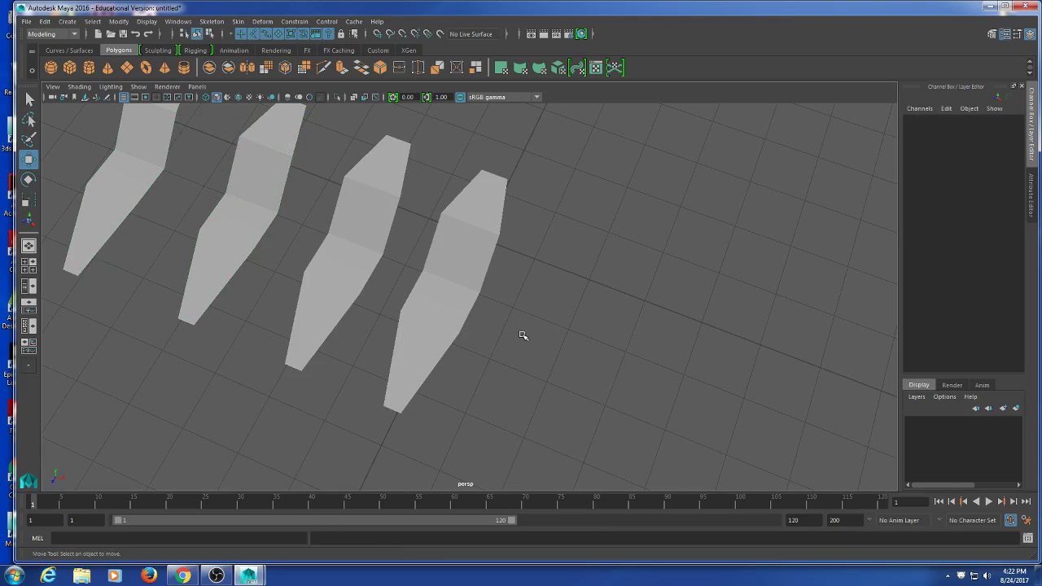
Extrude the free side edge of the original strip's starting section outward and downward.
left_click_drag(561, 325, 598, 321, "alt")
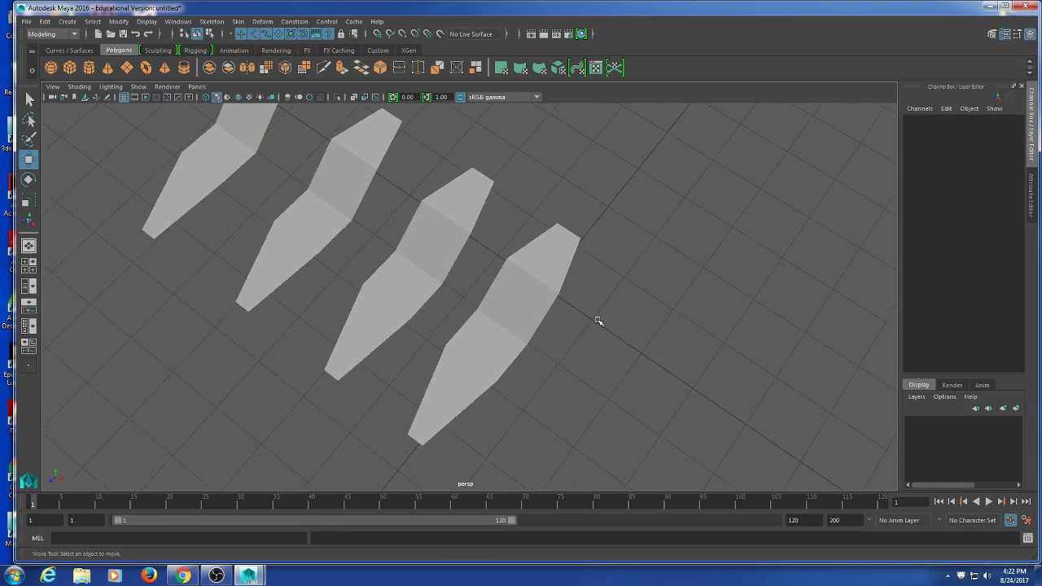
left_click_drag(565, 318, 561, 324, "alt")
left_click(553, 313)
left_click_drag(655, 247, 627, 249, "alt")
right_click_drag(618, 217, 534, 229)
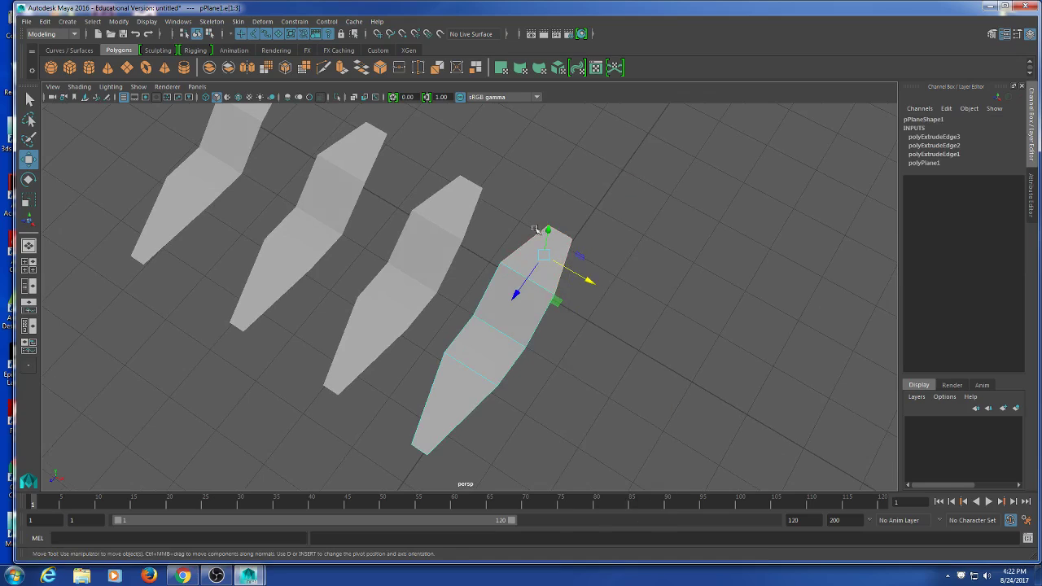
left_click(575, 275)
left_click(567, 278)
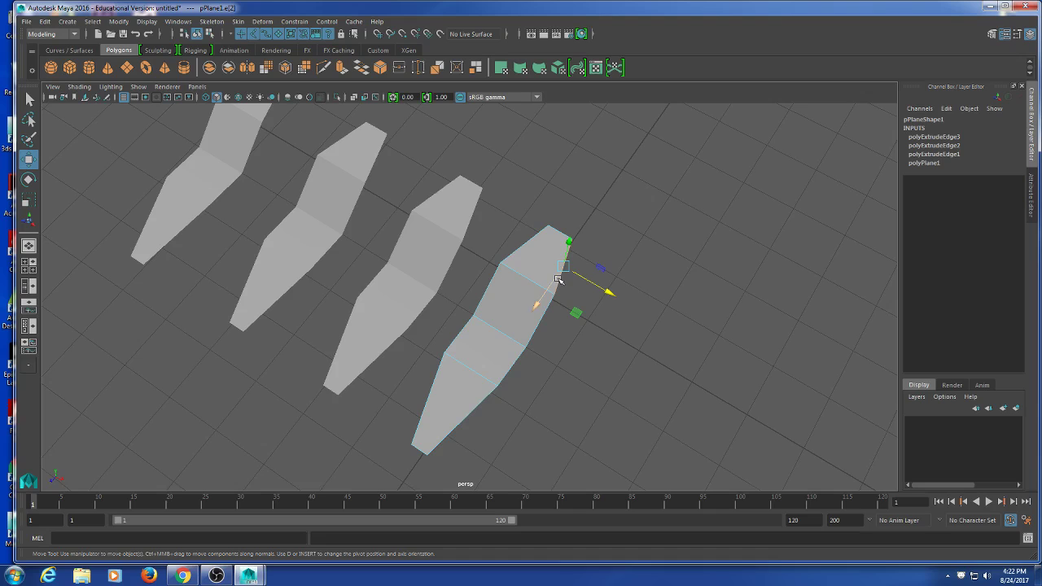
right_click_drag(671, 218, 670, 251, "shift")
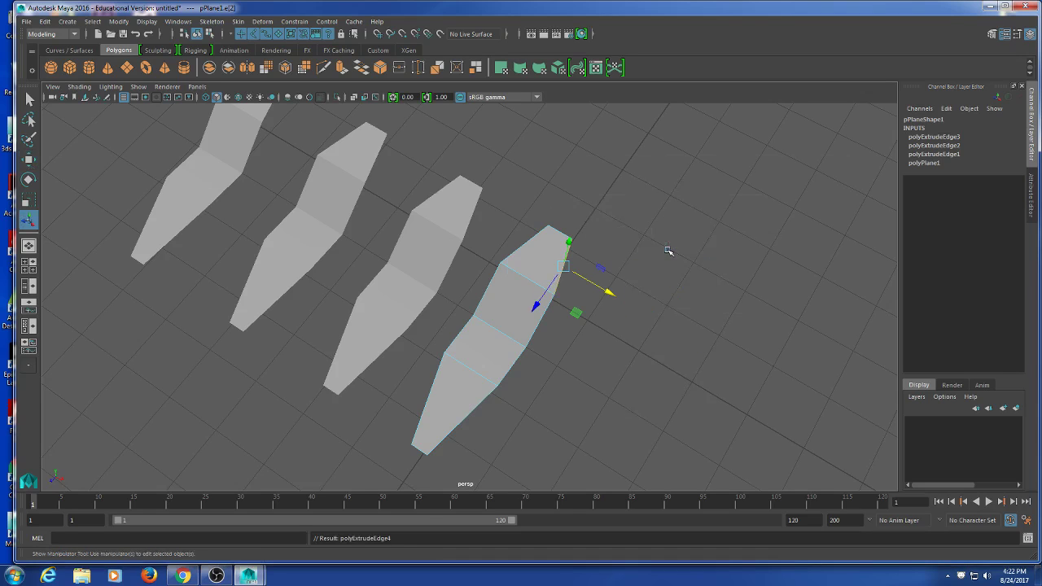
left_click_drag(562, 265, 621, 333)
key("t")
left_click(744, 206)
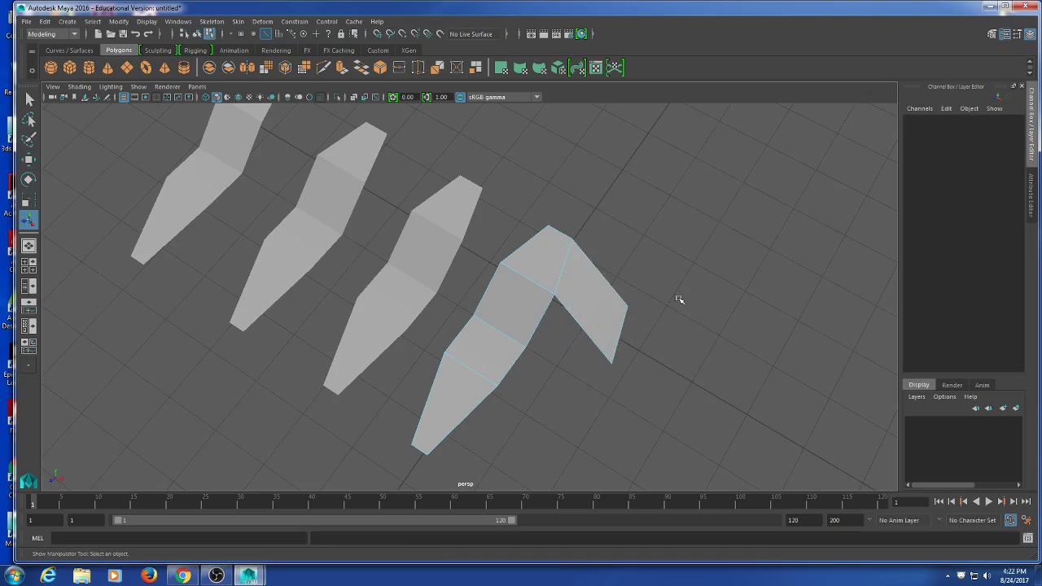
Extrude the outer edge of the original strip's new side flap further downward, and return to object mode.
left_click_drag(679, 298, 672, 309, "alt")
left_click(621, 325)
right_click_drag(664, 314, 664, 306, "shift")
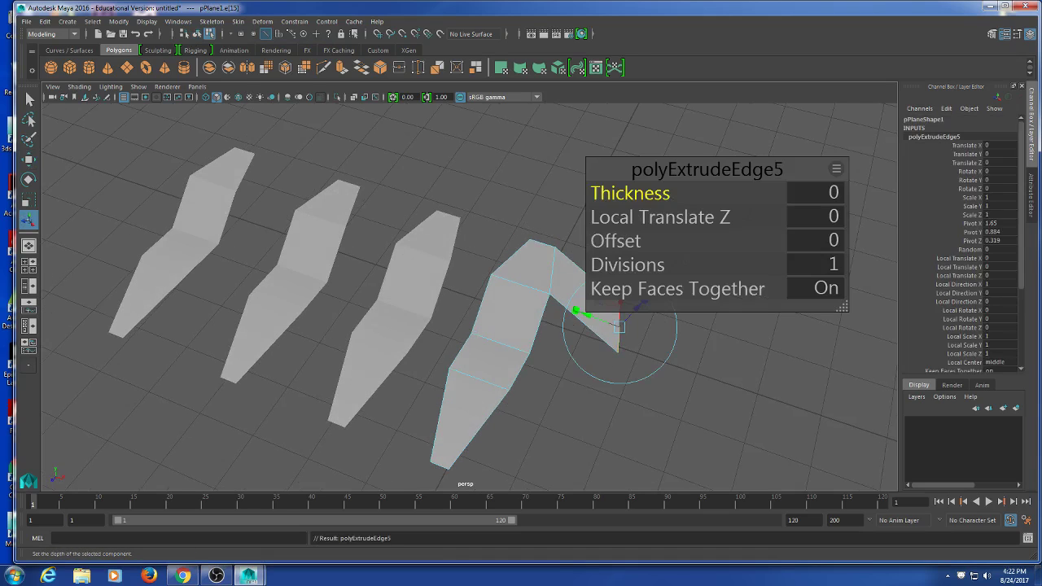
left_click_drag(573, 311, 600, 333)
left_click(751, 400)
right_click_drag(600, 333, 627, 358, "alt")
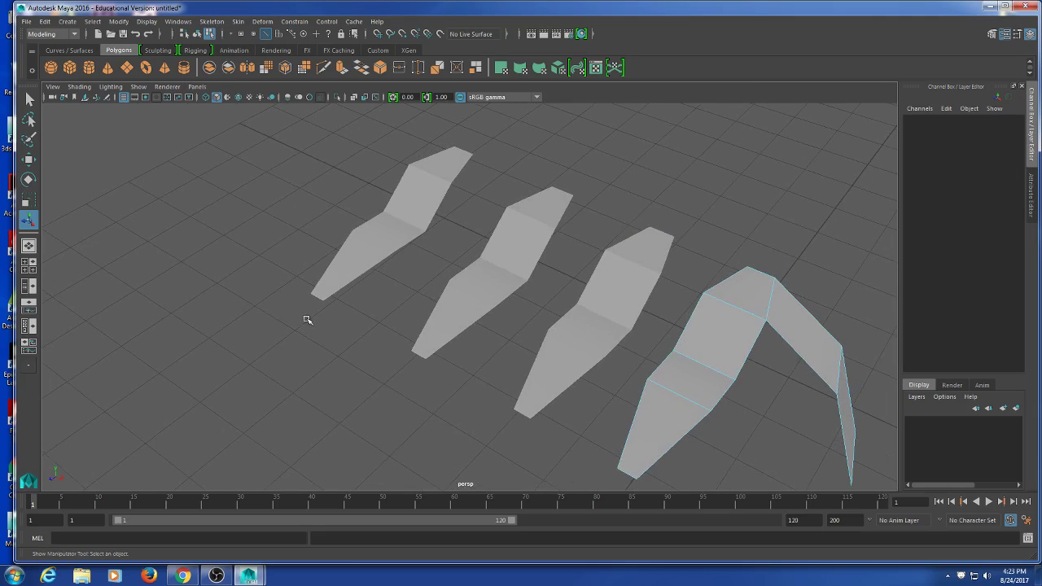
left_click(307, 313)
left_click(411, 233)
right_click_drag(411, 234, 390, 203)
middle_click_drag(628, 342, 532, 344, "alt")
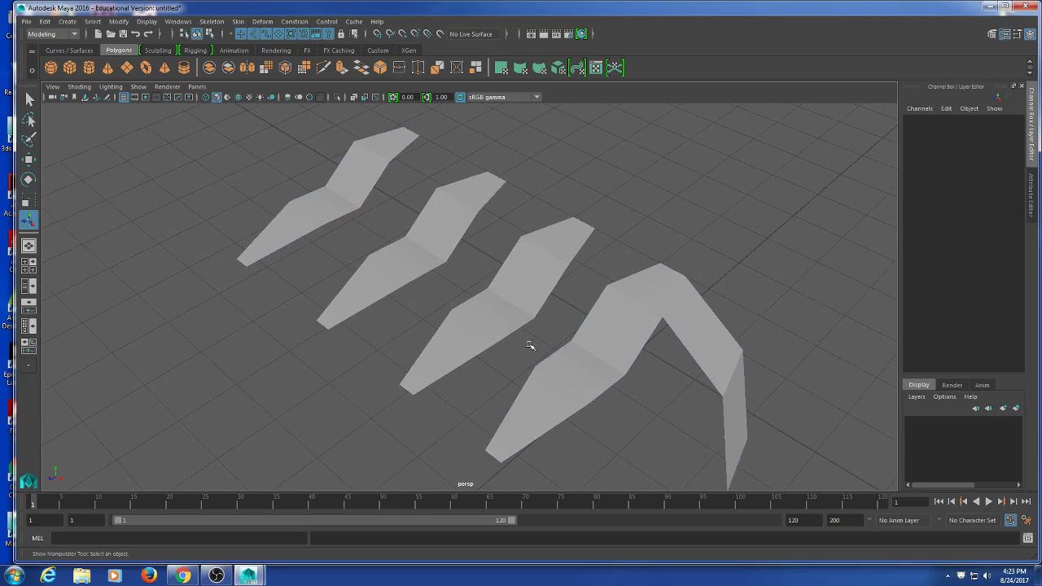
Delete the two side-flap faces from the original strip and leave face selection.
right_click(649, 318)
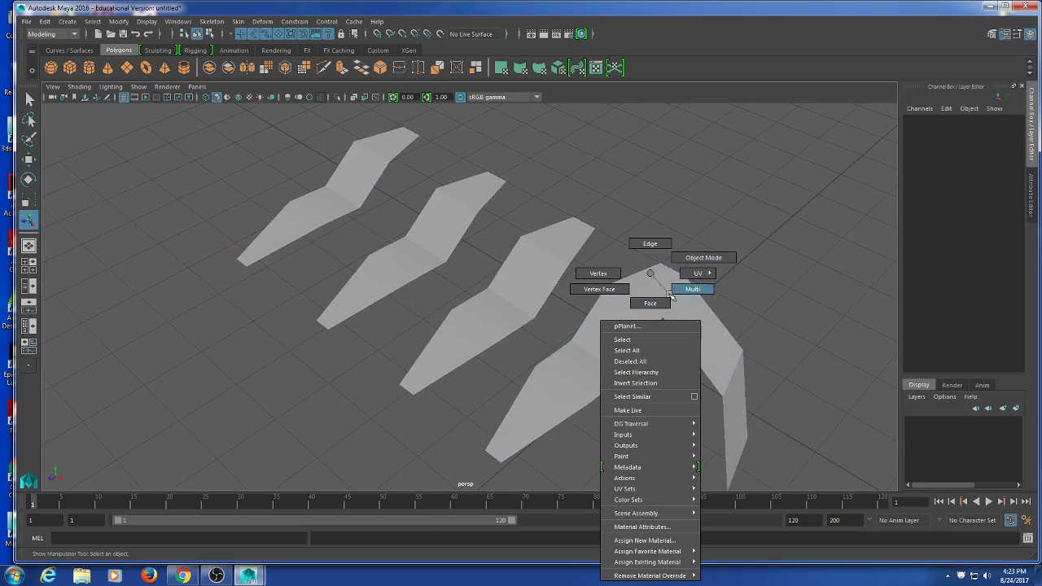
left_click(649, 303)
left_click(639, 326)
left_click_drag(788, 309, 741, 430)
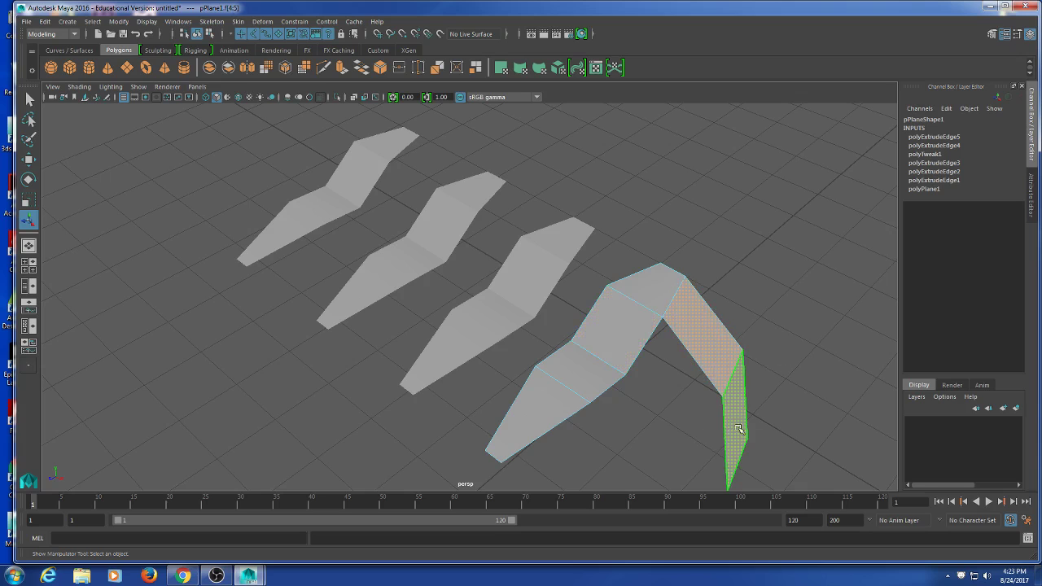
key("Delete")
right_click(603, 273)
key("Escape")
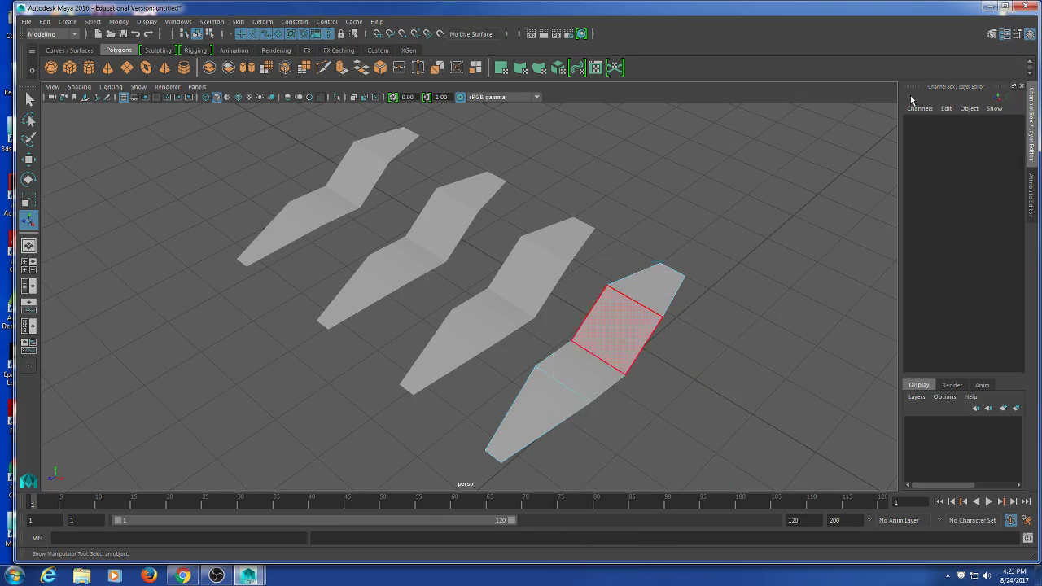
Select the duplicate strip next to the original and frame it in the view.
scroll(677, 293, "down", 5)
left_click_drag(587, 325, 521, 336, "alt")
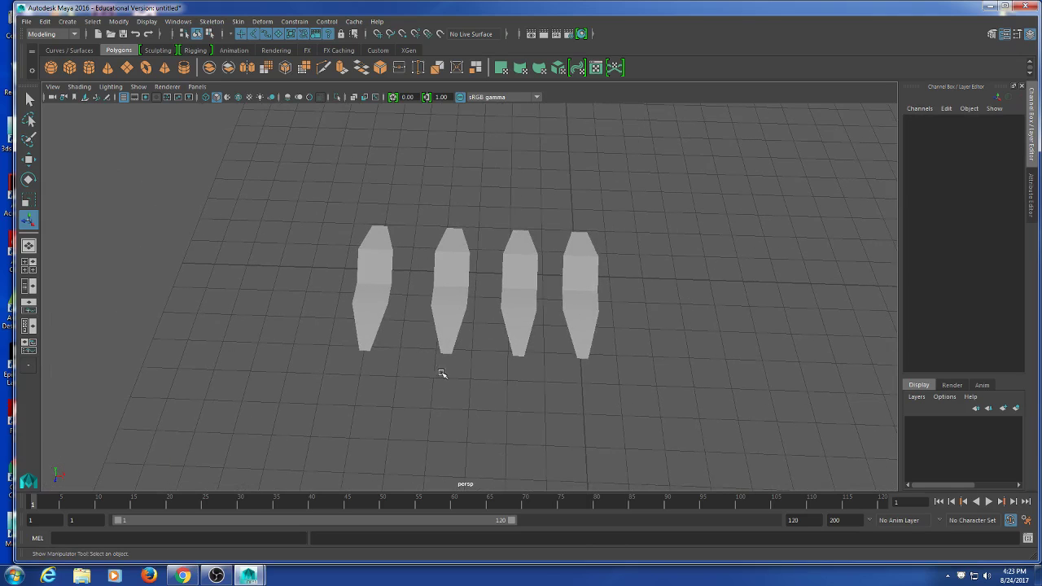
left_click_drag(439, 372, 431, 339, "alt")
left_click(546, 323)
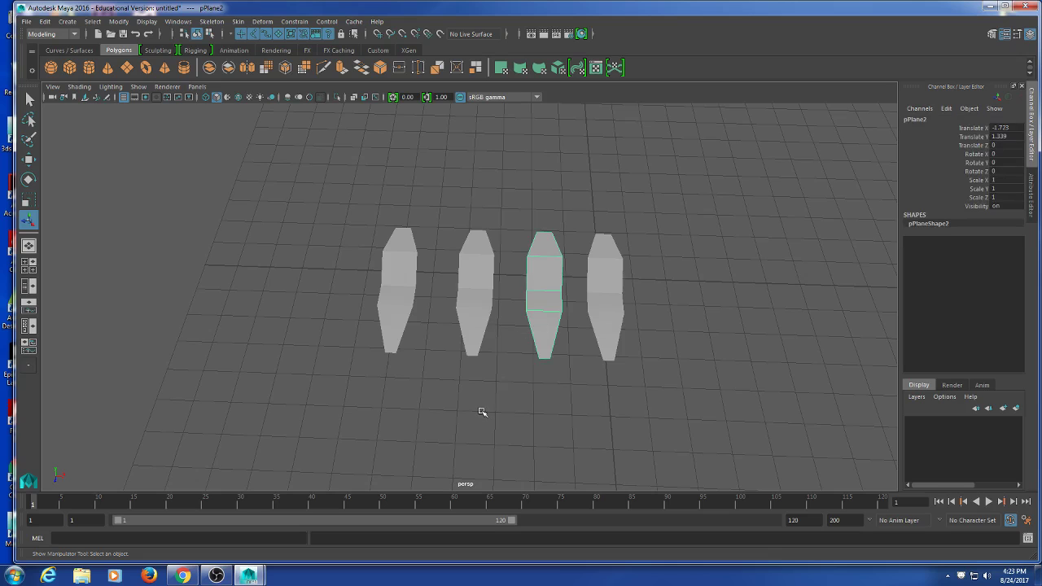
key("f")
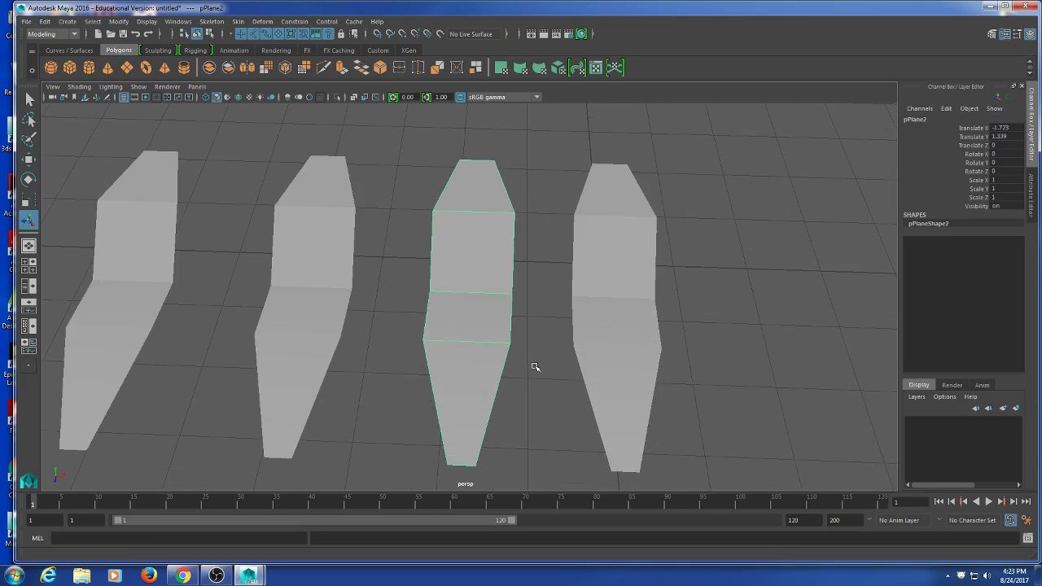
left_click_drag(398, 414, 445, 365, "alt")
right_click(484, 218)
left_click(538, 202)
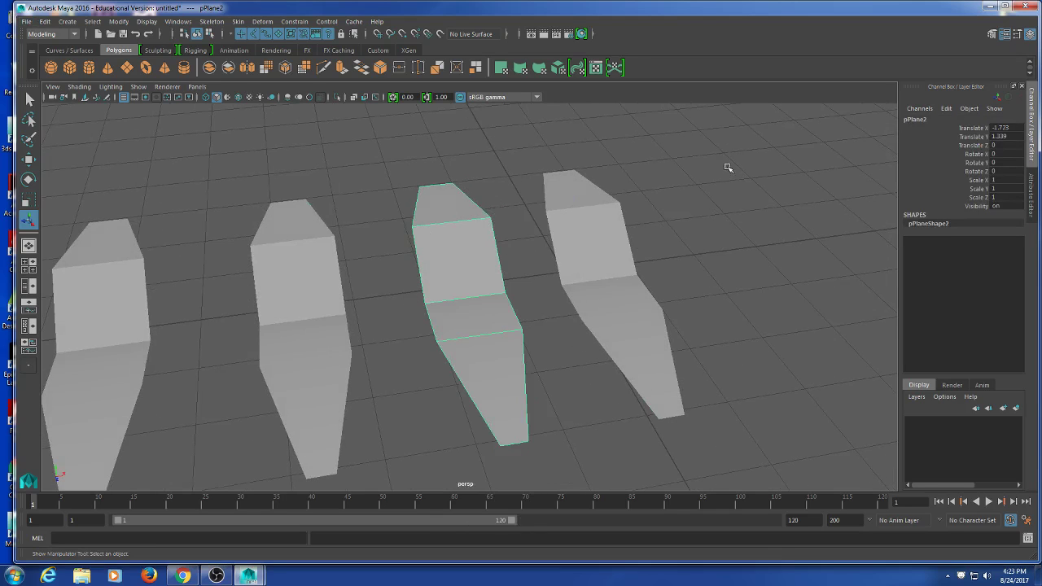
left_click_drag(512, 297, 530, 272, "alt")
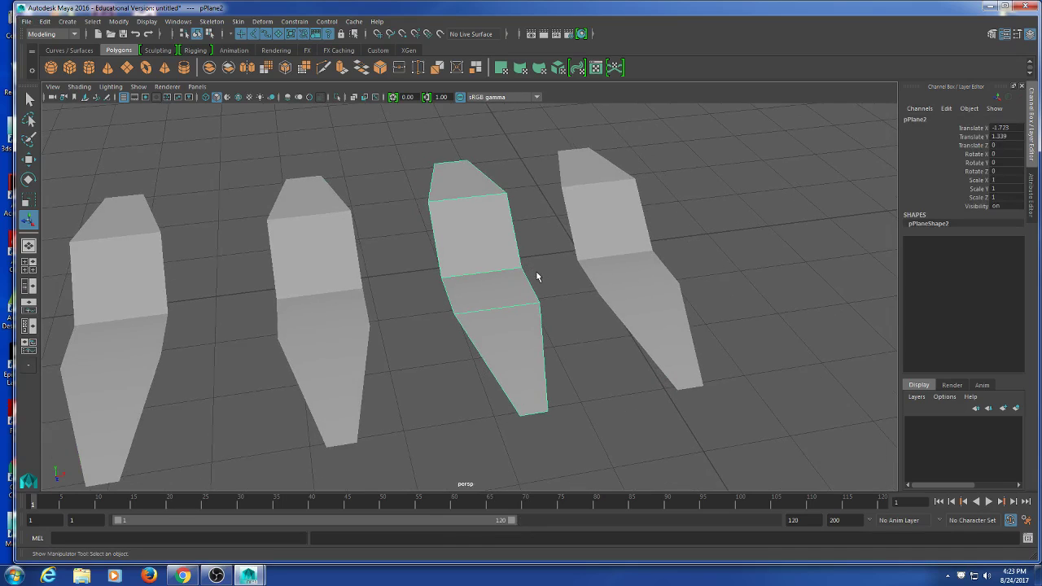
Extrude all faces of the selected duplicate strip to a Local Translate Z of about 0.773, and return to object mode.
key("q")
left_click_drag(453, 330, 404, 347, "alt")
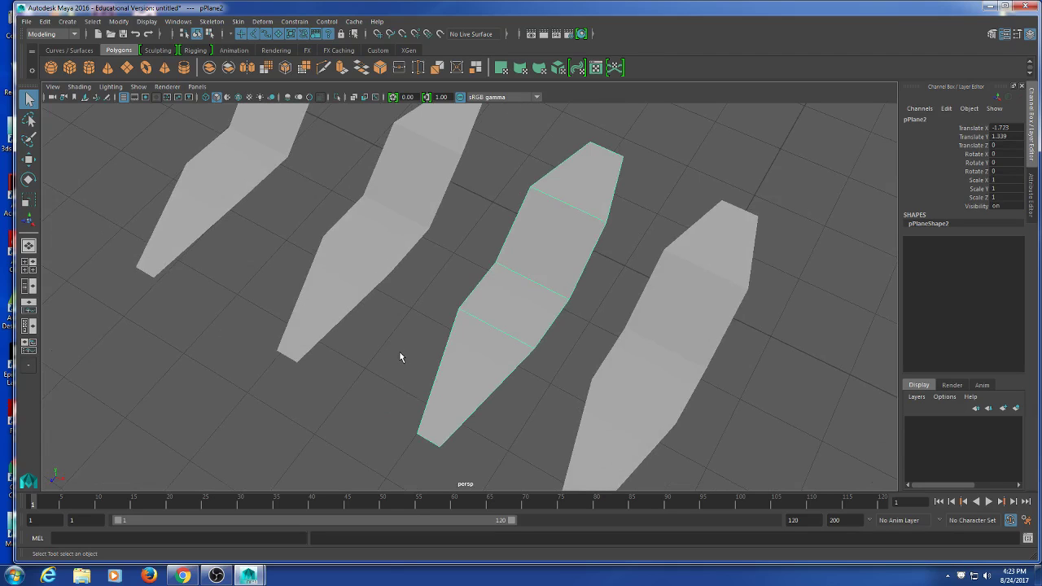
left_click_drag(400, 352, 372, 353, "alt")
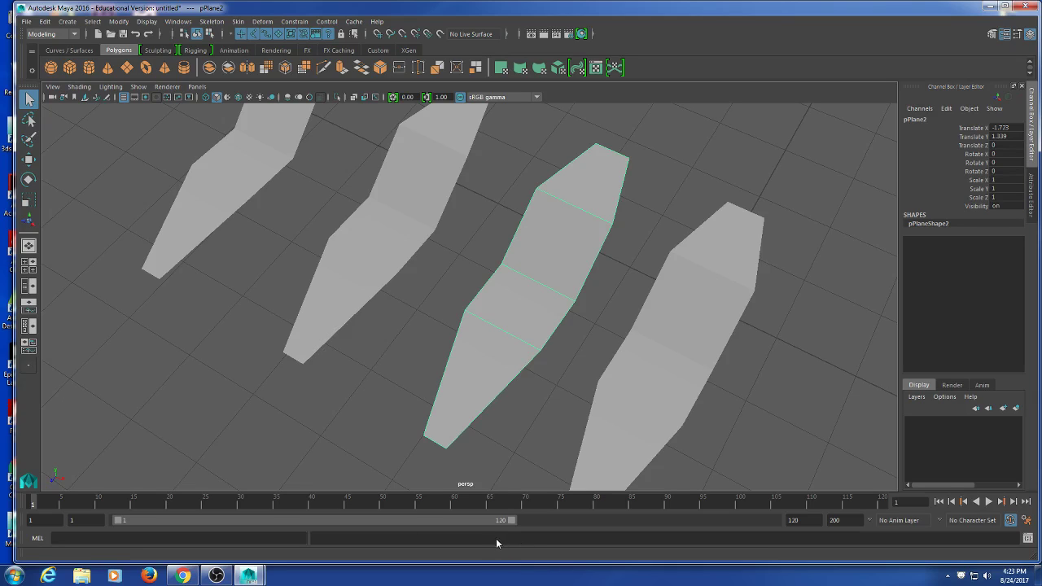
left_click_drag(463, 468, 443, 388, "alt")
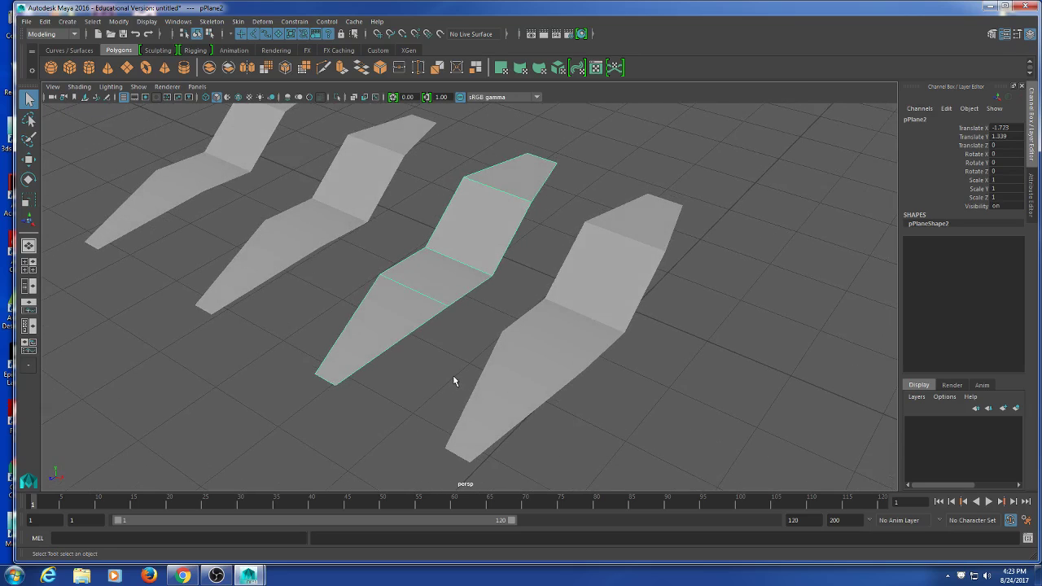
scroll(452, 376, "up", 3)
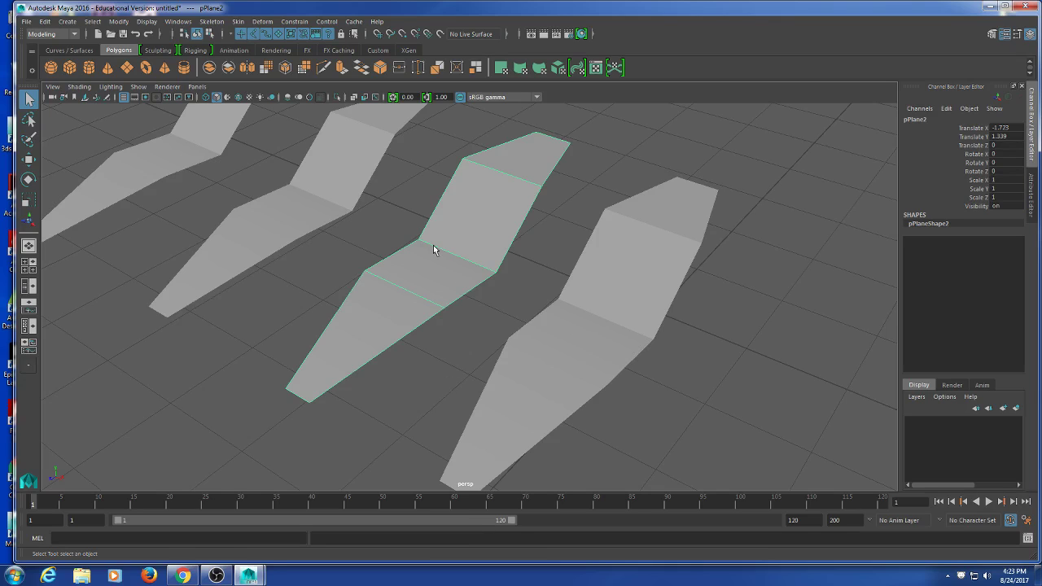
right_click_drag(433, 245, 616, 178)
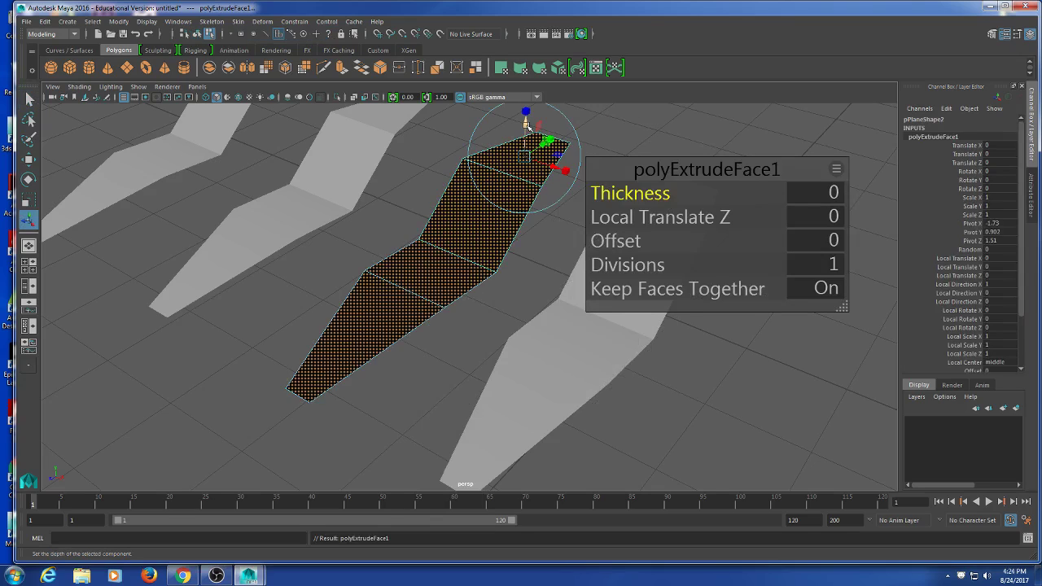
left_click_drag(526, 123, 514, 60)
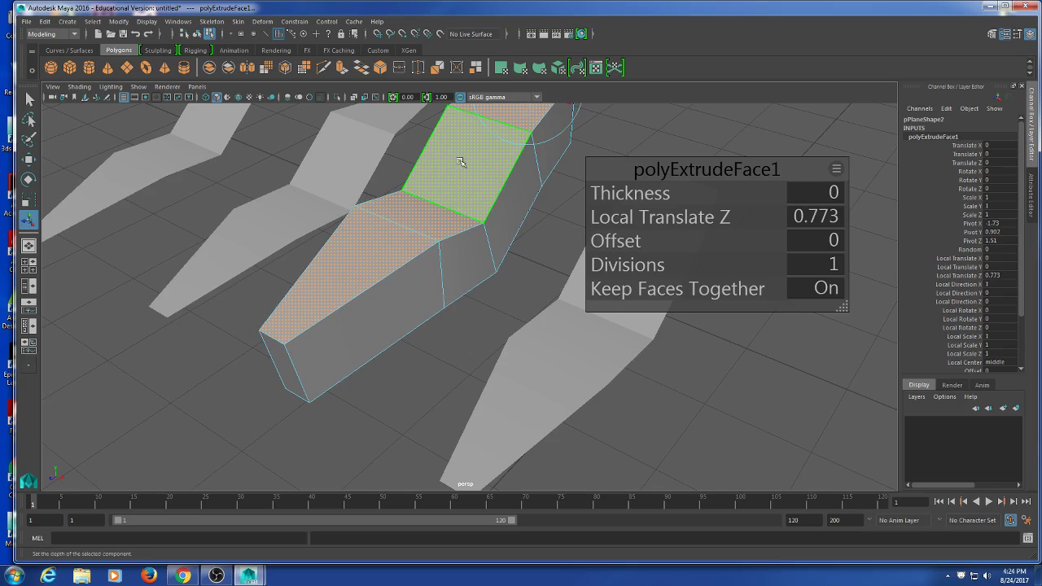
right_click_drag(459, 163, 674, 117)
left_click(651, 128)
middle_click_drag(652, 128, 606, 170, "alt")
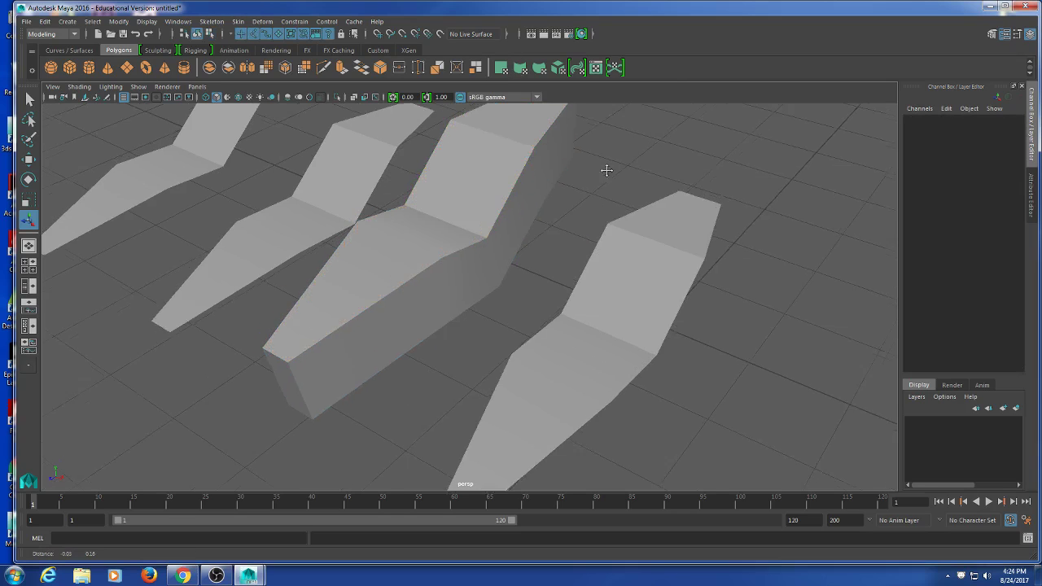
Select the thin strip next to the thickened duplicate and extrude all its faces downward to give it thickness.
left_click_drag(607, 170, 616, 247, "alt")
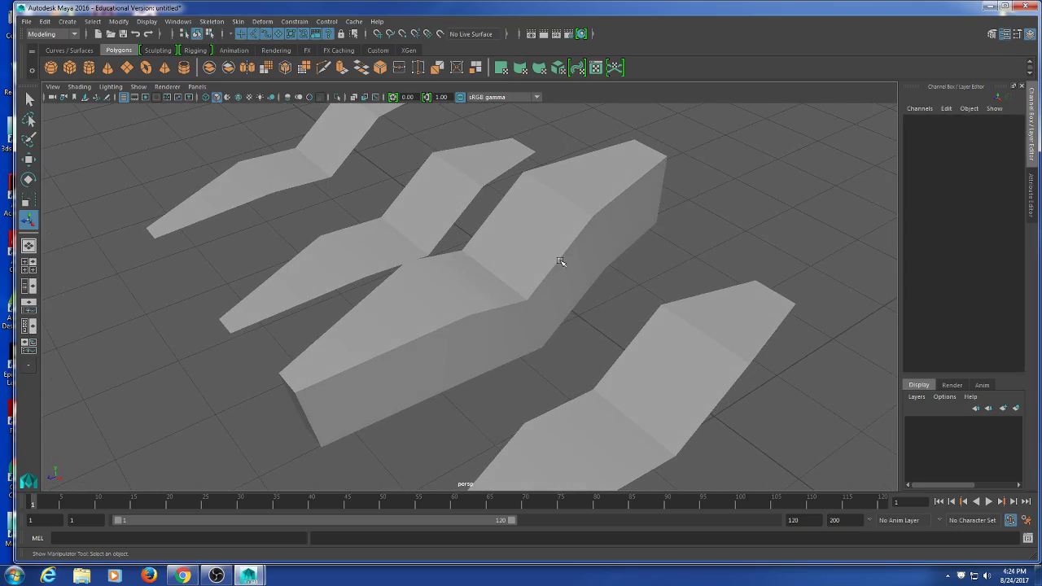
mouse_move(546, 288)
left_mouse_down("alt")
mouse_move(512, 291)
mouse_move(526, 247)
mouse_move(542, 296)
mouse_move(525, 243)
mouse_move(512, 252)
mouse_move(548, 269)
mouse_move(534, 277)
left_mouse_up("alt")
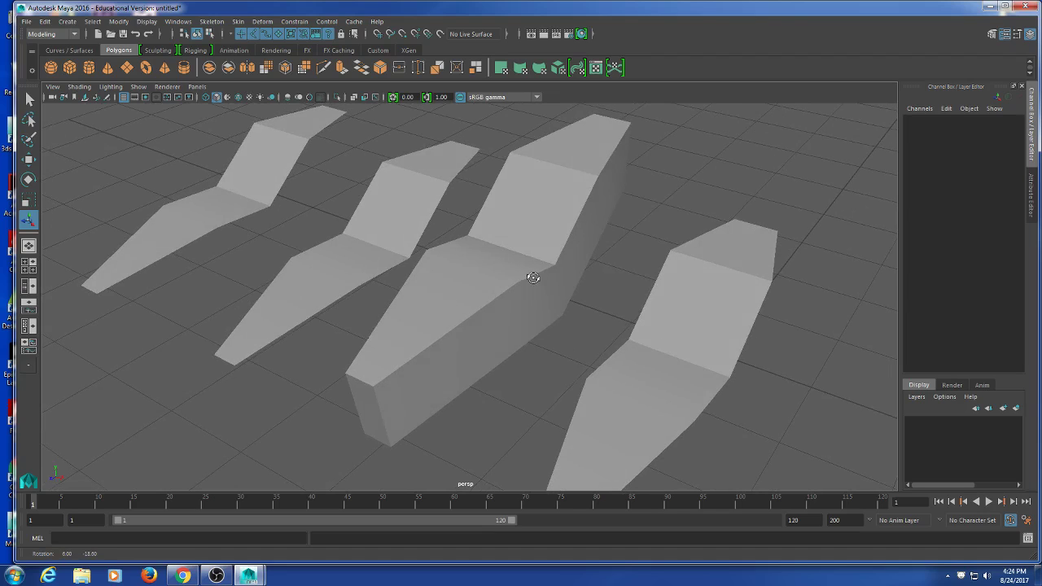
middle_click_drag(344, 286, 414, 302, "alt")
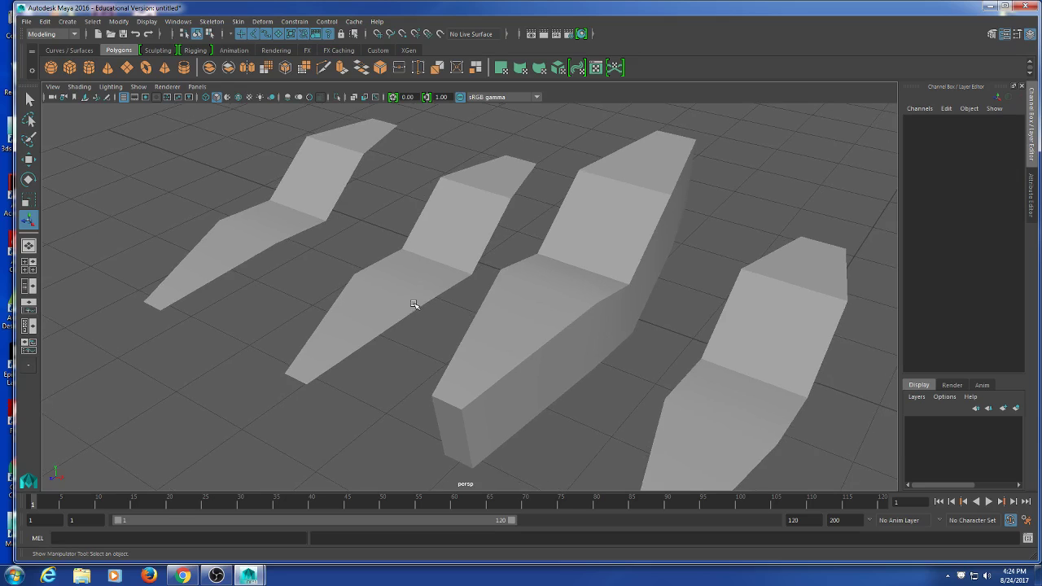
left_click_drag(400, 339, 342, 314, "alt")
left_click(343, 314)
right_click_drag(309, 247, 312, 277, "shift")
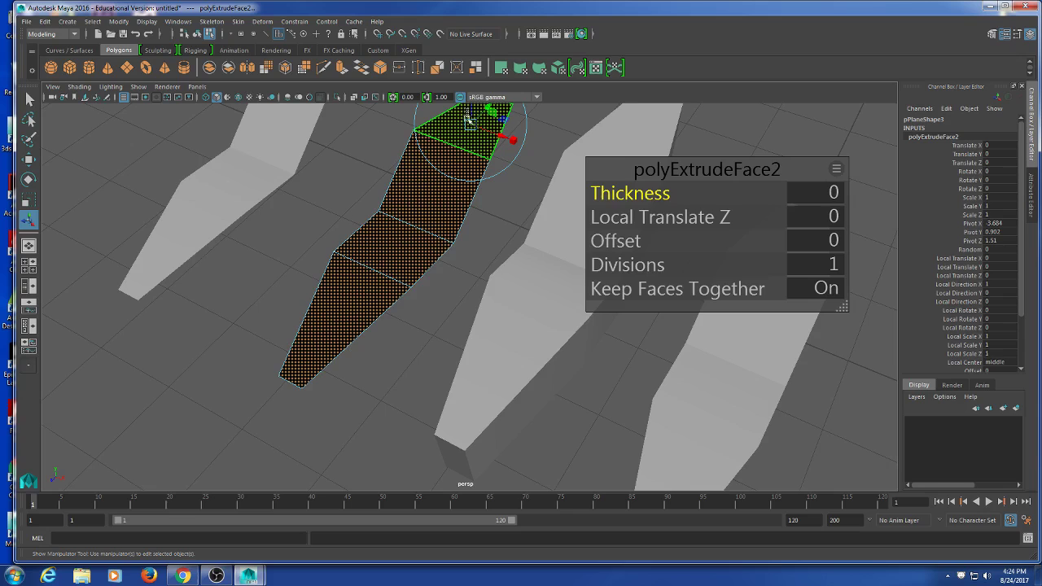
left_click(466, 128)
left_click(405, 326)
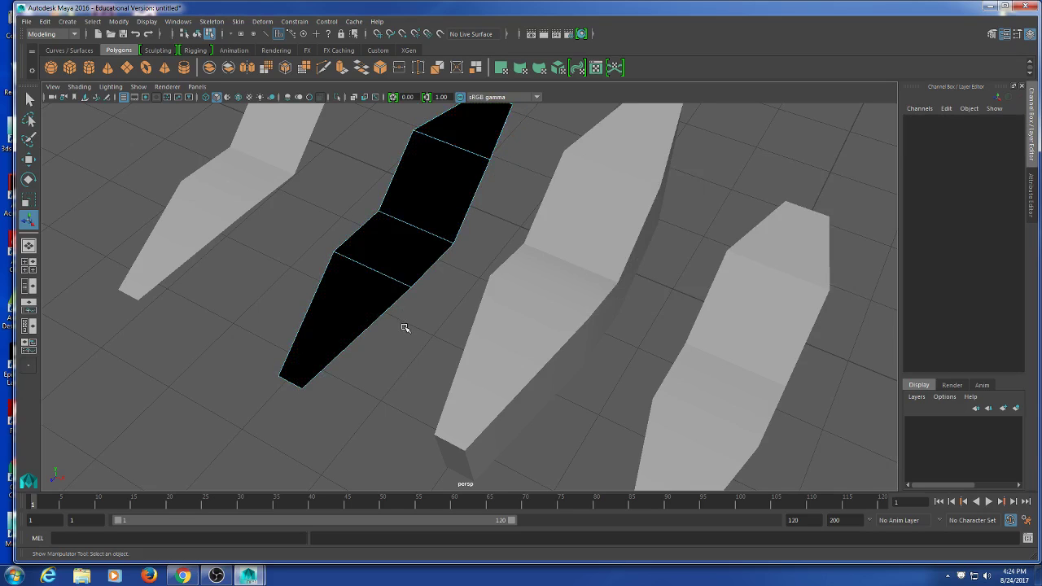
key("ctrl+z")
key("ctrl+z")
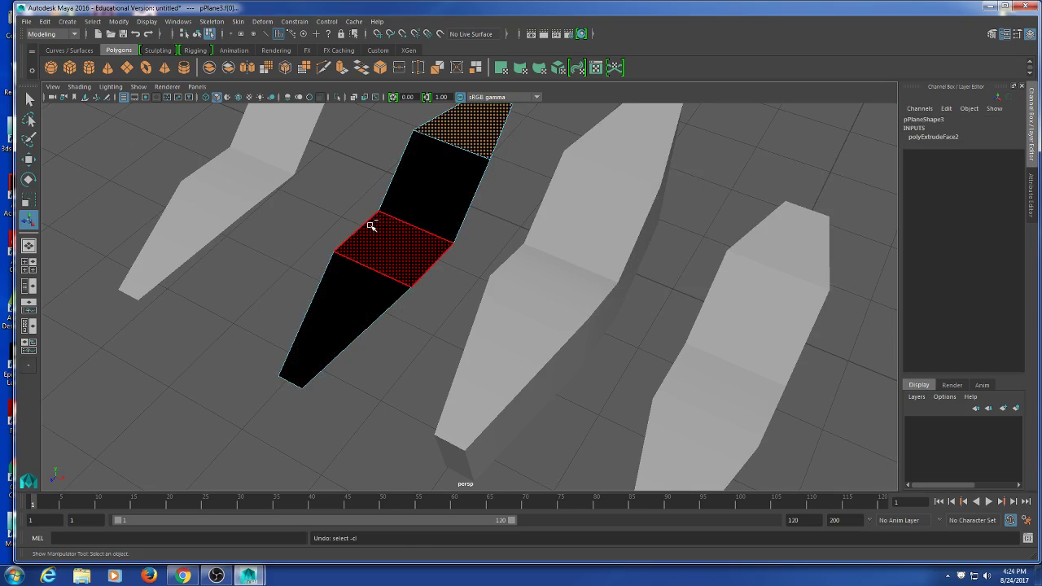
left_click_drag(472, 114, 468, 183)
Insert an edge loop running lengthwise down the middle of the outermost strip beside the black one.
left_click(302, 227)
scroll(302, 227, "down", 4)
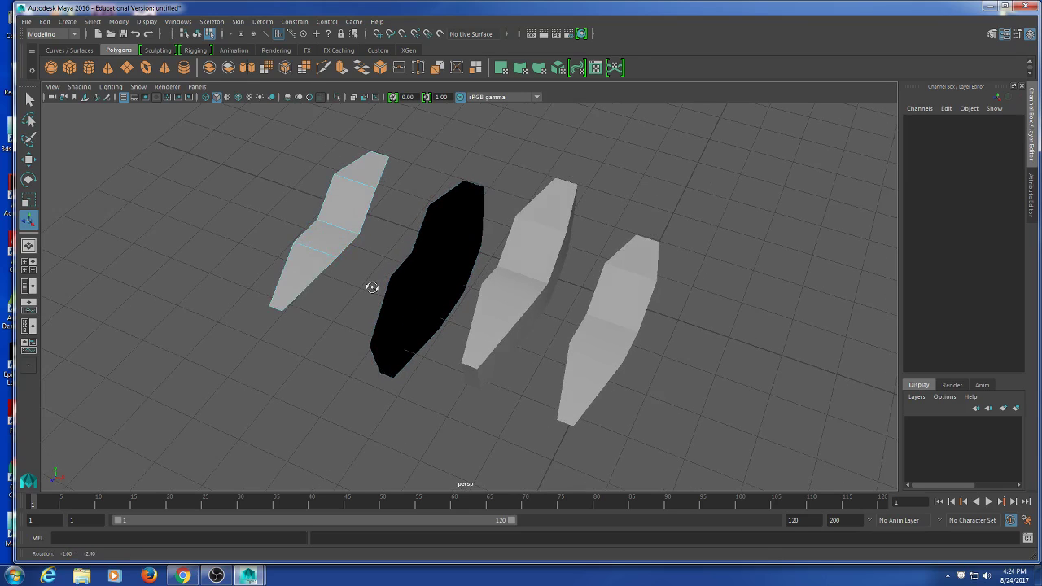
left_click_drag(372, 284, 403, 224, "alt")
right_click(403, 224)
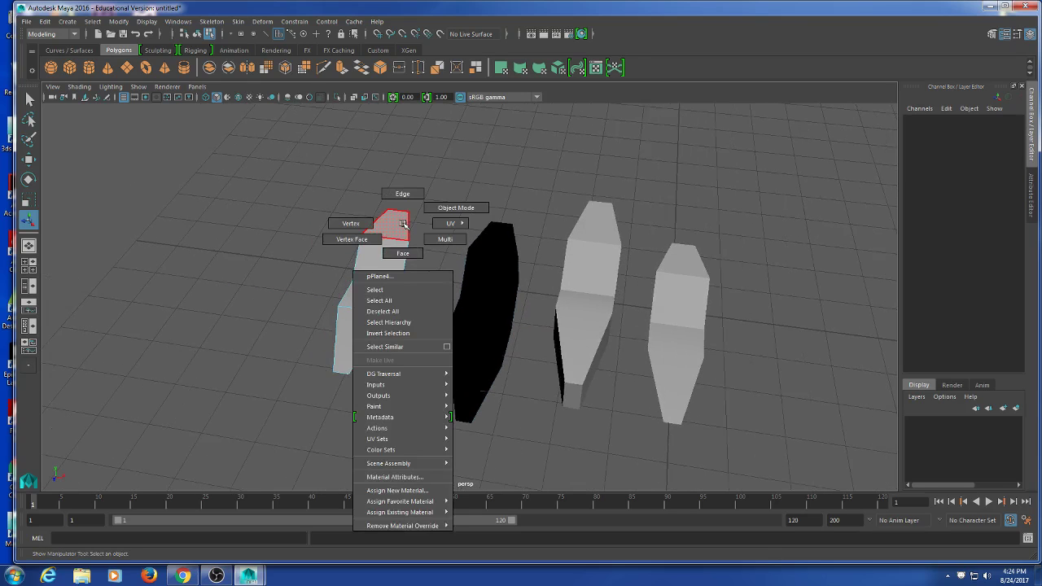
right_click_drag(403, 224, 424, 144)
left_click(397, 211)
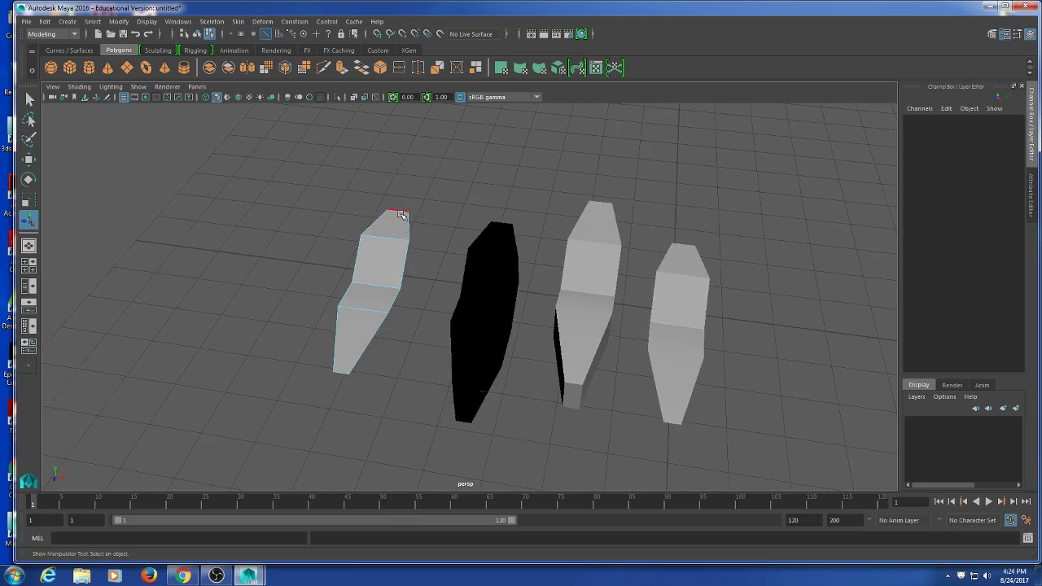
right_click_drag(465, 184, 628, 174, "shift")
right_click(451, 232, "shift")
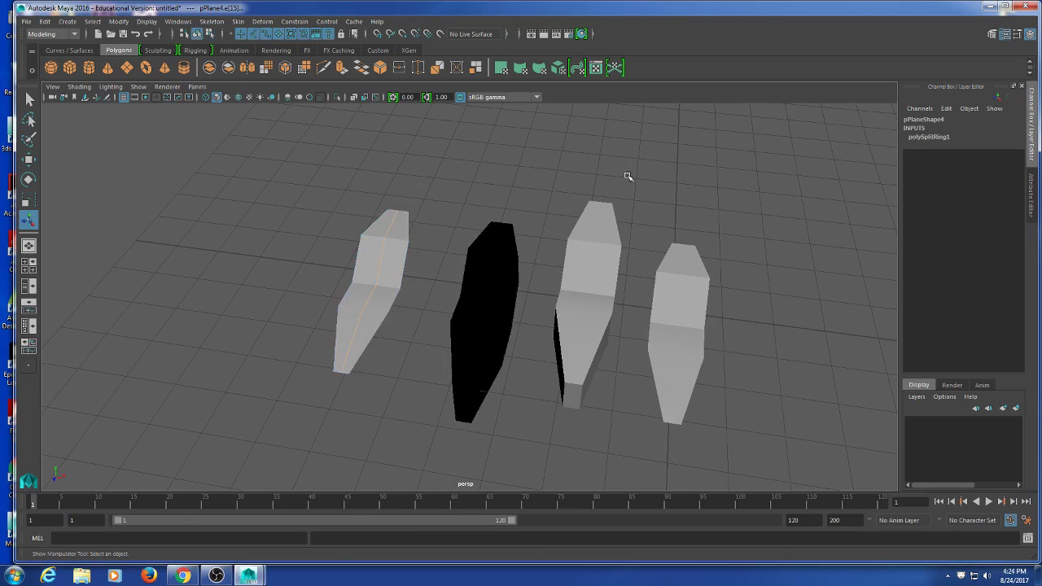
Select the two opposite side edges at the far end of the strip with the lengthwise centre loop.
key("q")
left_click(395, 245)
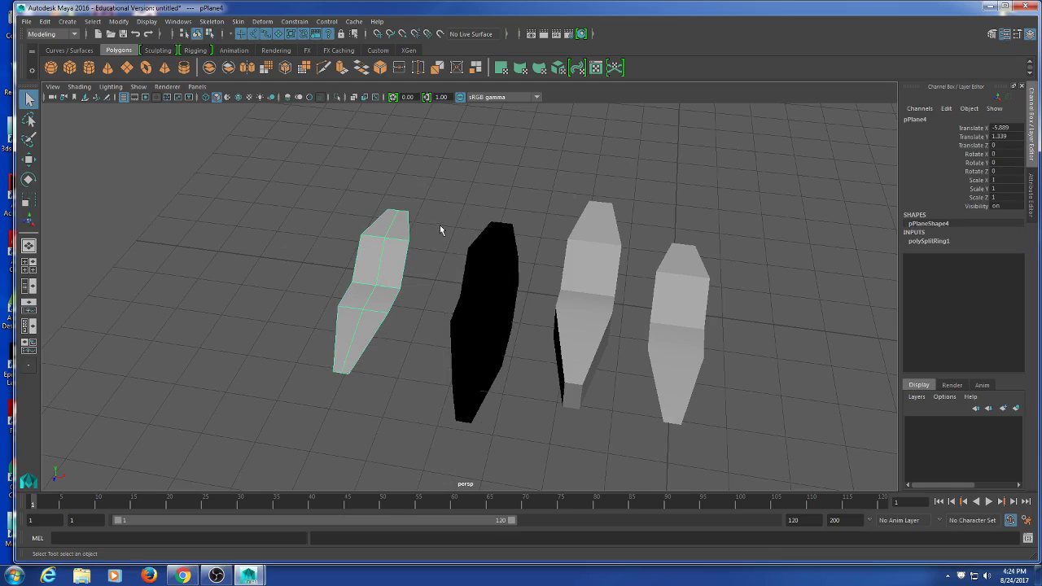
right_click(449, 228, "shift")
left_click(434, 231)
key("w")
left_click_drag(435, 226, 454, 131)
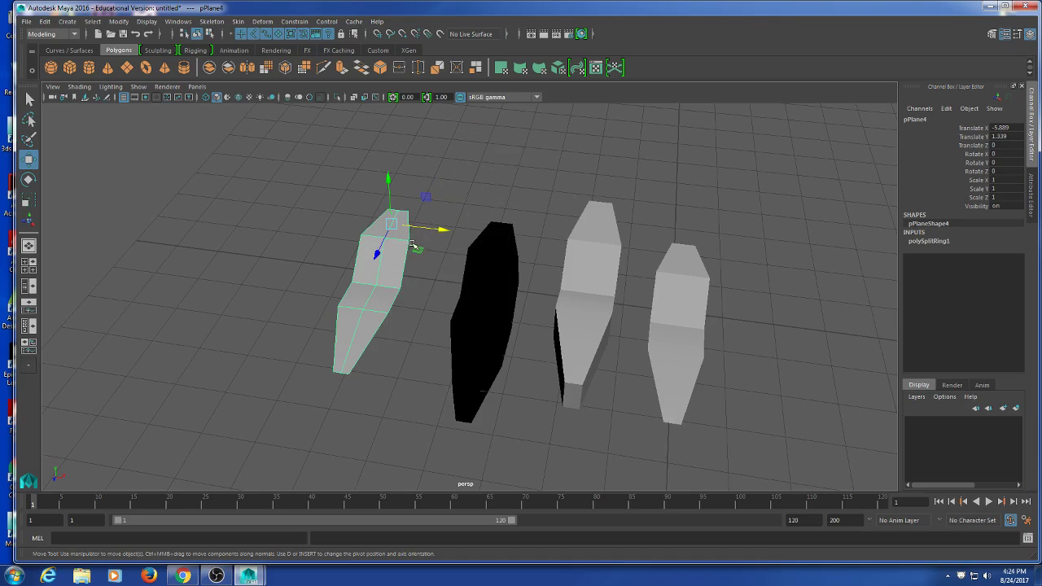
left_click(423, 117)
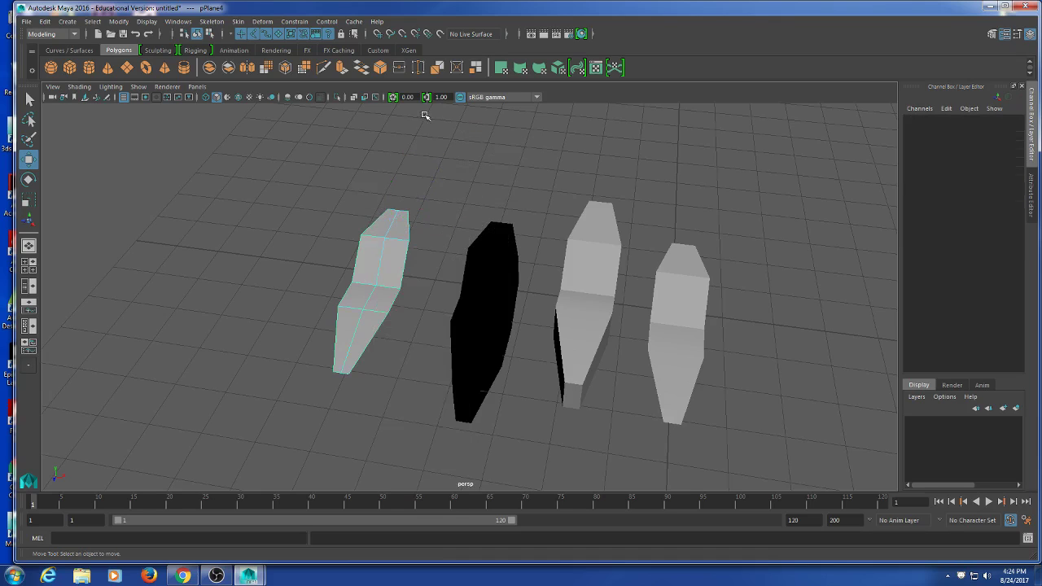
left_click(411, 225)
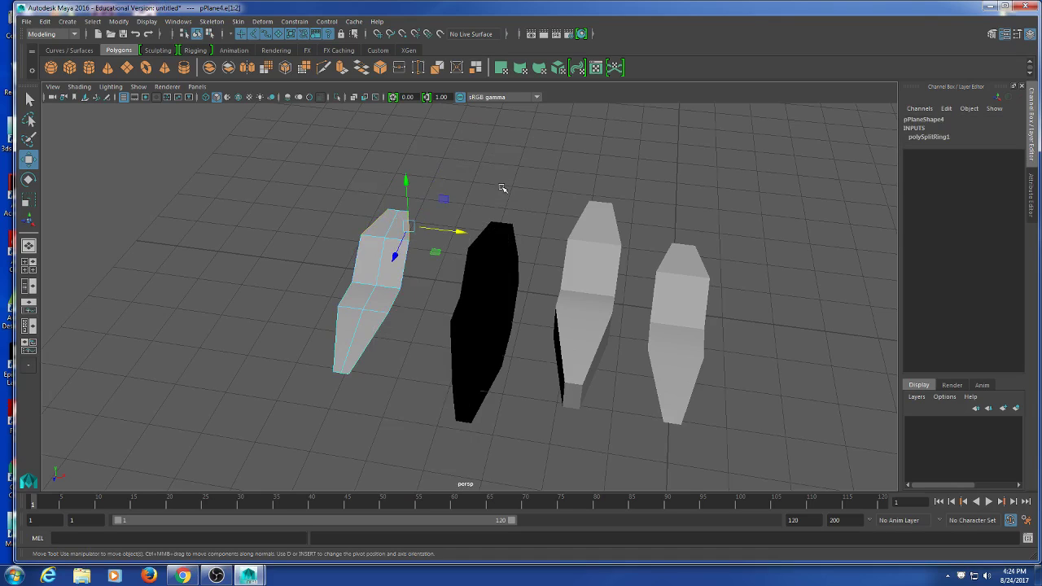
Extrude the two selected side edges outward and downward into a symmetrical pair of short sloping flaps.
right_click_drag(502, 188, 484, 213, "shift")
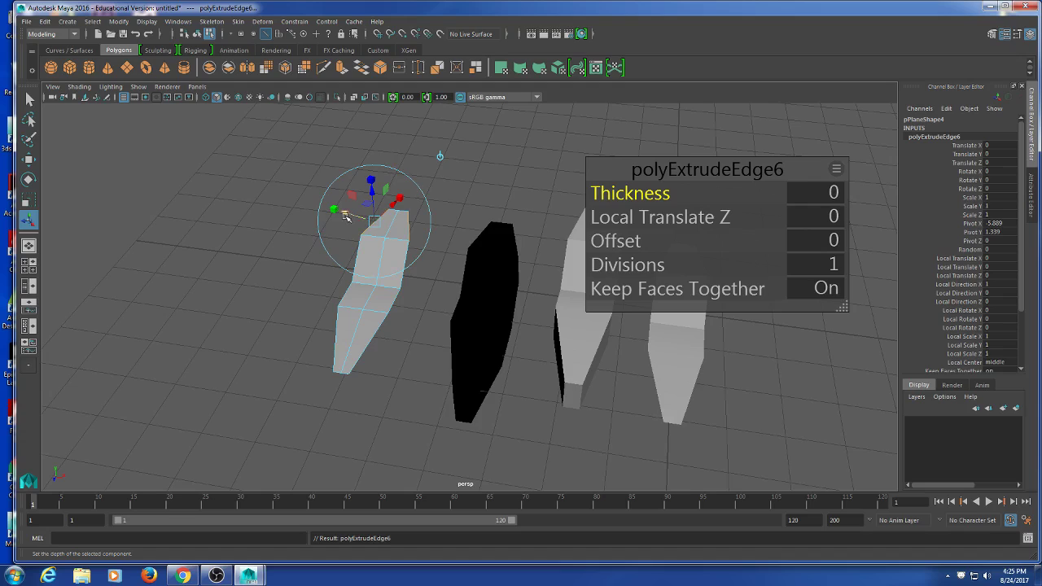
key("w")
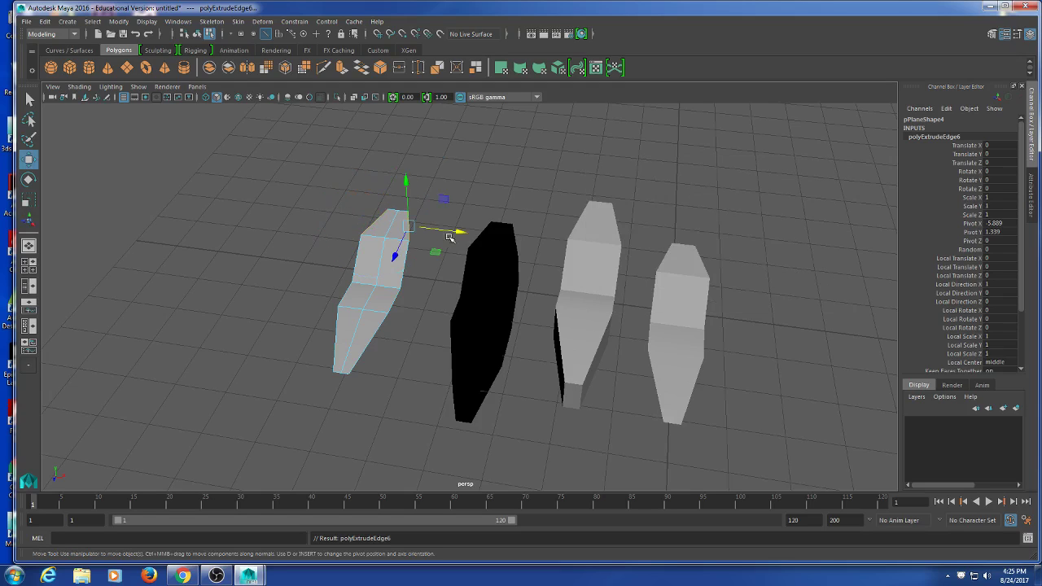
left_click_drag(456, 235, 513, 254)
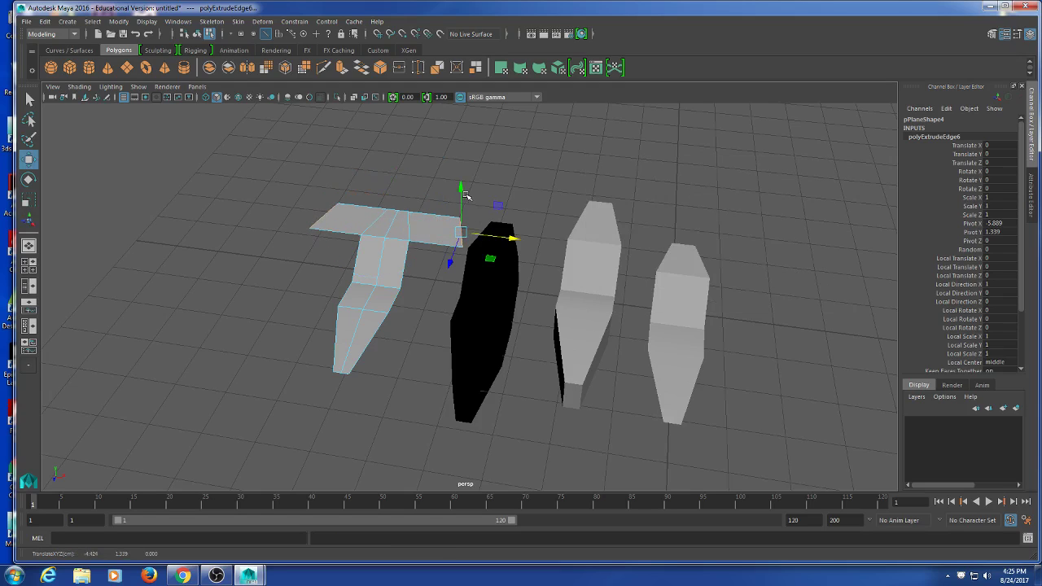
left_click_drag(462, 193, 456, 201)
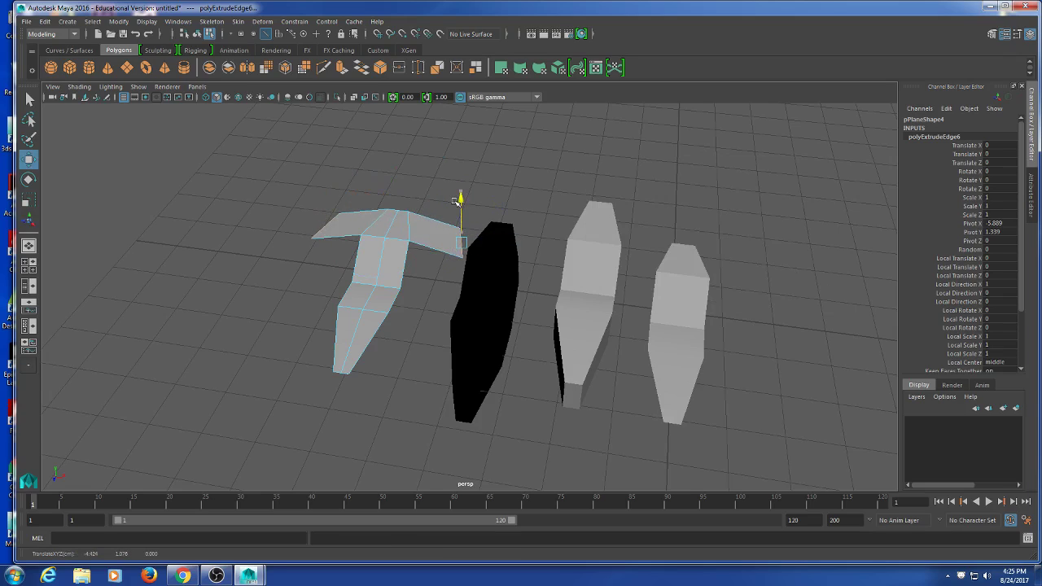
left_click_drag(507, 246, 483, 248)
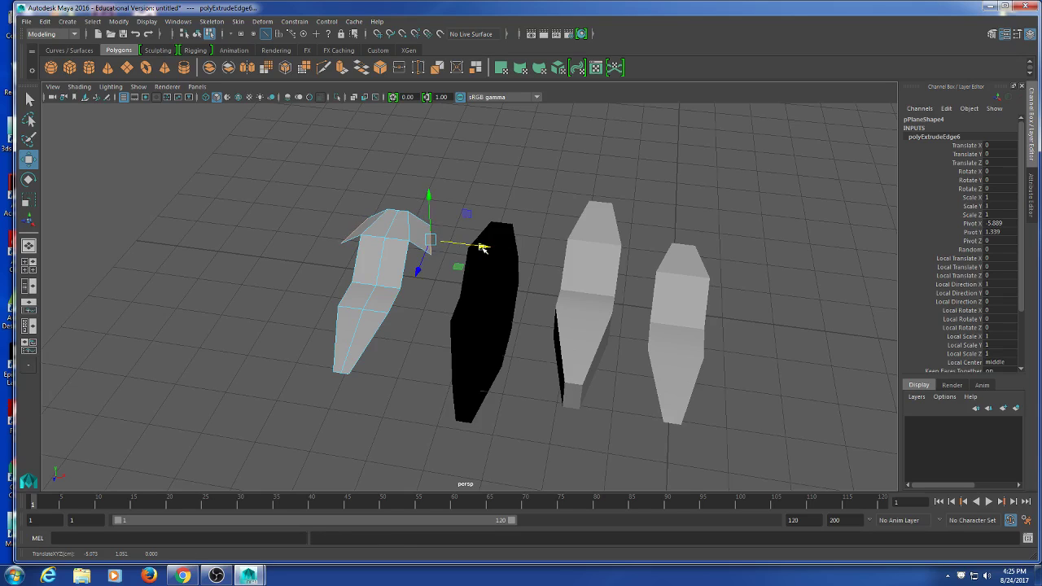
Extrude the outer edges of both flaps further outward to add a second segment on each side.
key("ctrl+e")
key("w")
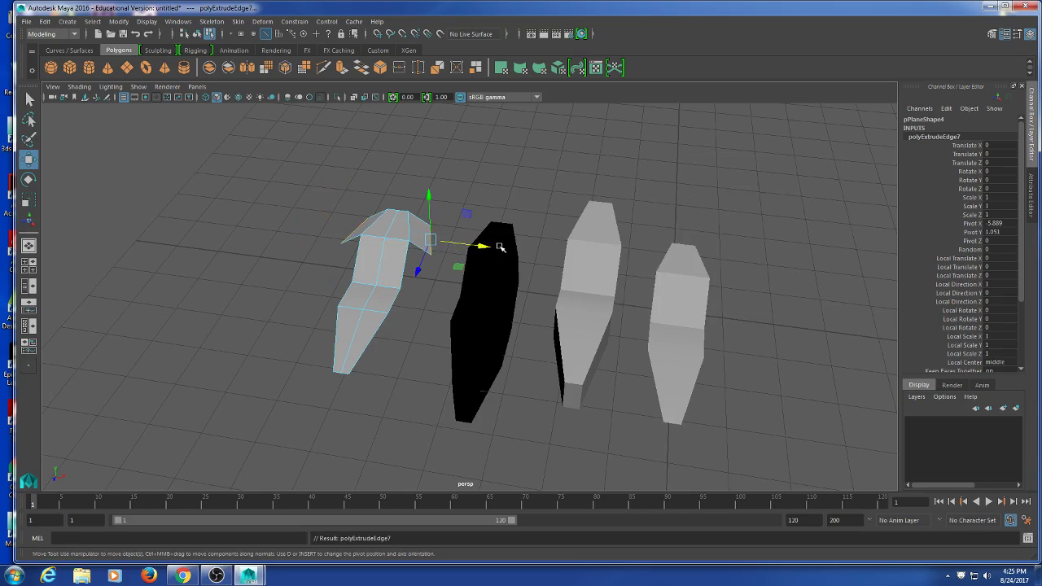
left_click_drag(500, 246, 511, 259)
left_click_drag(511, 259, 317, 293, "alt")
key("q")
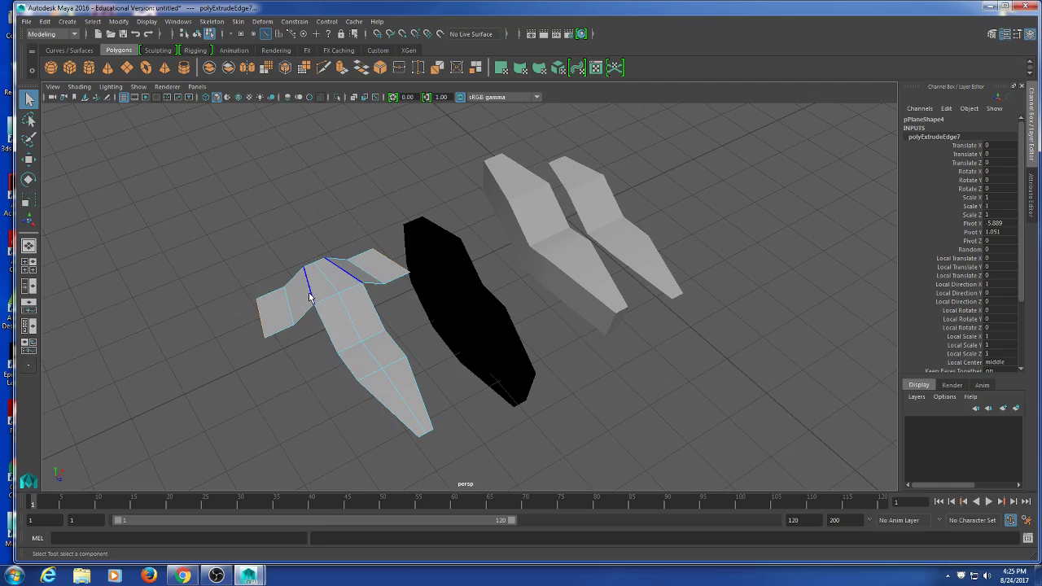
Extrude all faces of the flapped strip to a Local Translate Z of about 0.479, and clear the selection.
right_click_drag(309, 298, 353, 258)
left_click(339, 342)
right_click(234, 228, "shift")
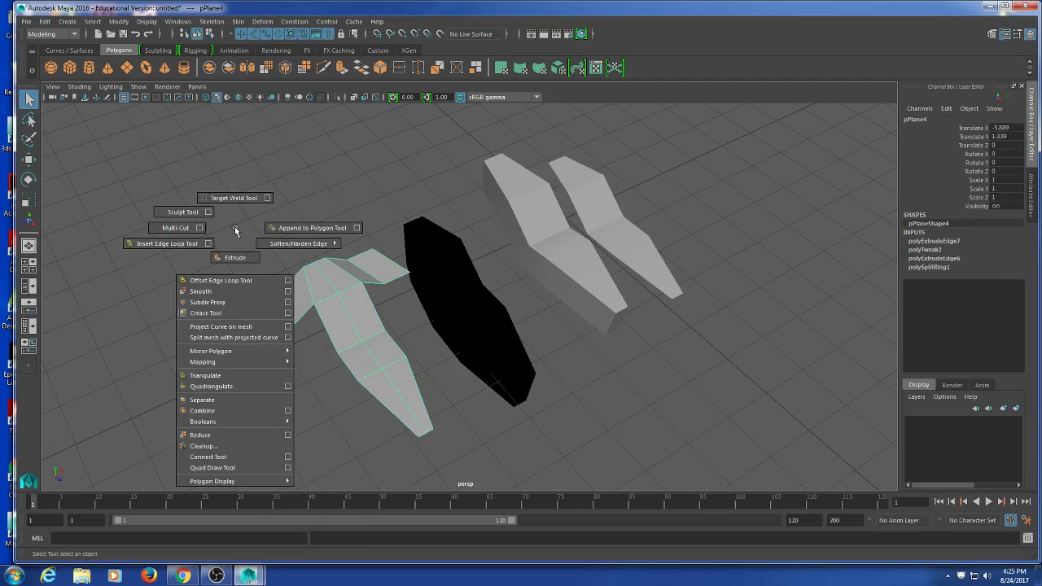
left_click(235, 258)
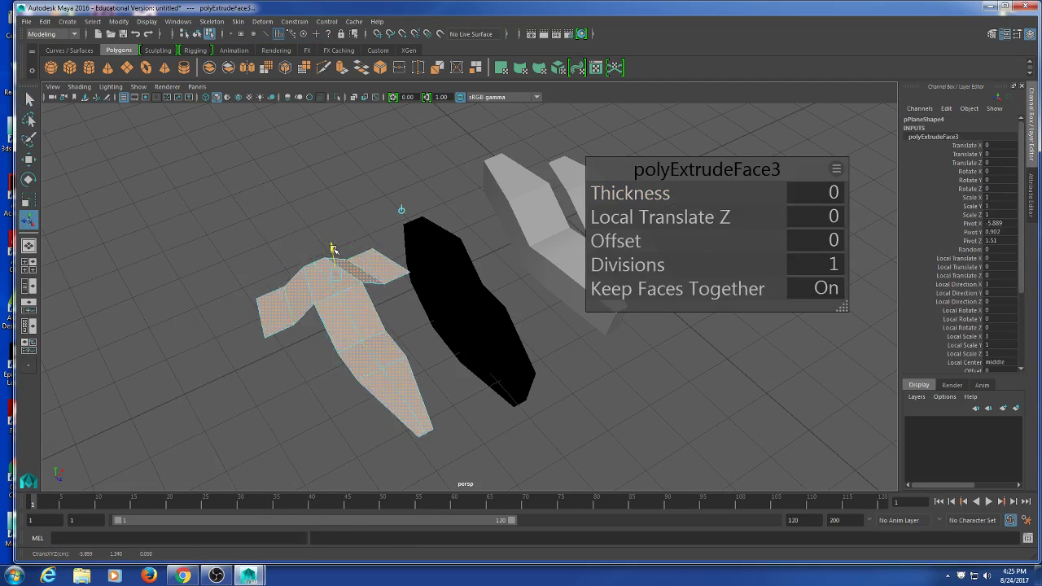
left_click_drag(334, 249, 354, 228)
left_click_drag(342, 293, 271, 303, "alt")
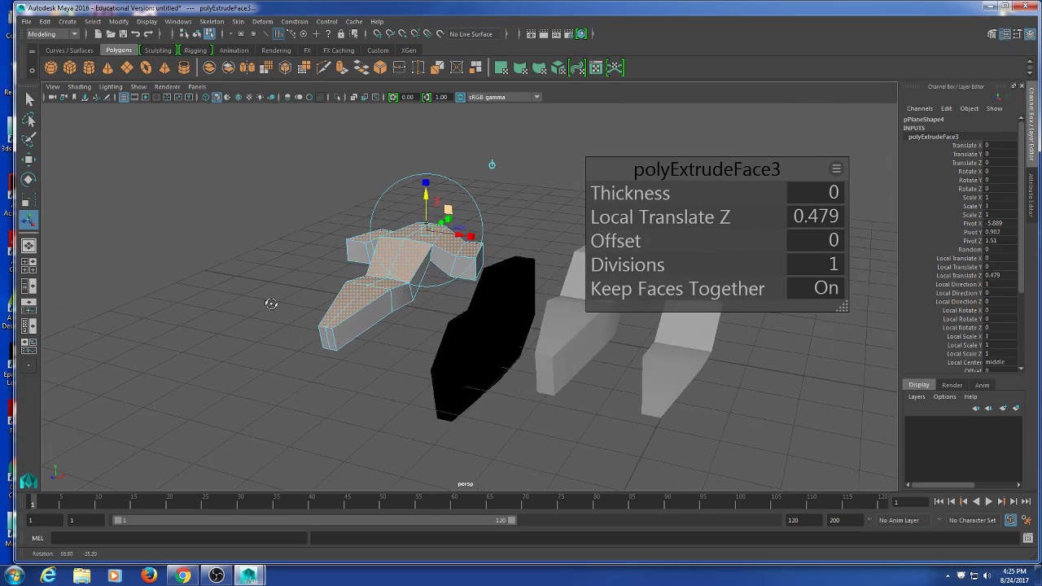
key("q")
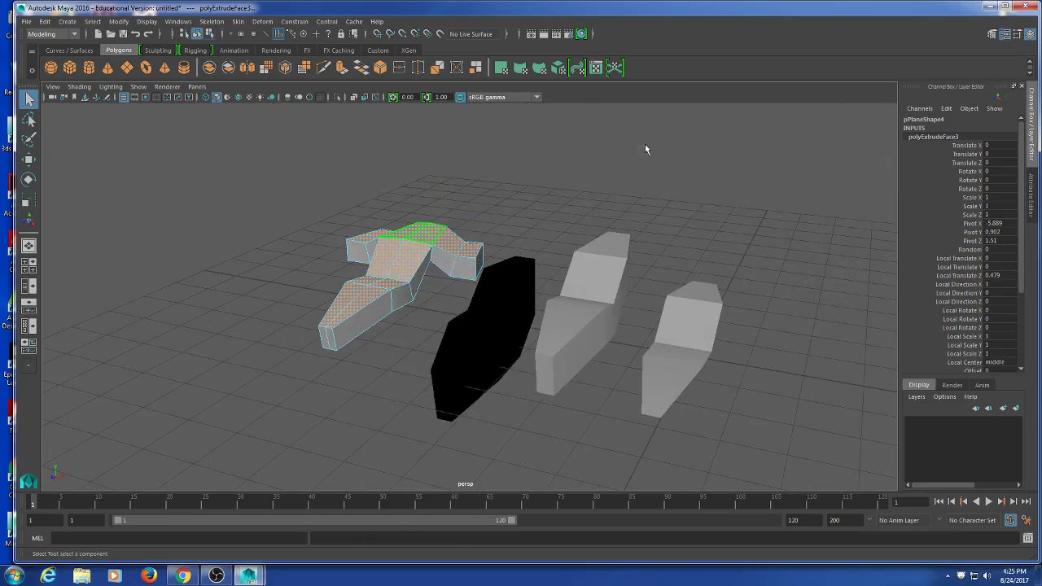
left_click(645, 149)
Select the black strip in object mode and examine its extruded shape beside the other strips from several angles.
left_click_drag(443, 297, 459, 342, "alt")
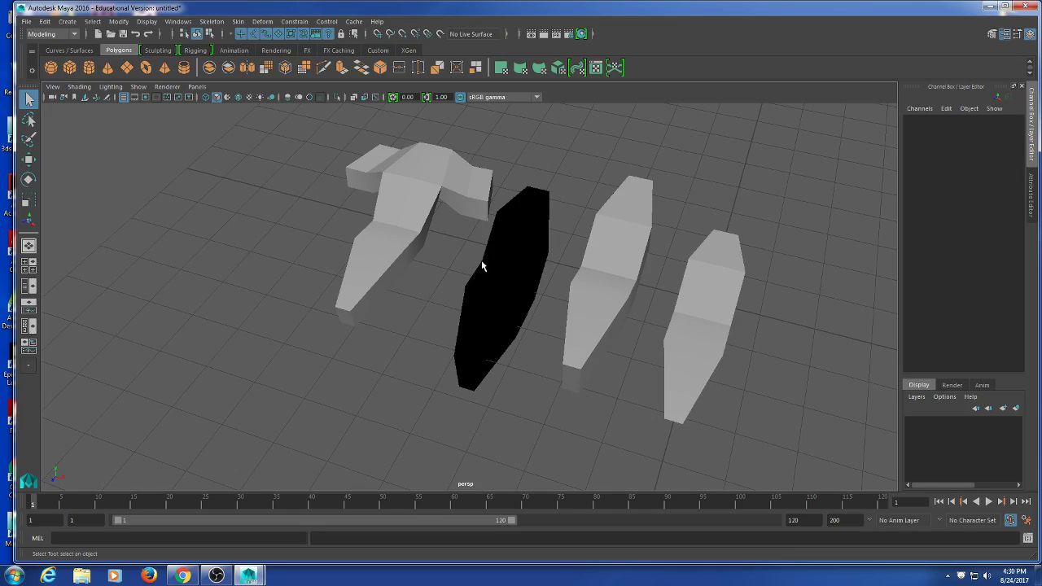
right_click_drag(517, 296, 729, 160)
scroll(399, 291, "down", 5)
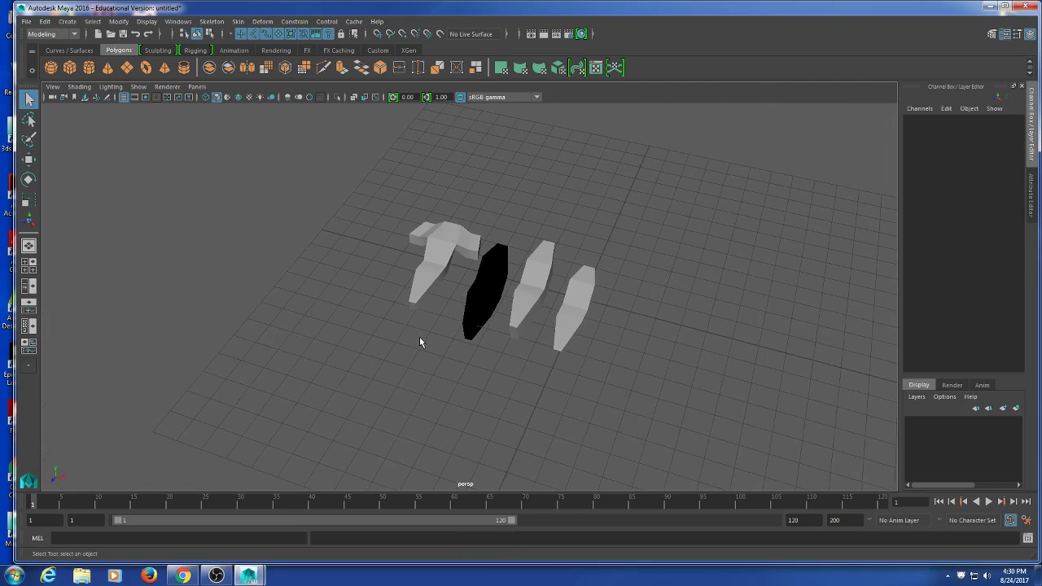
left_click_drag(502, 368, 501, 405, "alt")
left_click(480, 316)
key("super")
key("super")
scroll(491, 403, "up", 5)
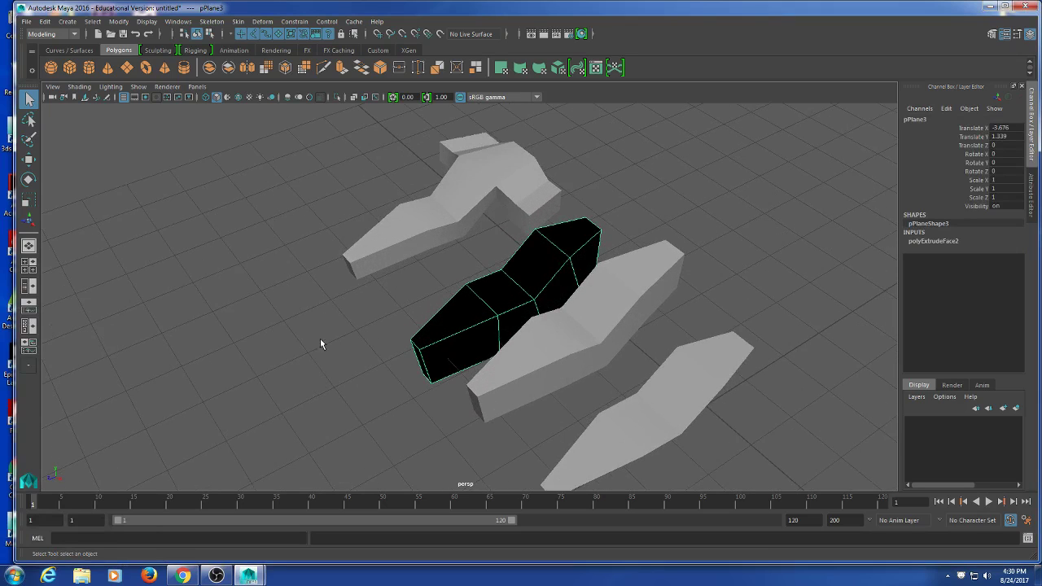
left_click_drag(319, 344, 284, 360, "alt")
scroll(448, 347, "up", 3)
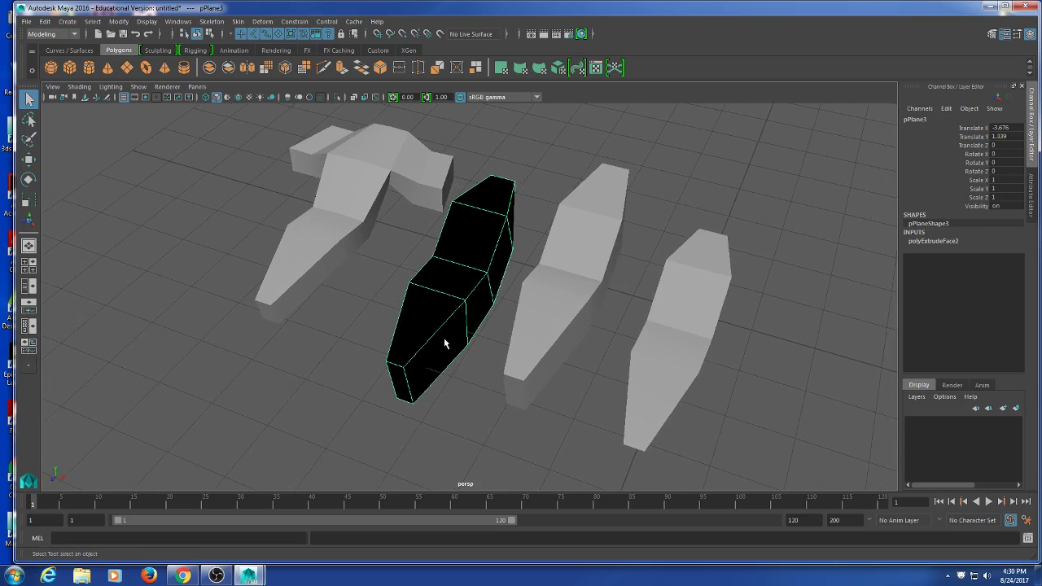
scroll(443, 338, "up", 2)
Select all four strips to compare their wireframes, clear the selection, and view them from the front.
key("ctrl+shift+a")
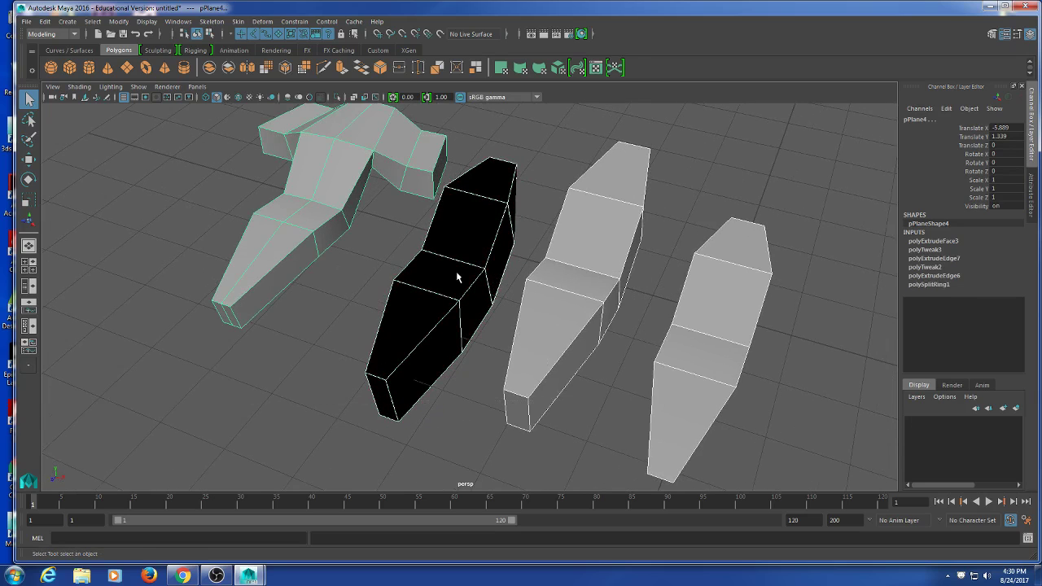
right_click_drag(456, 271, 521, 228)
left_click(536, 179)
scroll(282, 337, "down", 5)
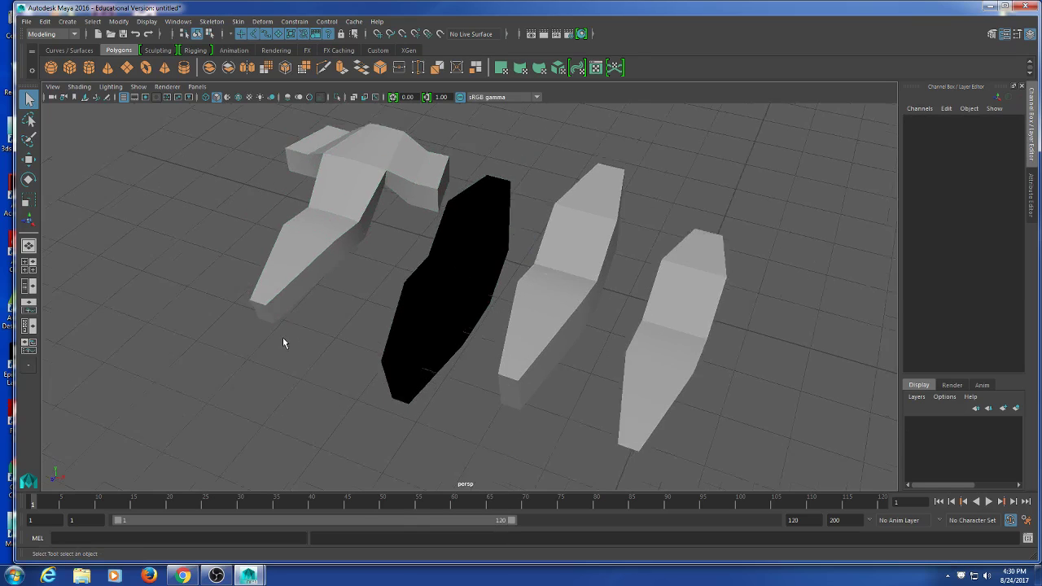
left_click_drag(318, 339, 389, 356, "alt")
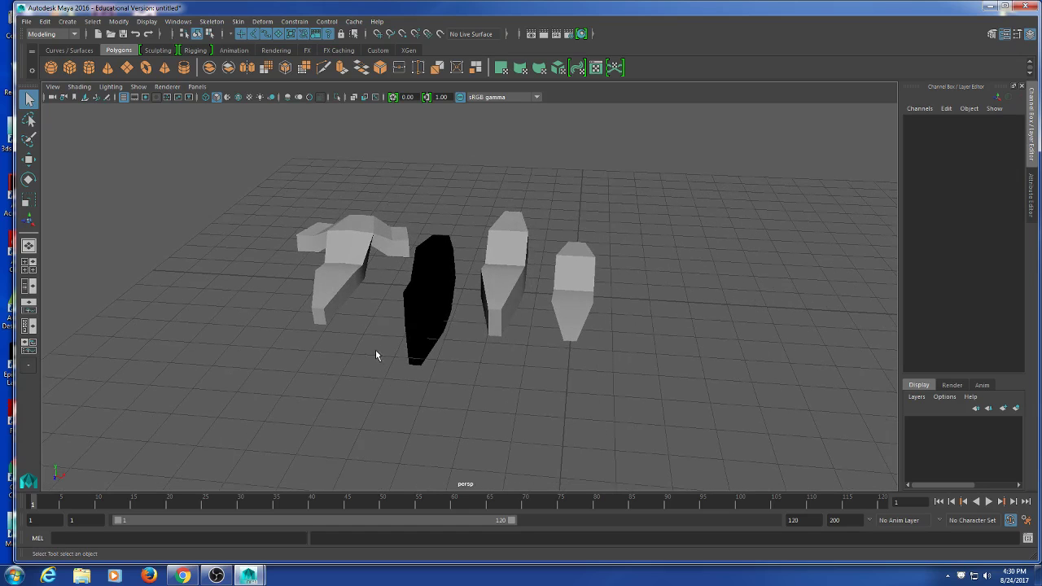
scroll(374, 349, "up", 5)
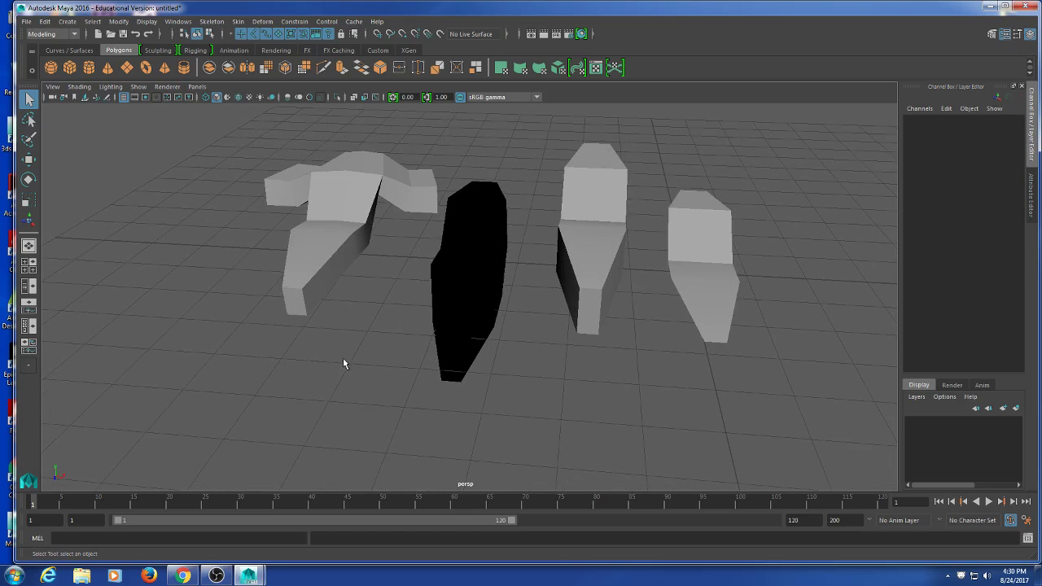
Select all four extruded strips and delete them from the scene.
key("alt+space")
key("Escape")
middle_click_drag(351, 342, 351, 353, "alt")
key("ctrl+z")
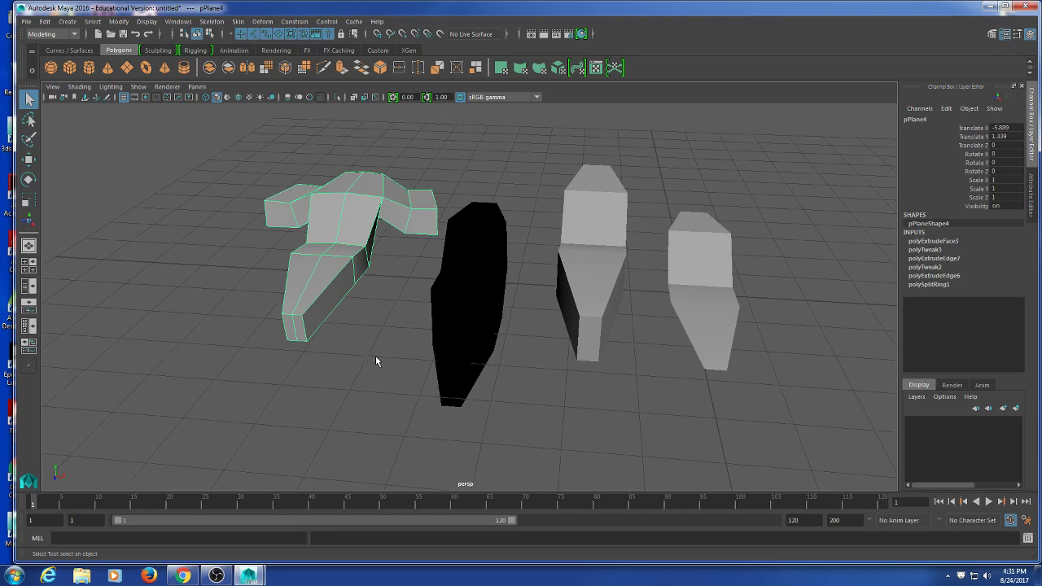
left_click(574, 289)
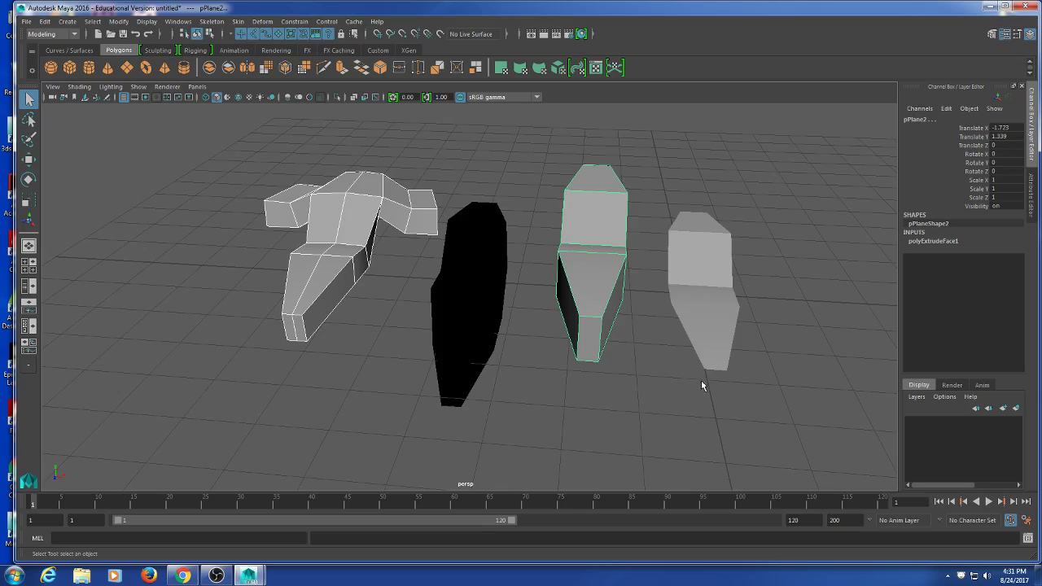
left_click_drag(755, 407, 444, 366)
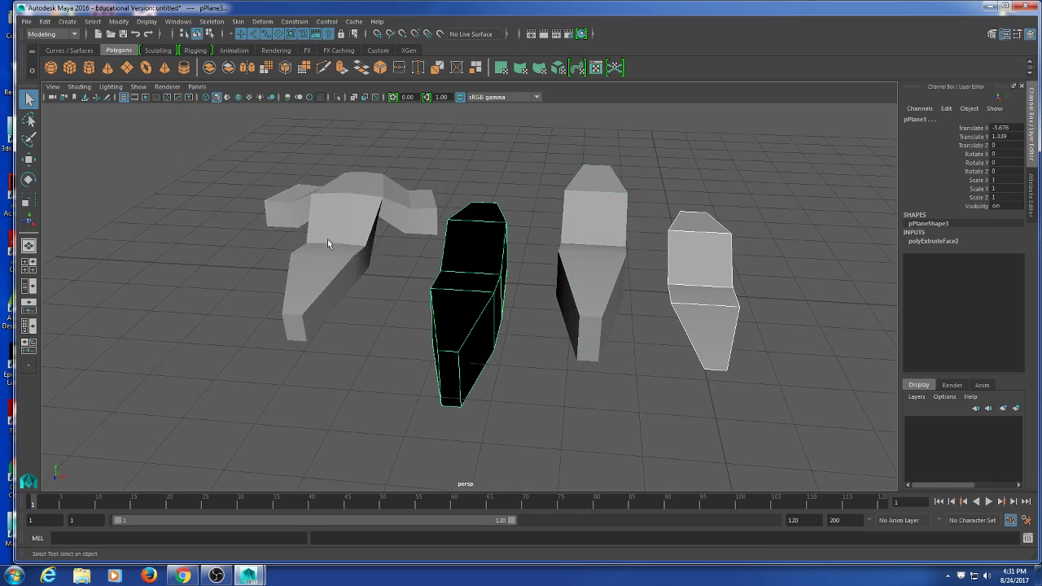
left_click_drag(328, 239, 249, 268, "alt")
left_click(197, 245)
left_click_drag(204, 214, 558, 303)
key("Delete")
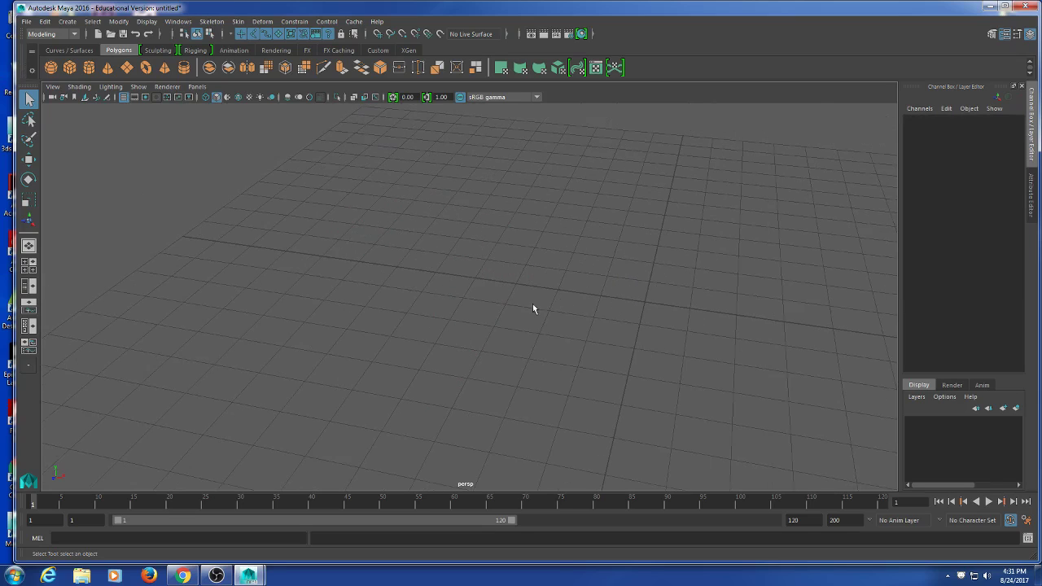
Create a polygon cylinder at the origin and set its Subdivisions Axis to 8.
left_click_drag(524, 241, 426, 268, "alt")
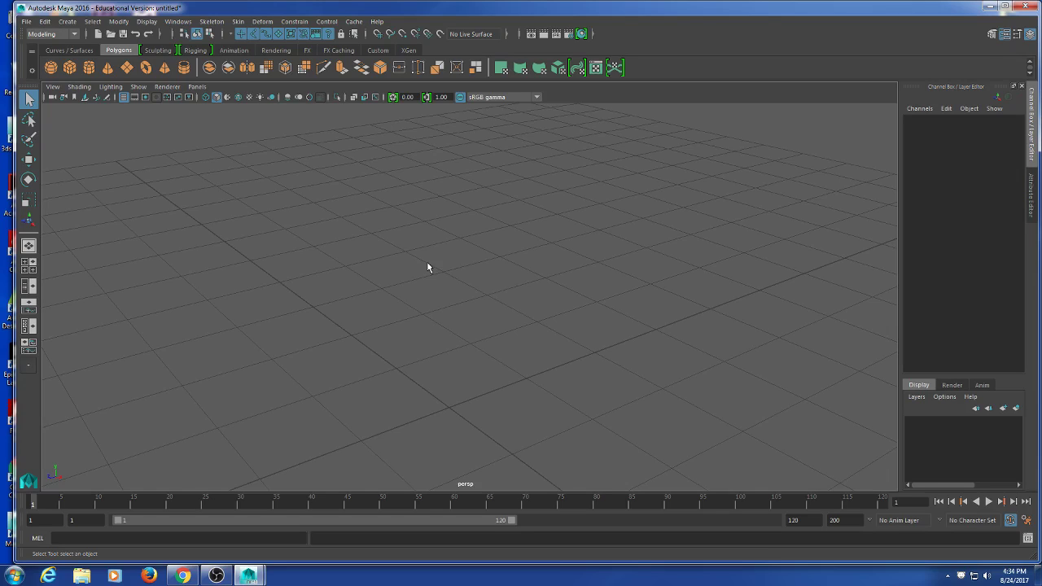
scroll(489, 248, "down", 3)
left_click_drag(480, 284, 344, 318, "alt")
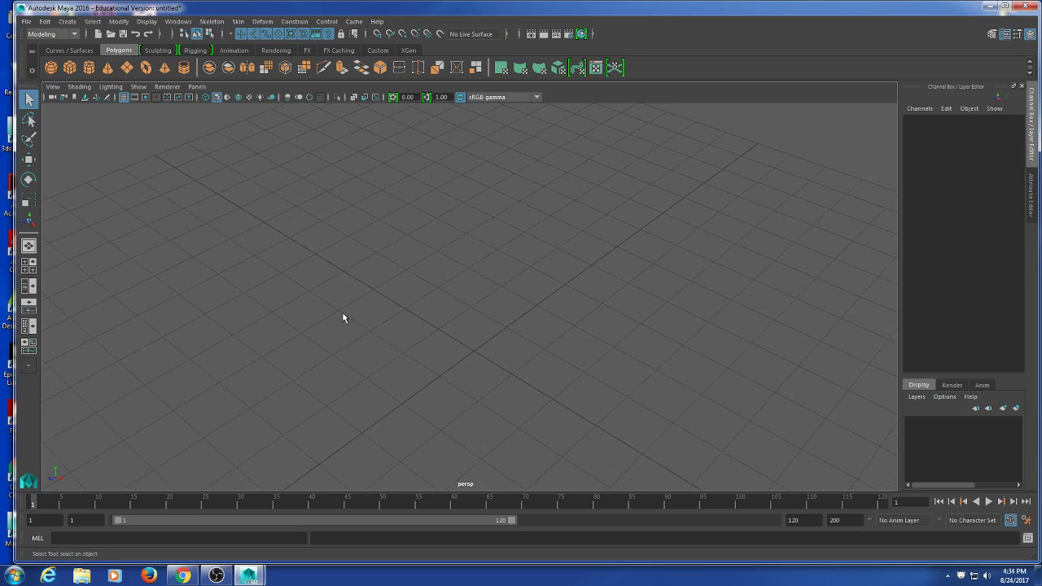
left_click(89, 67)
middle_click_drag(683, 376, 609, 307, "alt")
left_click(1005, 266)
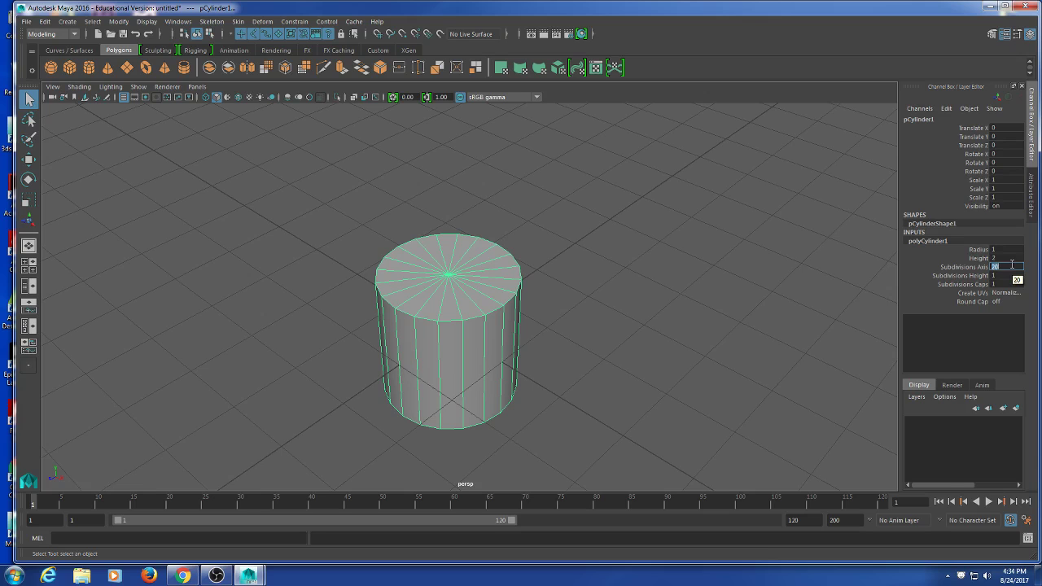
type("8")
key("Return")
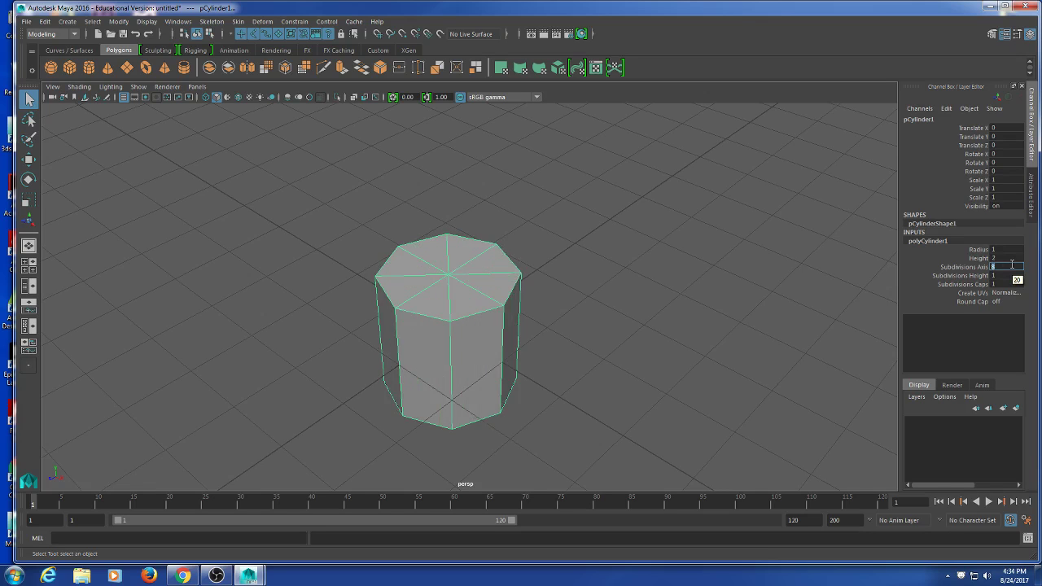
Examine the eight-sided cylinder from above and from the side, keeping it selected in object mode.
left_click(760, 301)
right_click_drag(716, 305, 536, 401, "alt")
left_click(509, 325)
left_click_drag(508, 326, 531, 329, "alt")
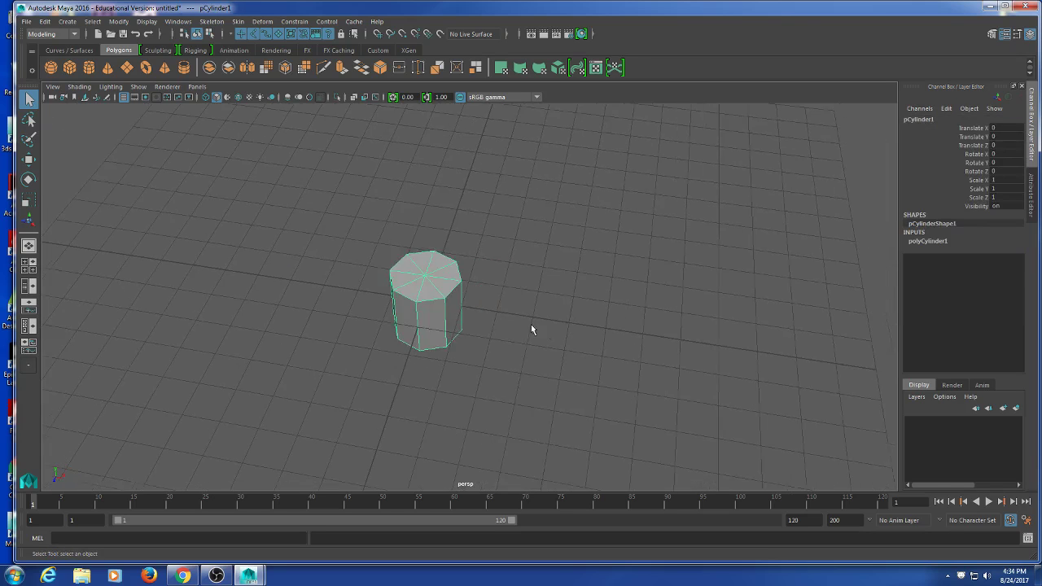
scroll(489, 282, "up", 4)
left_click_drag(489, 283, 453, 333, "alt")
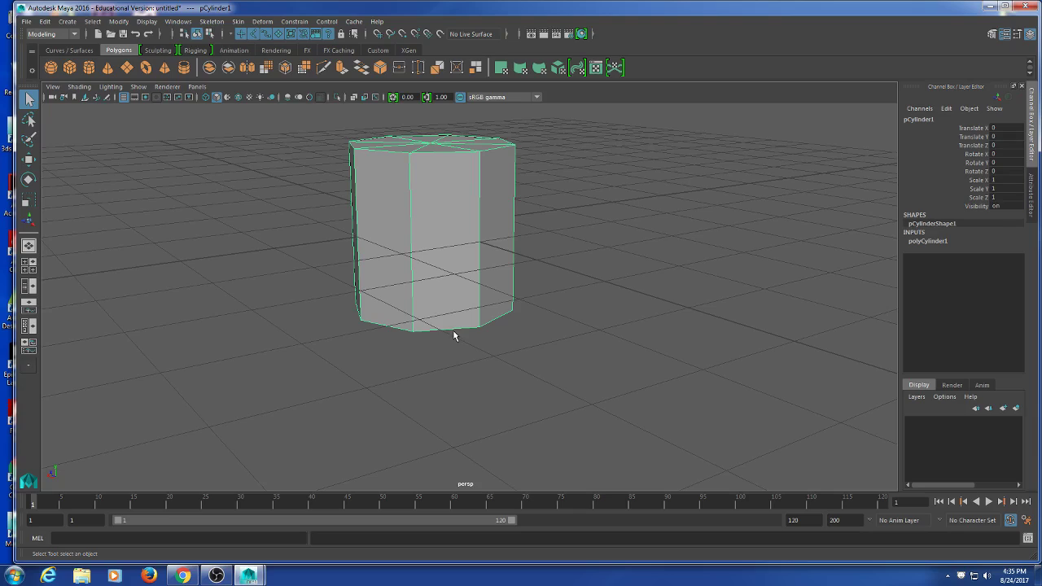
mouse_move(487, 341)
left_mouse_down("alt")
mouse_move(442, 344)
mouse_move(477, 300)
mouse_move(485, 353)
mouse_move(489, 337)
left_mouse_up("alt")
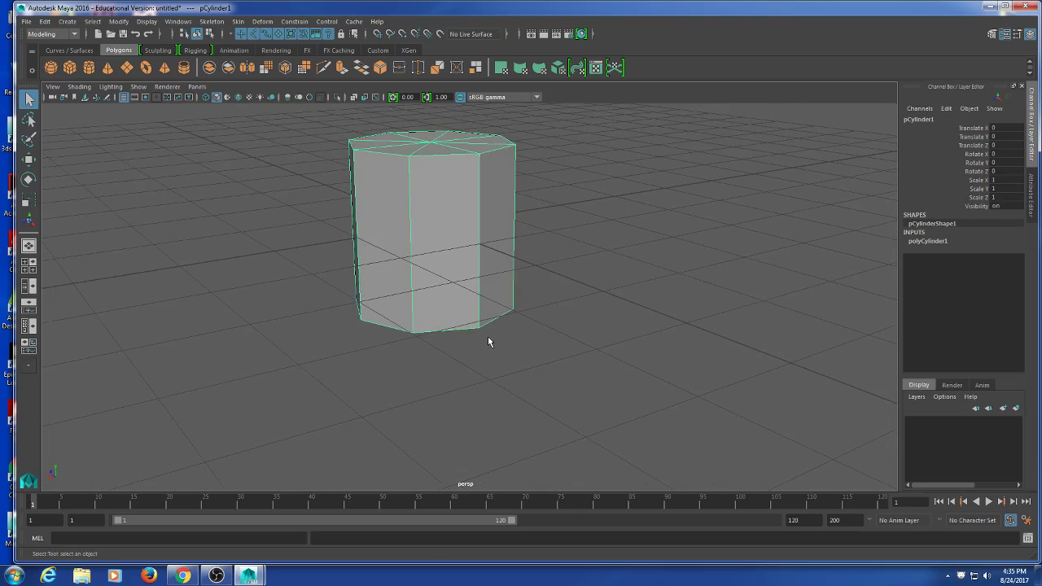
Try moving the cylinder vertically along its Y axis with the Move tool, and undo the moves.
key("w")
right_click_drag(488, 336, 485, 335, "alt")
left_click_drag(485, 334, 456, 258, "alt")
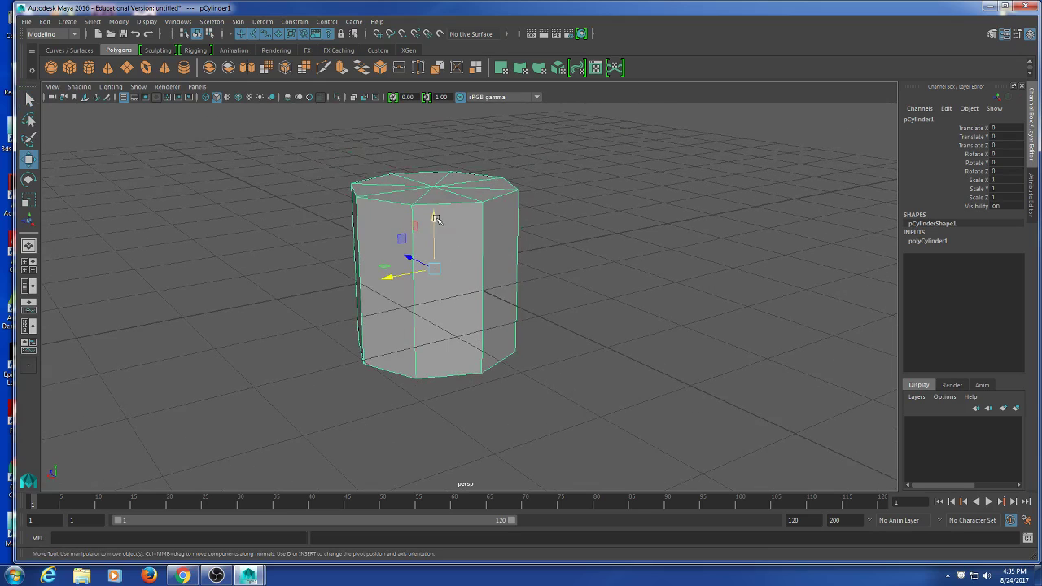
left_click_drag(435, 218, 500, 158)
key("ctrl+z")
key("ctrl+z")
key("ctrl+z")
key("ctrl+z")
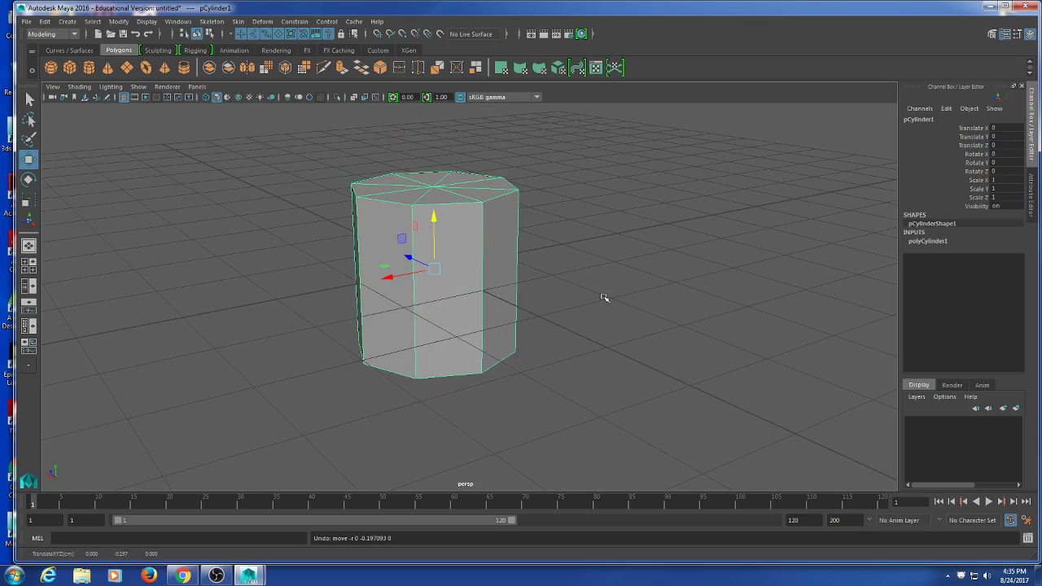
Move the cylinder's pivot point straight down along Y to just below its base, and leave pivot editing.
left_click_drag(603, 297, 600, 360, "alt")
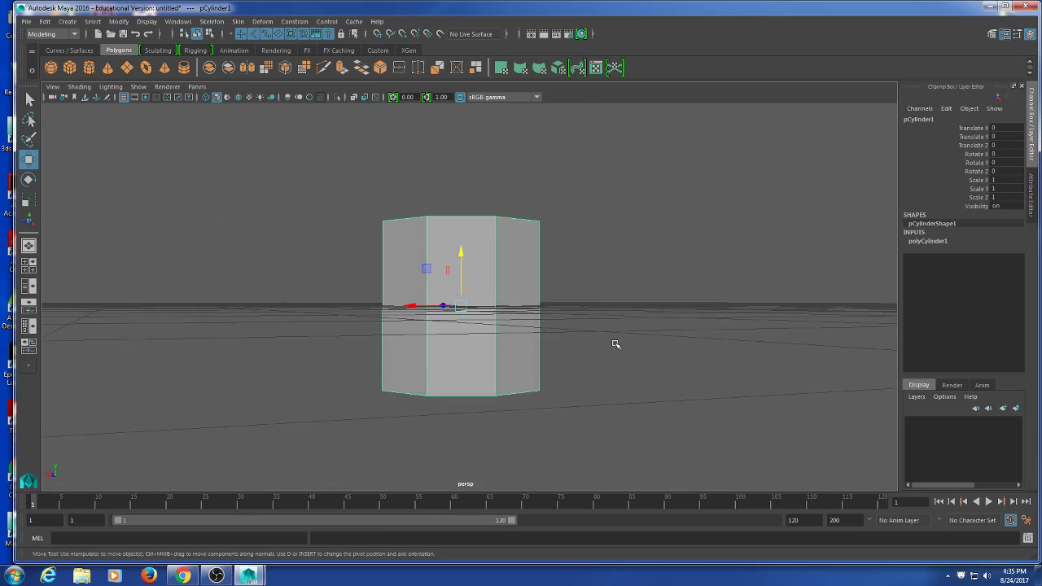
key("Insert")
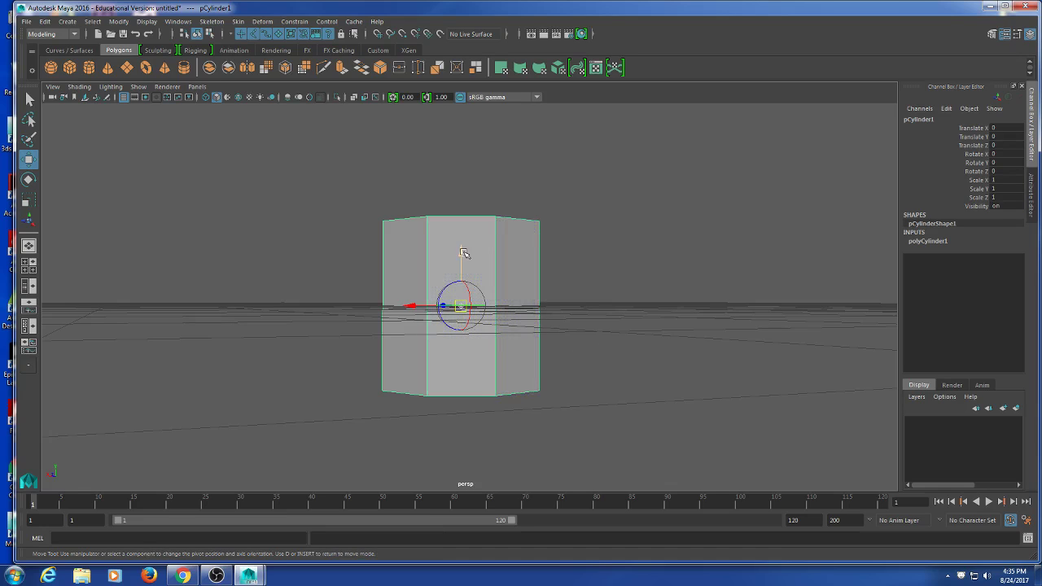
left_click_drag(461, 254, 500, 371)
key("d")
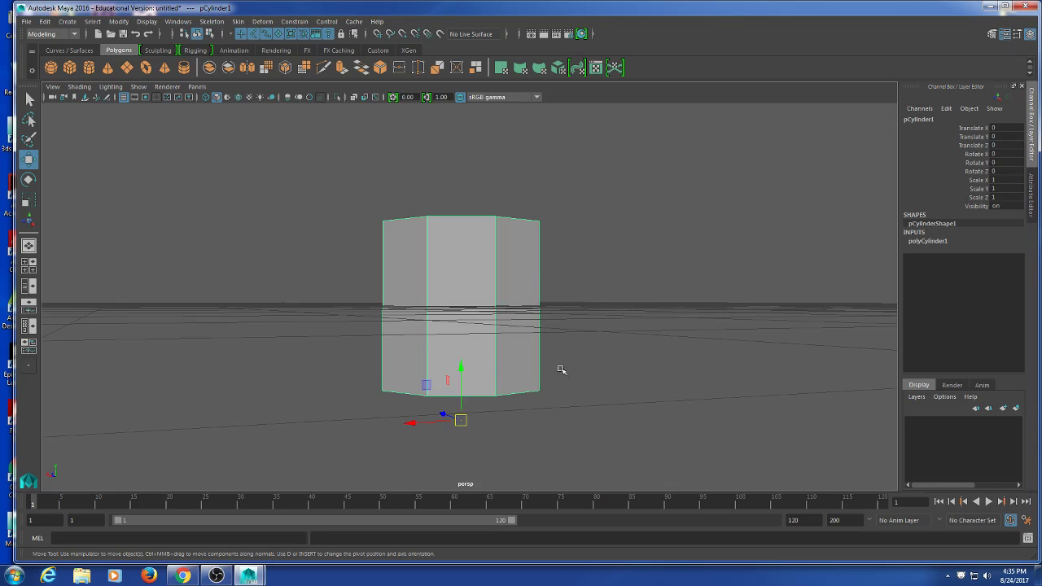
left_click_drag(561, 369, 614, 400, "alt")
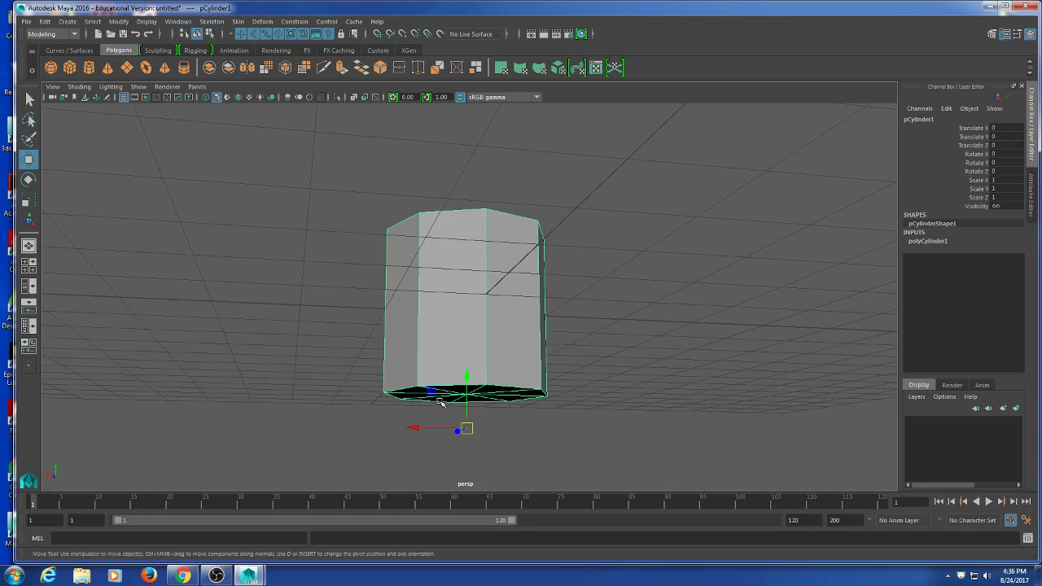
Move the cylinder's pivot up by eye to its bottom face and check its placement from a low angle.
key("d")
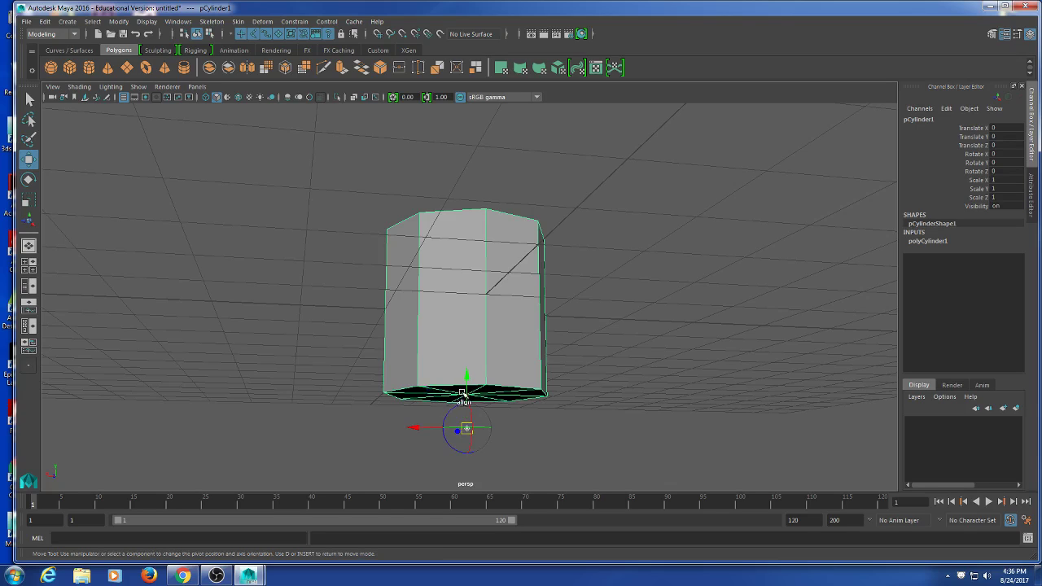
left_click_drag(467, 379, 526, 348)
left_click(616, 345)
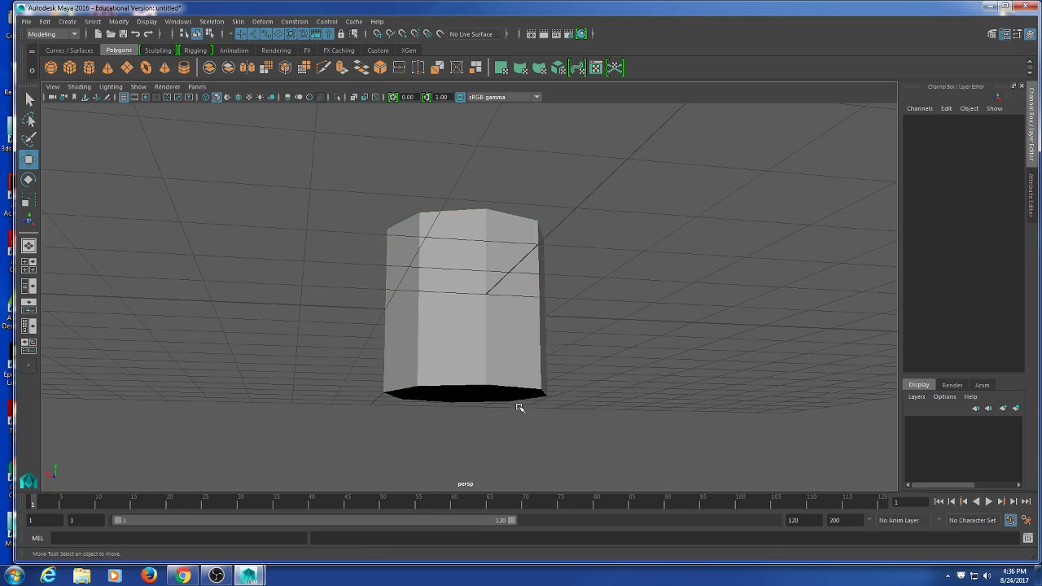
left_click_drag(590, 392, 584, 398, "alt")
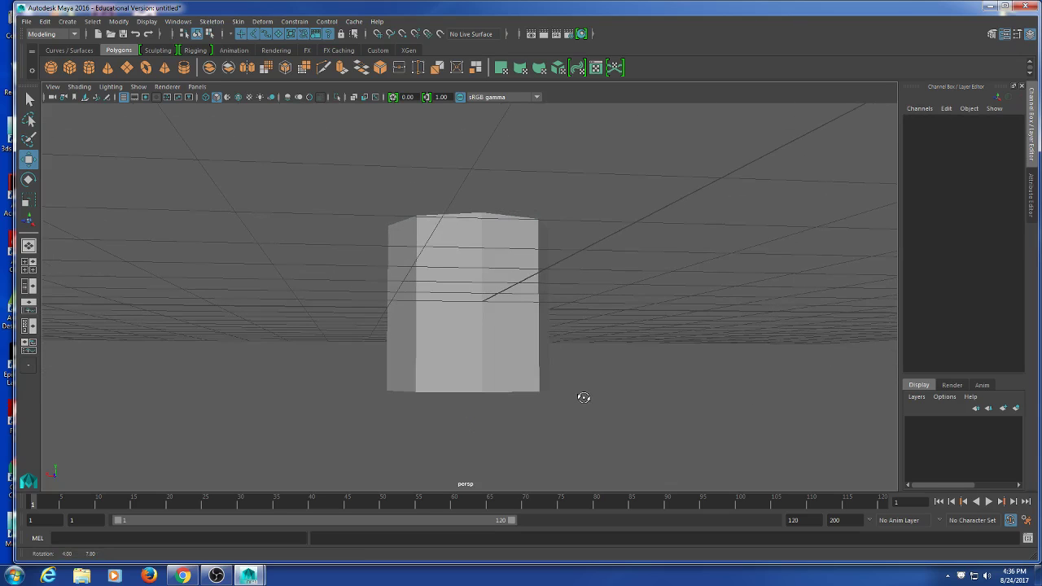
left_click(484, 384)
left_click_drag(488, 395, 493, 418, "alt")
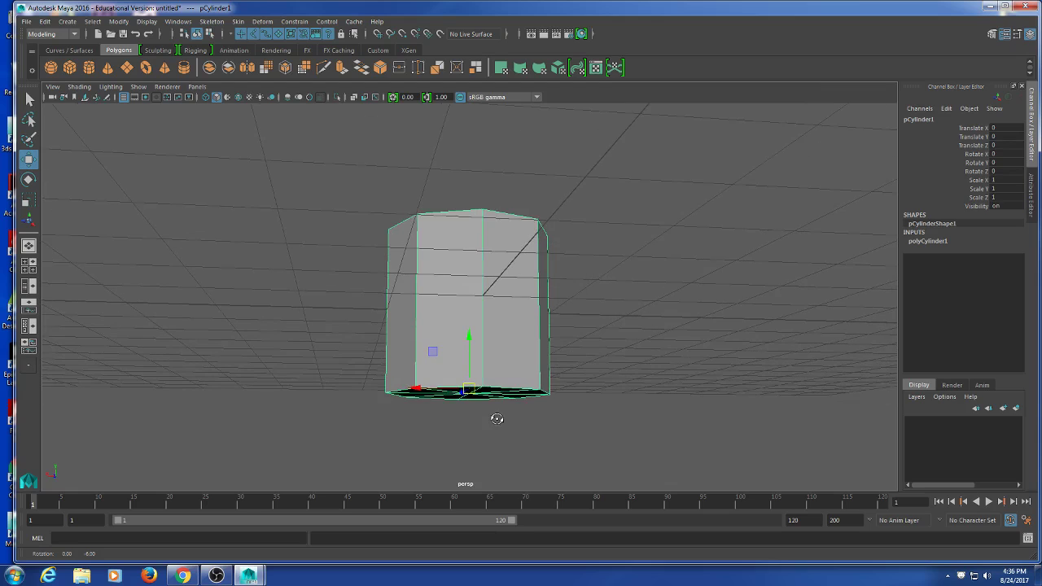
Move the cylinder's pivot straight down below the base, to about -1.31 in Y.
key("d")
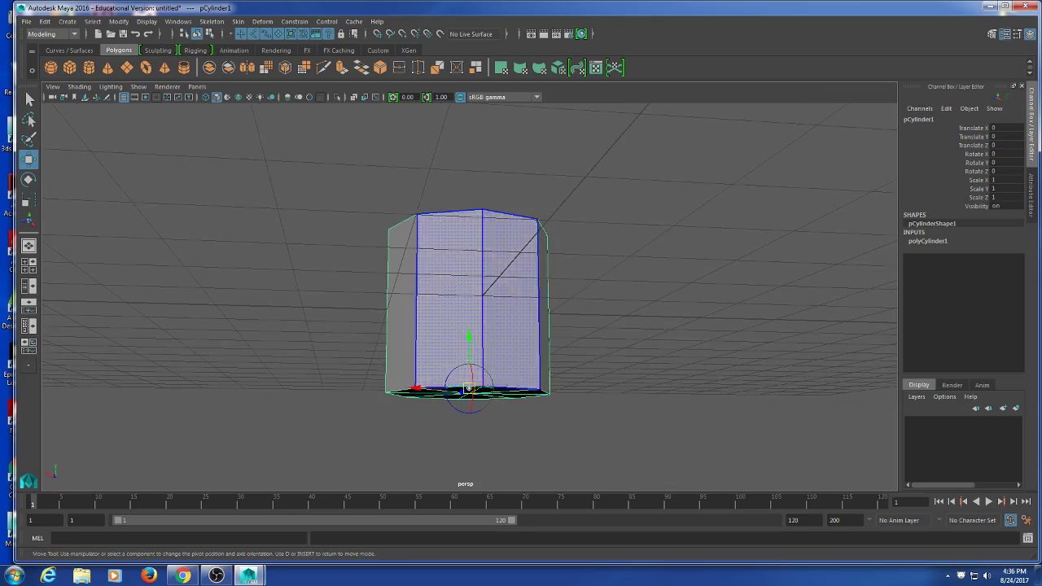
left_click_drag(468, 335, 461, 366)
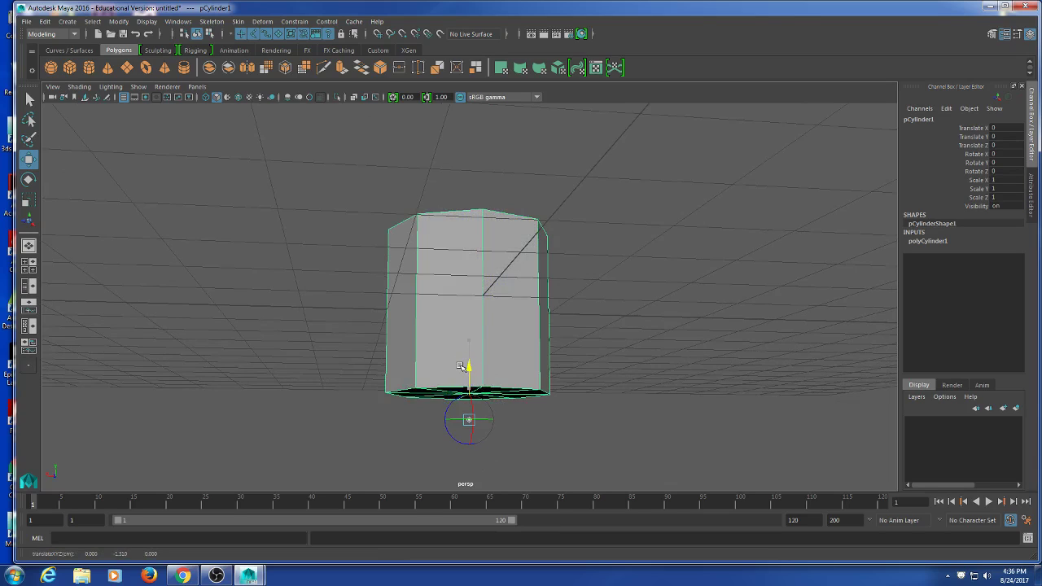
key("d")
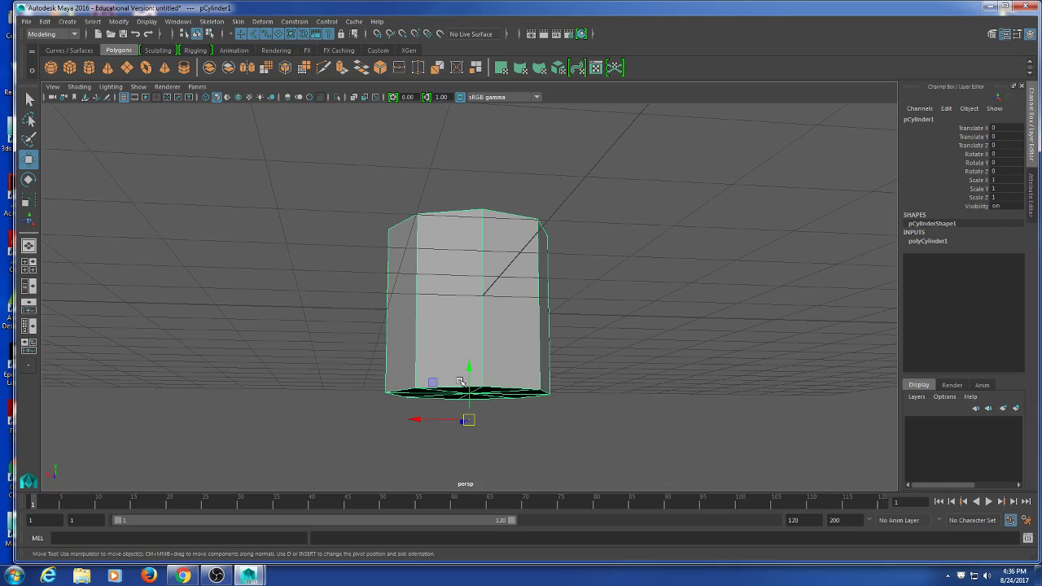
Snap the cylinder's pivot vertically to the height of its bottom vertices using vertex snapping.
key("d")
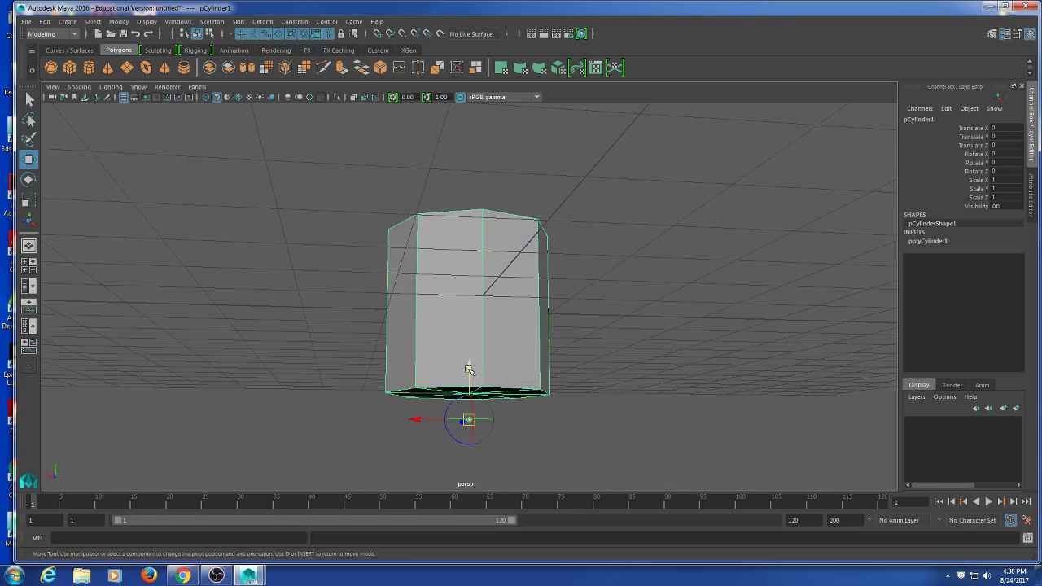
key("v")
left_click(468, 370)
left_click_drag(468, 370, 470, 359)
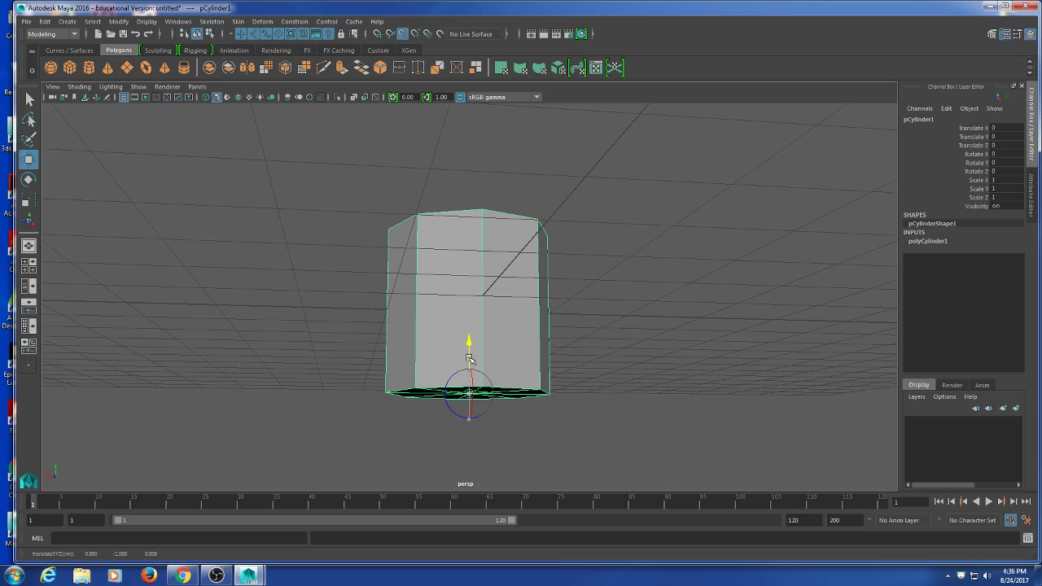
key("d")
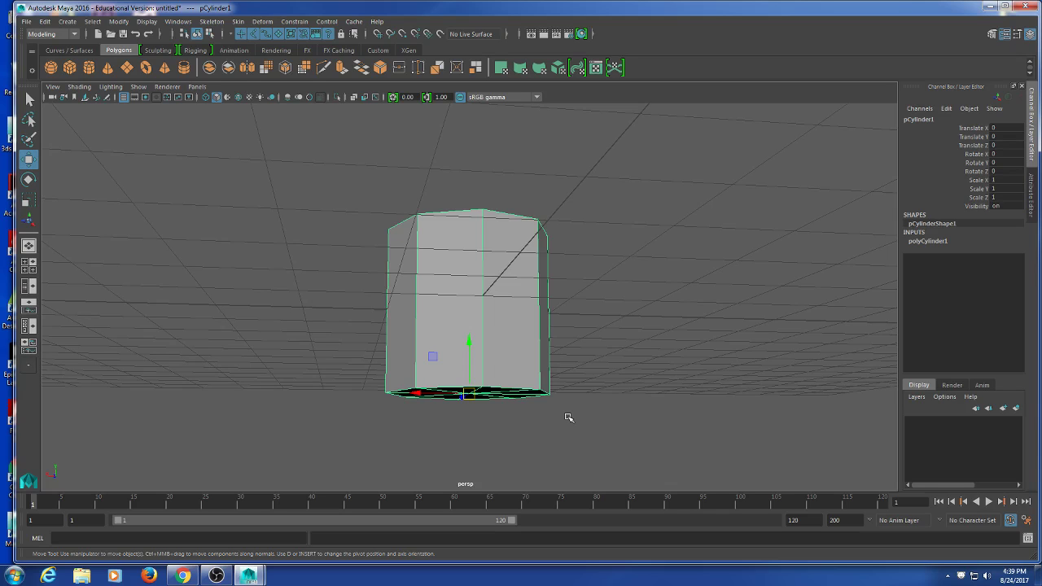
Snap the cylinder's pivot to the centre vertex of its top cap.
left_click_drag(866, 267, 708, 356, "alt")
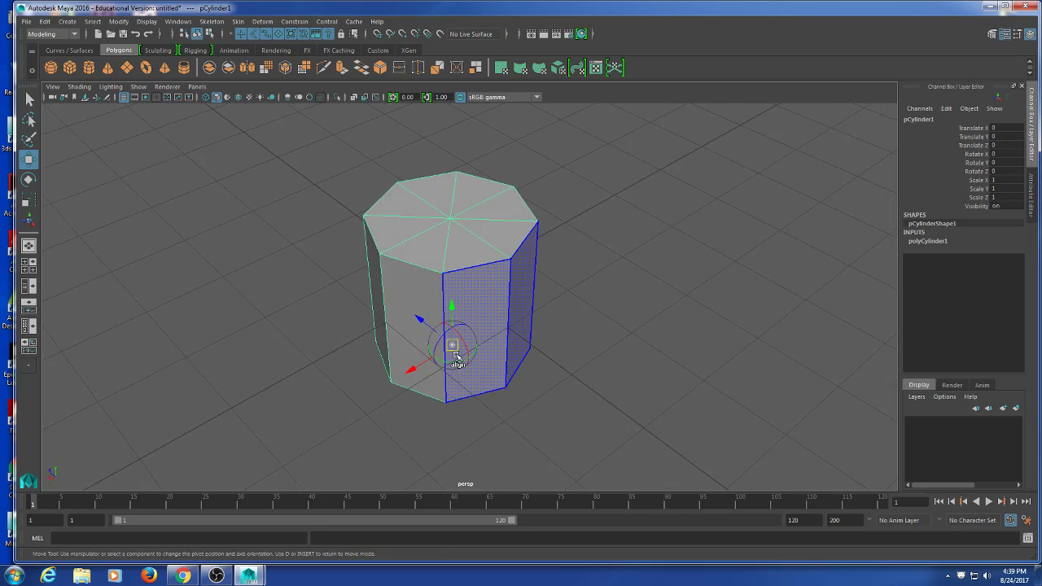
key("d")
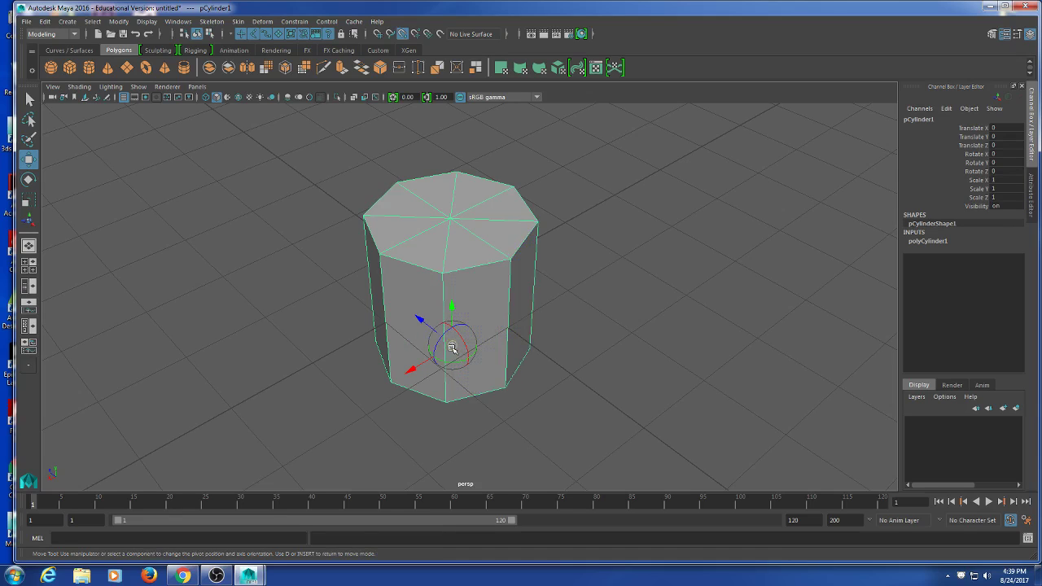
left_click_drag(453, 352, 451, 219)
key("d")
key("d")
key("d")
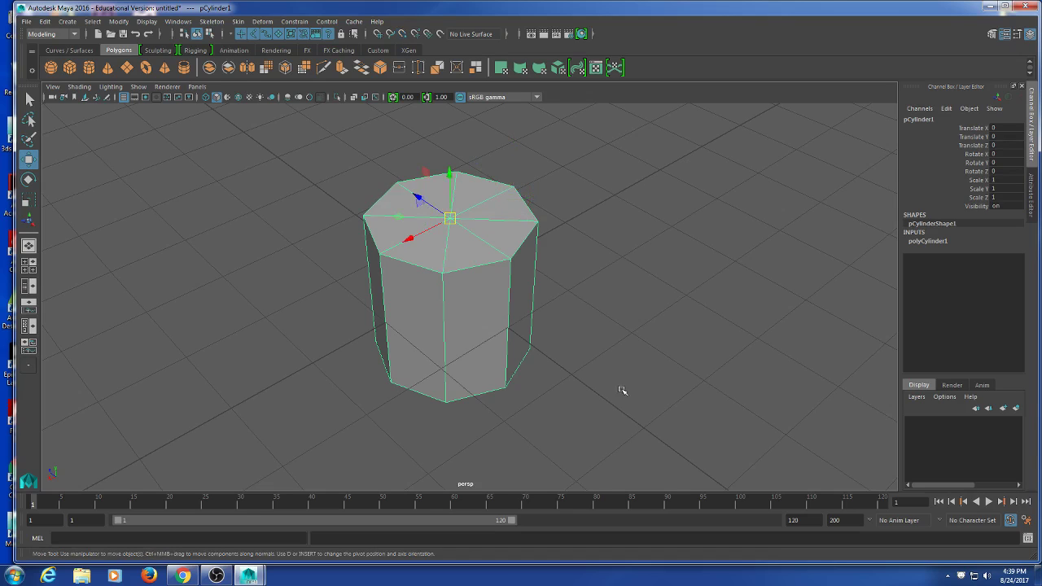
Snap the cylinder's pivot to the centre vertex of its bottom cap.
left_click_drag(558, 383, 581, 323, "alt")
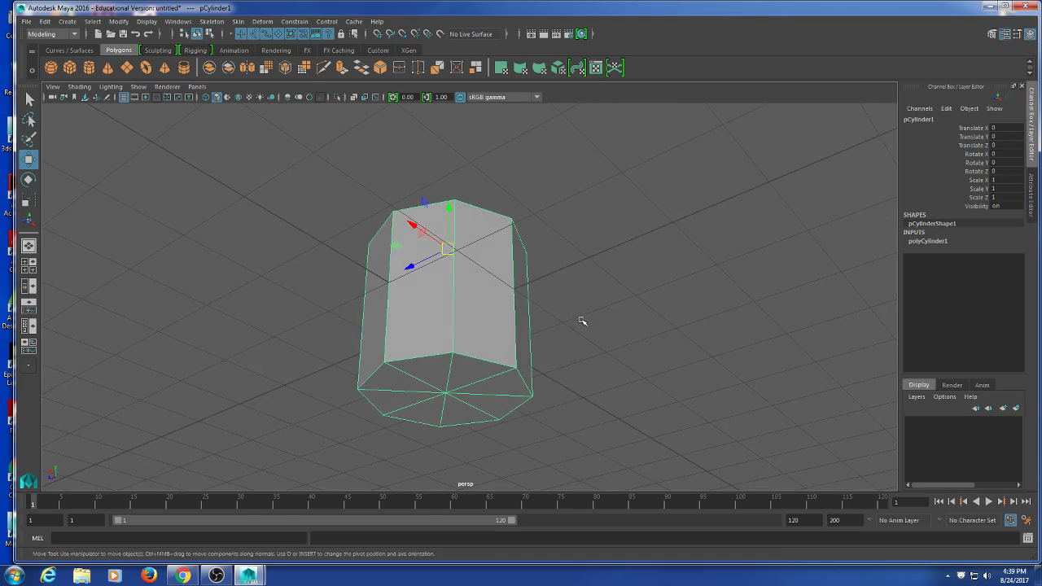
key("d")
left_click_drag(444, 247, 446, 393)
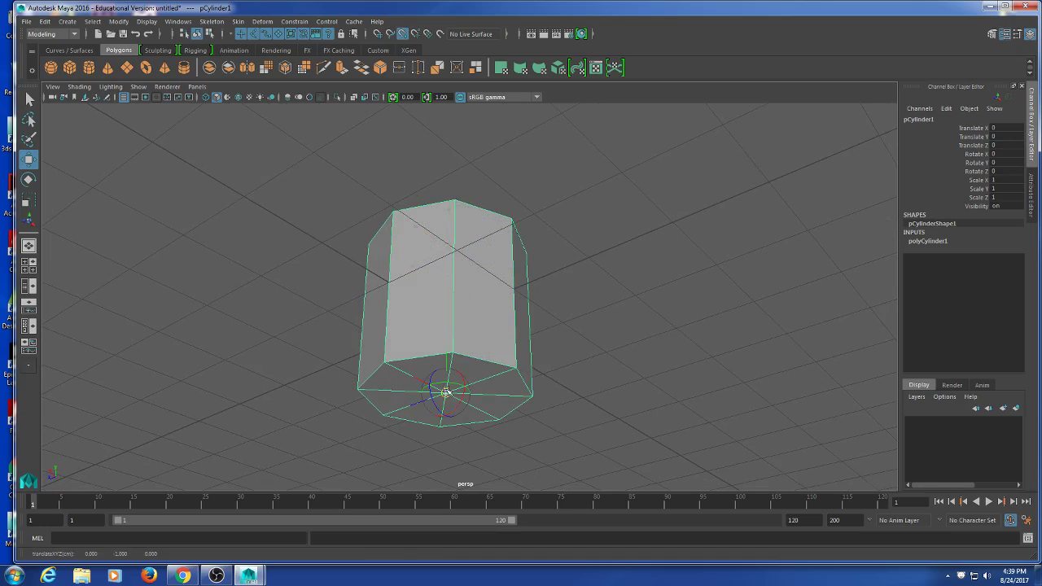
key("d")
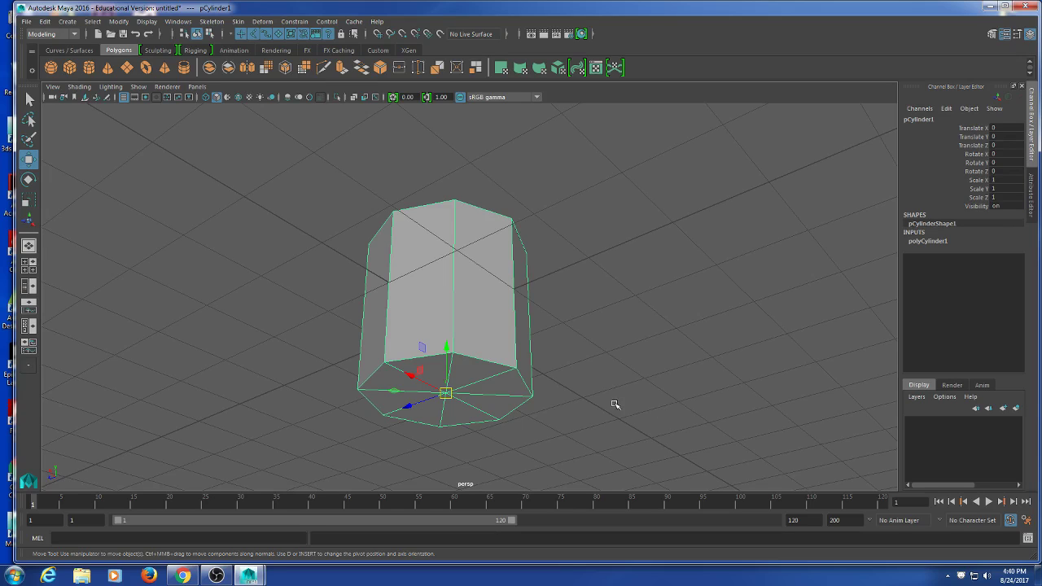
Move the cylinder up with snapping so its base rests on the grid at the origin, with Translate Y 1.
left_click_drag(617, 407, 692, 419, "alt")
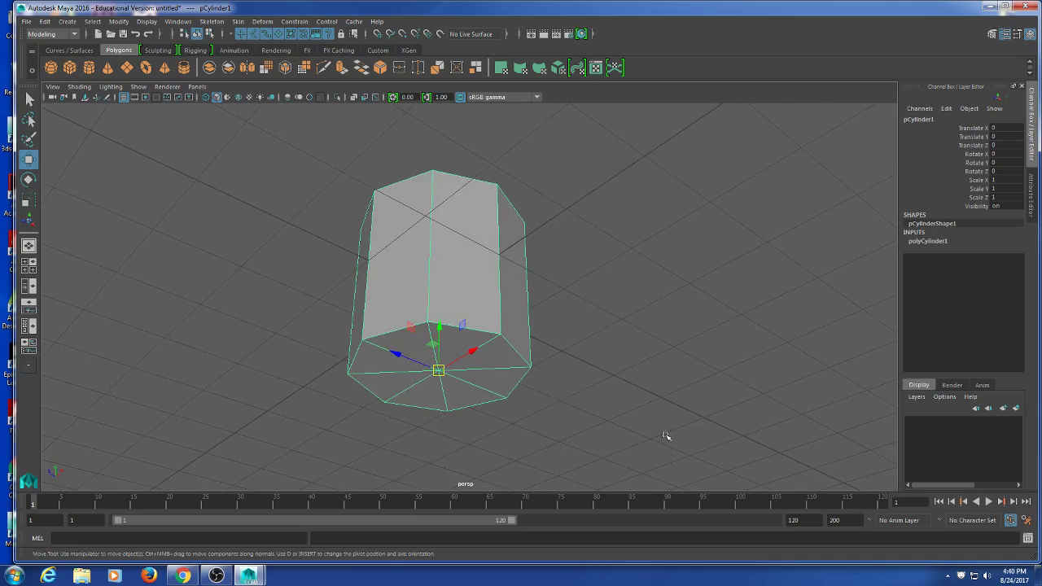
key("v")
left_click_drag(439, 371, 439, 294)
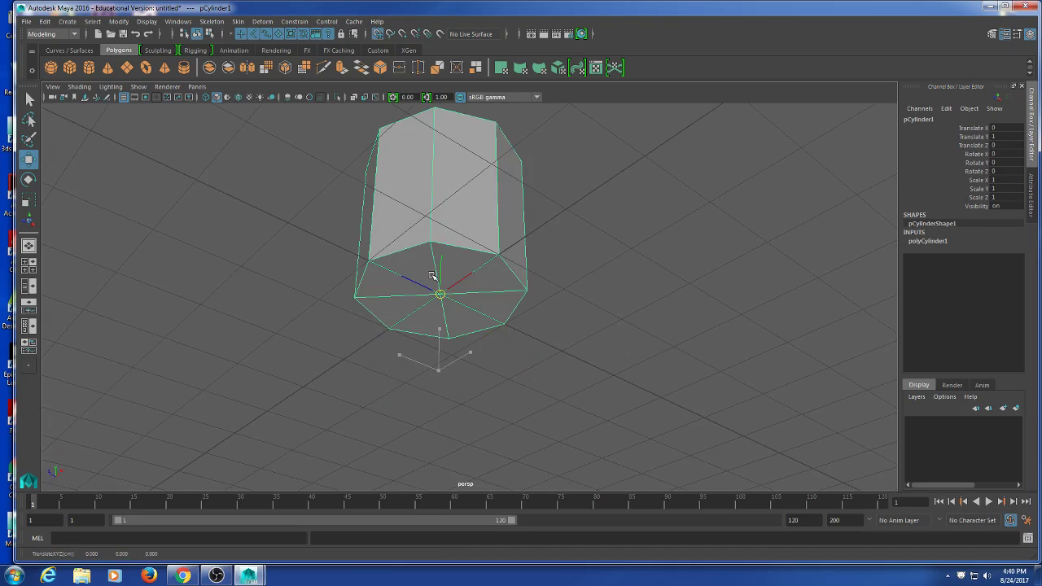
Try sliding the cylinder between grid points with grid snapping and return it to the origin.
left_click_drag(591, 351, 612, 379, "alt")
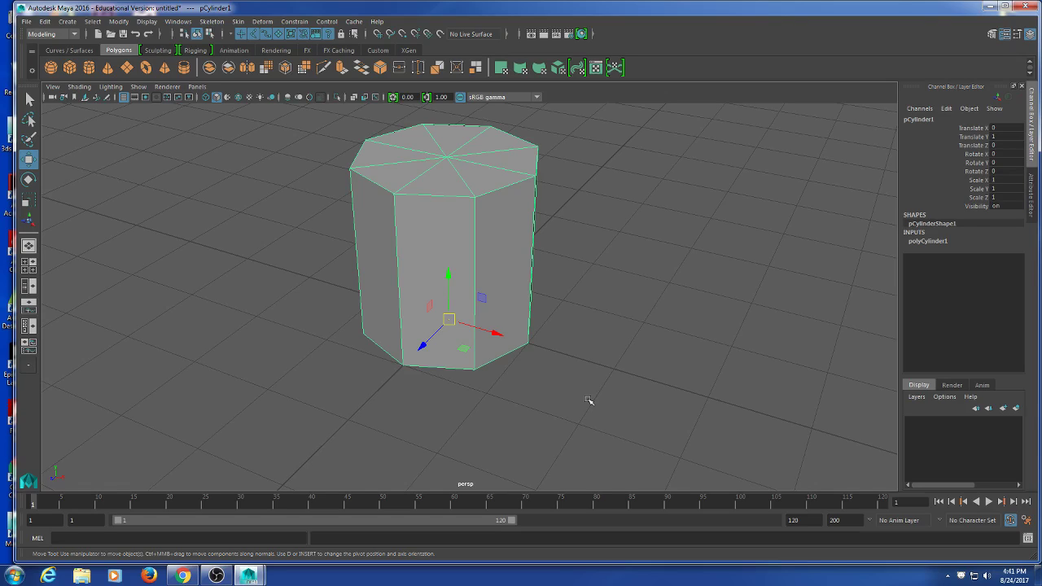
key("x")
mouse_move(453, 318)
left_mouse_down()
mouse_move(613, 347)
mouse_move(248, 376)
mouse_move(405, 384)
mouse_move(684, 313)
mouse_move(627, 268)
mouse_move(461, 319)
left_mouse_up()
key("x")
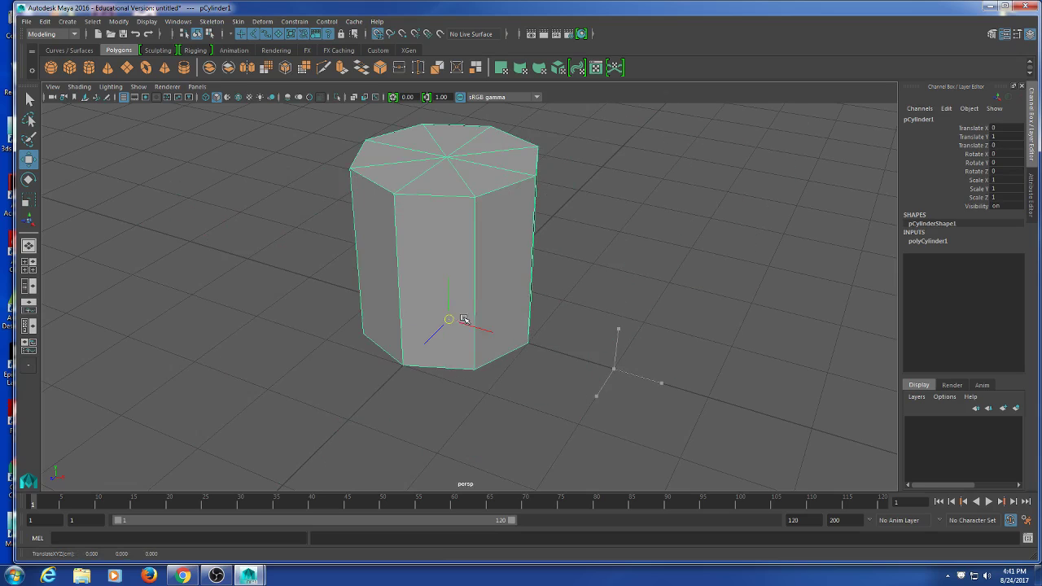
Deselect the cylinder, create a polygon cube and scale it uniformly to about 2.168.
scroll(542, 365, "down", 6)
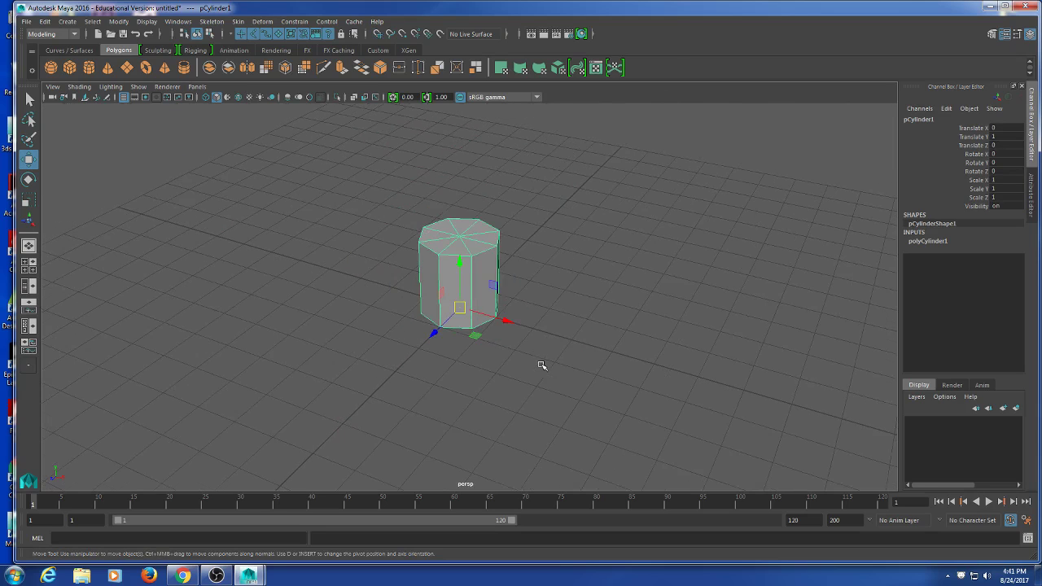
left_click_drag(542, 366, 237, 359, "alt")
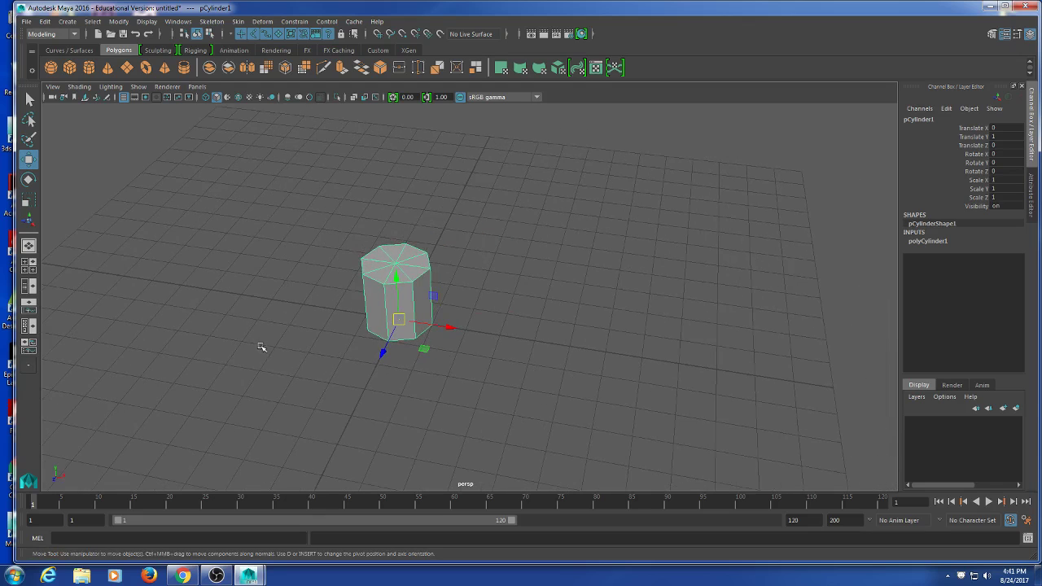
middle_click_drag(260, 349, 231, 350, "alt")
key("q")
left_click(195, 374)
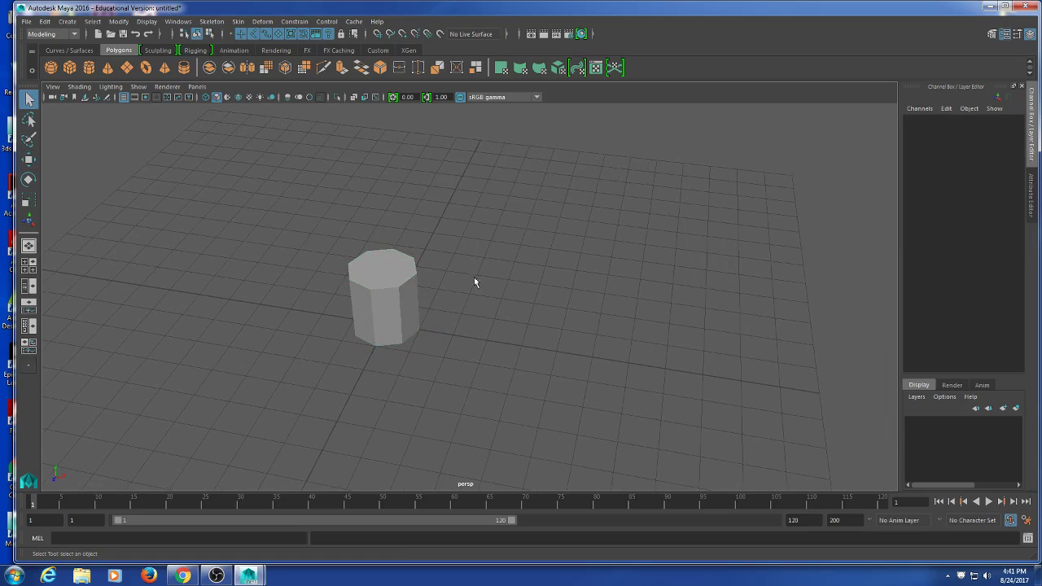
left_click(70, 68)
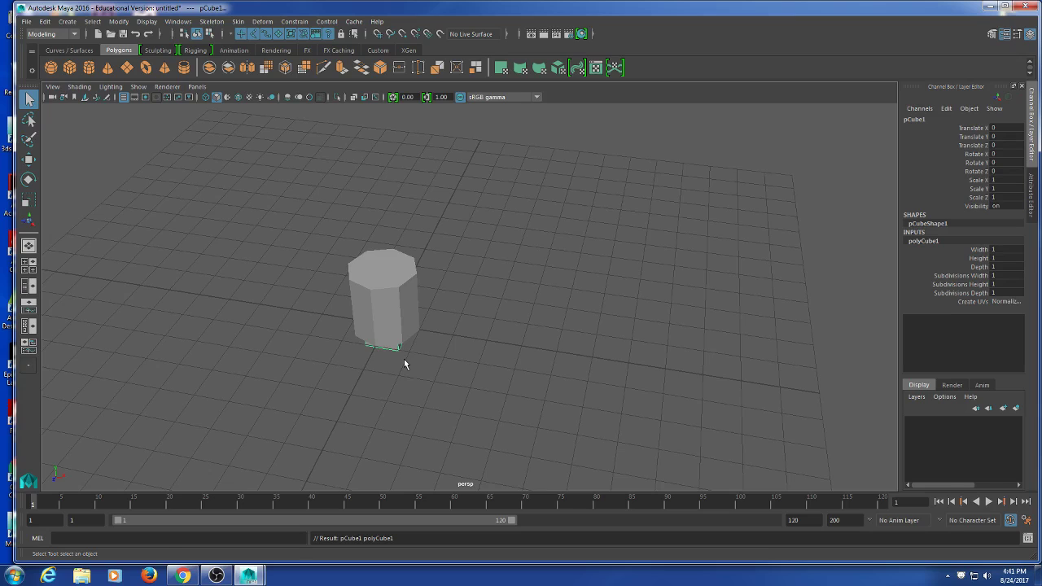
key("e")
key("r")
left_click_drag(386, 324, 569, 307)
Position the cube beside the cylinder, above the grid, at about X 5.067, Y 1.524, Z -1.137.
key("w")
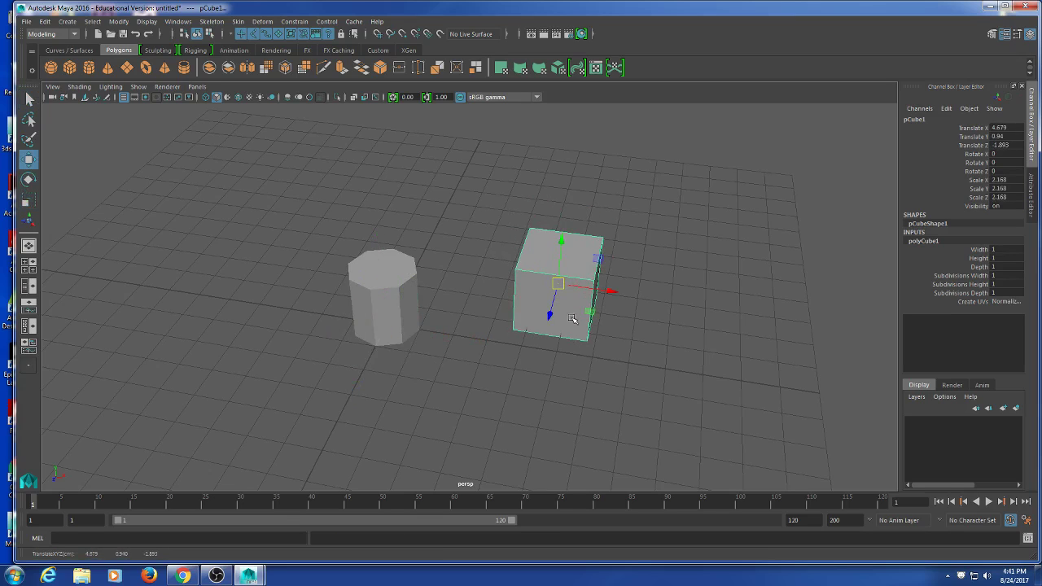
left_click_drag(561, 246, 561, 231)
left_click(464, 393)
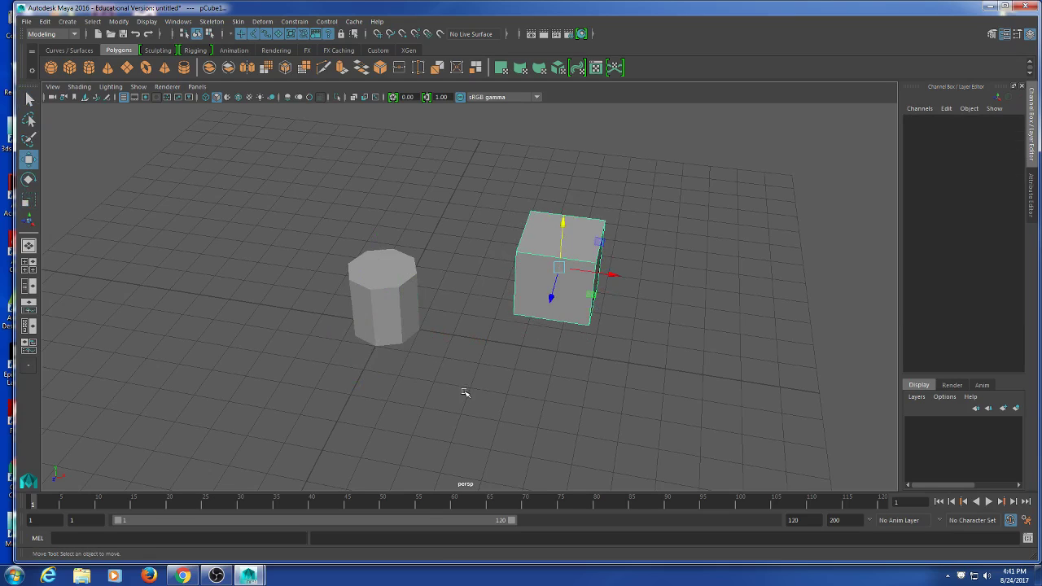
left_click(389, 339)
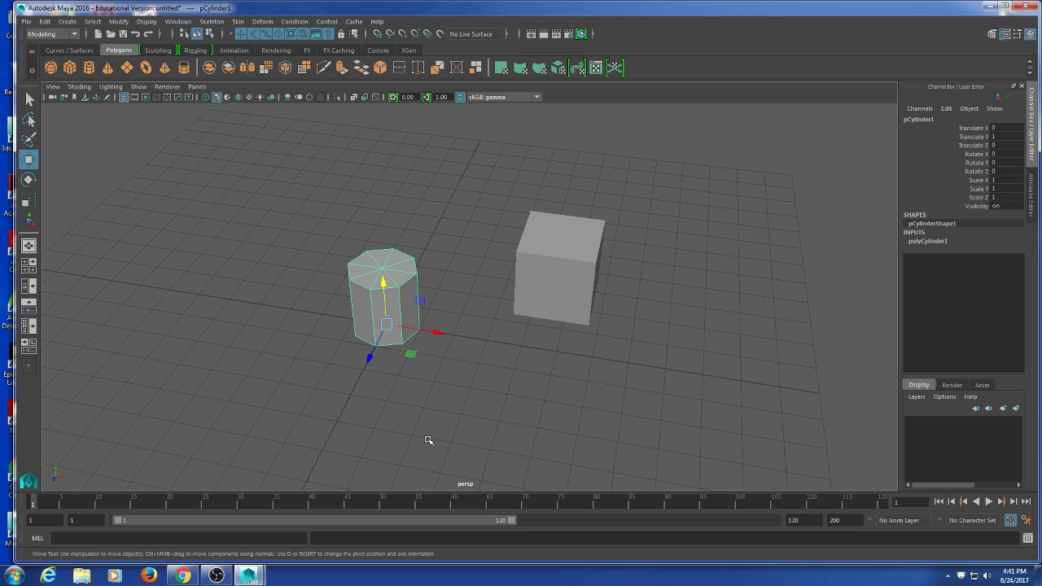
left_click(564, 295)
left_click_drag(605, 269, 622, 272)
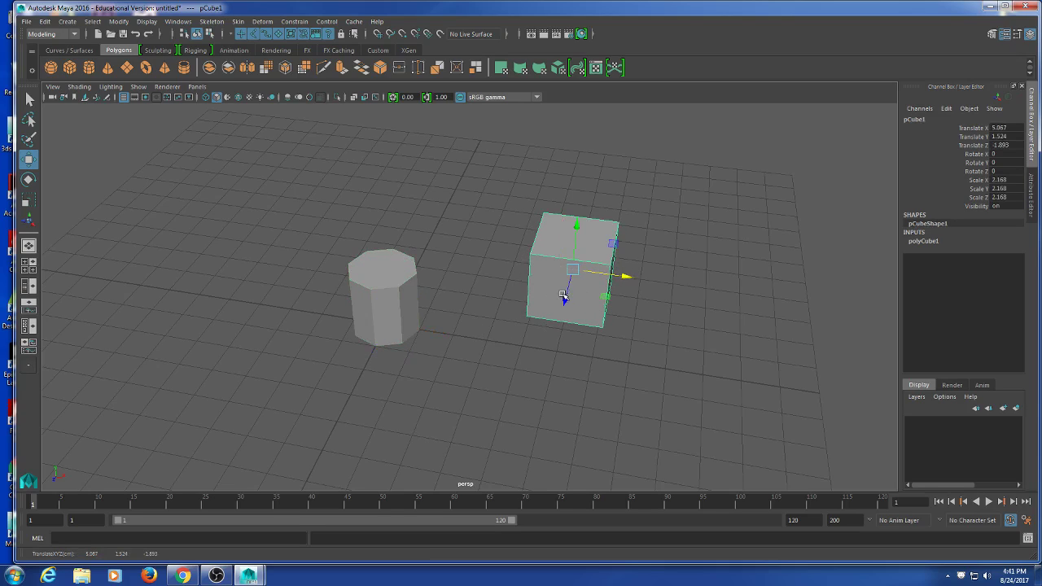
left_click_drag(565, 298, 564, 317)
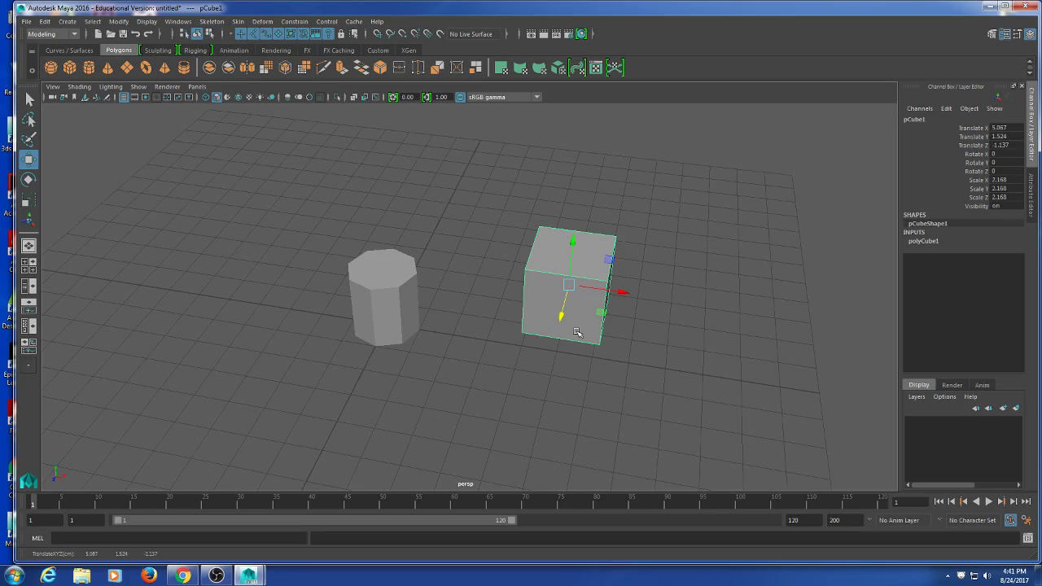
Duplicate the cylinder and vertex-snap the copy's base centre onto the cube's top corner at the positive X and Z side.
left_click(406, 320)
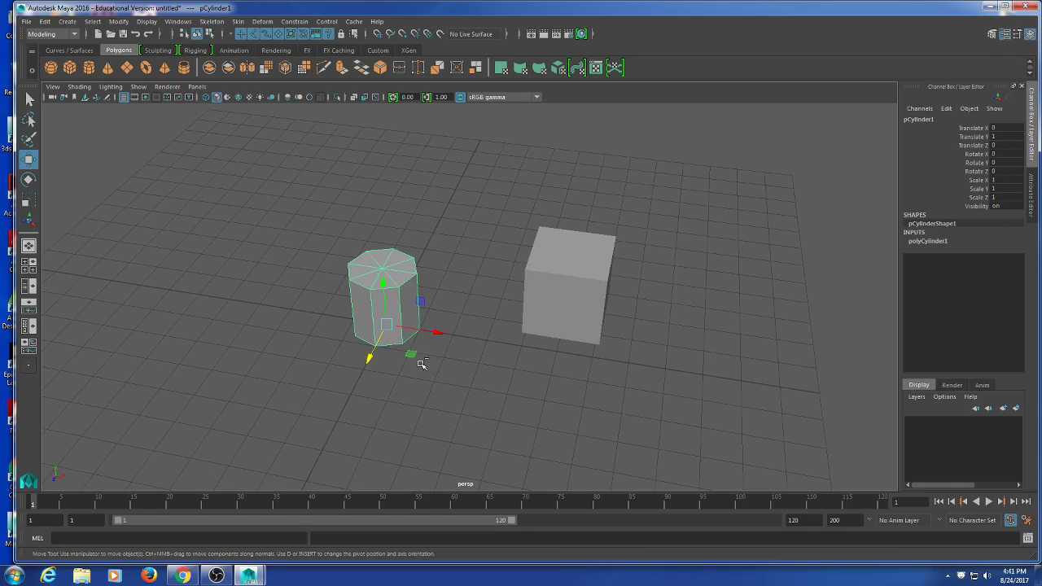
key("ctrl+d")
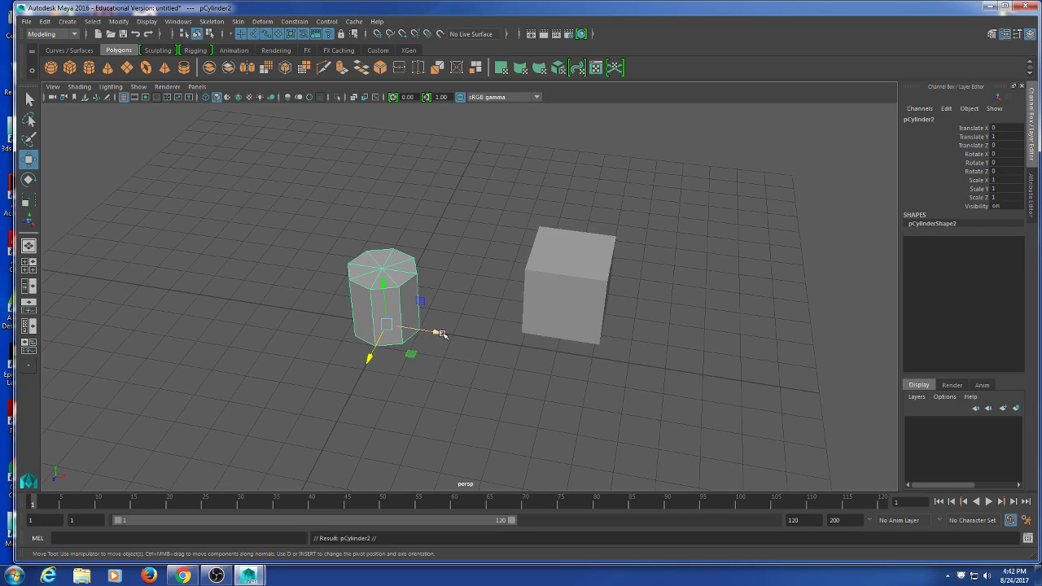
left_click_drag(412, 354, 469, 273)
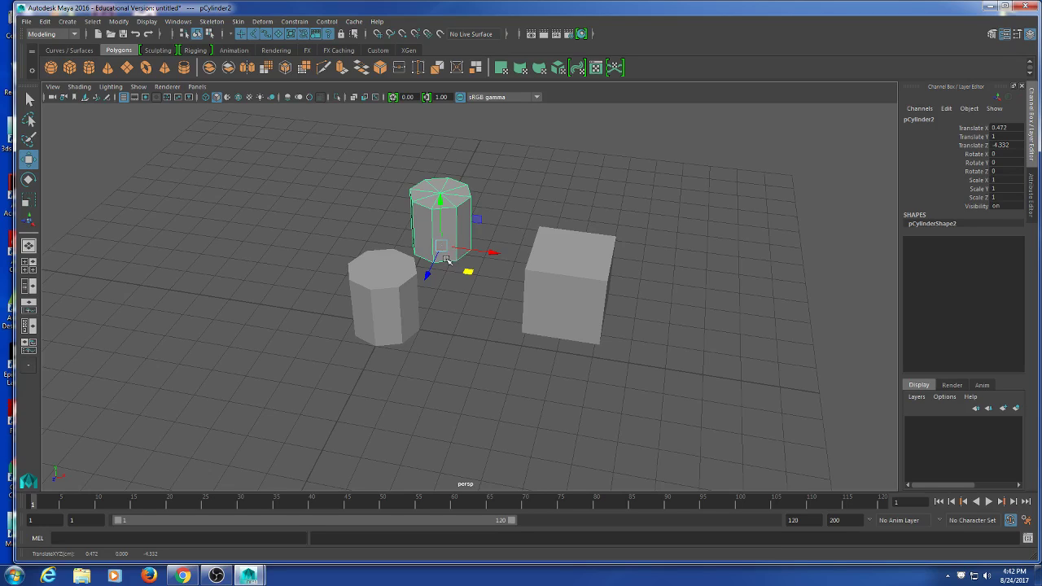
key("v")
left_click_drag(443, 249, 605, 279)
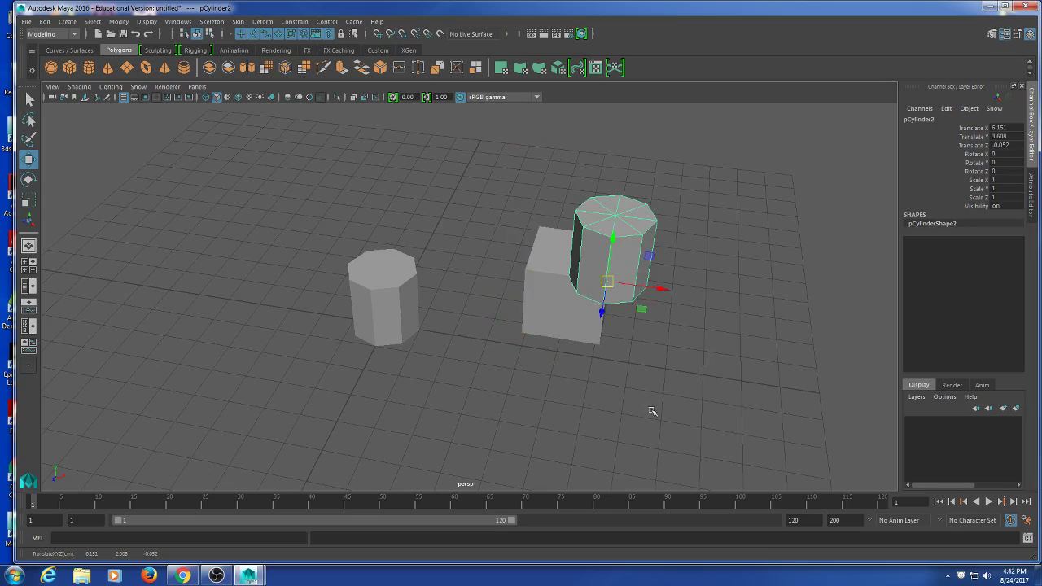
Lower the cylinder copy along the Y axis beside the cube's corner to about Translate Y 0.786.
left_click_drag(654, 419, 664, 346, "alt")
scroll(651, 371, "up", 6)
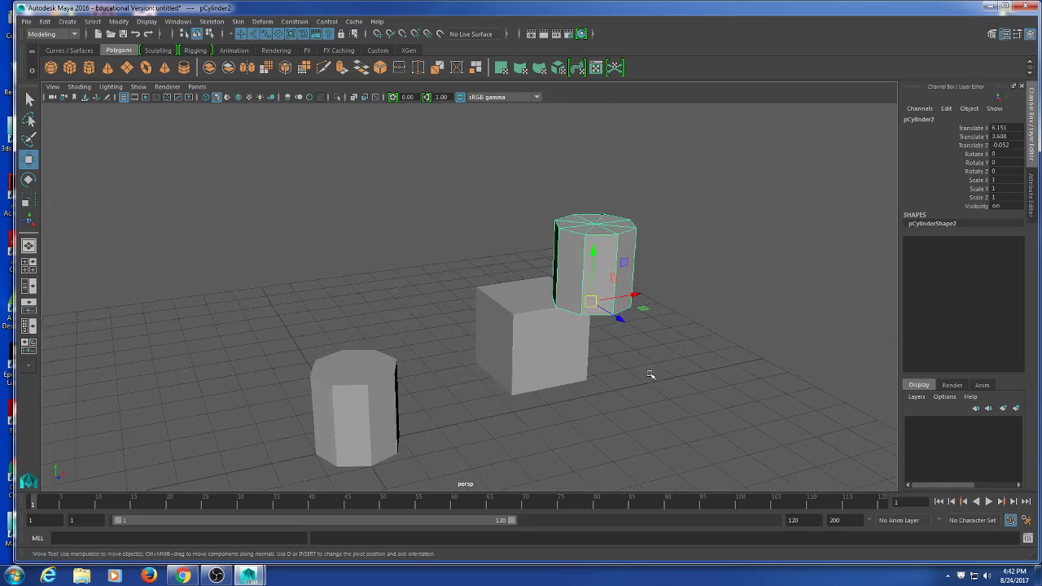
mouse_move(593, 368)
left_mouse_down("alt")
mouse_move(570, 353)
mouse_move(595, 374)
mouse_move(607, 353)
left_mouse_up("alt")
left_click_drag(522, 235, 482, 403)
left_click_drag(355, 399, 349, 325, "alt")
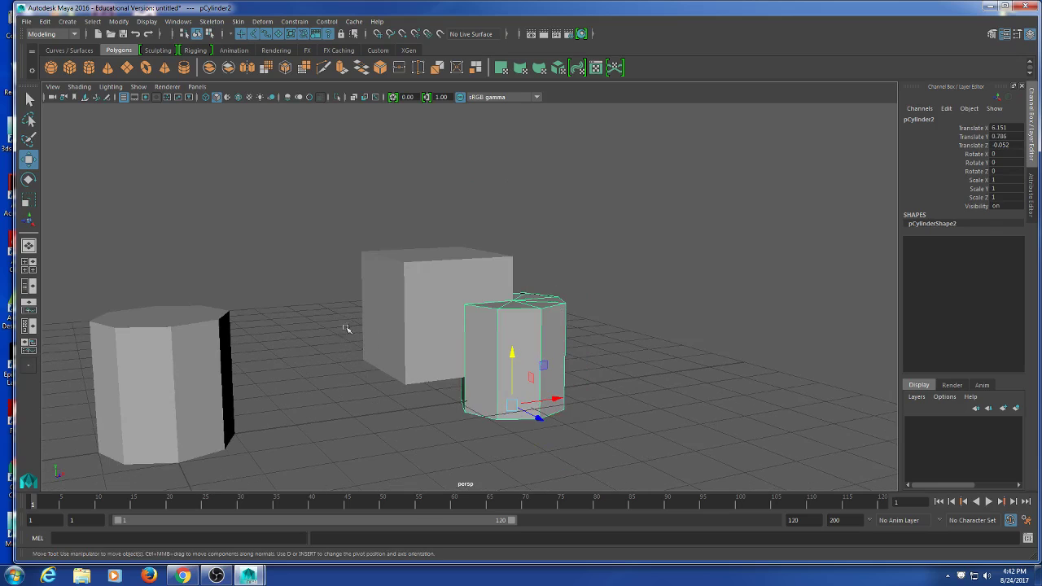
Subtract the cylinder copy from the cube with a Boolean difference, clear the selection and inspect the resulting notch.
key("q")
left_click(412, 292)
left_click(530, 333, "shift")
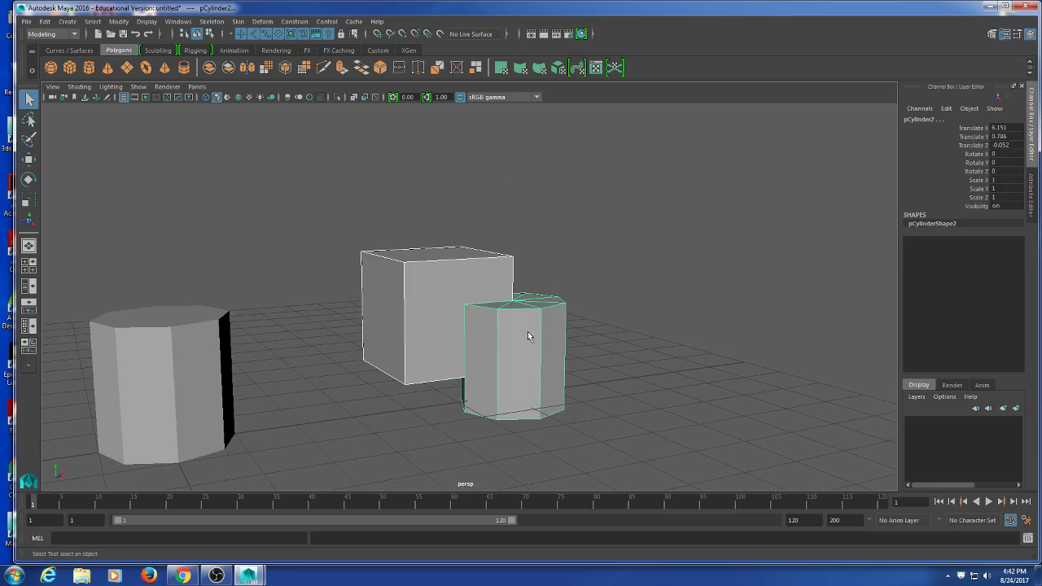
right_click_drag(693, 210, 782, 413, "shift")
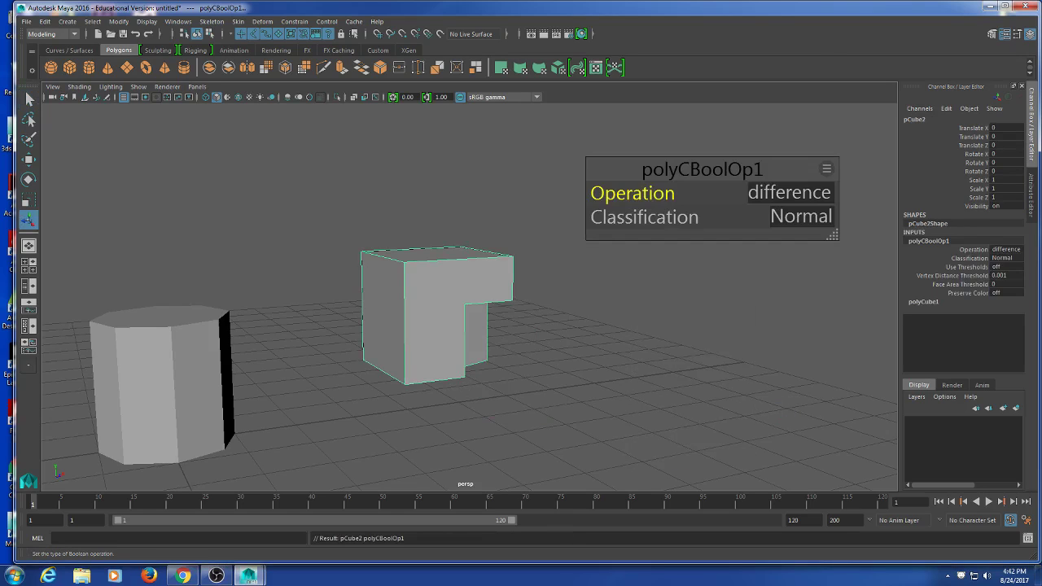
left_click(518, 367)
left_click_drag(546, 384, 596, 361, "alt")
left_click_drag(469, 366, 453, 344, "alt")
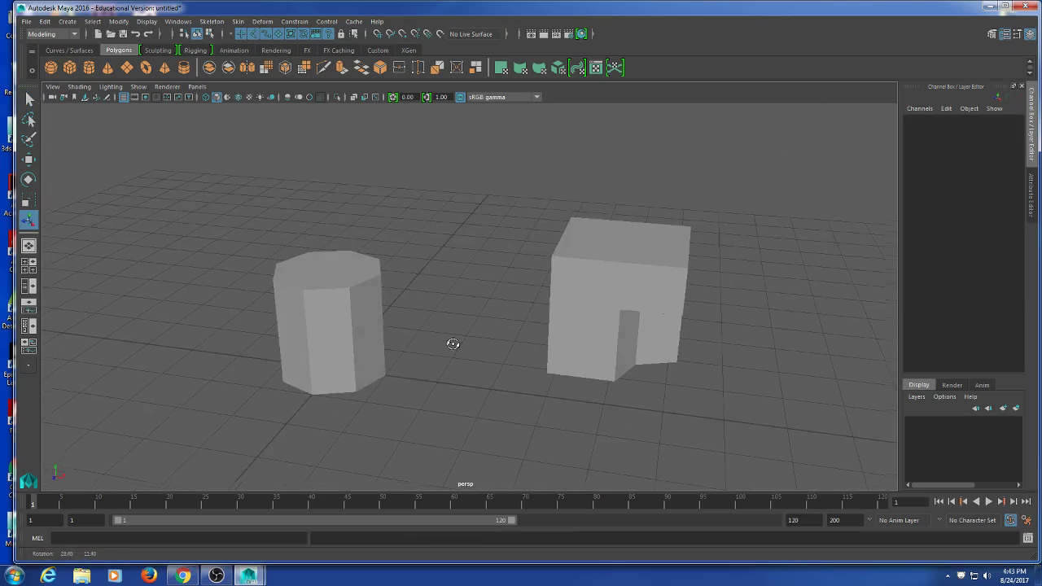
middle_click_drag(453, 356, 429, 353, "alt")
left_click_drag(429, 352, 454, 349, "alt")
Delete the notched cube, keeping only the original cylinder.
left_click(388, 356)
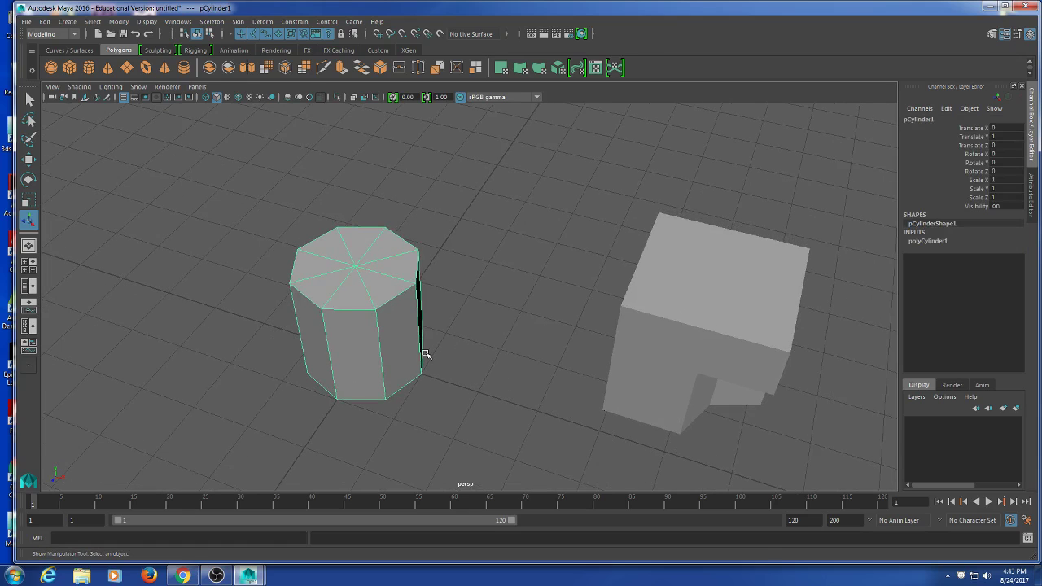
left_click_drag(520, 341, 596, 338, "alt")
left_click(626, 371)
key("Delete")
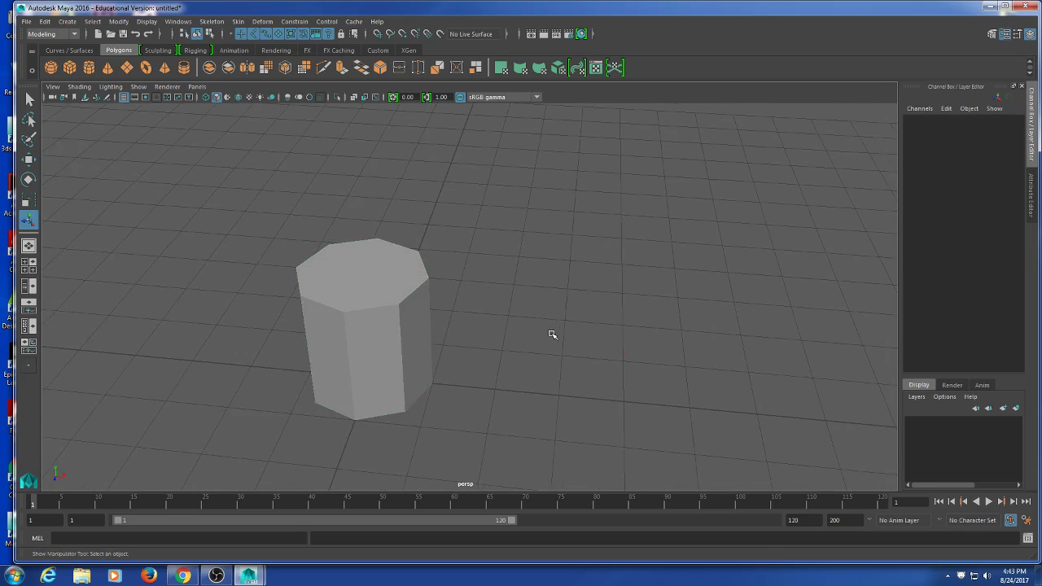
left_click_drag(521, 377, 307, 421, "alt")
Duplicate the cylinder and move the copy along the X axis to about Translate X 3.042.
key("q")
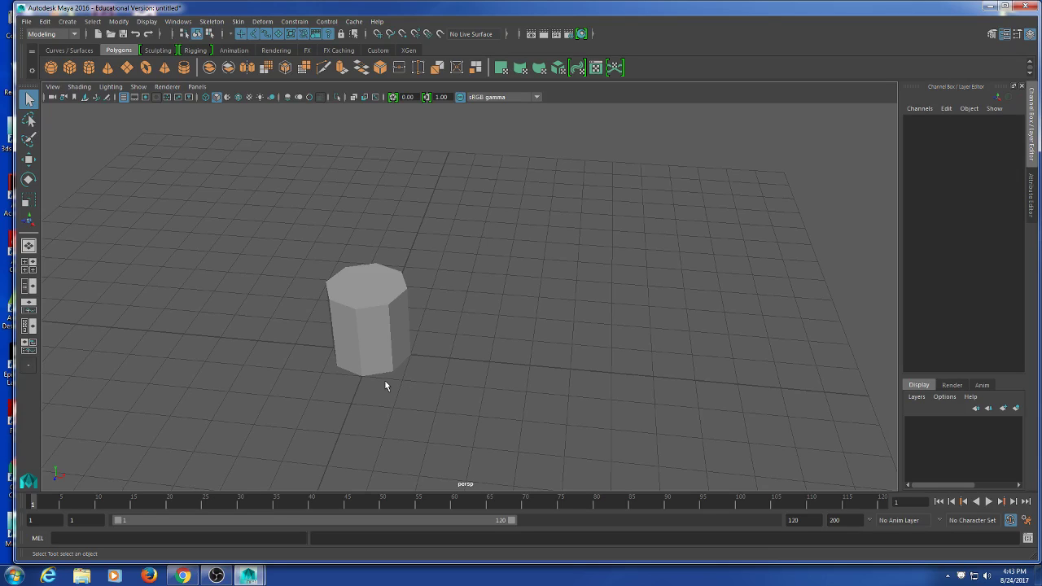
left_click_drag(402, 374, 340, 385, "alt")
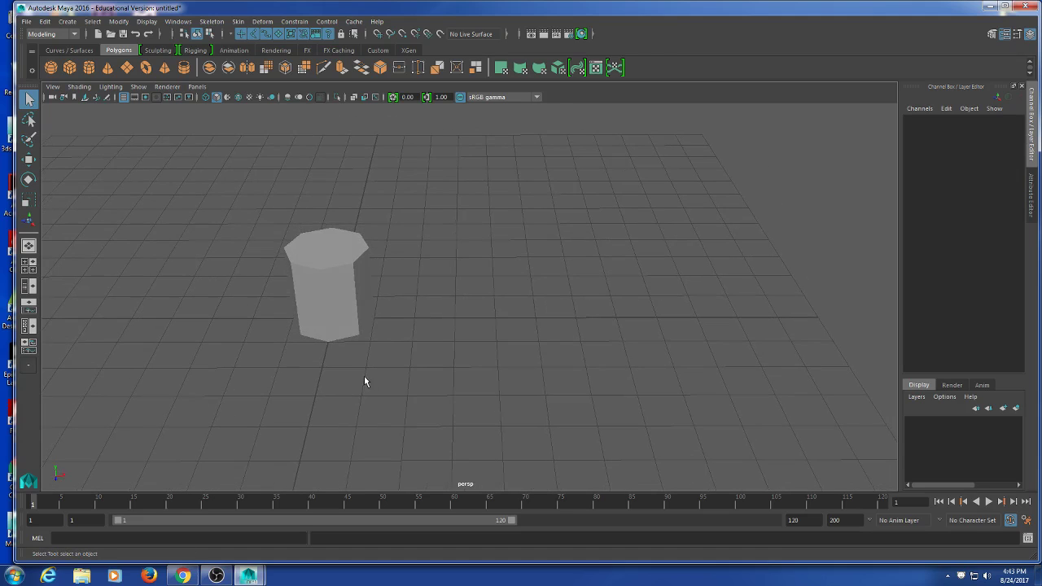
left_click(305, 326)
left_click_drag(305, 325, 298, 381, "alt")
left_click_drag(303, 249, 349, 376, "alt")
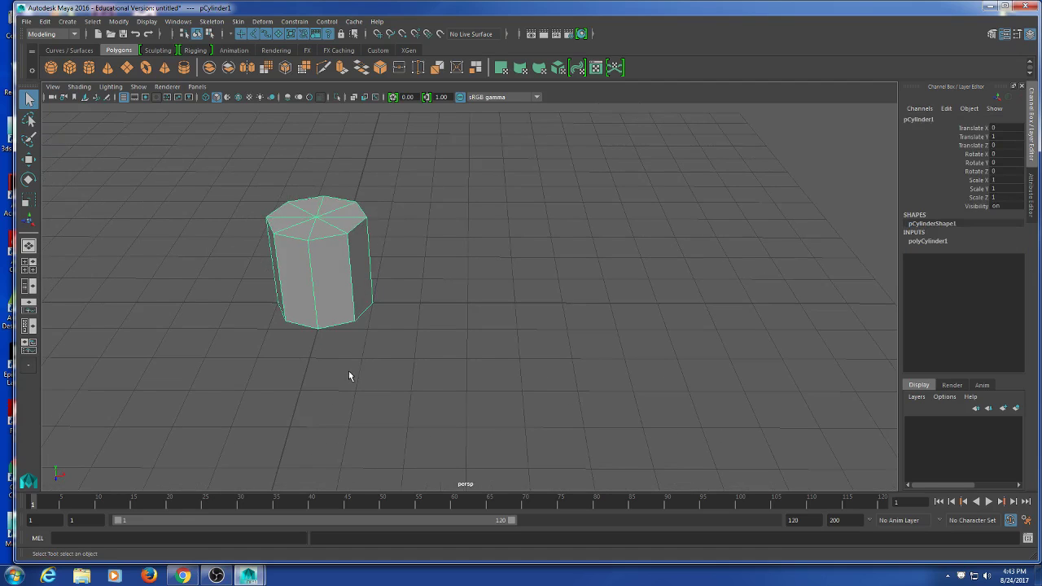
key("ctrl+d")
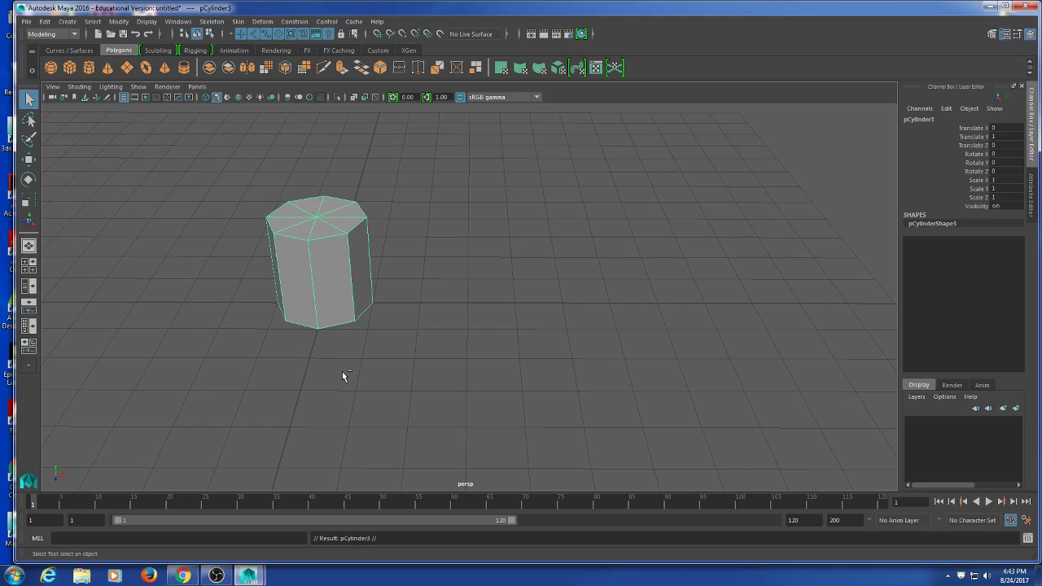
key("w")
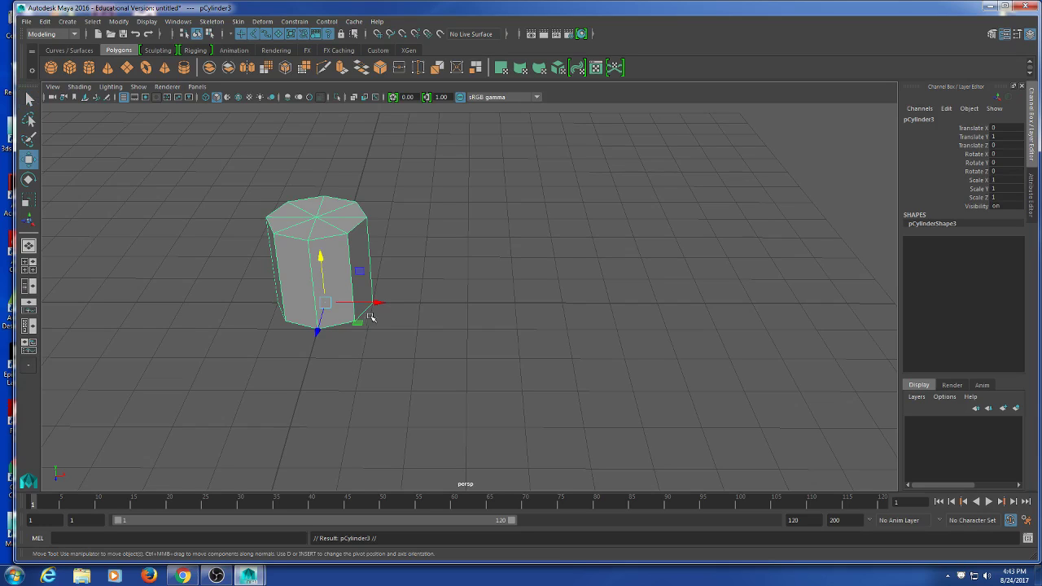
left_click_drag(377, 303, 521, 366)
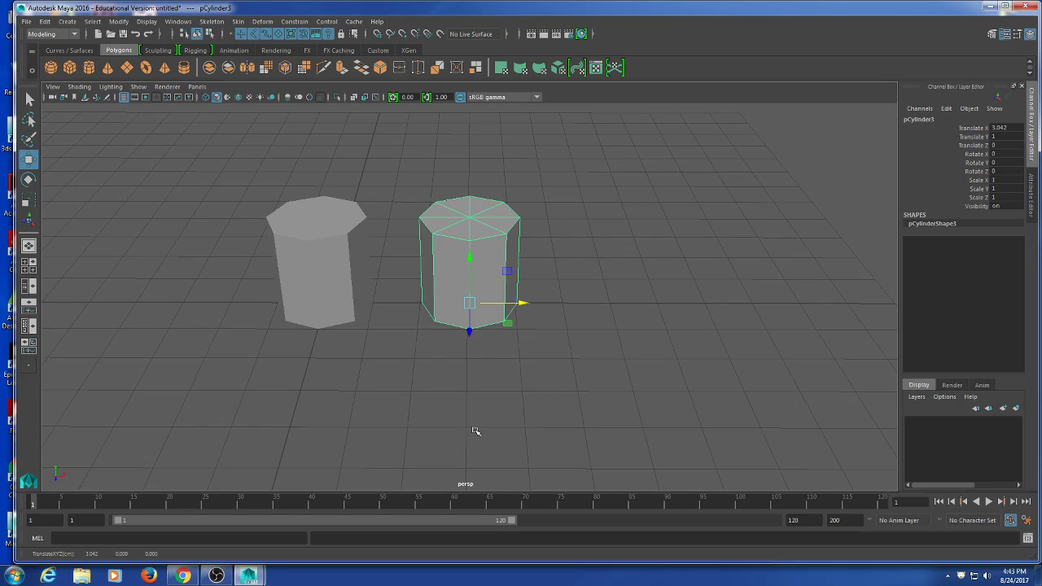
Repeat Duplicate with Transform until ten evenly spaced copies extend along the X axis to Translate X 30.422.
key("shift+d")
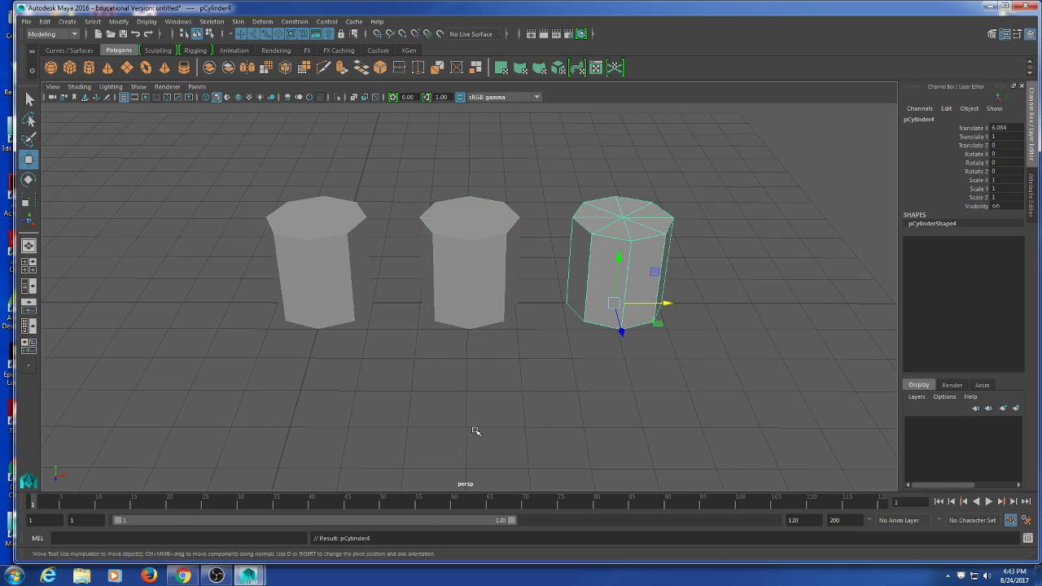
key("shift+d")
key("shift+d")
key("shift+d")
key("shift+d")
key("f")
key("shift+d")
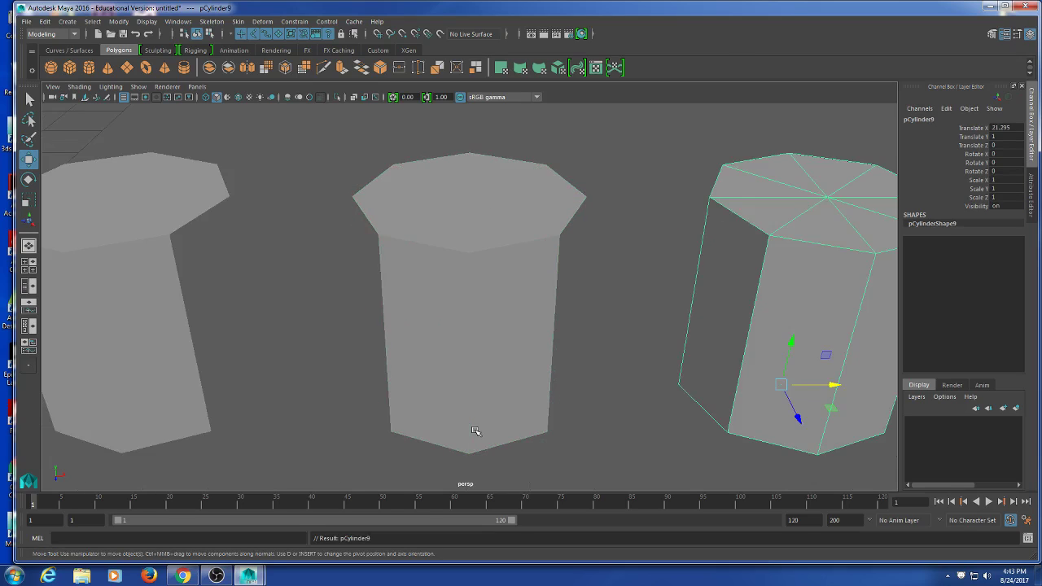
key("shift+d")
key("shift+d")
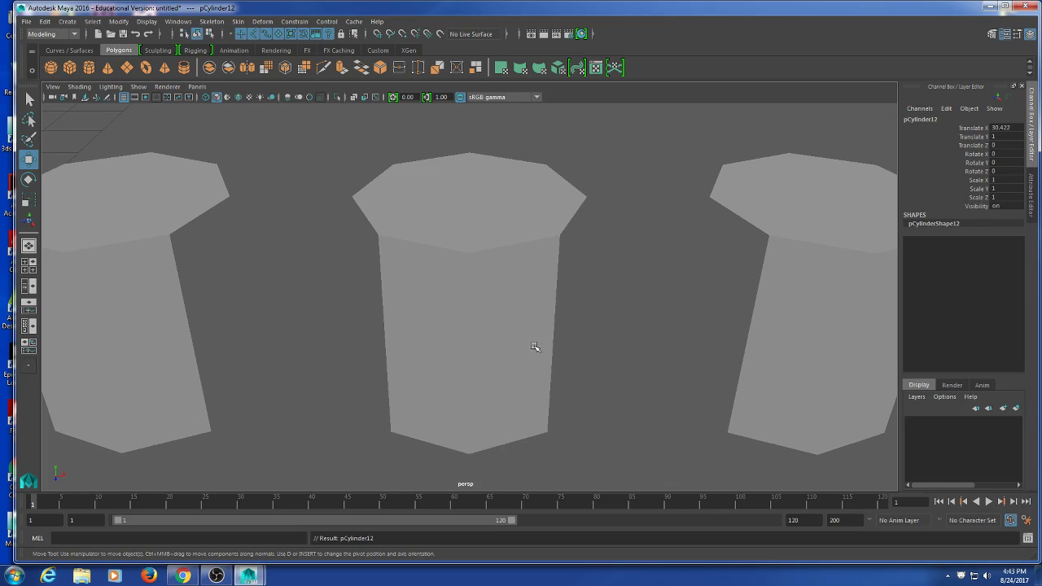
scroll(535, 350, "down", 6)
scroll(593, 324, "down", 3)
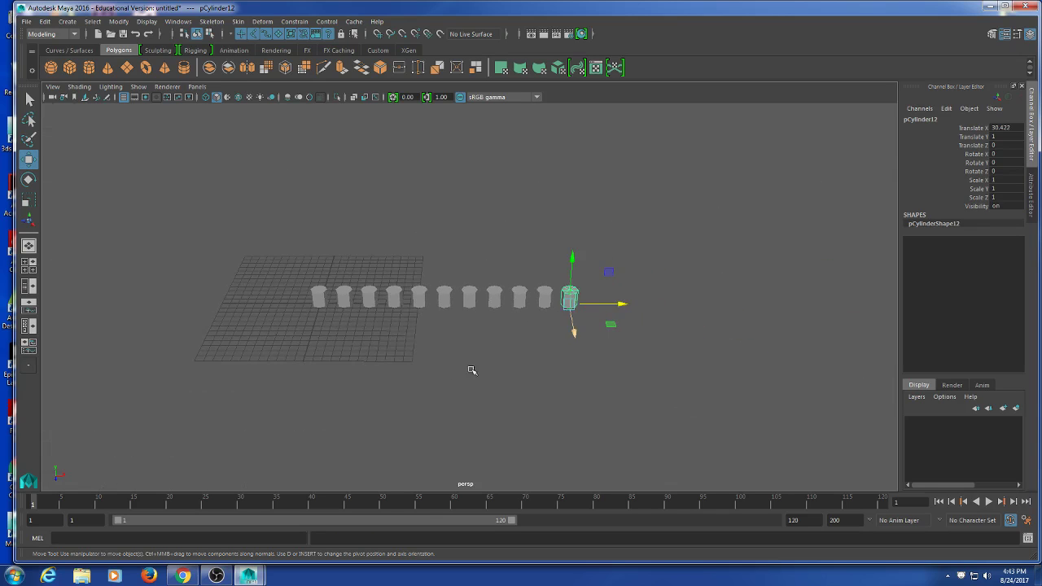
Delete all ten cylinder copies in the row, keeping the original at the grid's centre.
left_click_drag(473, 367, 479, 396, "alt")
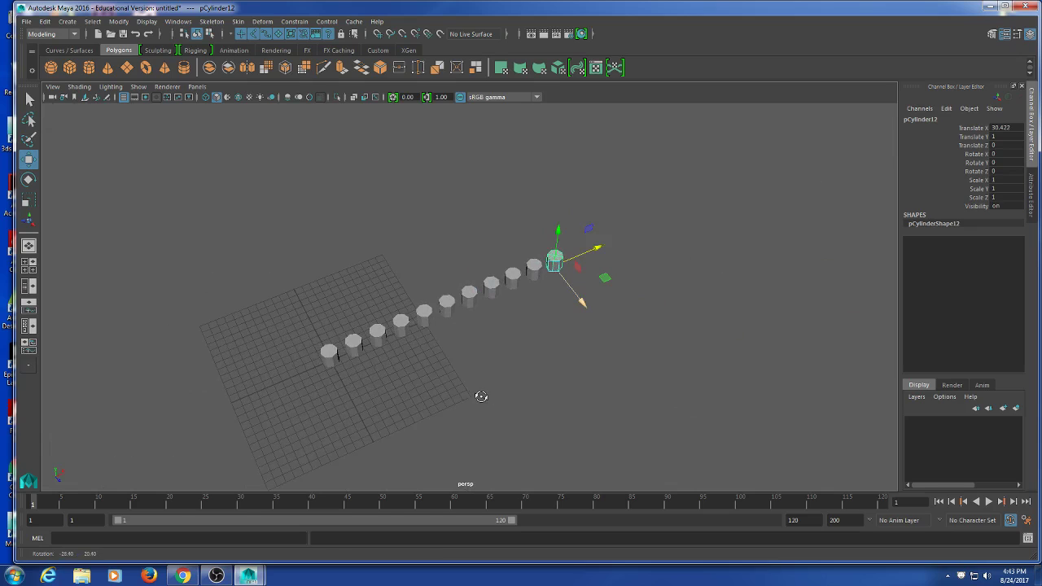
left_click_drag(453, 294, 440, 322, "alt")
left_click_drag(350, 252, 607, 379)
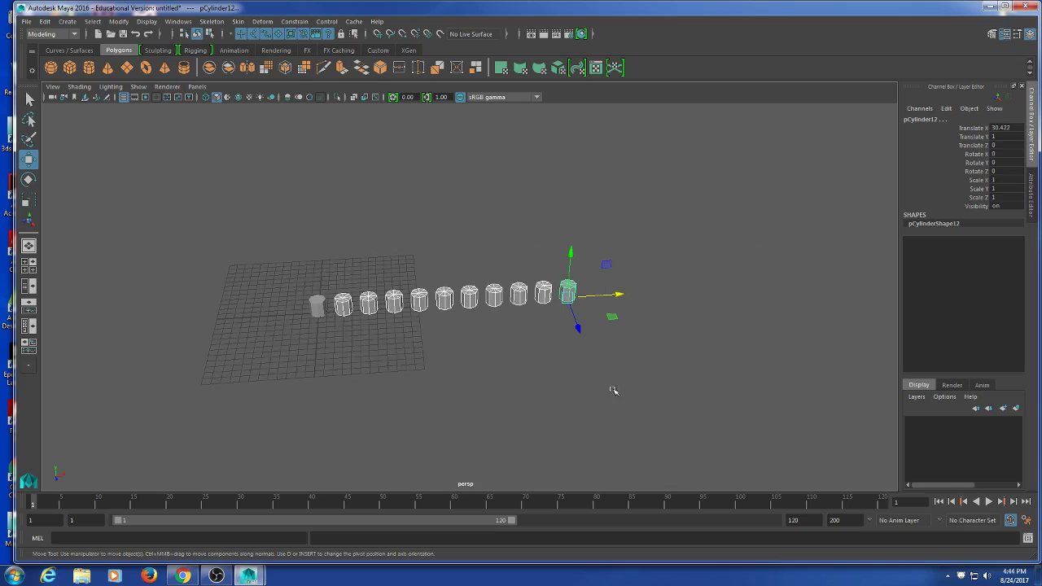
key("Delete")
Duplicate the original cylinder again and move the copy along the X axis to about Translate X 3.522.
left_click(319, 308)
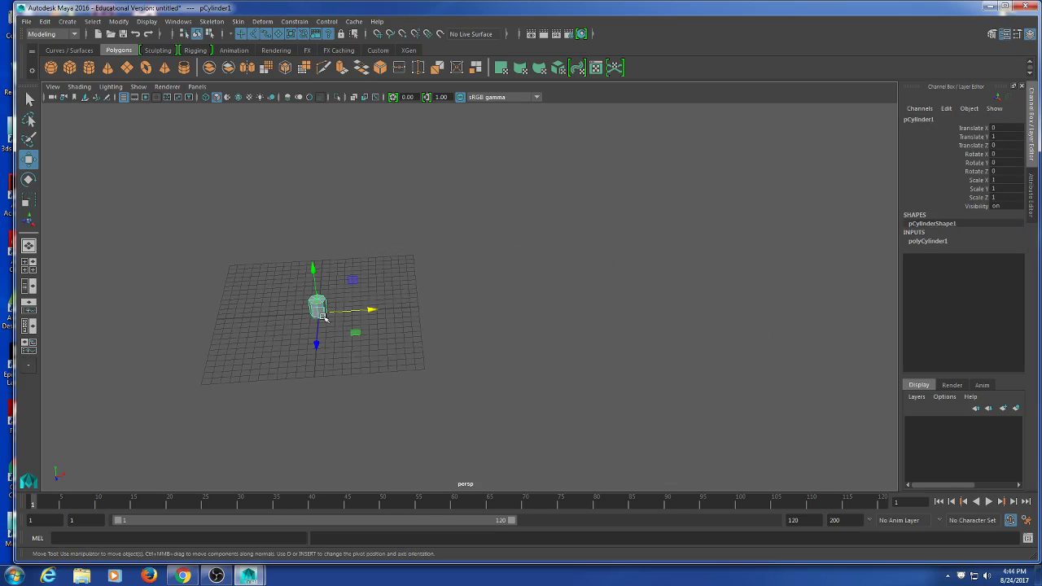
key("ctrl+d")
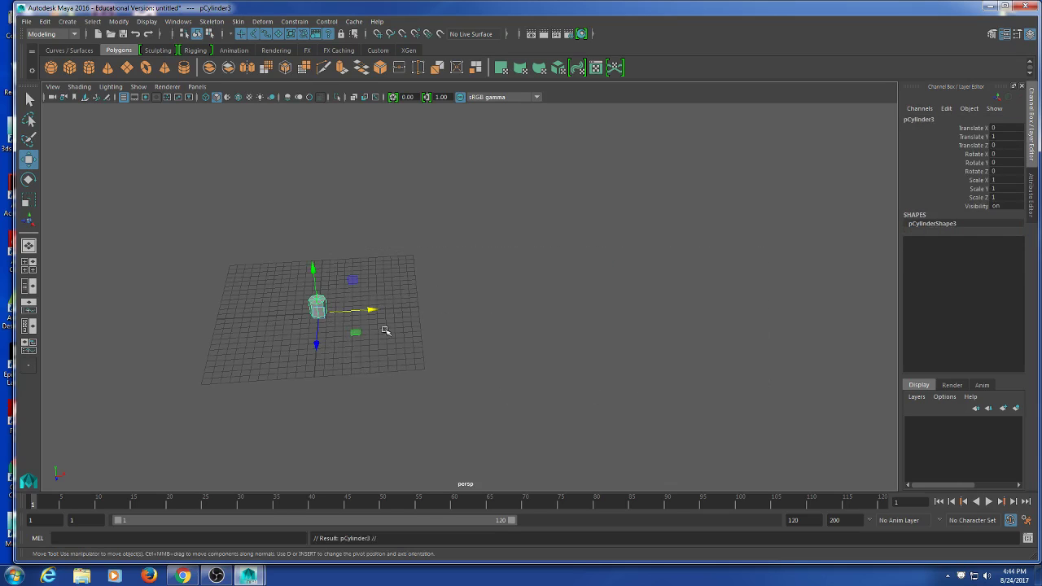
left_click_drag(373, 310, 398, 312)
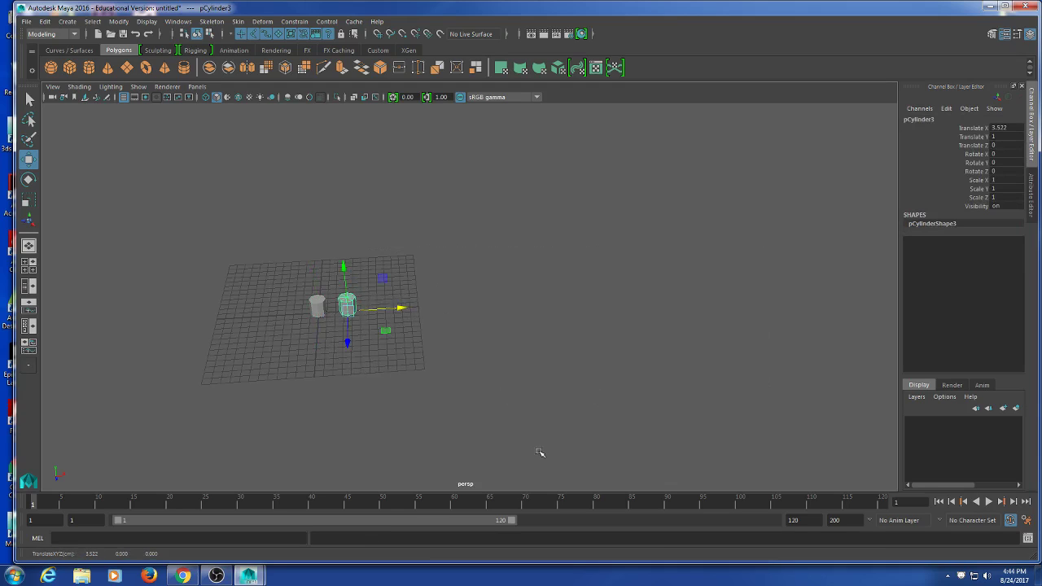
Repeat Duplicate with Transform nine times to extend the row along X to Translate X 35.223, and clear the selection.
key("shift+d")
key("shift+d")
key("shift+d")
key("shift+d")
key("shift+d")
key("shift+d")
key("shift+d")
key("shift+d")
key("shift+d")
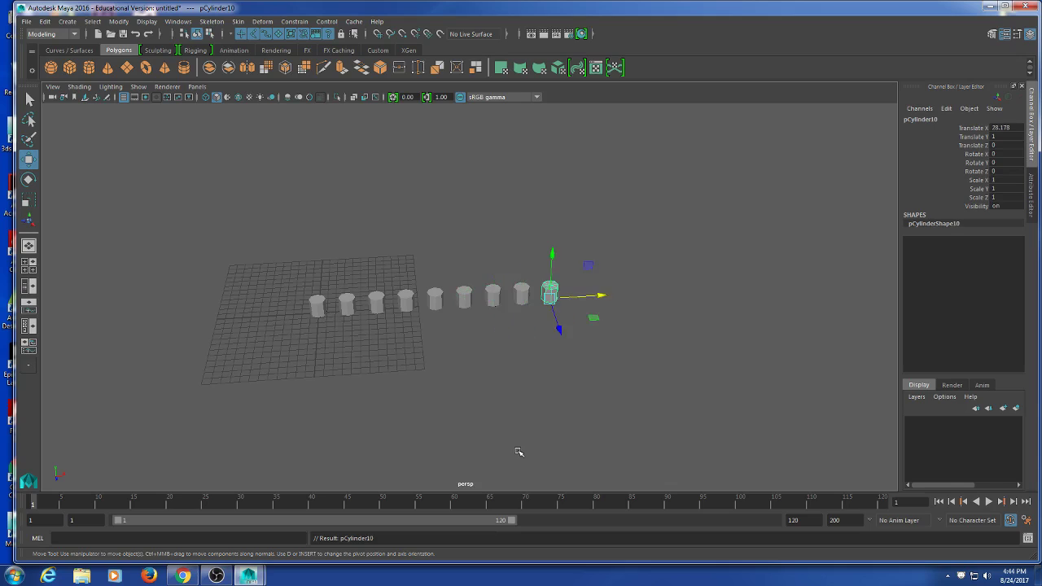
left_click(503, 442)
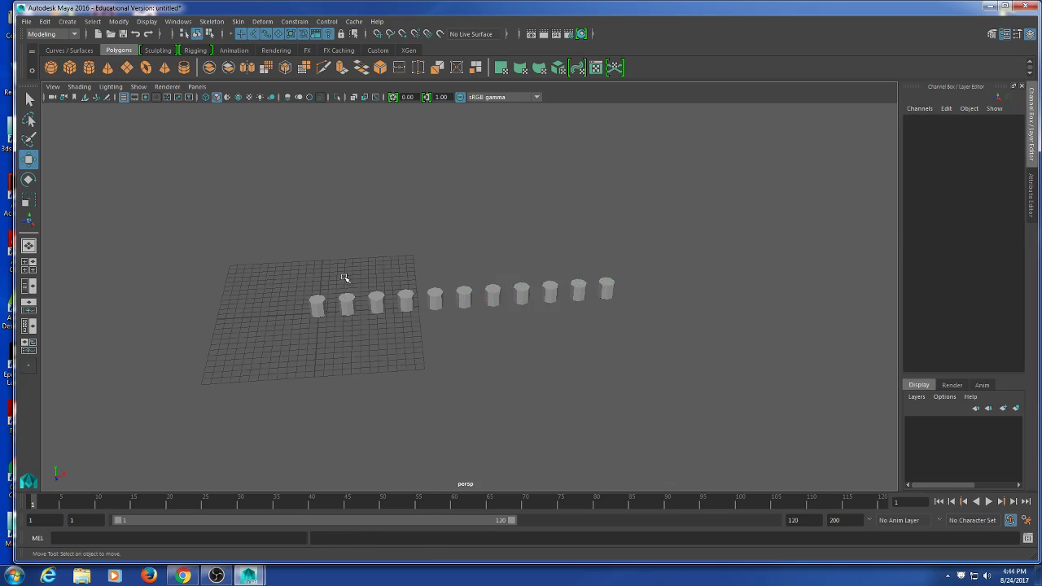
Select every cylinder copy in the wider-spaced row, excluding the original, and delete them.
left_click_drag(344, 279, 918, 346)
key("d")
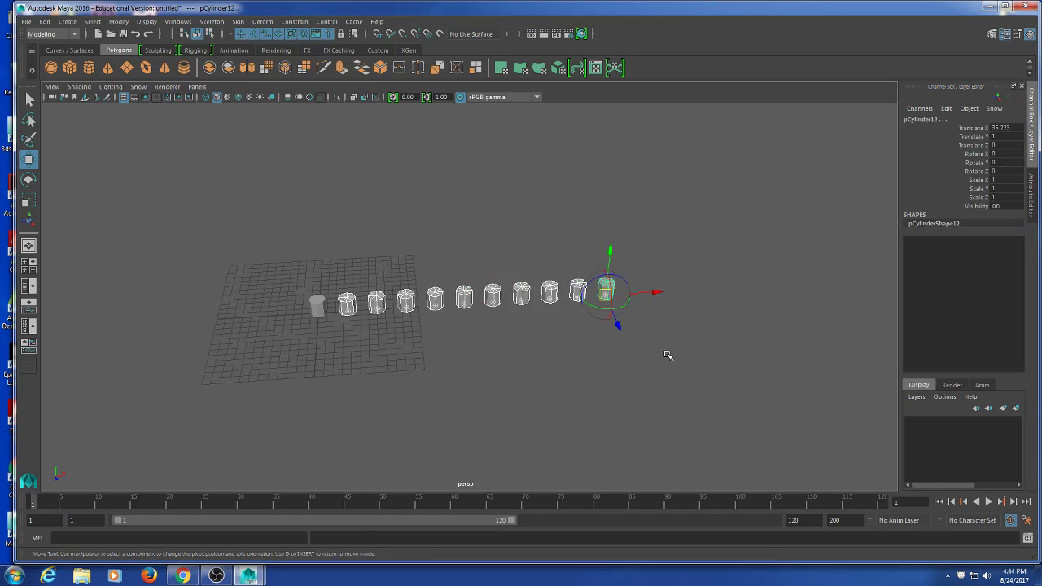
left_click(507, 382)
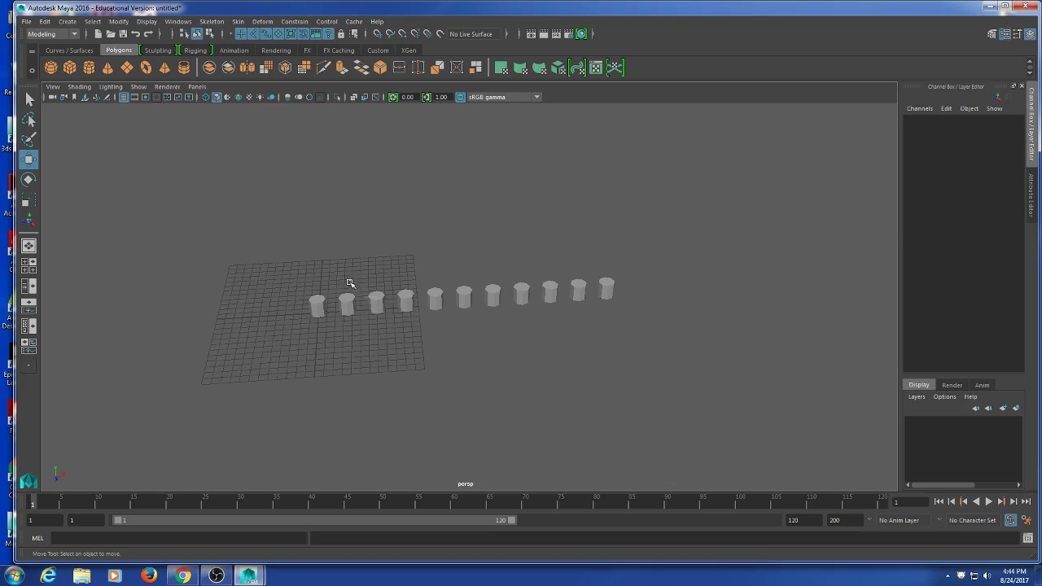
left_click_drag(351, 282, 809, 324)
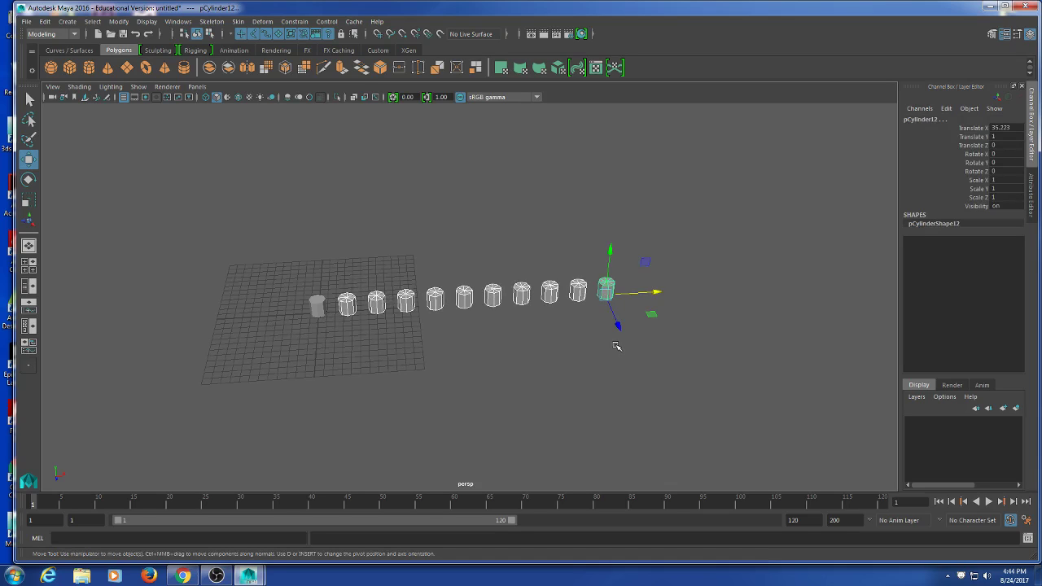
key("Delete")
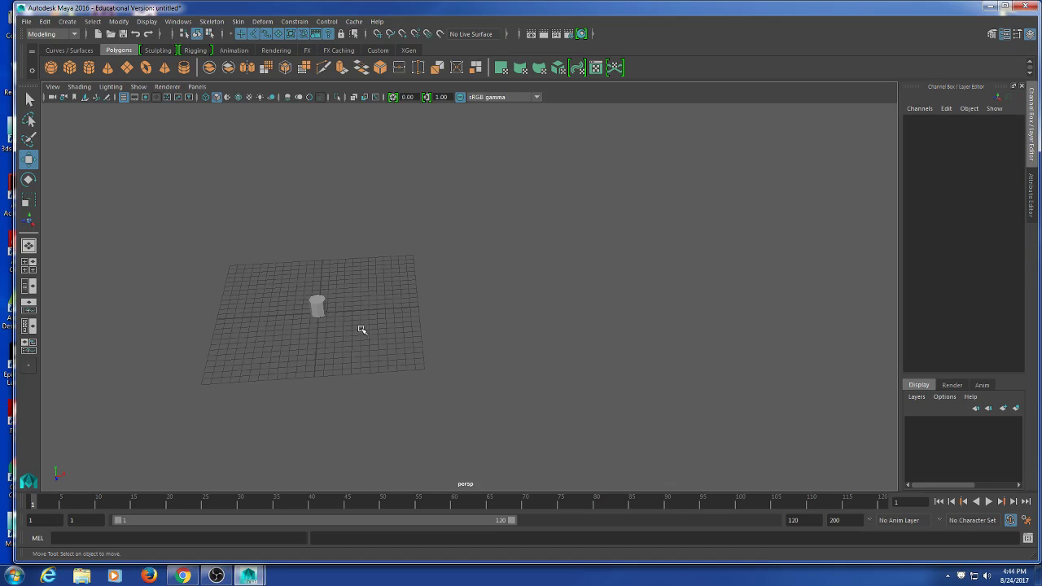
Raise the remaining cylinder along the Y axis to about Translate Y 8.757, high above the grid.
left_click_drag(379, 360, 340, 355, "alt")
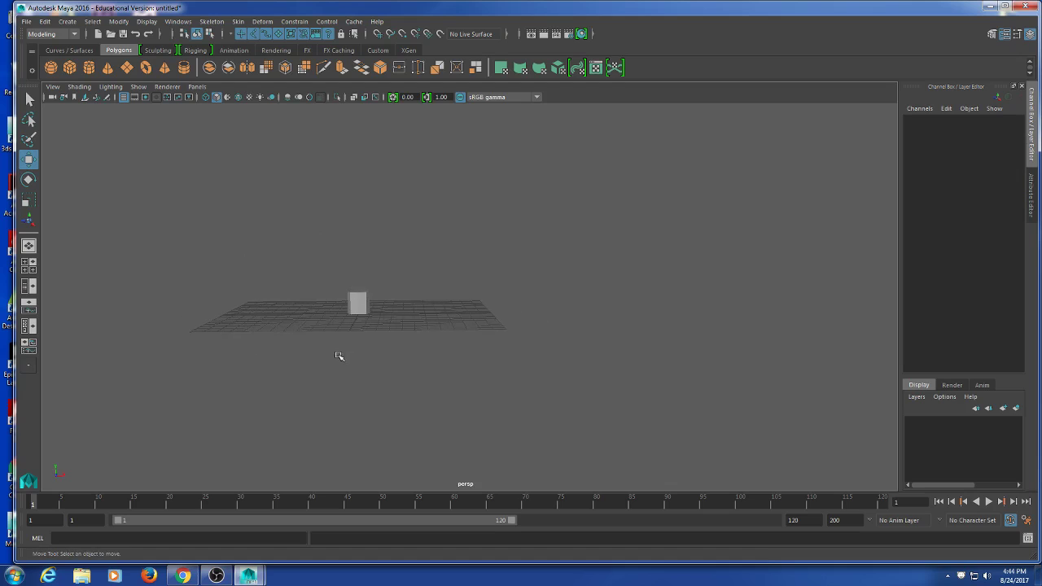
right_click_drag(372, 354, 333, 388, "alt")
scroll(338, 379, "down", 3)
left_click_drag(417, 380, 312, 310)
left_click_drag(378, 368, 355, 372, "alt")
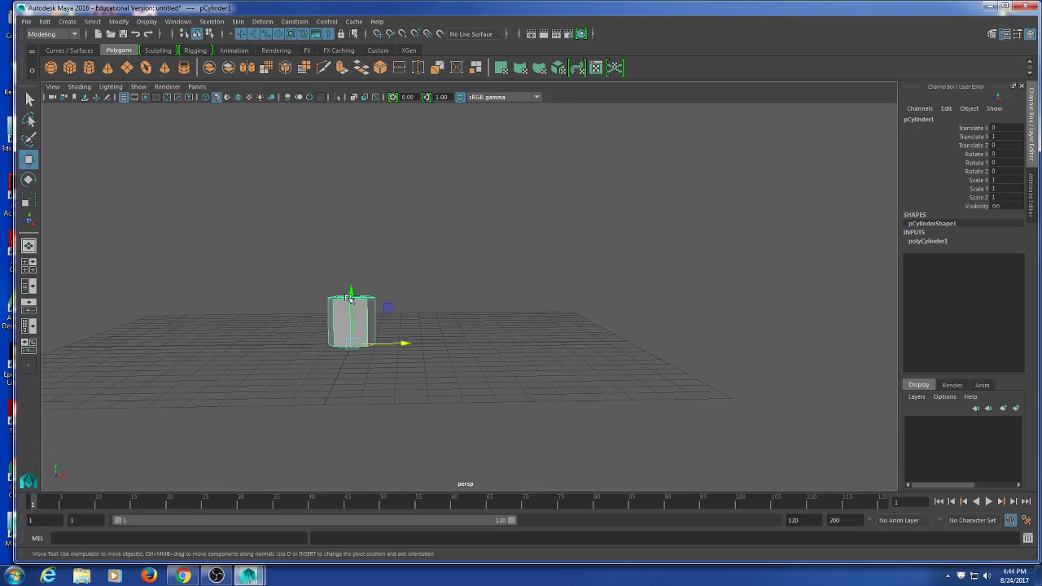
left_click_drag(351, 290, 331, 103)
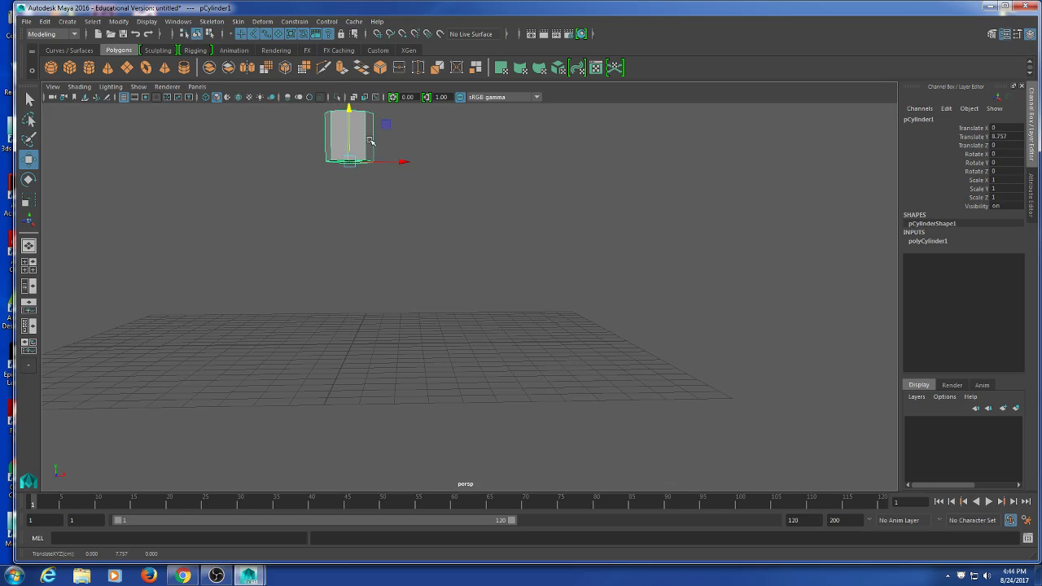
Grid-snap the raised cylinder's pivot to the grid origin and leave pivot editing.
left_click_drag(382, 167, 391, 328, "alt")
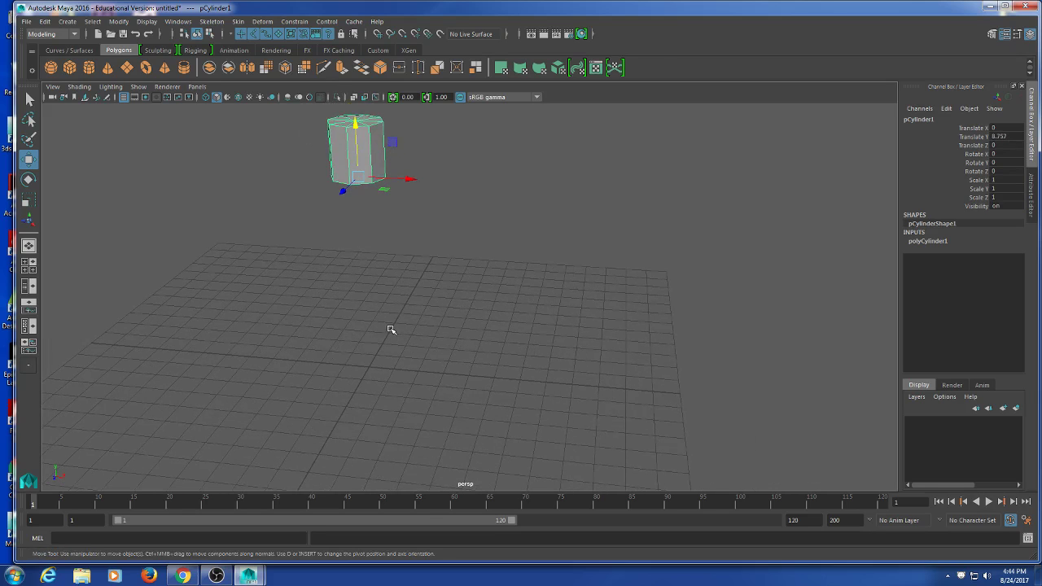
key("d")
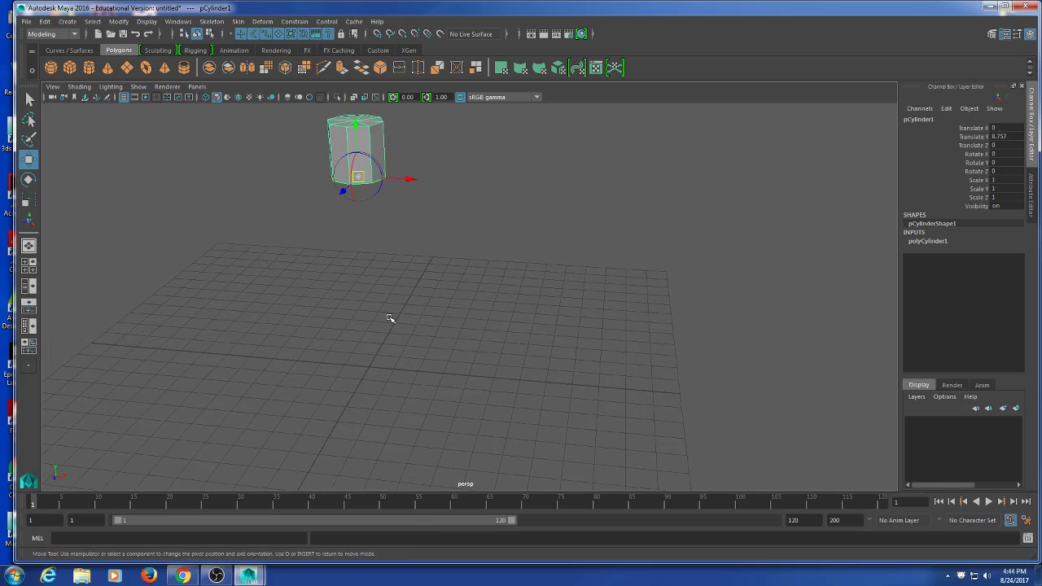
key("x")
left_click_drag(361, 177, 373, 367)
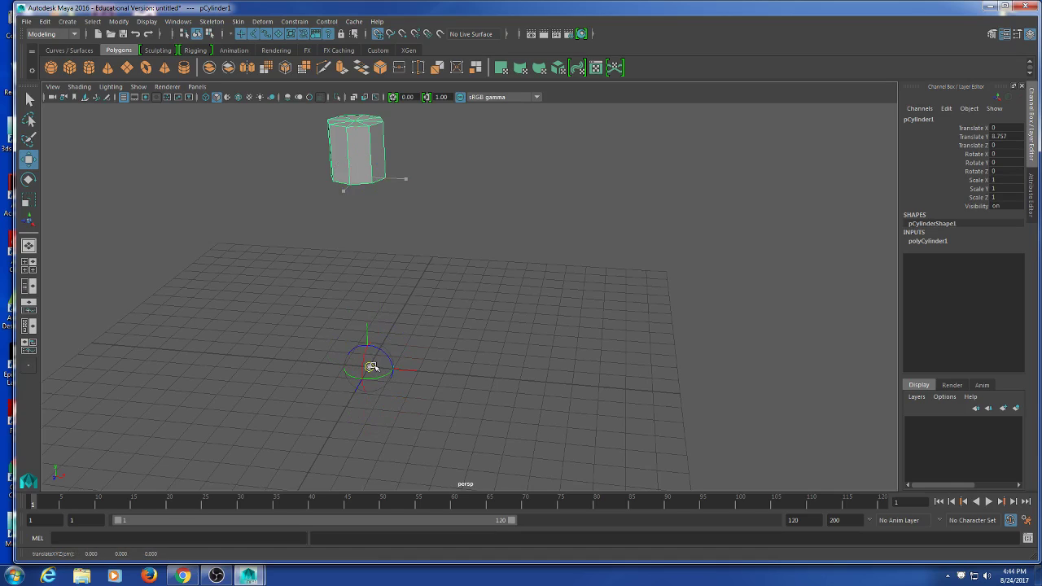
key("Insert")
key("w")
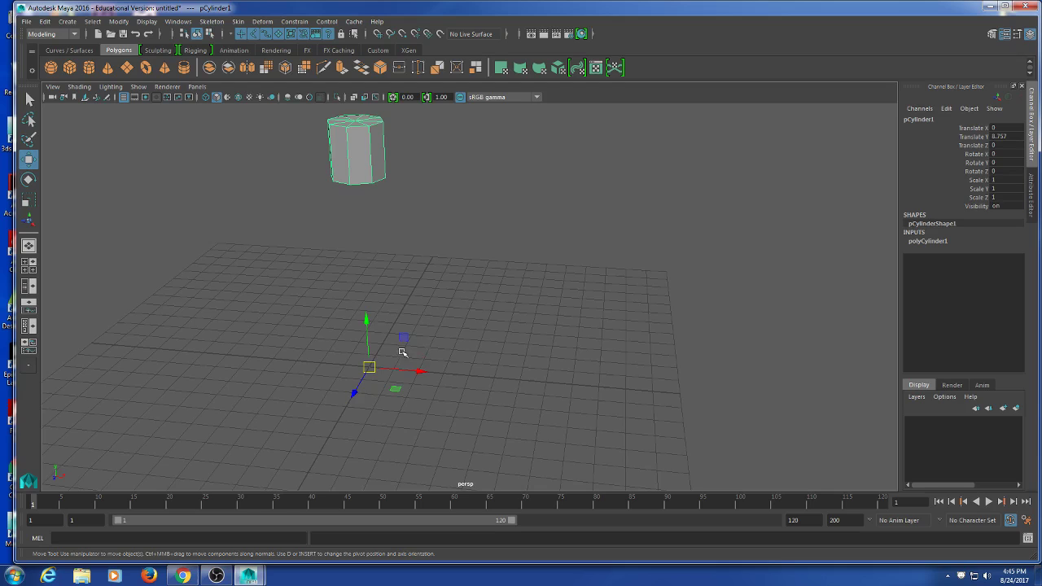
Duplicate the raised cylinder and rotate the copy to Rotate Z -30 about its pivot at the grid origin.
mouse_move(435, 352)
left_mouse_down("alt")
mouse_move(435, 342)
mouse_move(454, 352)
left_mouse_up("alt")
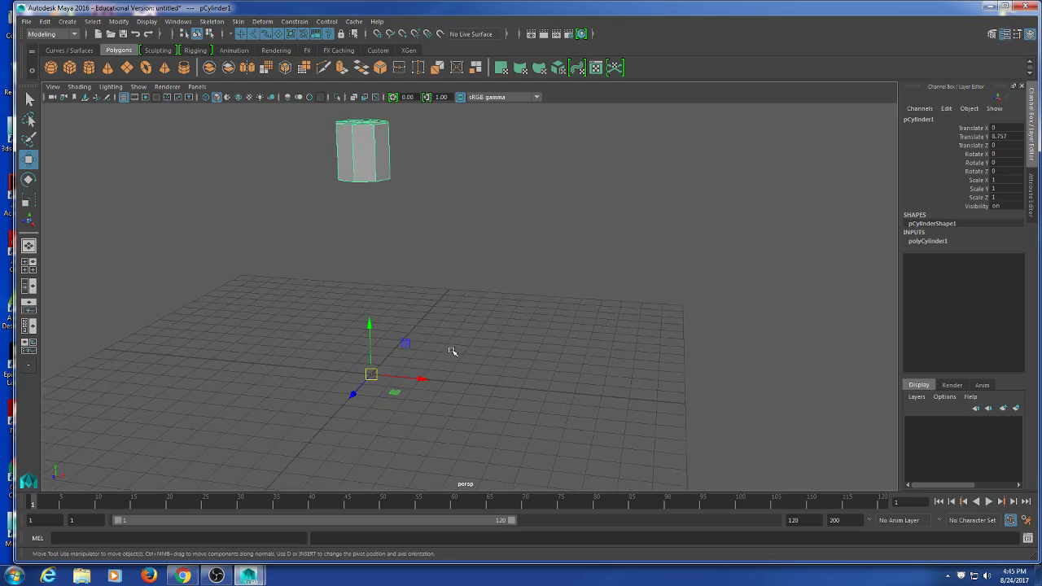
key("e")
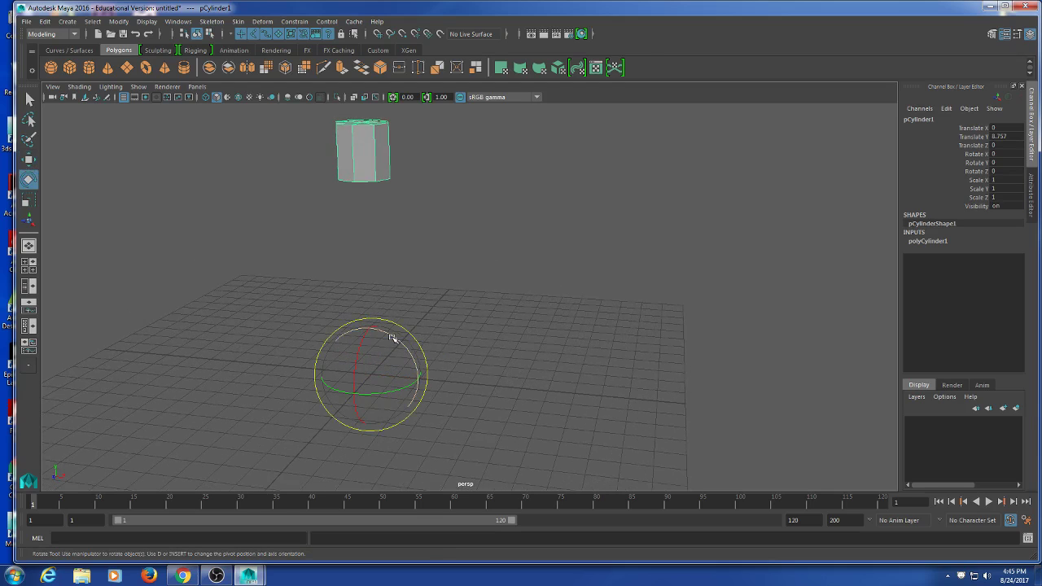
mouse_move(392, 338)
left_mouse_down()
mouse_move(418, 349)
mouse_move(398, 335)
left_mouse_up()
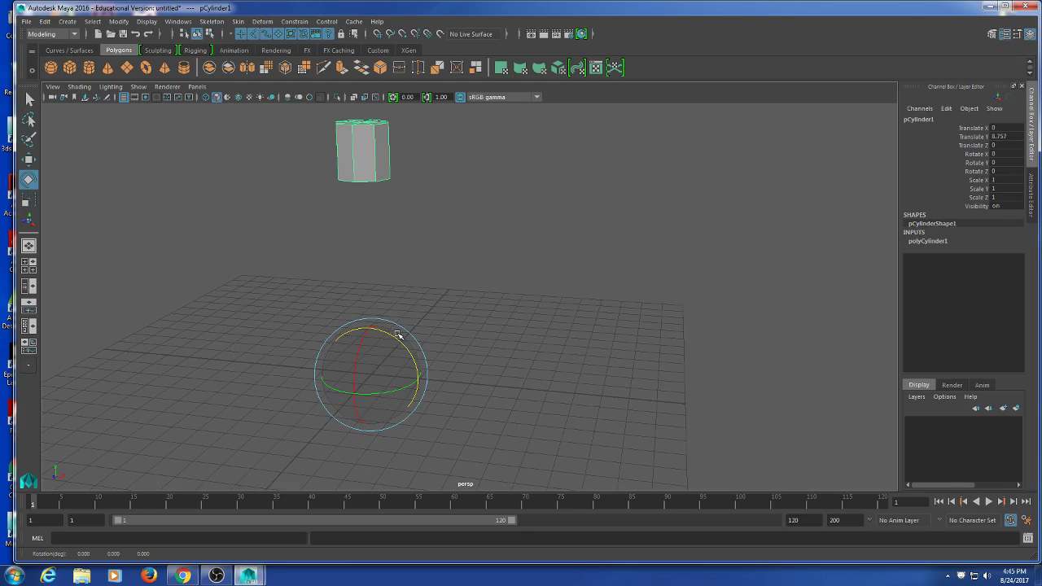
key("ctrl+d")
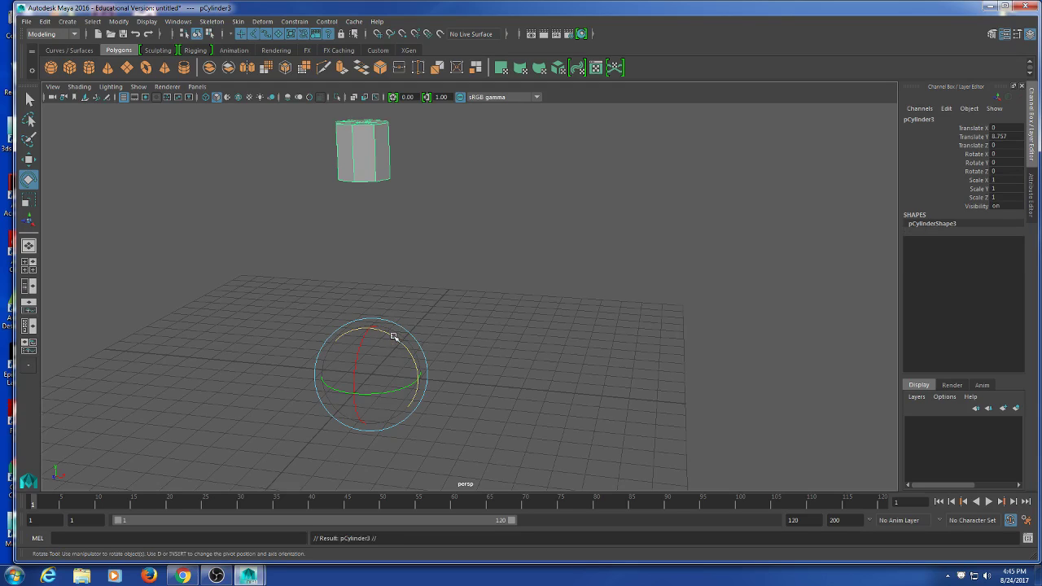
left_click_drag(394, 336, 405, 357)
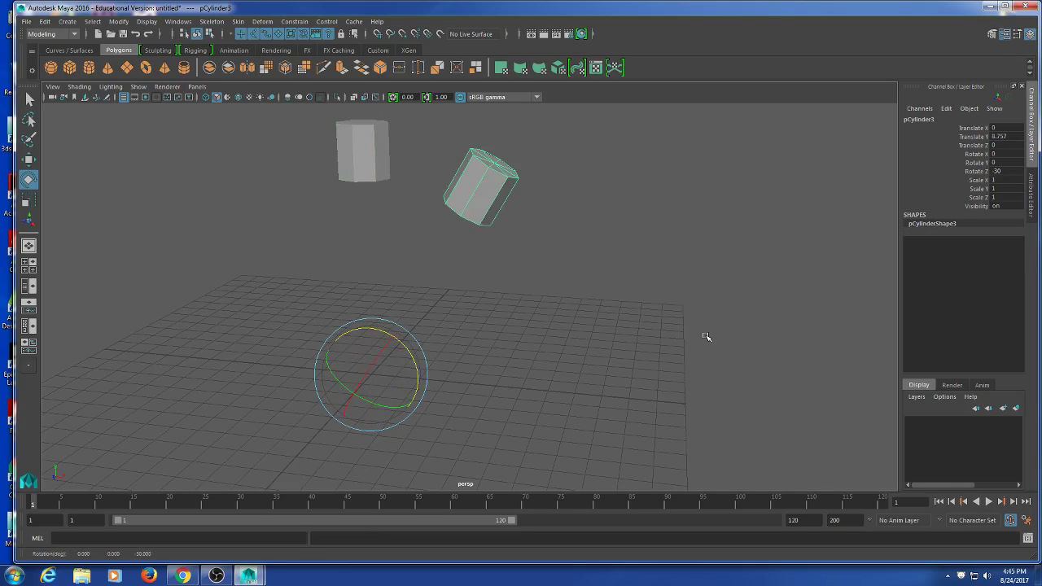
Repeat Duplicate with Transform ten times to complete the ring of cylinders around the origin, and clear the selection.
key("shift+d")
key("shift+d")
key("shift+d")
key("shift+d")
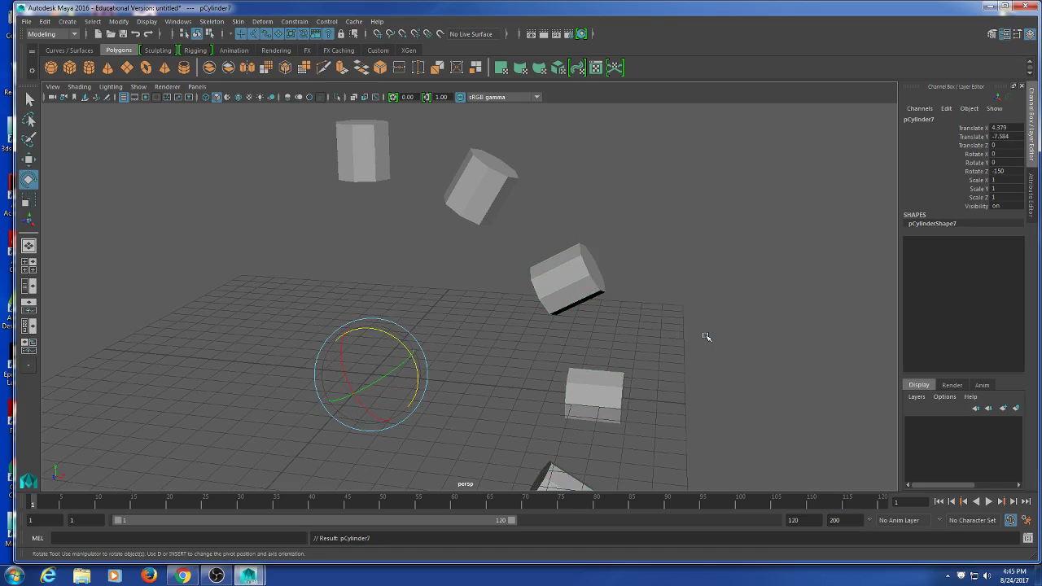
key("shift+d")
key("shift+d")
key("shift+d")
key("shift+d")
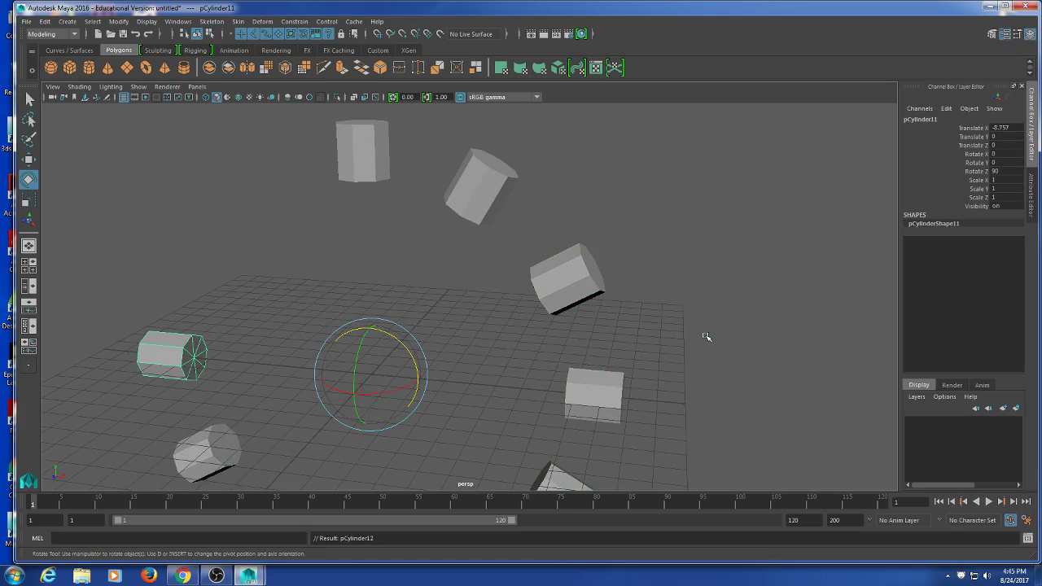
key("shift+d")
key("shift+d")
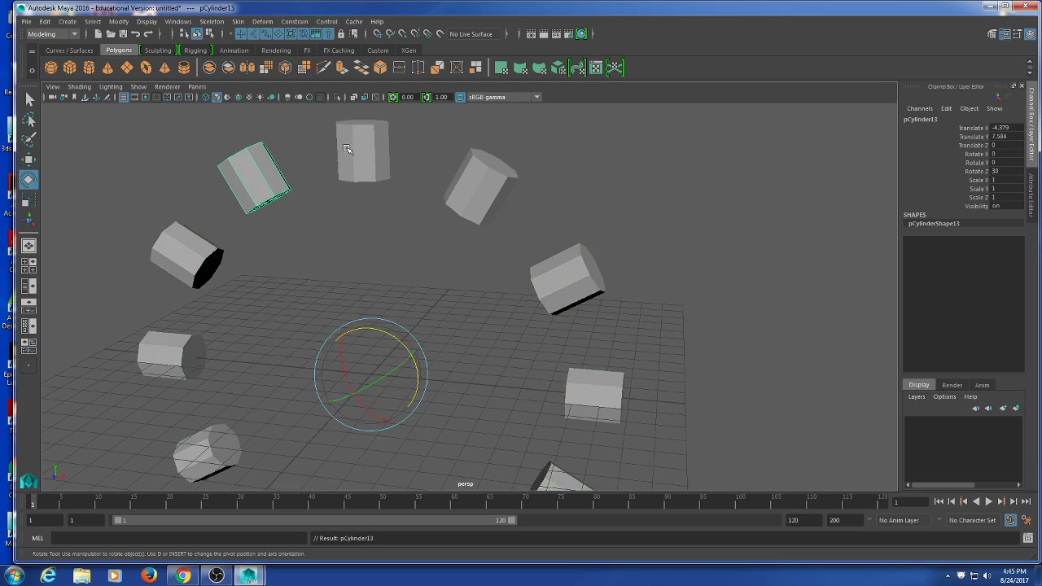
scroll(350, 228, "down", 5)
left_click_drag(349, 228, 235, 296, "alt")
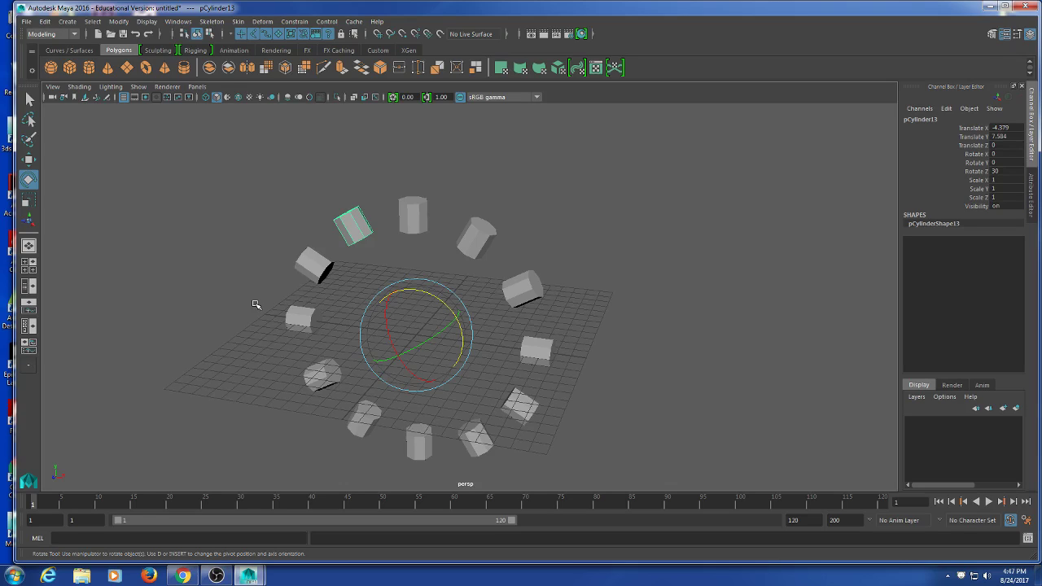
left_click(256, 214)
Select all the cylinders in the ring, including the original, and delete them.
key("space")
key("space")
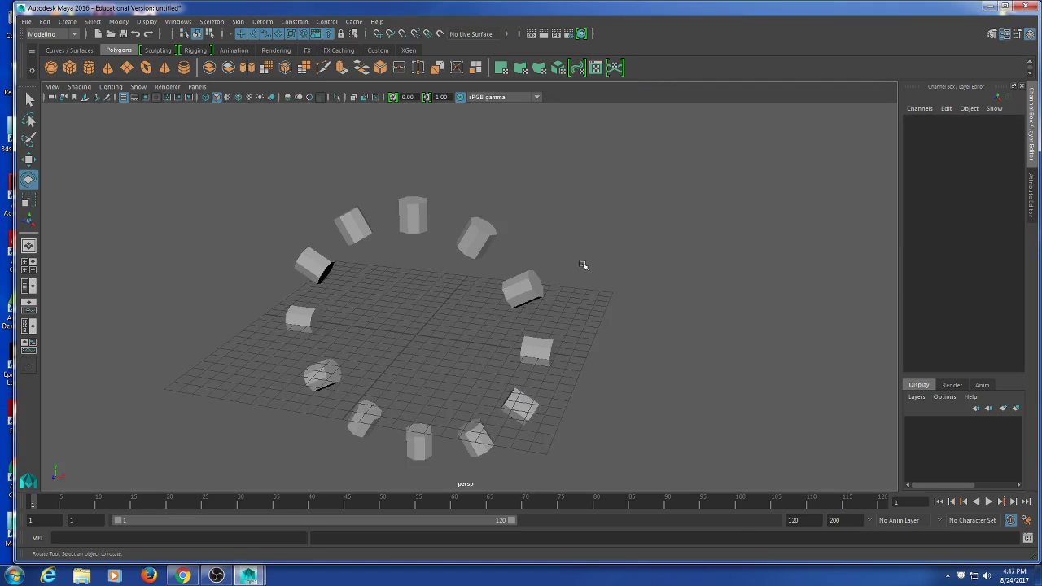
scroll(503, 326, "down", 5)
left_click_drag(503, 325, 503, 244, "alt")
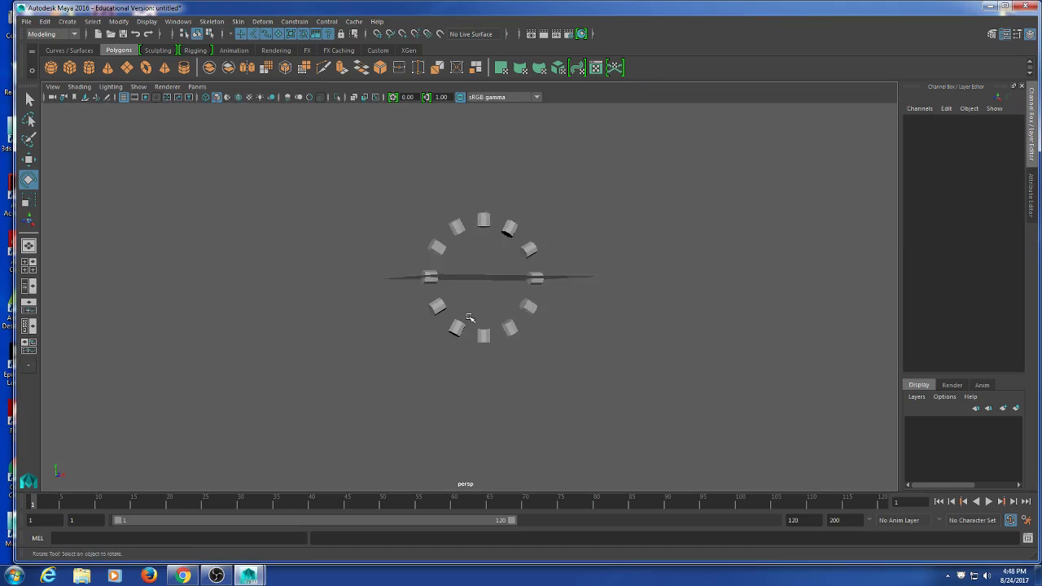
left_click_drag(678, 407, 214, 110)
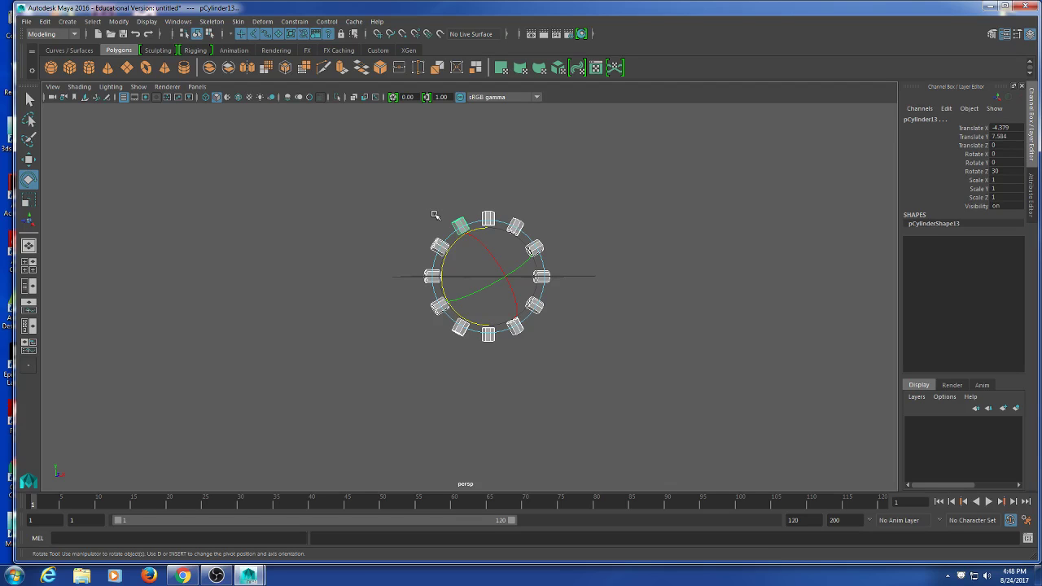
left_click_drag(457, 214, 656, 231, "alt")
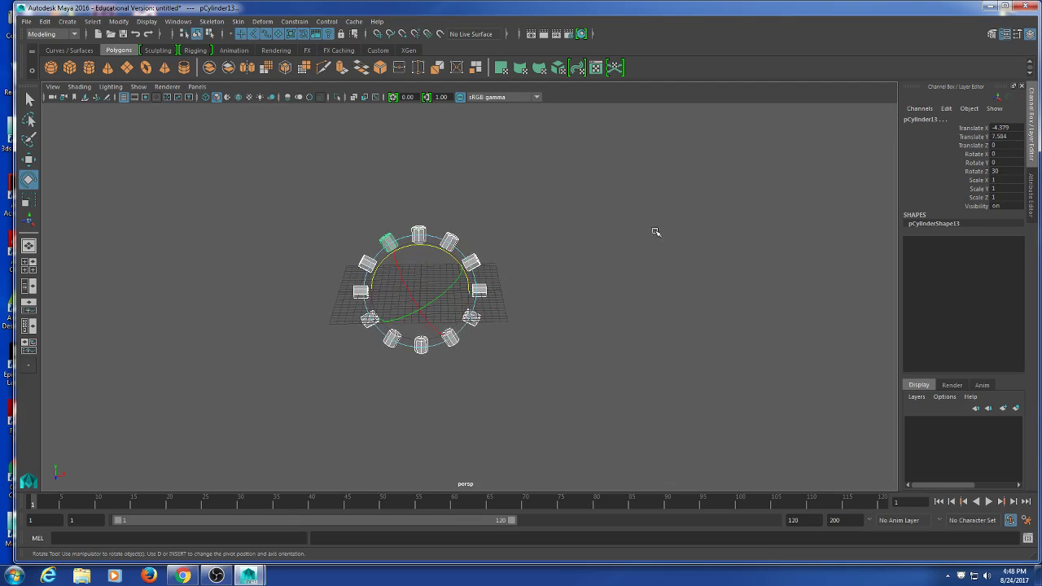
left_click_drag(464, 230, 495, 209, "alt")
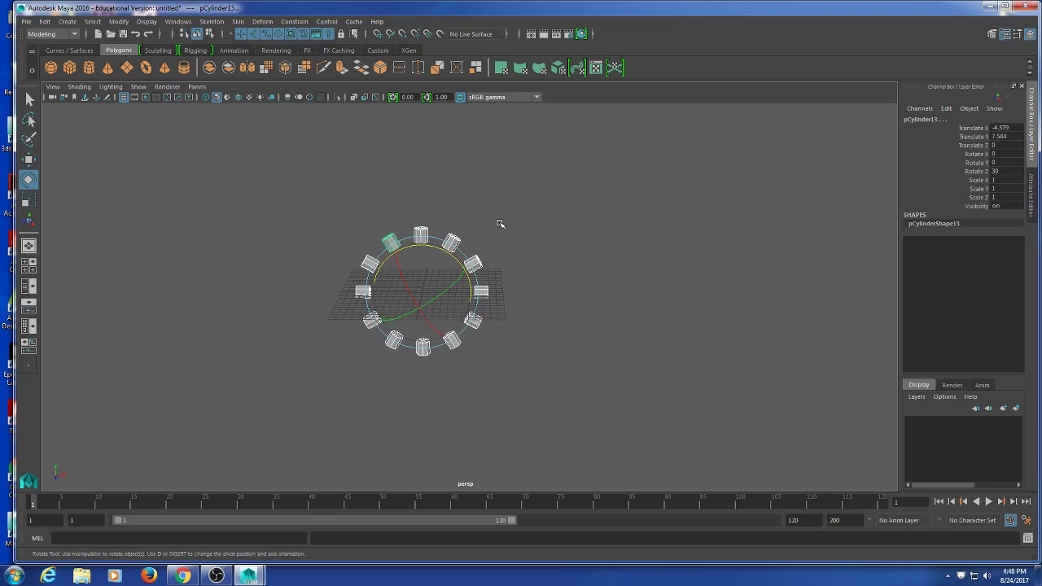
key("q")
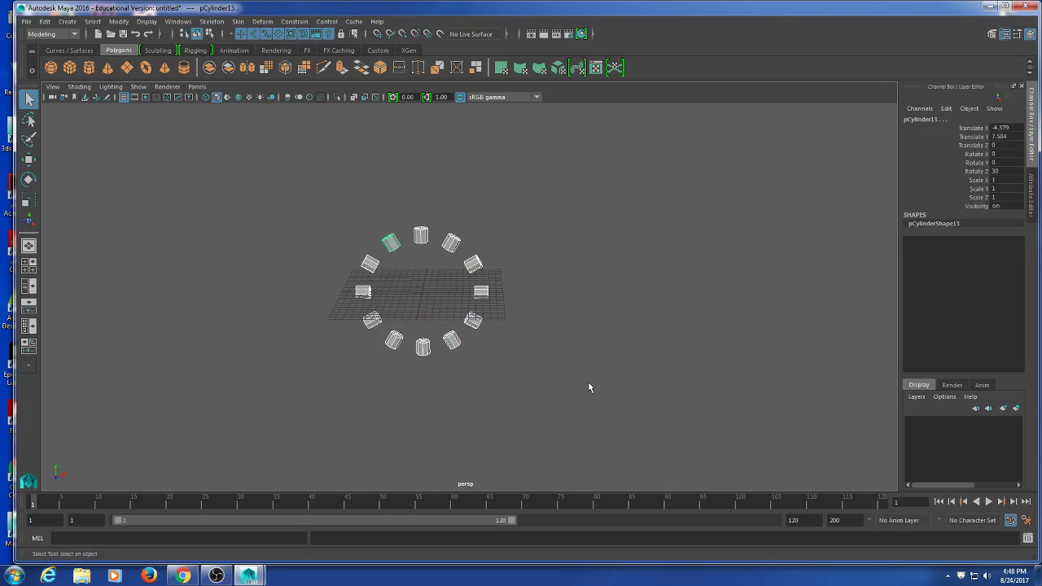
key("Delete")
Create a default polygon cylinder at the origin and set its Subdivisions Axis to 8.
left_click_drag(587, 388, 294, 218, "alt")
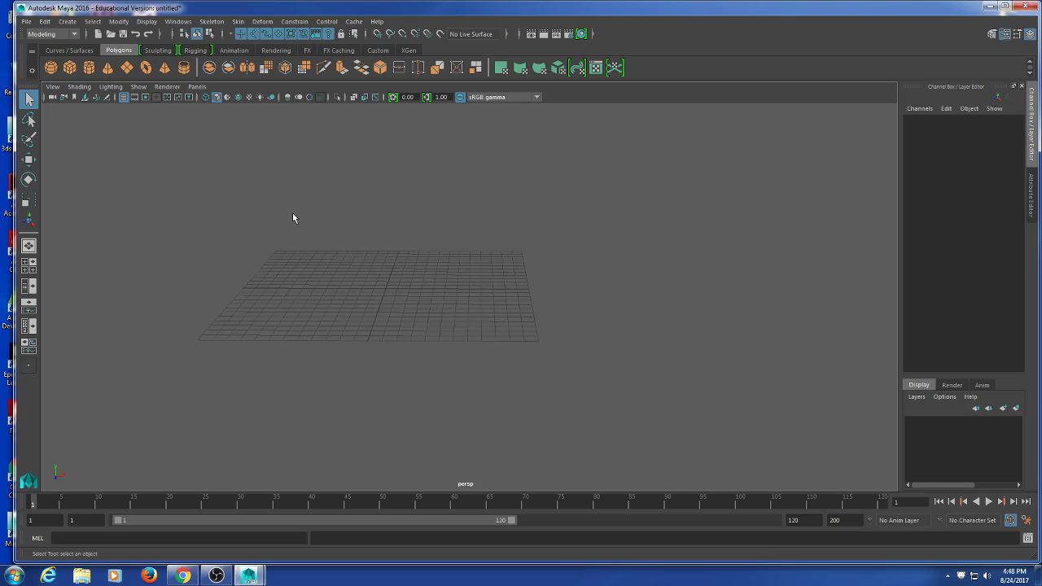
middle_click_drag(294, 217, 355, 229, "alt")
right_click(590, 198, "shift")
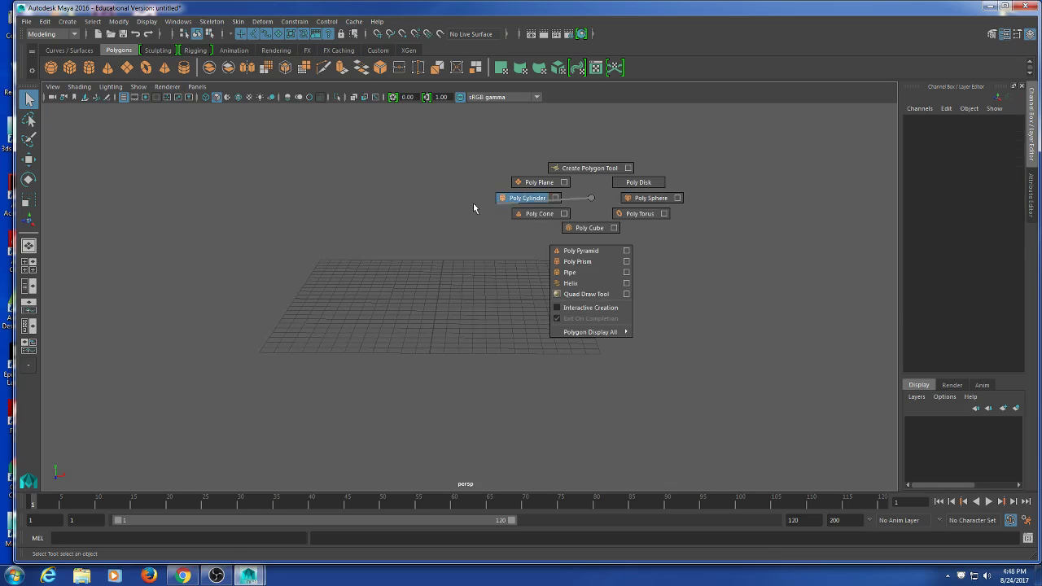
left_click(507, 203)
key("f")
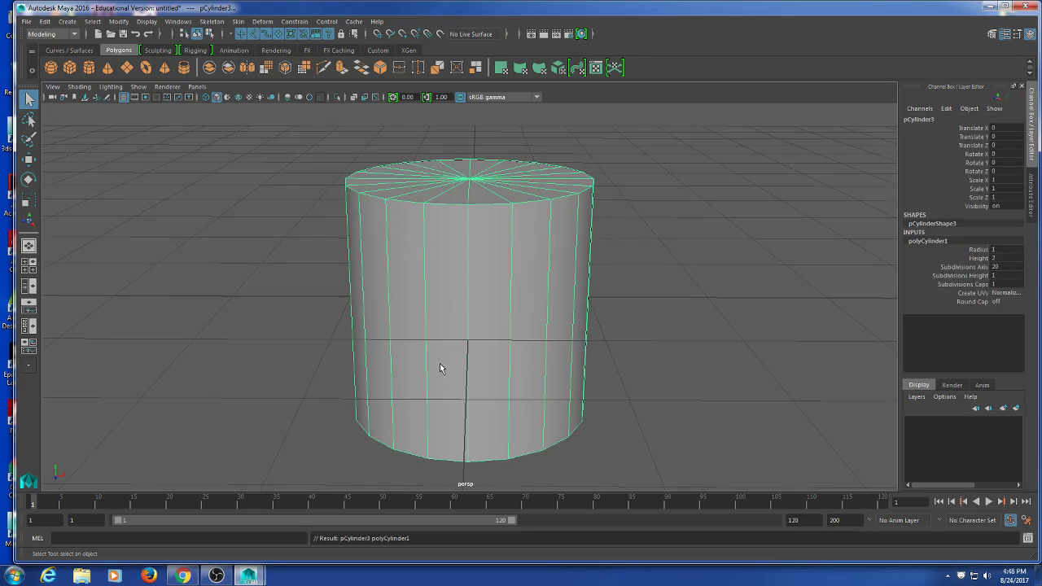
scroll(489, 339, "down", 2)
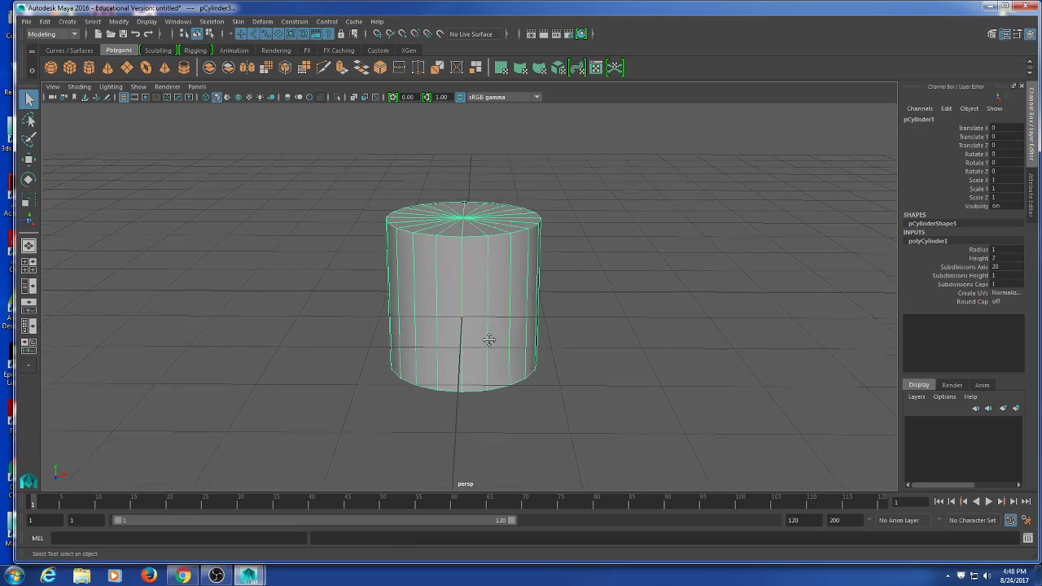
left_click(998, 267)
type("8")
key("Return")
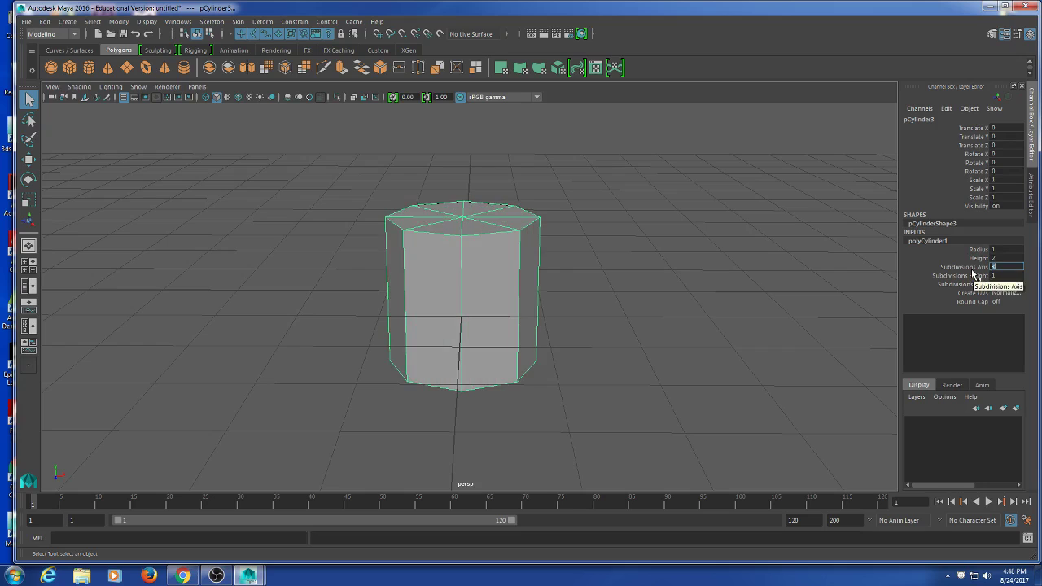
Select the eight-sided cylinder at the origin and delete it.
left_click(335, 275)
left_click(462, 272)
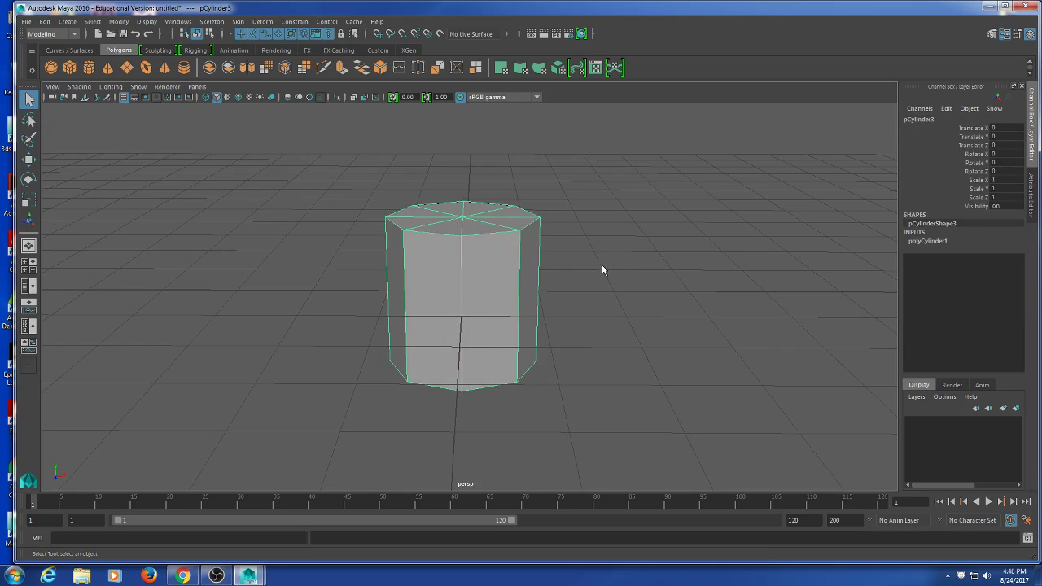
key("Delete")
Create a polygon cylinder from its creation options with Axis divisions set to 8, and close the options.
right_click(451, 171, "shift")
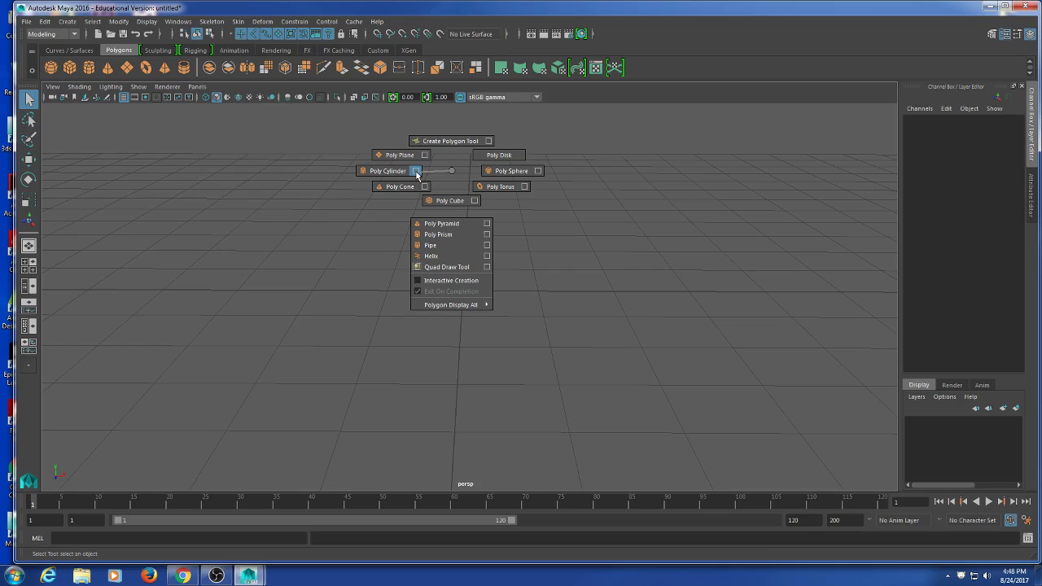
right_click_drag(416, 174, 416, 173, "shift")
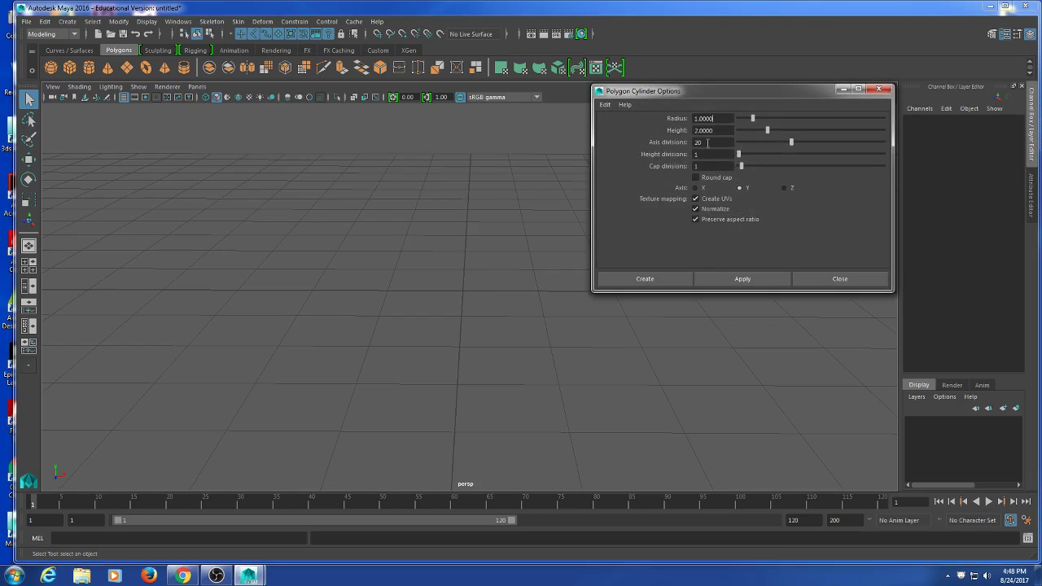
type("8")
key("Return")
left_click(739, 276)
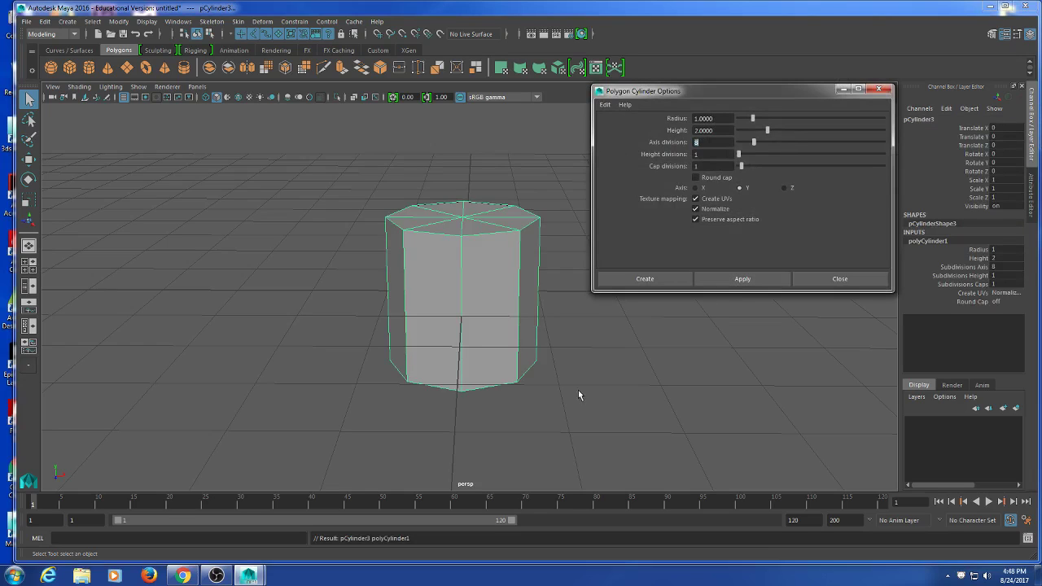
left_click(834, 278)
Raise the new cylinder along the Y axis to about Translate Y 7.071, well above the grid.
scroll(614, 342, "down", 6)
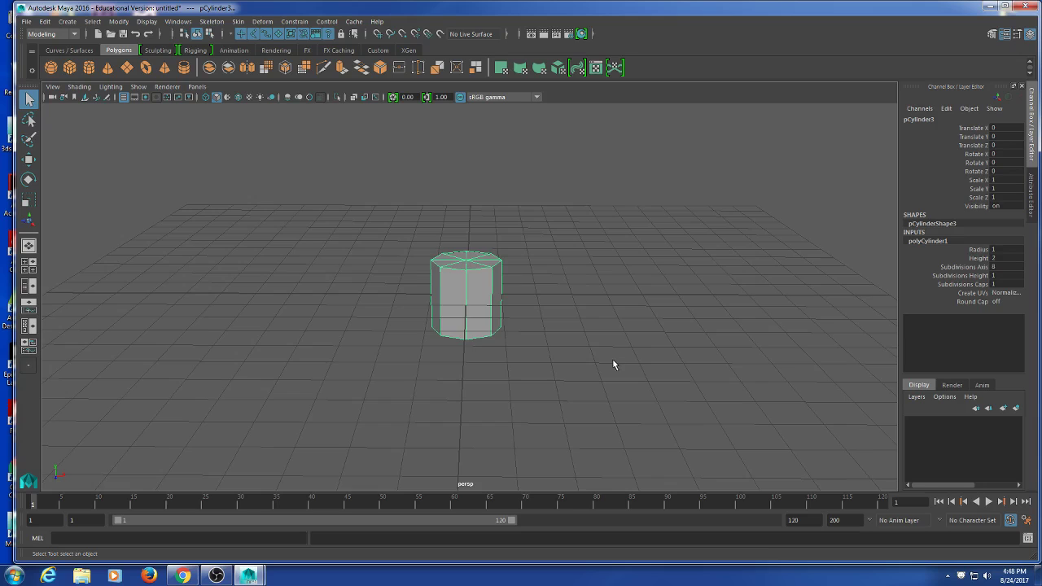
left_click_drag(589, 383, 500, 400, "alt")
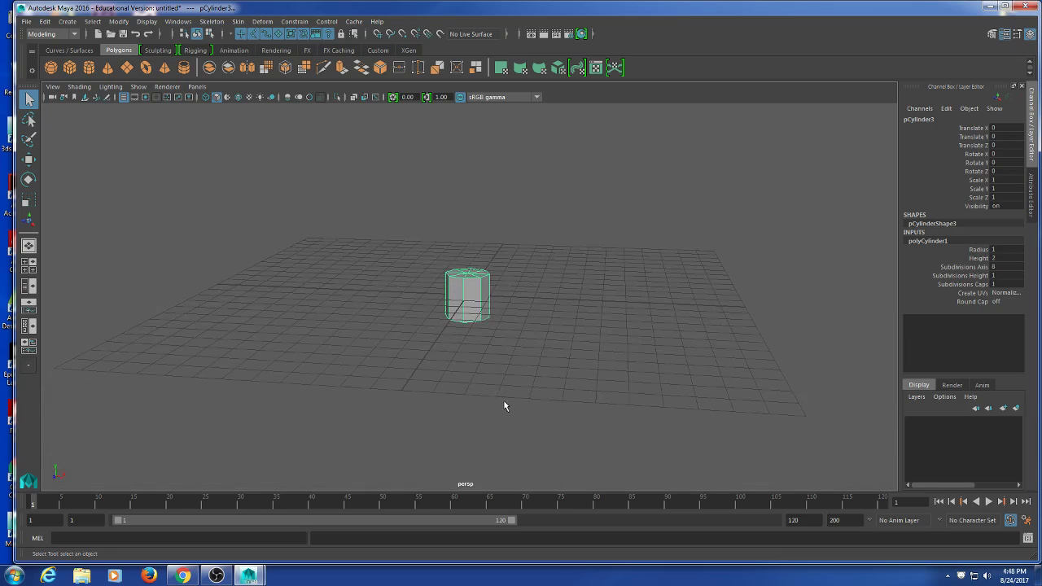
scroll(504, 397, "up", 4)
scroll(530, 386, "down", 2)
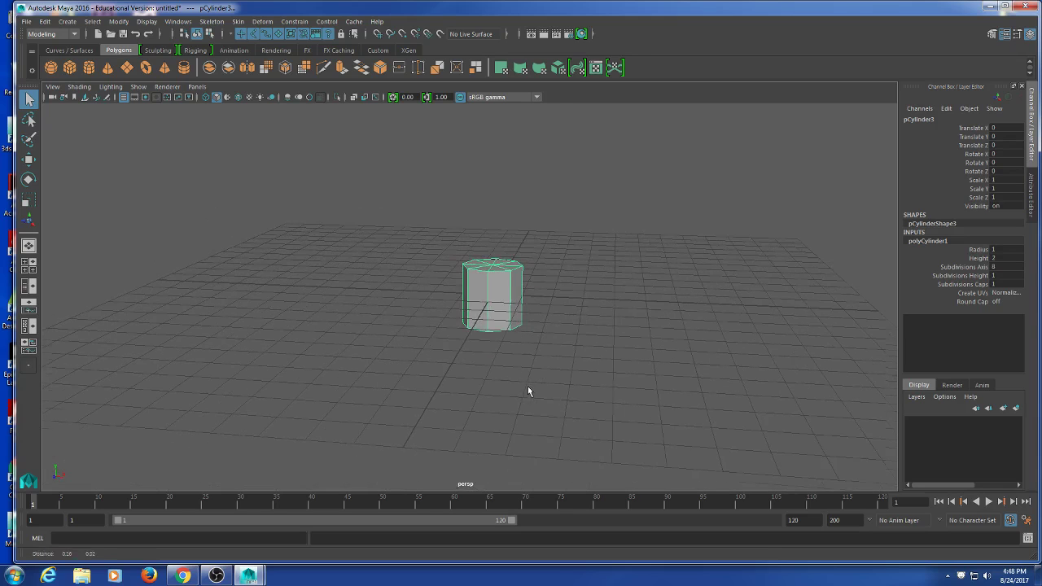
left_click_drag(528, 386, 523, 396, "alt")
key("w")
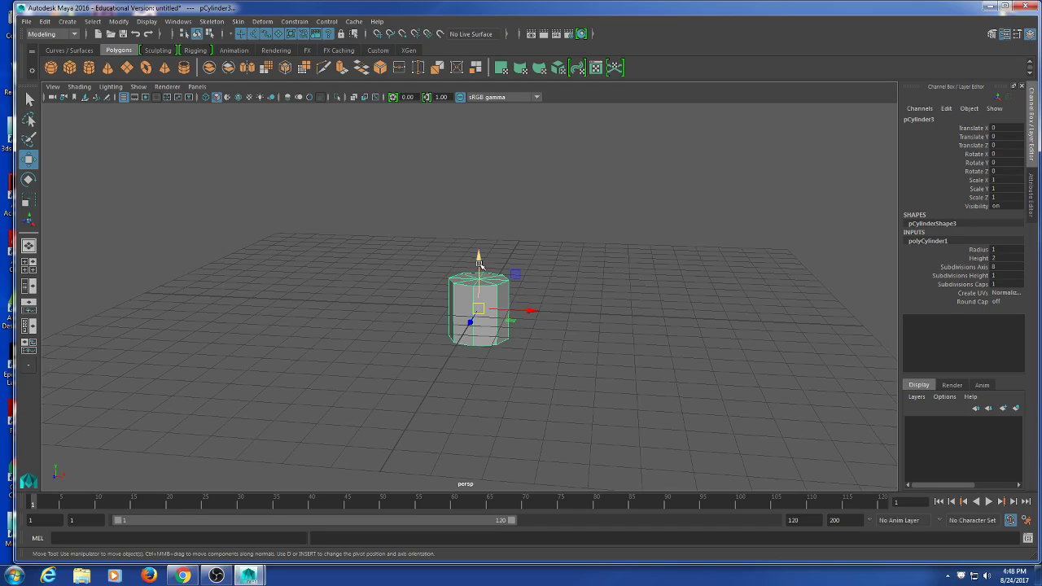
left_click_drag(480, 264, 481, 100)
middle_click_drag(481, 100, 471, 160, "alt")
left_click_drag(471, 160, 472, 98)
left_click_drag(506, 216, 496, 276, "alt")
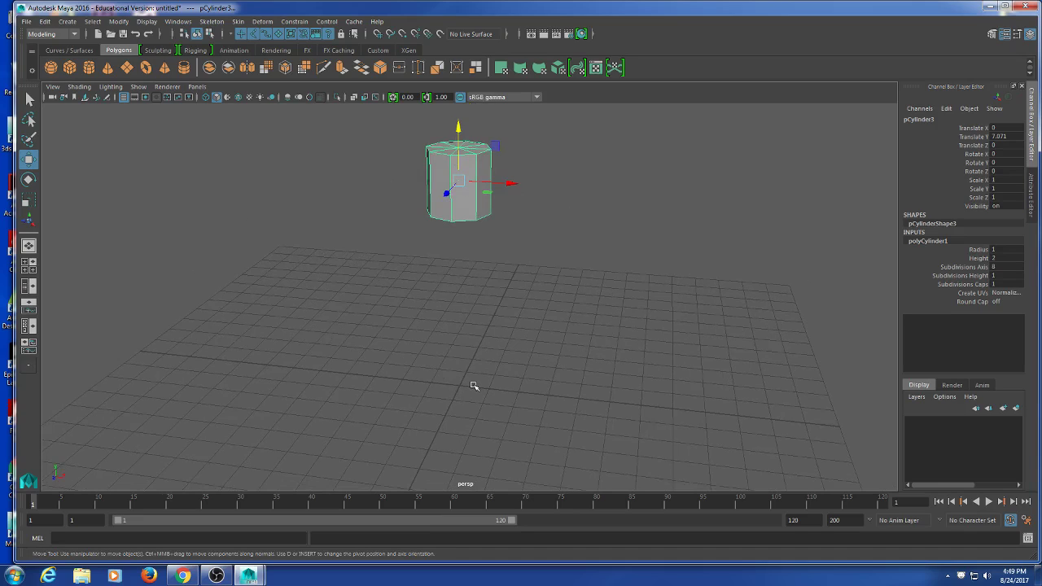
Edit the raised cylinder's pivot and grid-snap it down to the grid origin.
key("d")
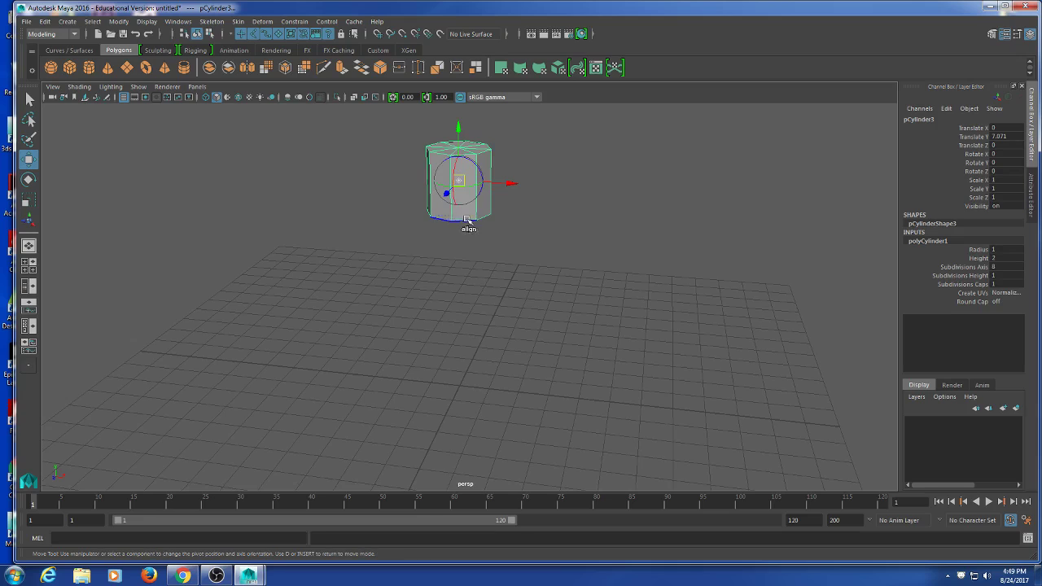
key("x")
left_click_drag(460, 181, 460, 385)
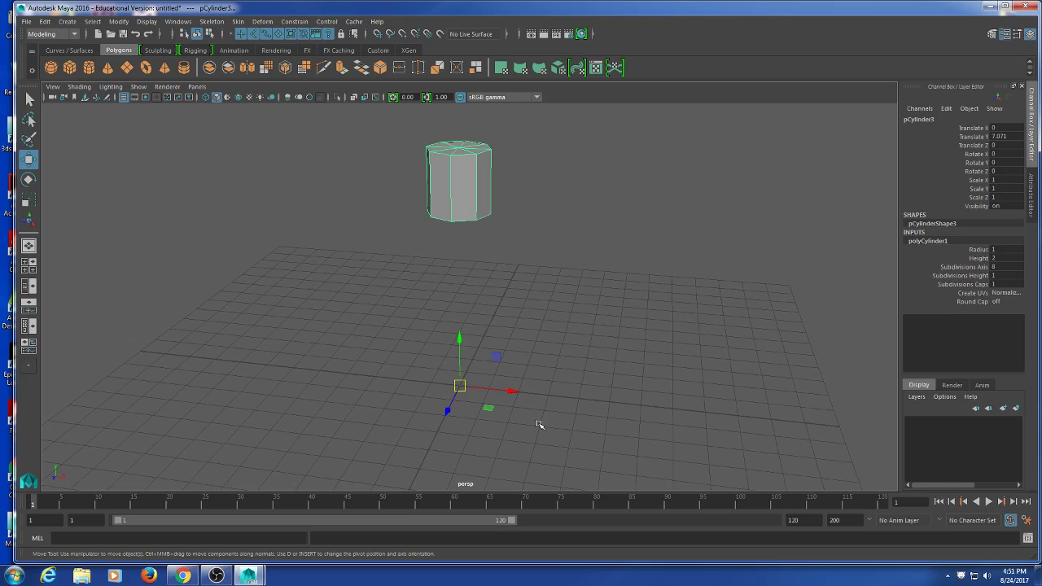
Delete the raised cylinder and create a new eight-sided polygon cylinder at the origin.
left_click(477, 140)
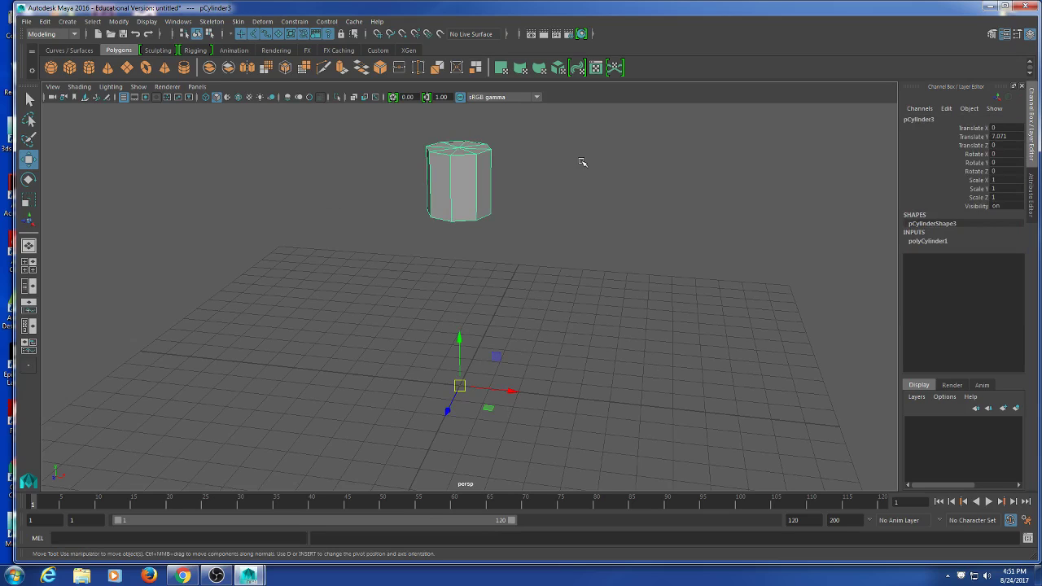
key("Delete")
left_click(487, 224)
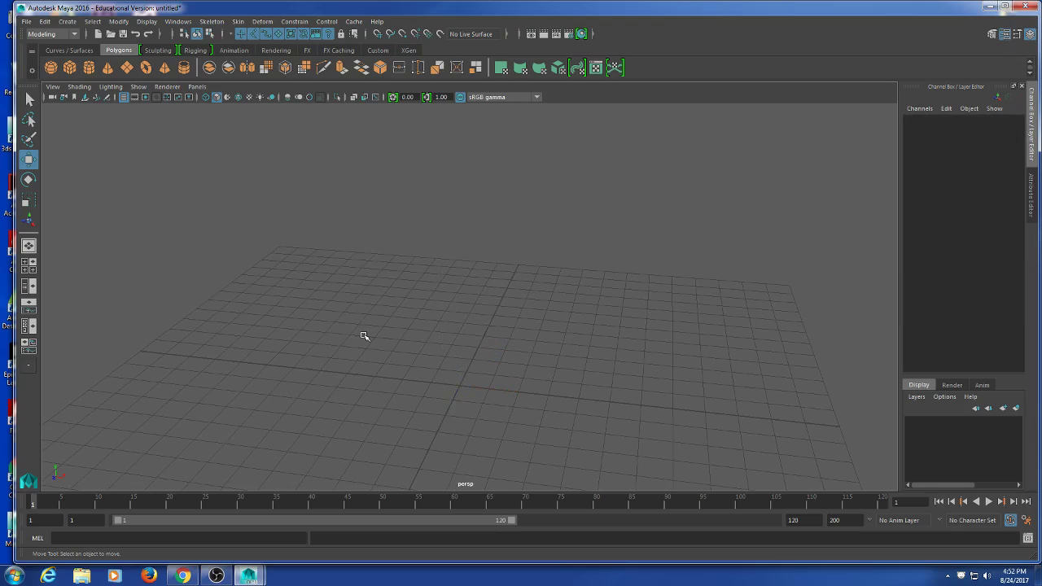
key("q")
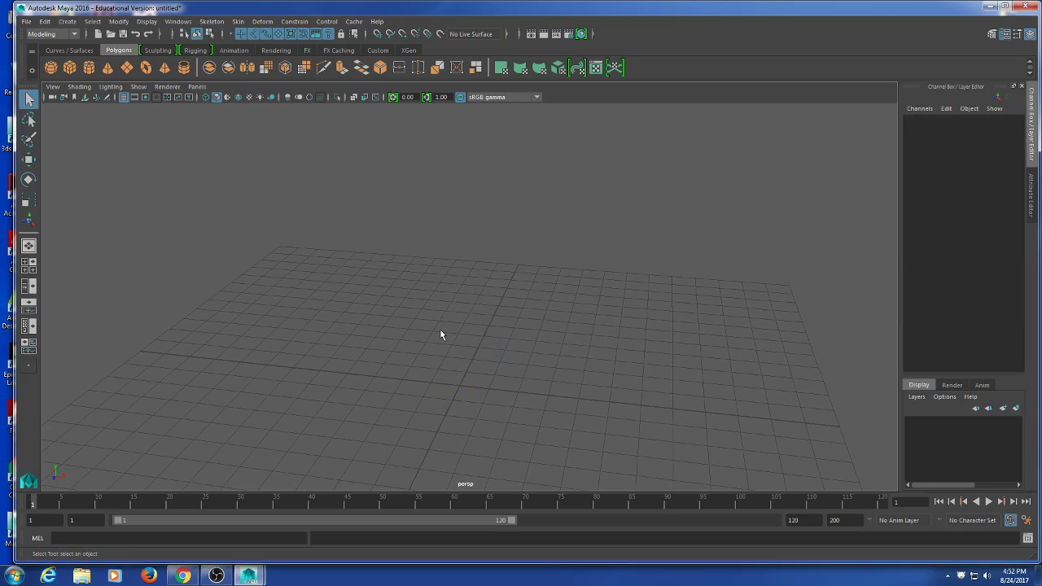
right_click_drag(441, 335, 331, 332, "shift")
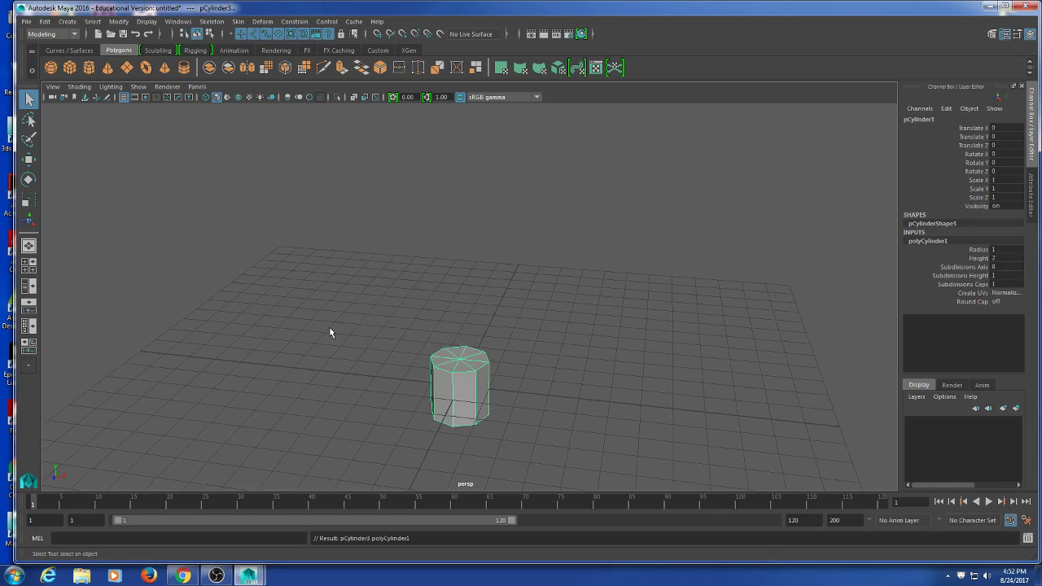
Place the cylinder's pivot at its base and snap the cylinder upward so its base rests on the grid, at Translate Y 1.
left_click_drag(519, 373, 565, 302, "alt")
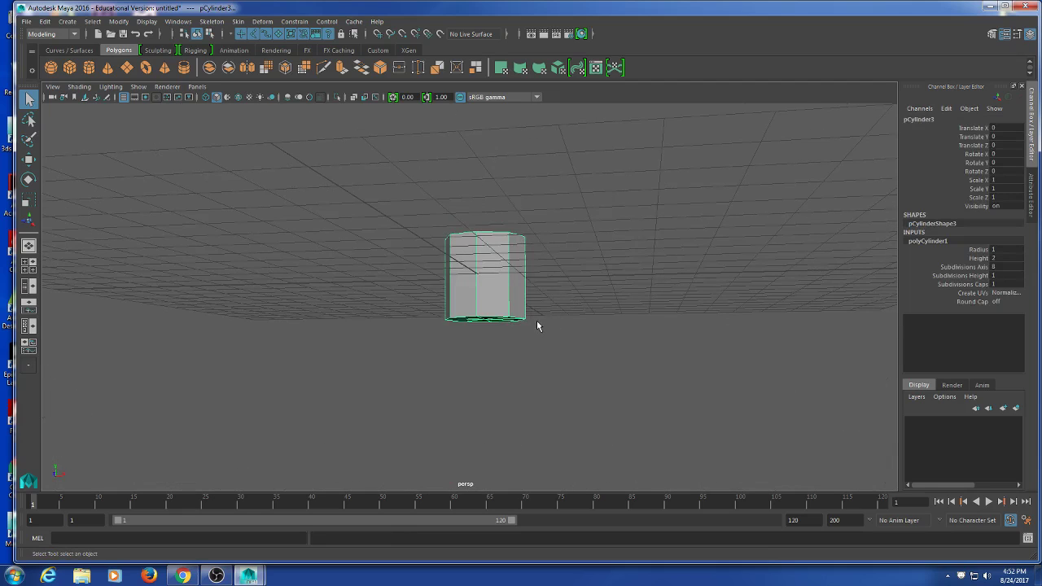
key("w")
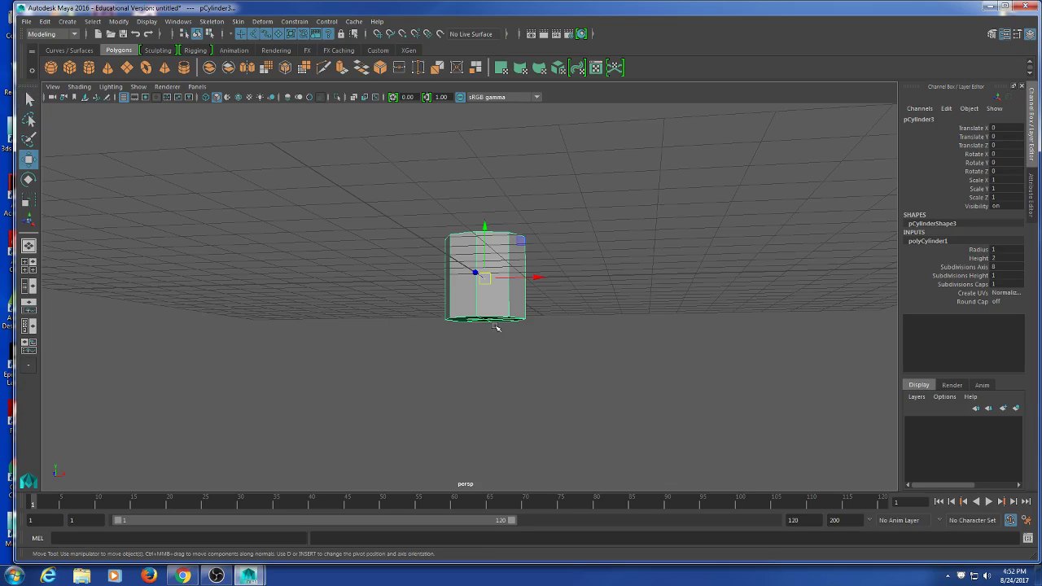
key("Insert")
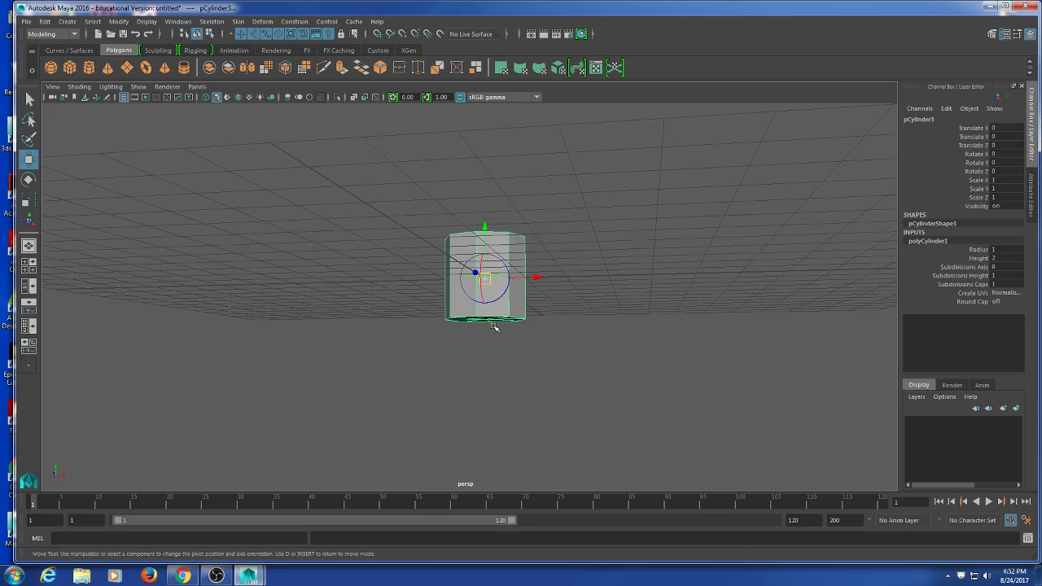
key("v")
middle_click_drag(494, 328, 478, 276)
key("Insert")
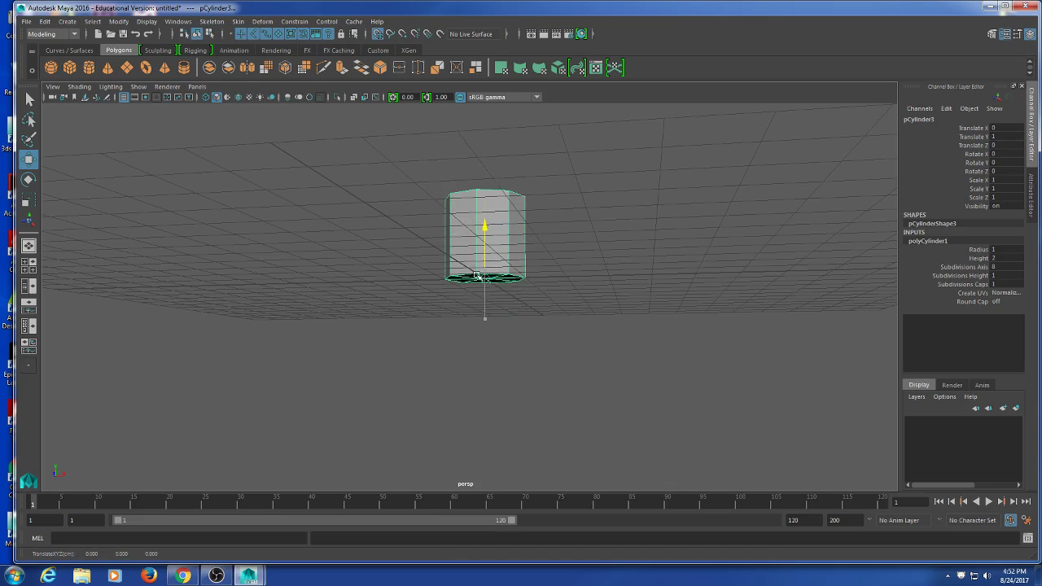
left_click_drag(549, 377, 503, 386, "alt")
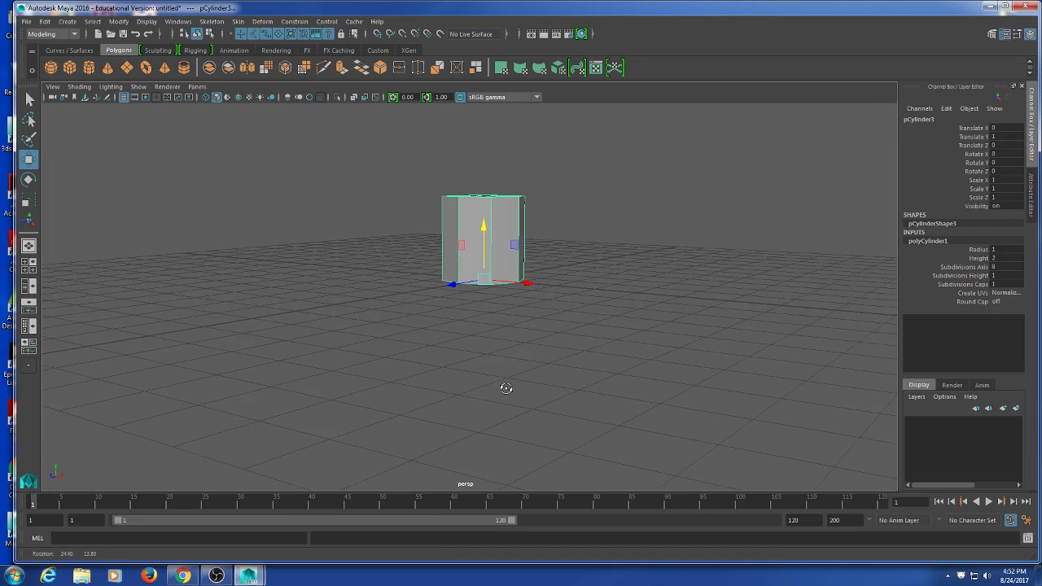
Raise the cylinder's top ring of vertices to stretch it into a tall column, and return to object mode.
right_click(610, 176)
left_click_drag(610, 176, 569, 283, "alt")
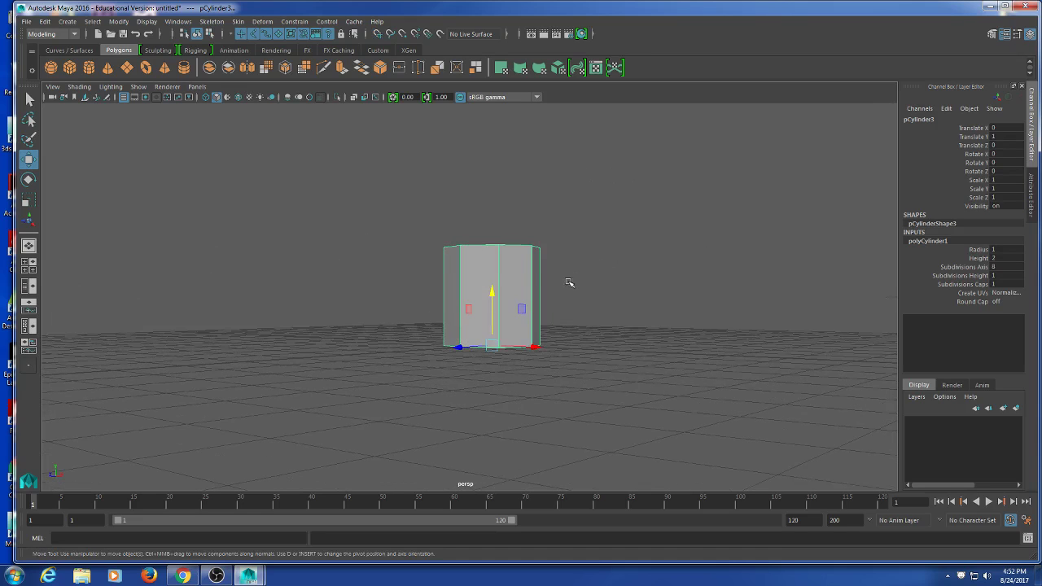
right_click(506, 265)
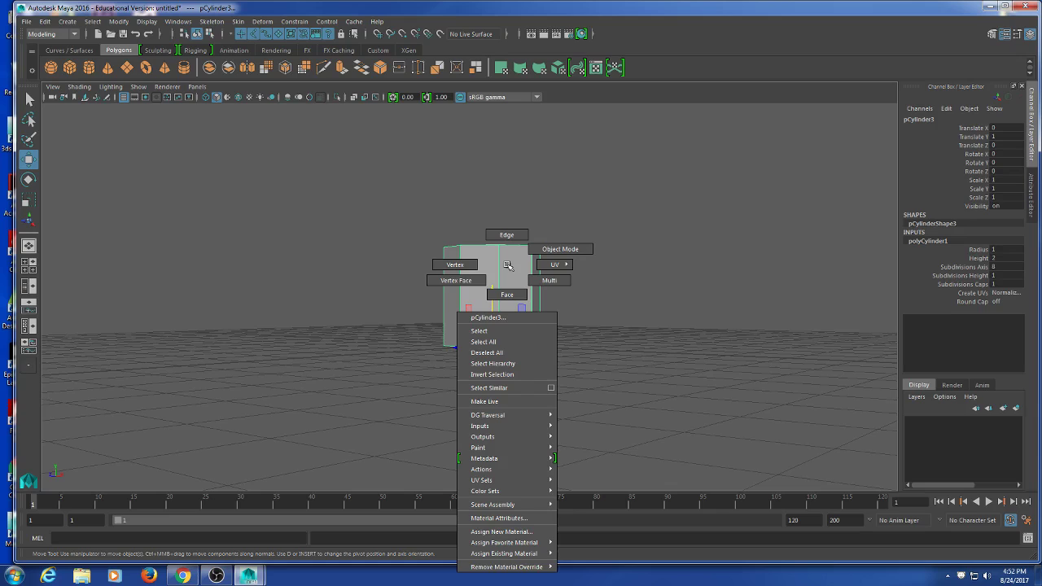
right_click_drag(507, 265, 365, 263)
left_click_drag(344, 204, 656, 216)
left_click_drag(499, 203, 551, 238)
right_click(472, 234)
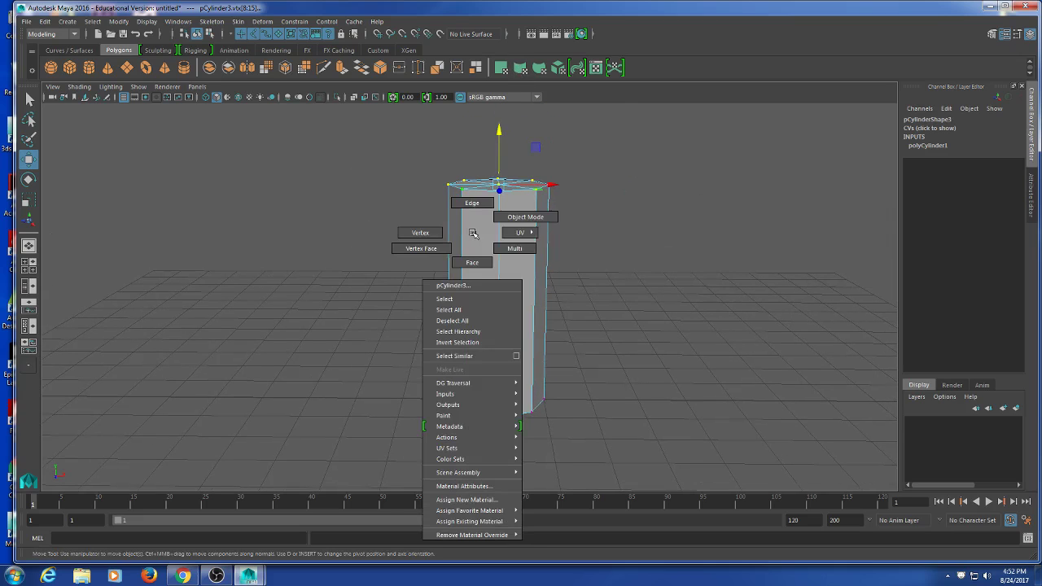
left_click(525, 217)
left_click_drag(708, 180, 673, 300, "alt")
left_click(489, 309)
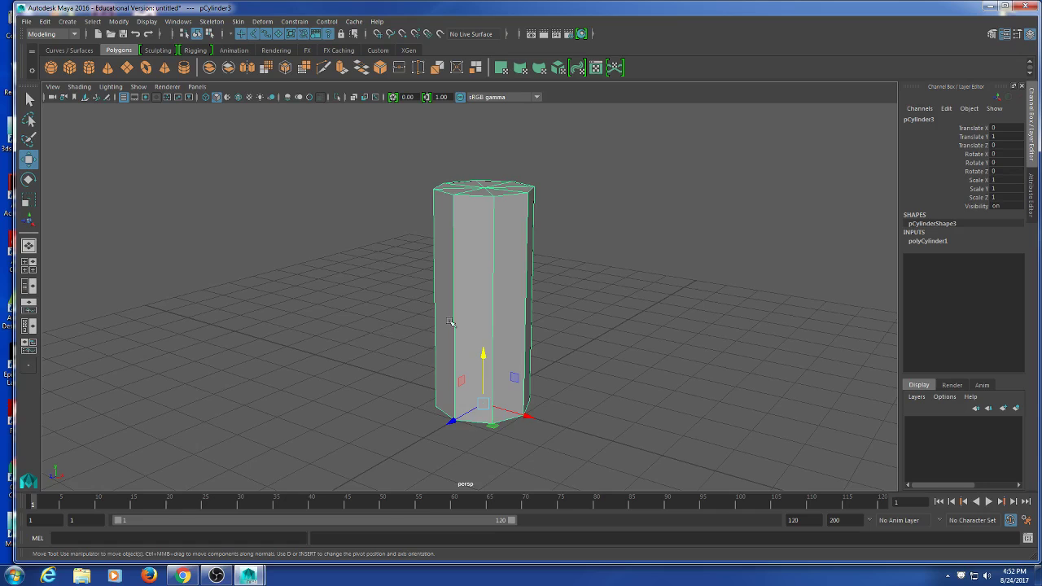
Insert three edge loops around the column, one near its top, one near its base and one slightly above the middle, and leave the tool.
left_click_drag(605, 338, 577, 323, "alt")
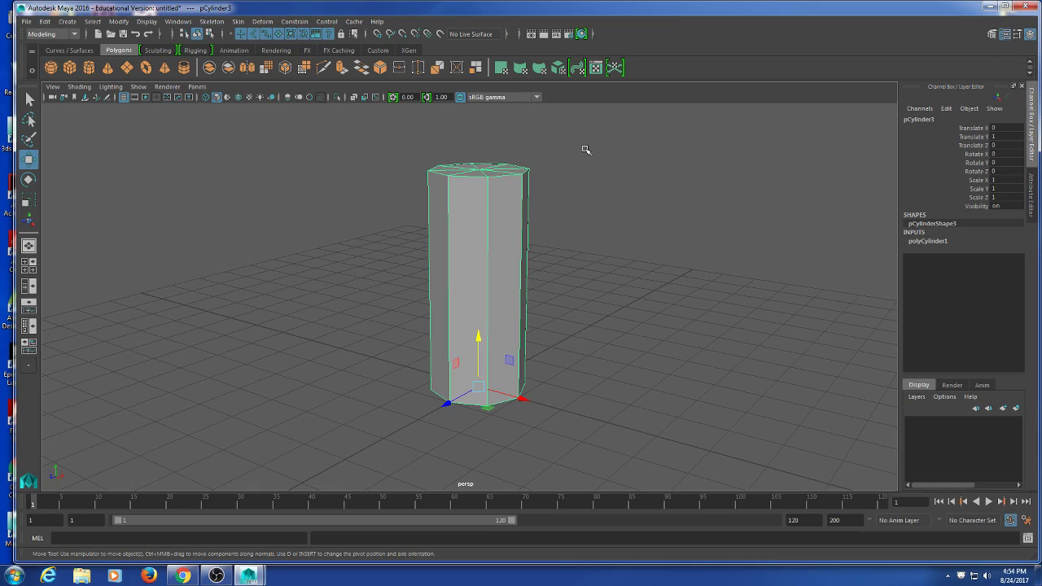
left_click_drag(431, 214, 485, 236, "alt")
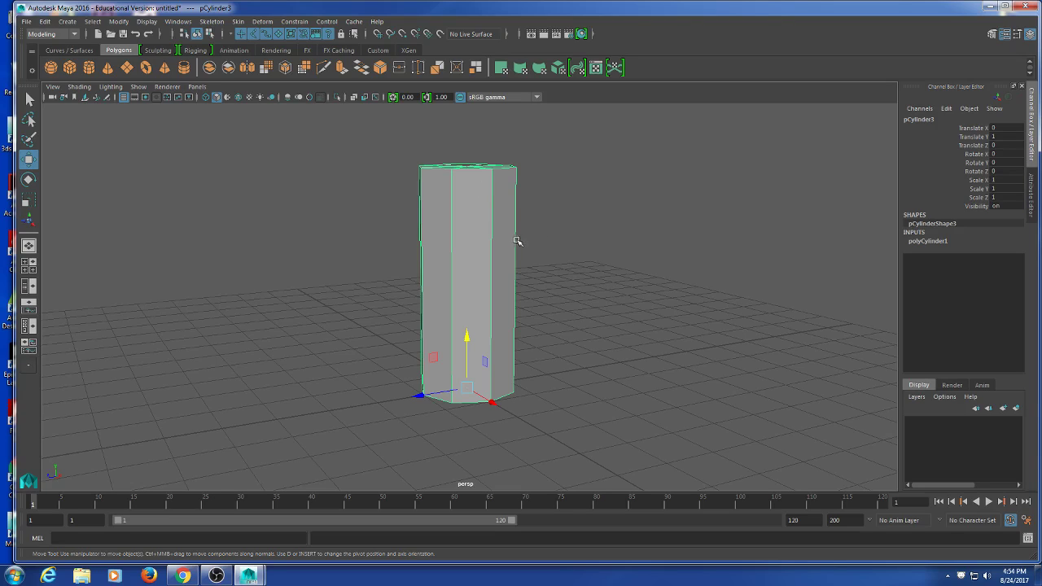
right_click(553, 195, "shift")
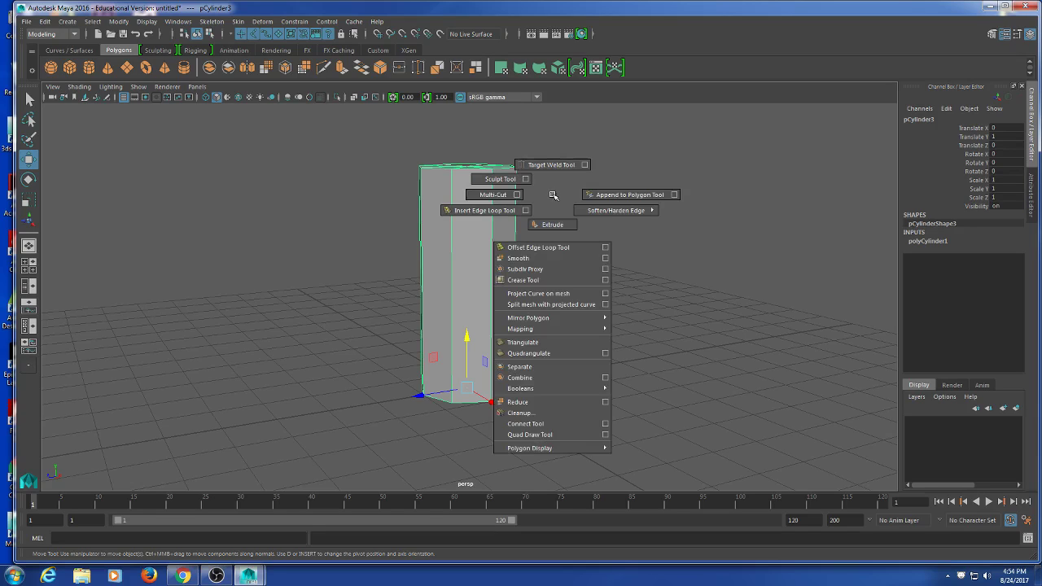
mouse_move(553, 196)
right_mouse_down("shift")
mouse_move(473, 214)
mouse_move(493, 210)
mouse_move(475, 218)
mouse_move(493, 211)
mouse_move(485, 213)
right_mouse_up("shift")
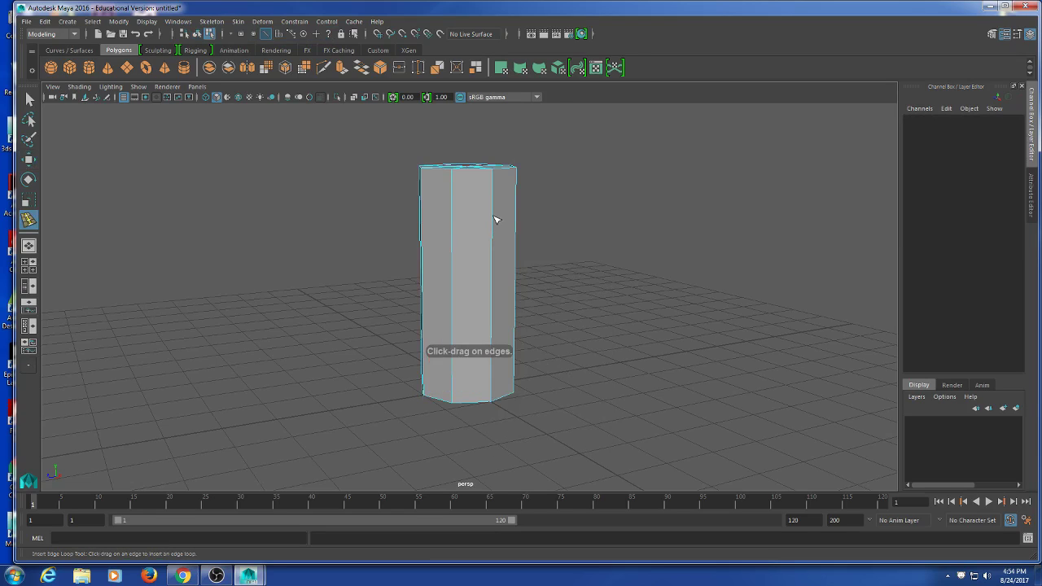
left_click_drag(493, 225, 504, 176)
left_click_drag(493, 221, 502, 386)
left_click_drag(496, 317, 504, 260)
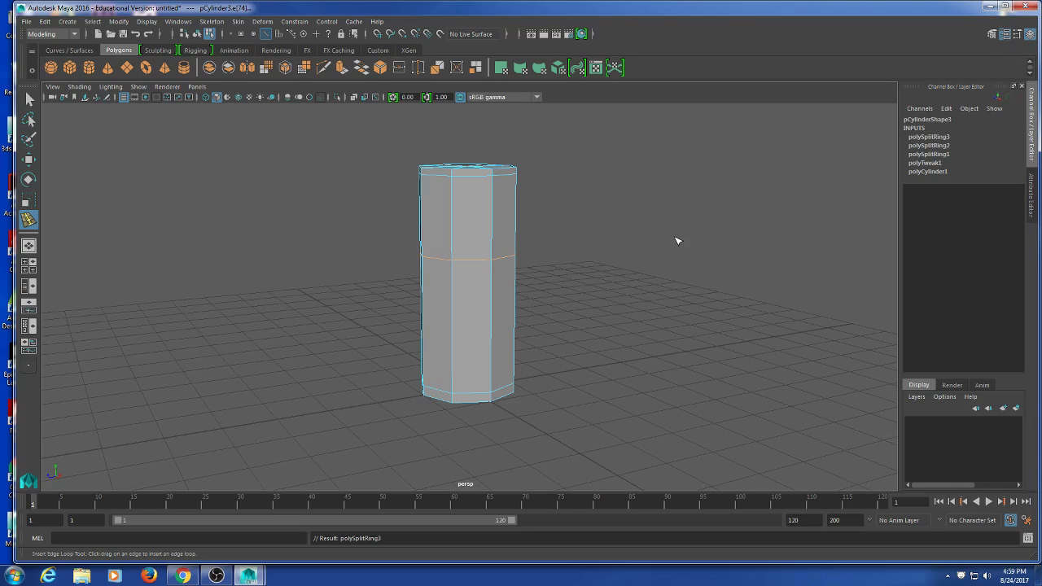
right_click_drag(489, 213, 553, 268)
key("q")
left_click(754, 203)
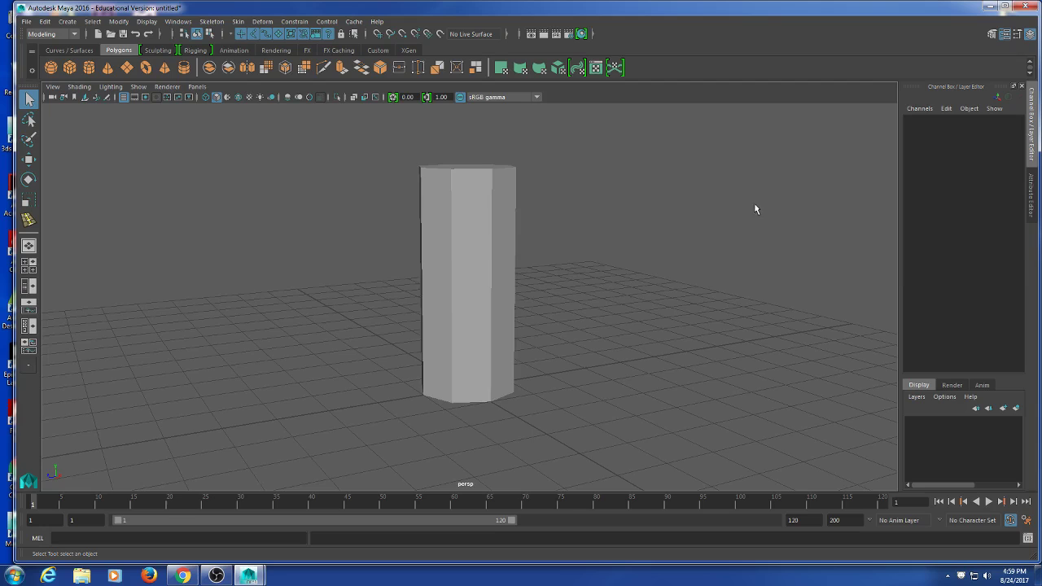
Display the column in smooth mesh preview.
key("F8")
left_click_drag(621, 327, 621, 355, "alt")
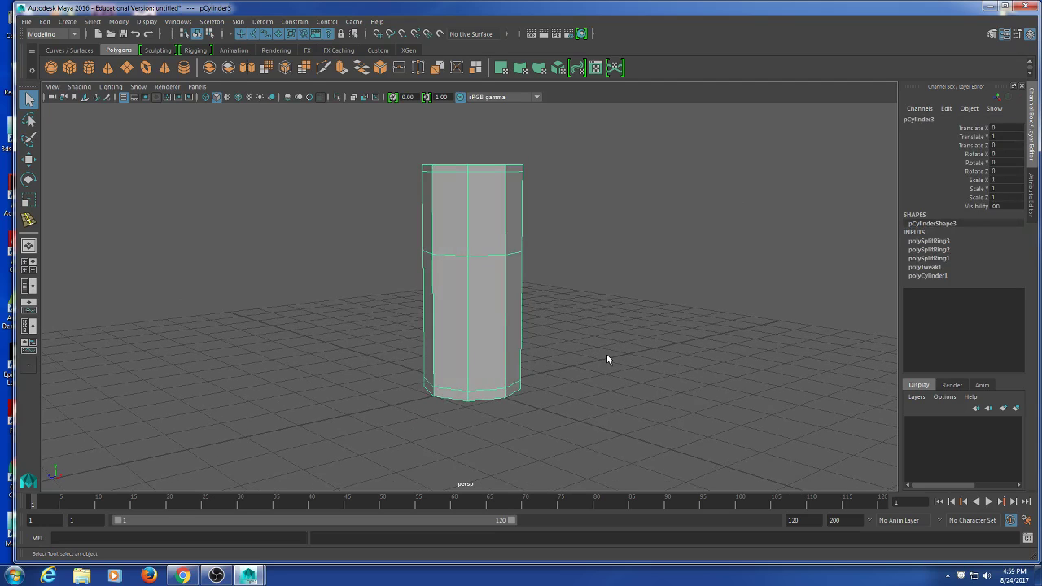
key("3")
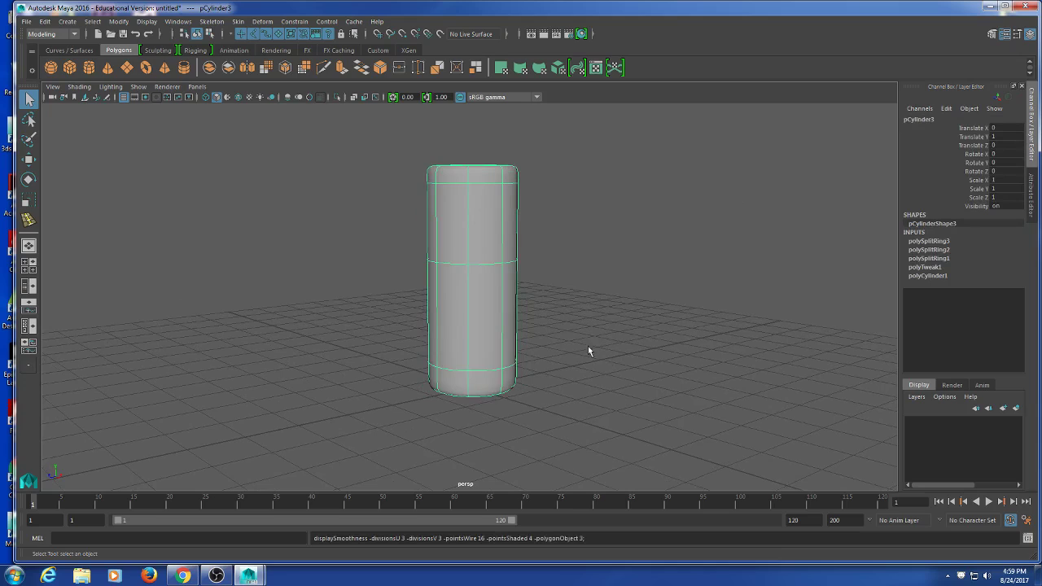
left_click(602, 366)
mouse_move(601, 365)
left_mouse_down("alt")
mouse_move(584, 404)
mouse_move(600, 396)
mouse_move(591, 380)
mouse_move(608, 324)
mouse_move(594, 348)
left_mouse_up("alt")
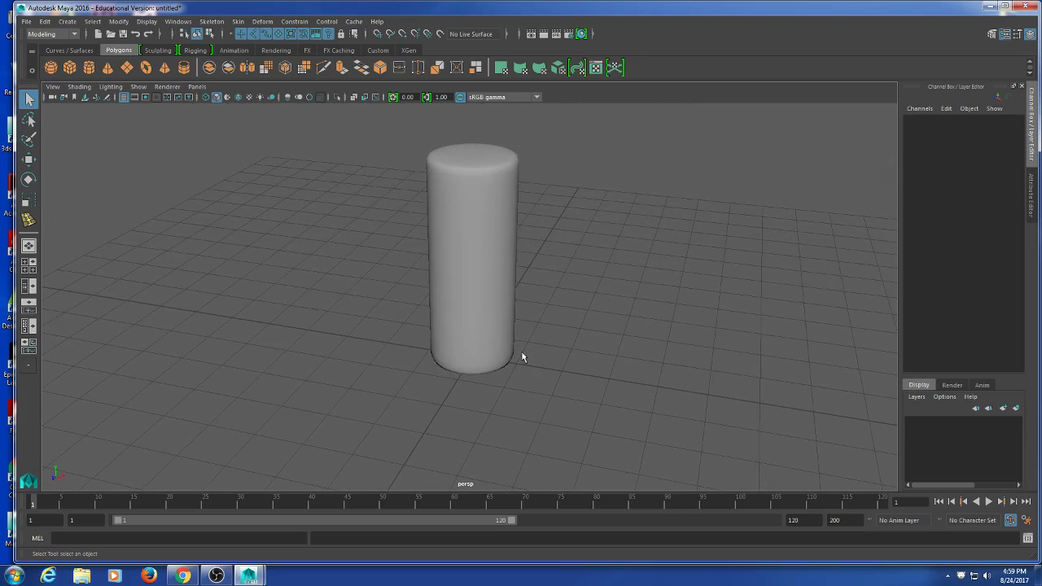
Assign a new Phong material to the smoothed column.
left_click(482, 307)
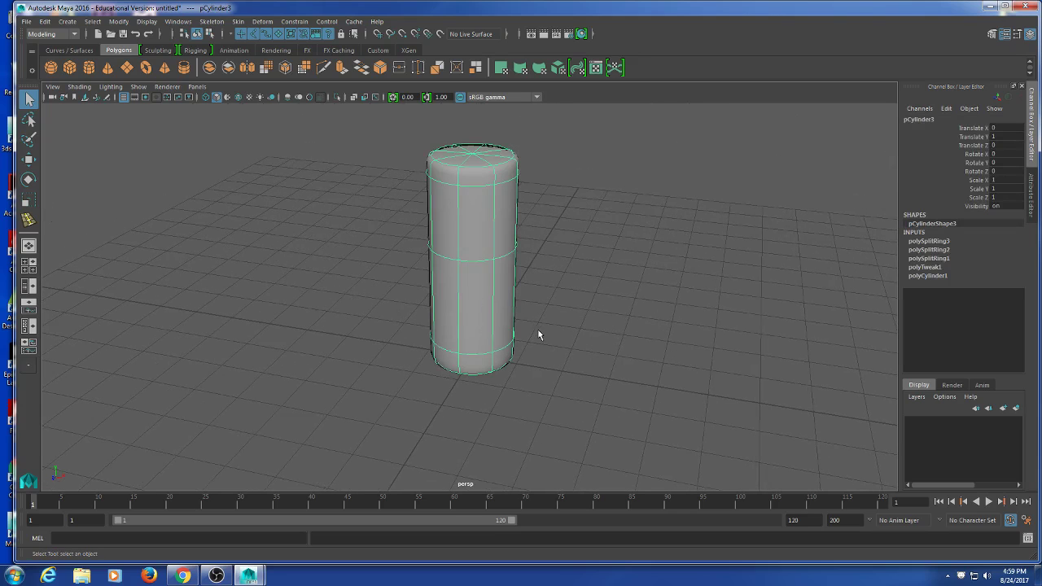
right_click(472, 239)
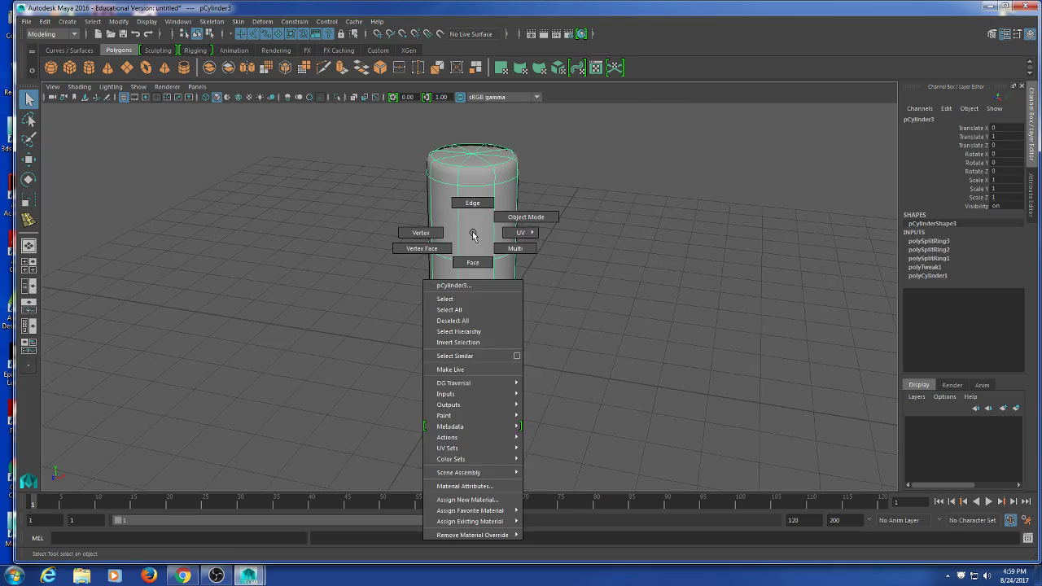
mouse_move(499, 513)
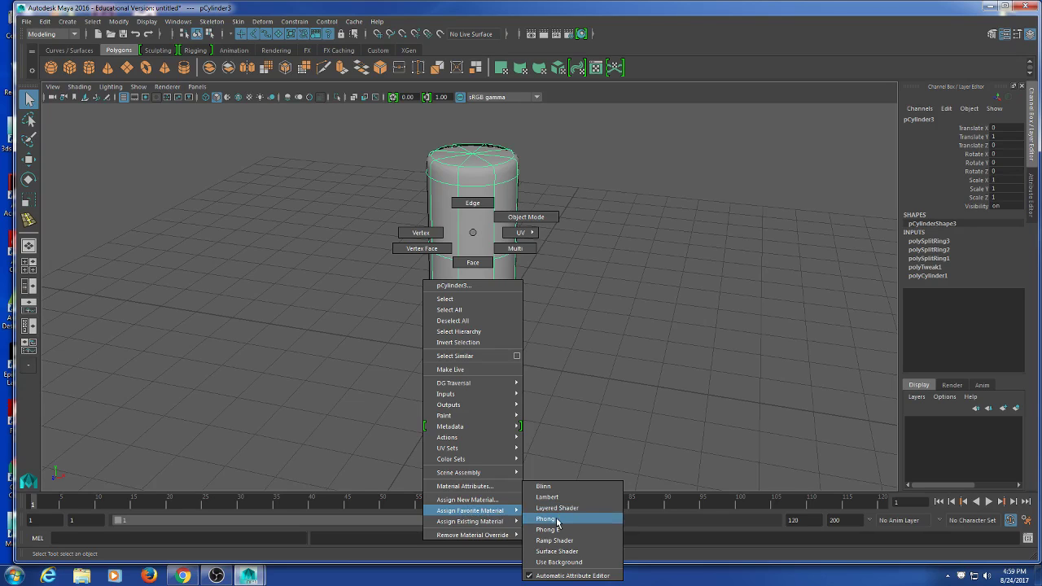
left_click(557, 520)
key("ctrl+a")
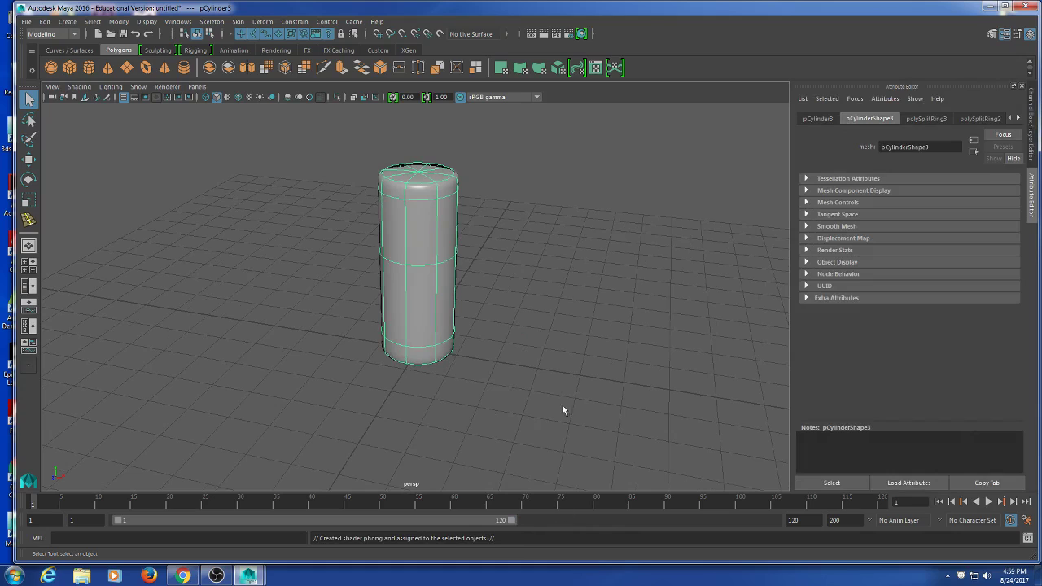
Examine the column's surface highlights and rounded ends from several angles and distances.
left_click(503, 327)
left_click_drag(502, 326, 521, 345, "alt")
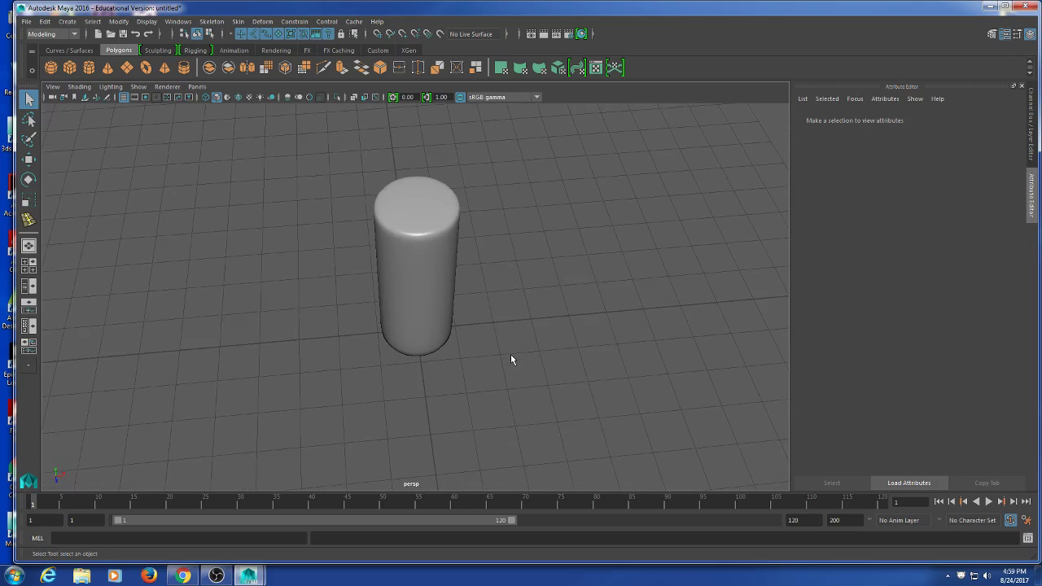
scroll(511, 358, "up", 3)
scroll(570, 298, "up", 2)
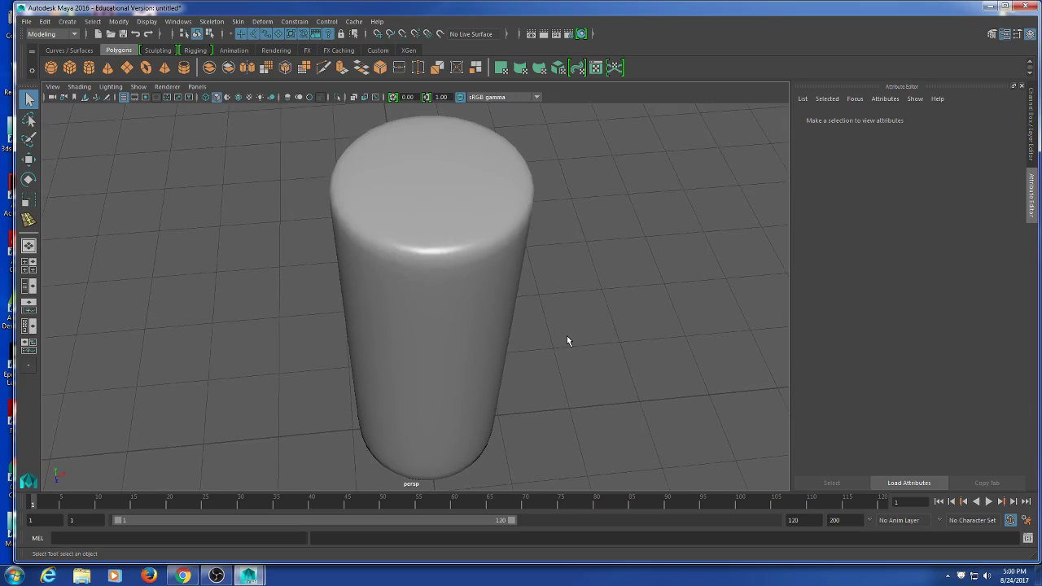
scroll(568, 334, "down", 2)
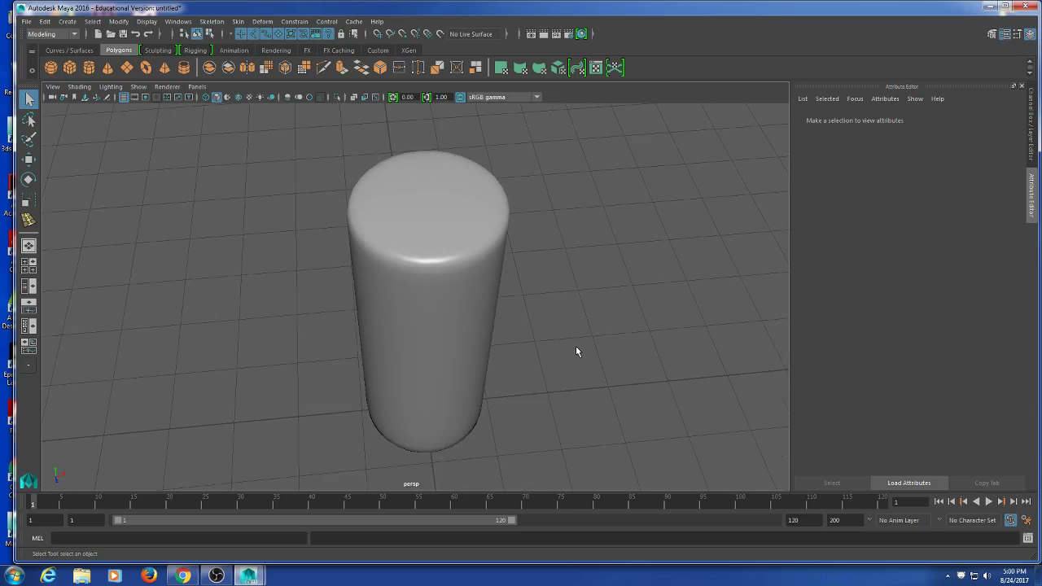
left_click_drag(576, 357, 549, 320, "alt")
left_click_drag(578, 326, 609, 325, "alt")
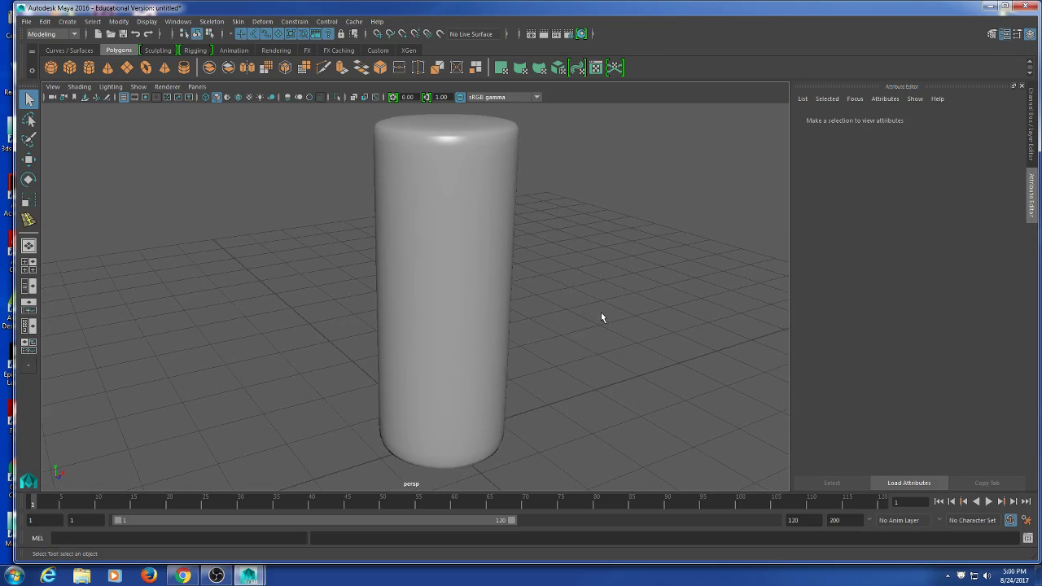
scroll(596, 318, "down", 2)
left_click_drag(587, 321, 542, 353, "alt")
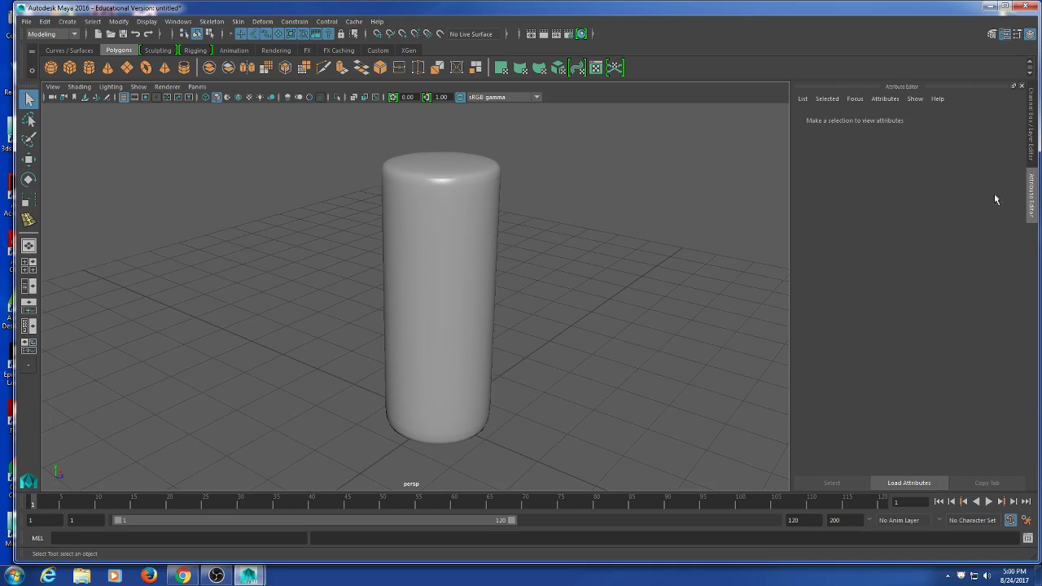
Darken the column's Phong color, brighten its Specular Color and set Cosine Power to about 2.797.
left_click(486, 287)
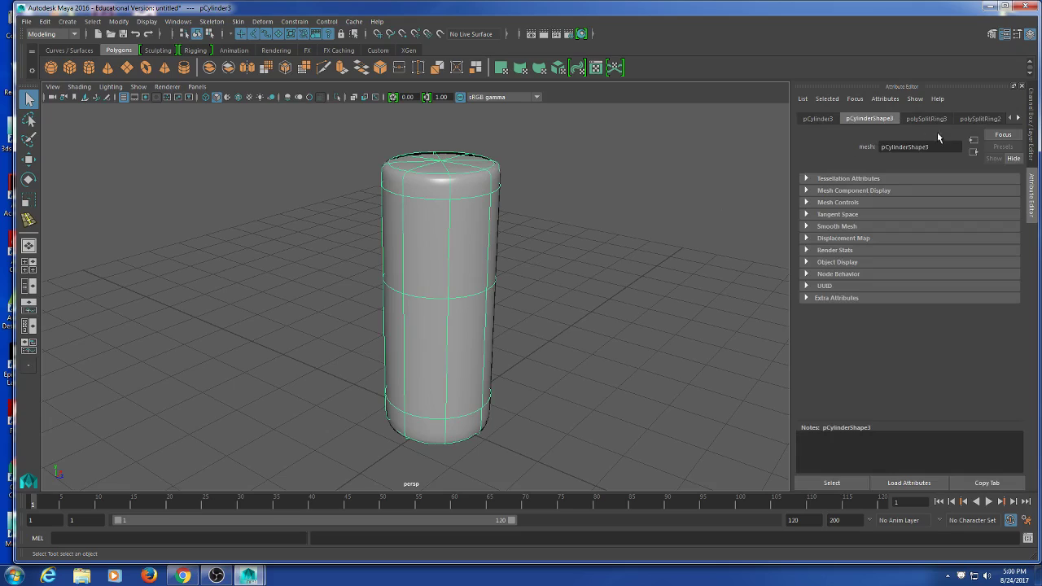
left_click(1015, 119)
left_click(1014, 119)
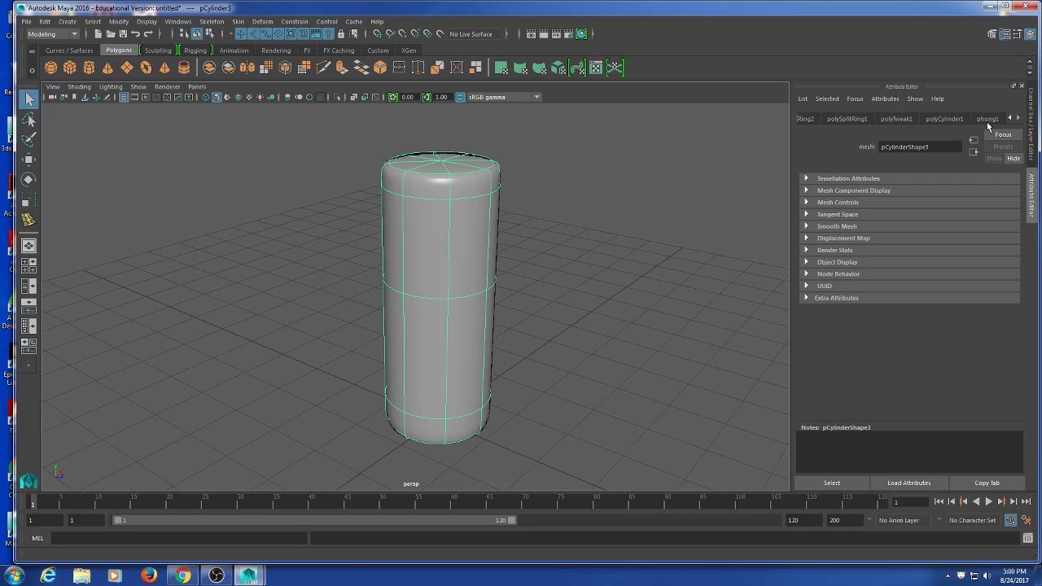
left_click(987, 119)
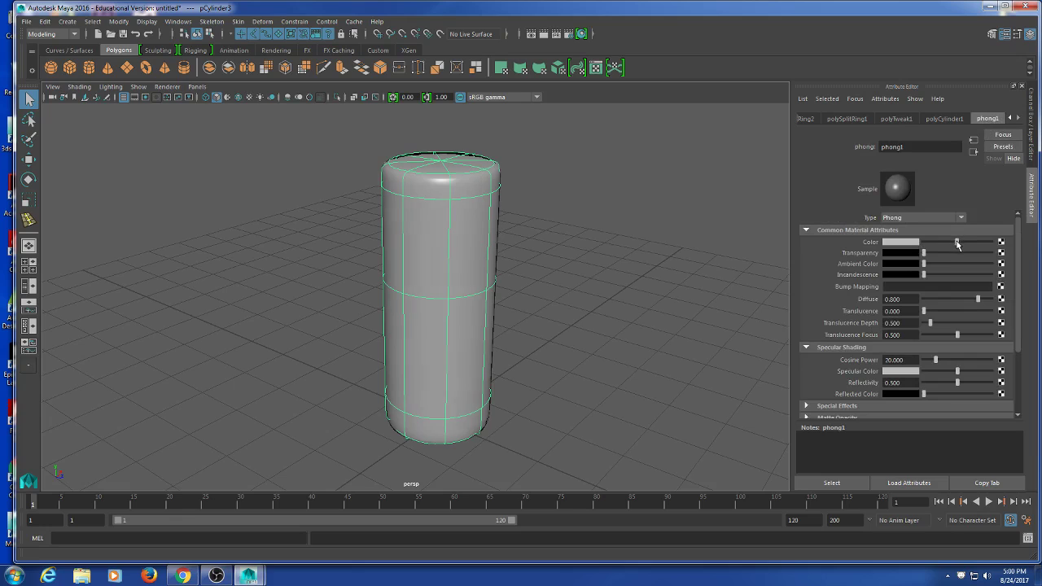
left_click_drag(955, 242, 941, 260)
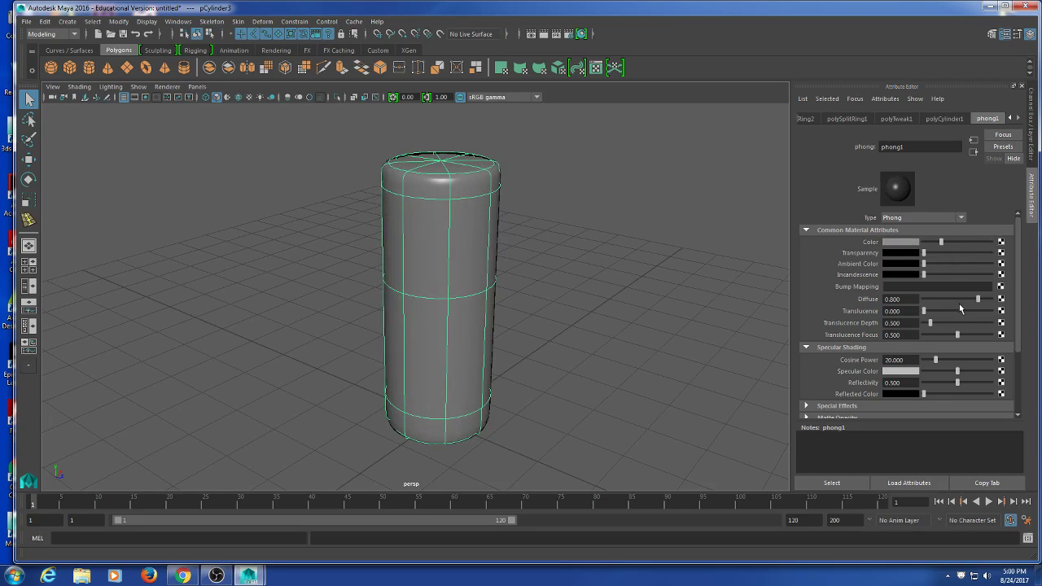
left_click_drag(957, 372, 925, 374)
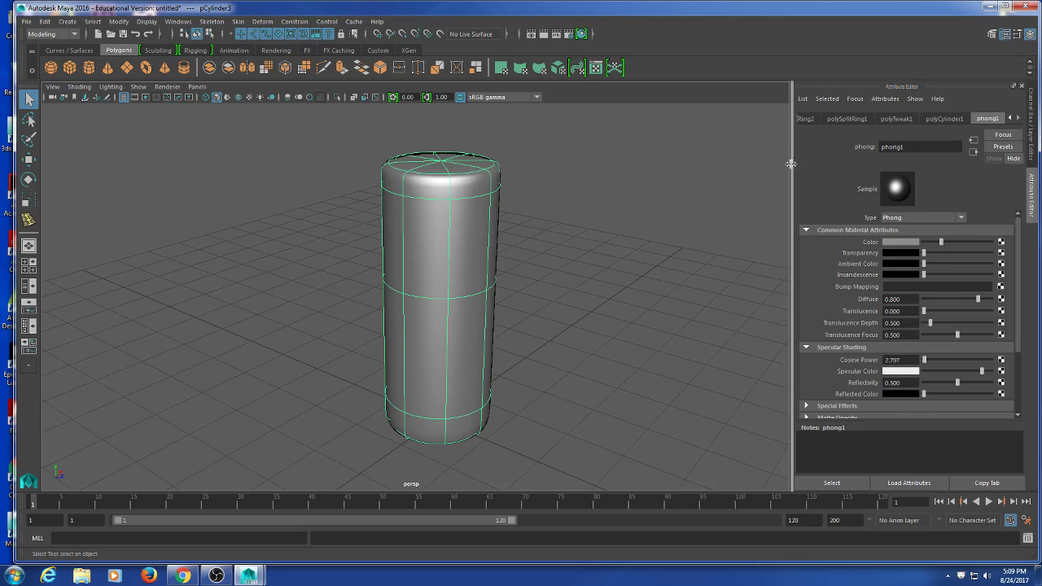
Widen the Attribute Editor to reveal all of the column's history nodes, and delete the column's construction history.
left_click_drag(790, 163, 429, 211)
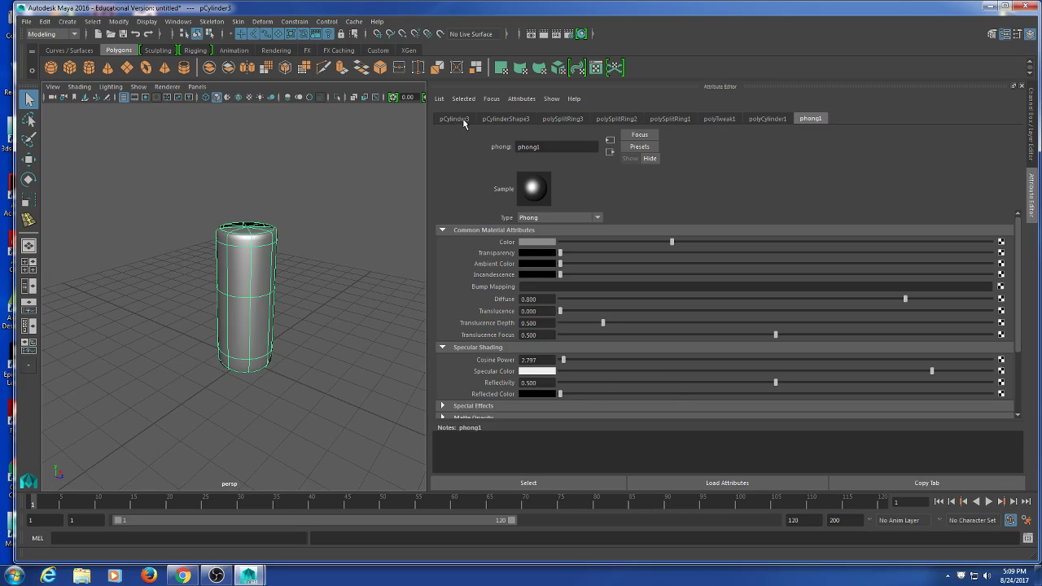
right_click_drag(230, 262, 328, 230)
key("space")
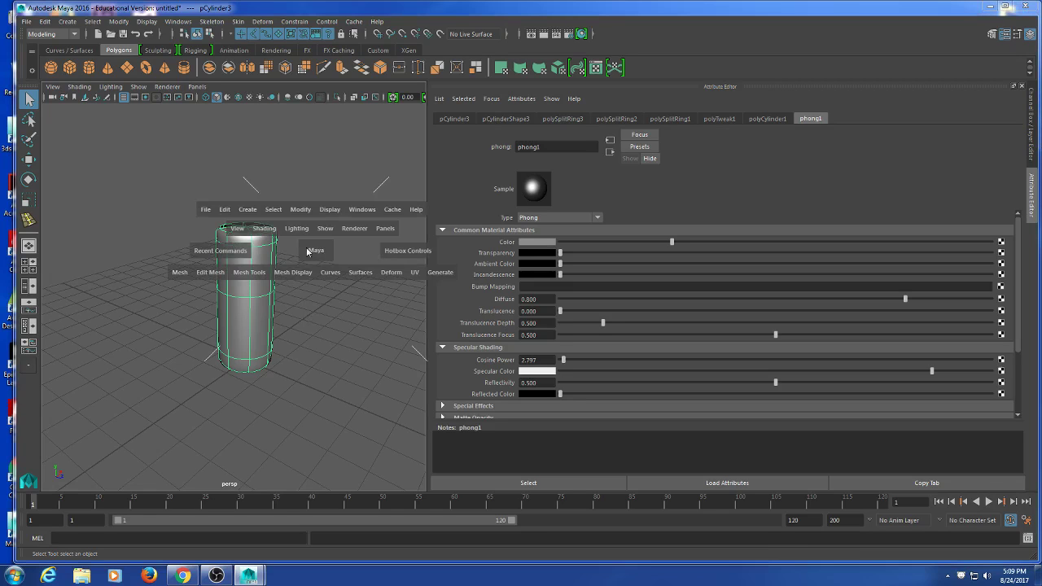
left_click(225, 210)
mouse_move(309, 341)
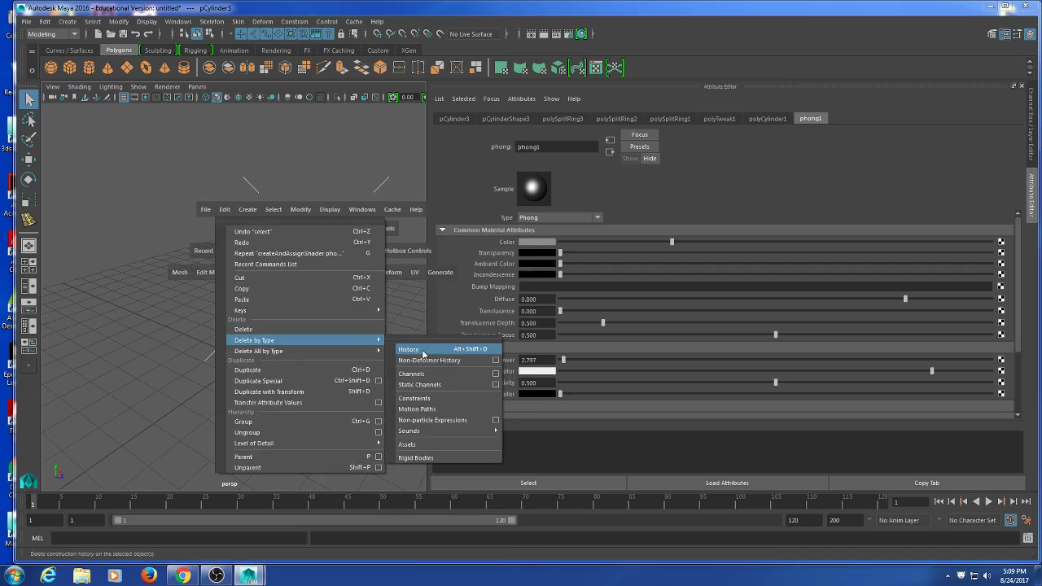
left_click(421, 350)
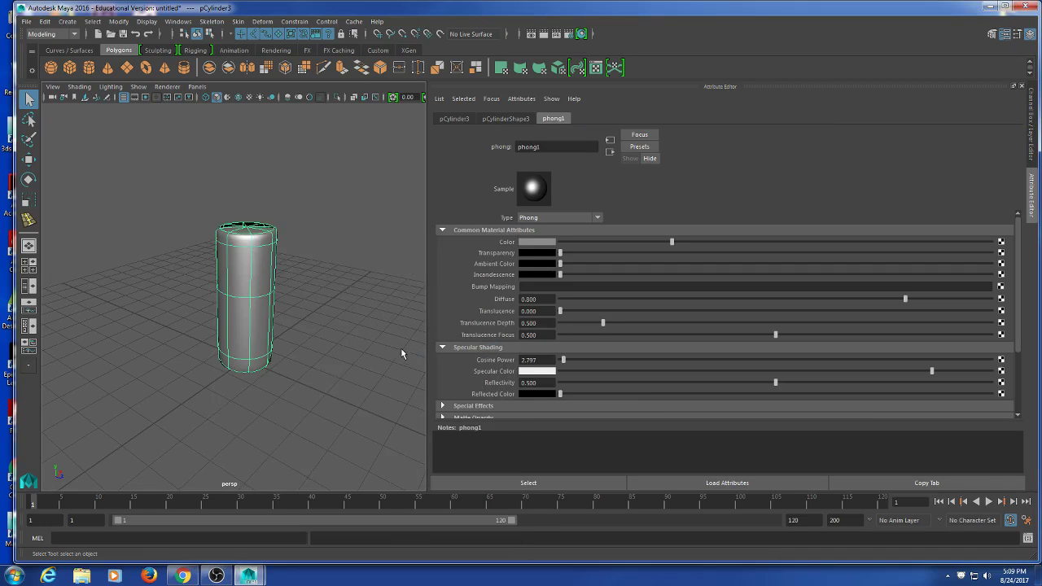
Narrow the Attribute Editor and switch to the Channel Box / Layer Editor.
left_click(324, 336)
left_click(267, 322)
left_click_drag(427, 174, 765, 172)
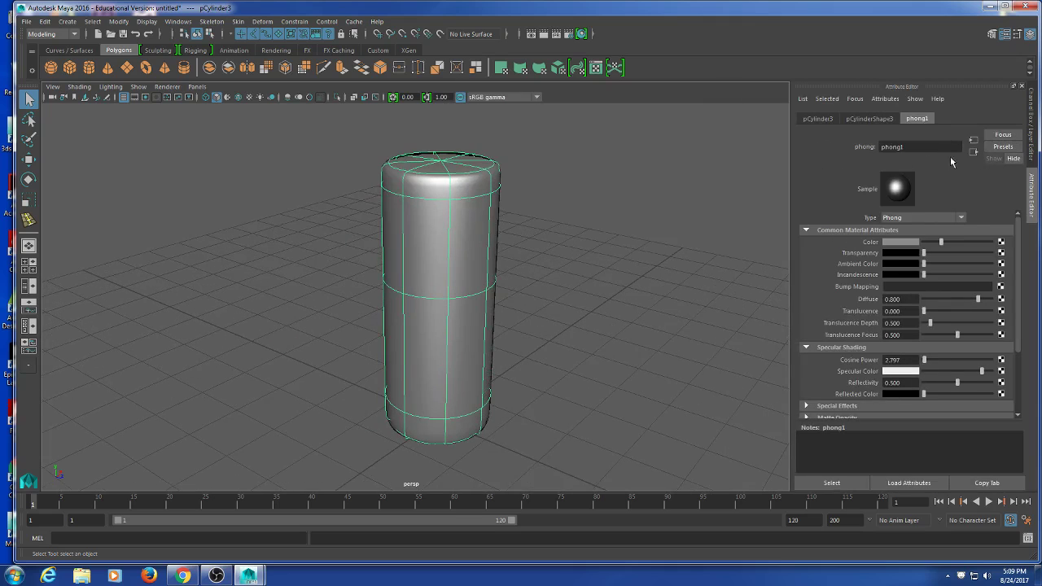
left_click(1032, 148)
left_click(1032, 181)
left_click(1030, 159)
Deselect the column and examine its smoothed shape and specular highlights from several distances and angles.
right_click_drag(447, 301, 446, 295)
left_click(652, 232)
scroll(619, 257, "down", 2)
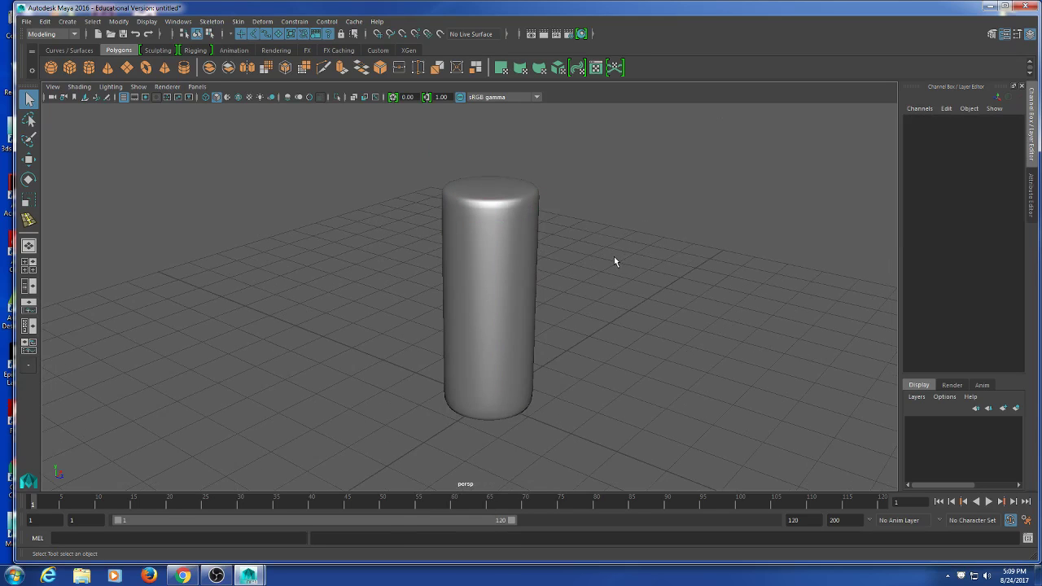
scroll(613, 262, "down", 5)
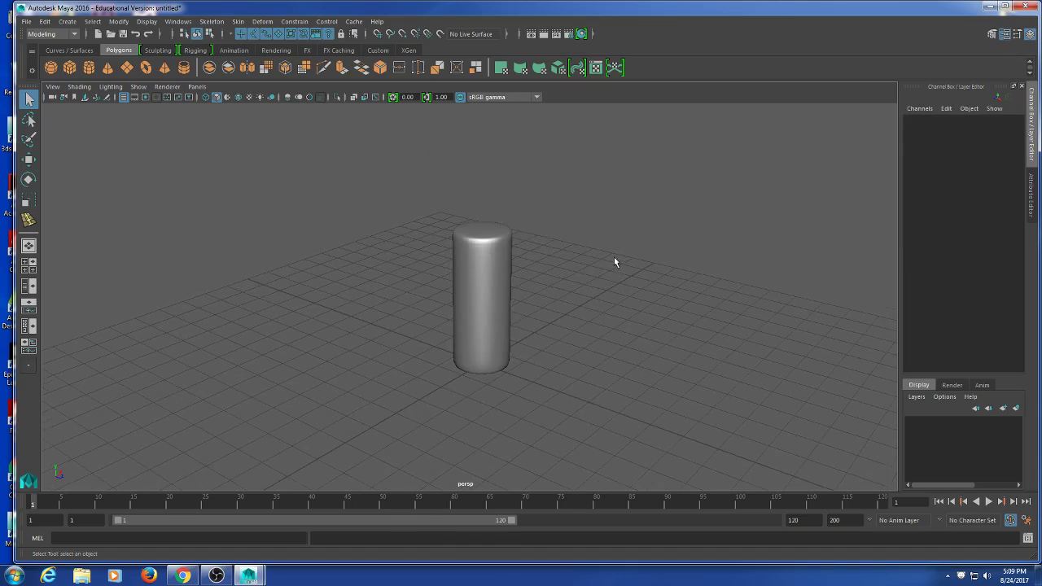
scroll(614, 264, "up", 10)
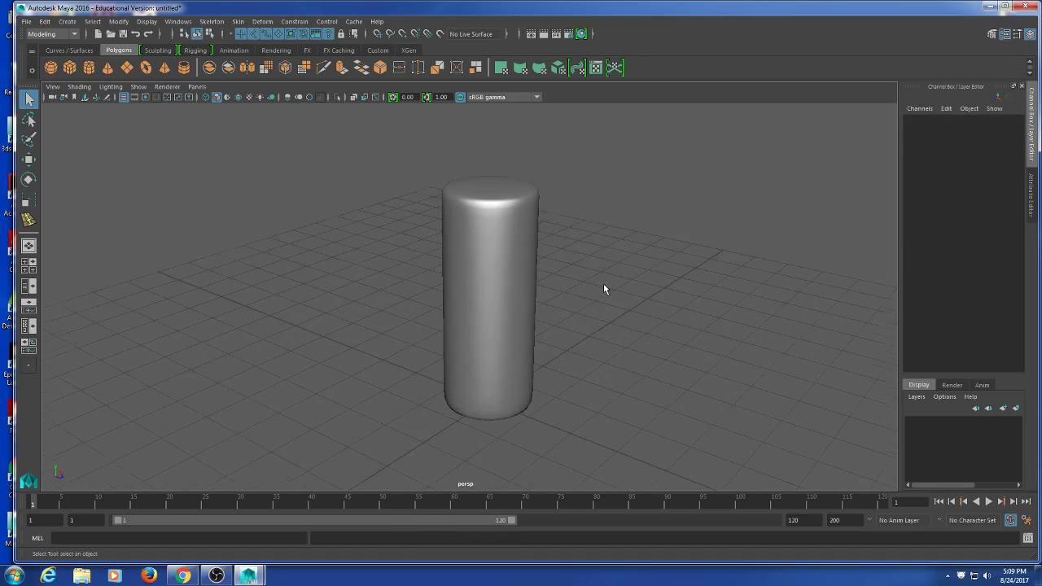
left_click_drag(651, 295, 664, 291, "alt")
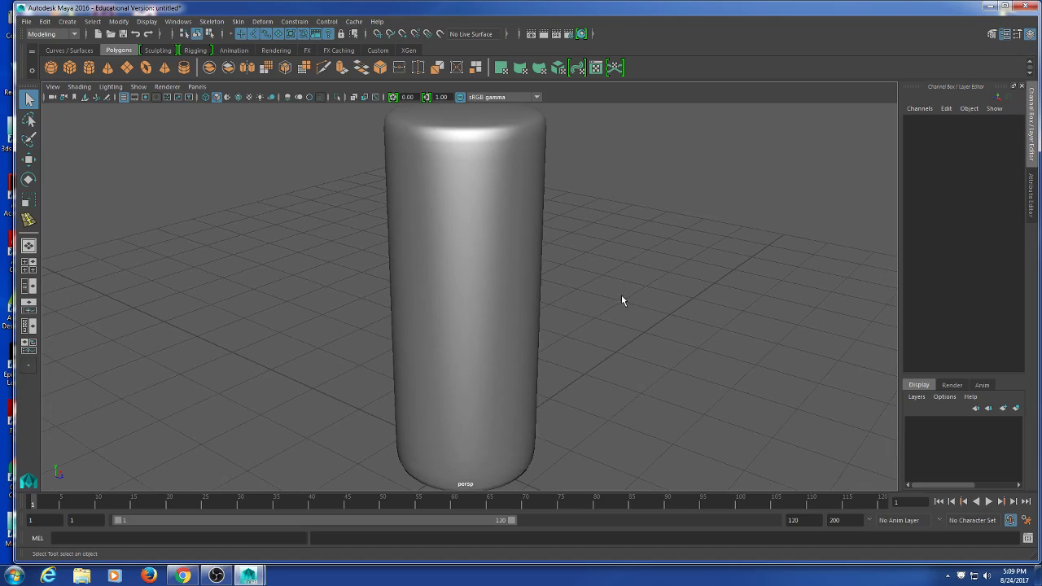
scroll(622, 301, "down", 3)
left_click_drag(681, 342, 637, 315, "alt")
left_click_drag(575, 356, 518, 355, "alt")
Insert an edge loop around the column's upper part and scale it inward to form a narrow neck.
left_click(521, 317)
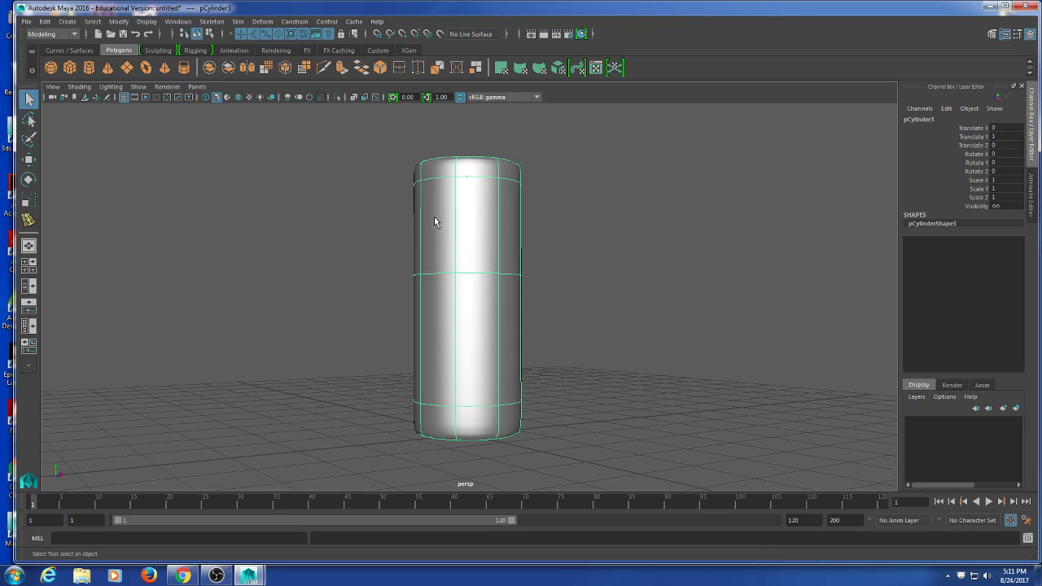
right_click_drag(552, 234, 529, 290)
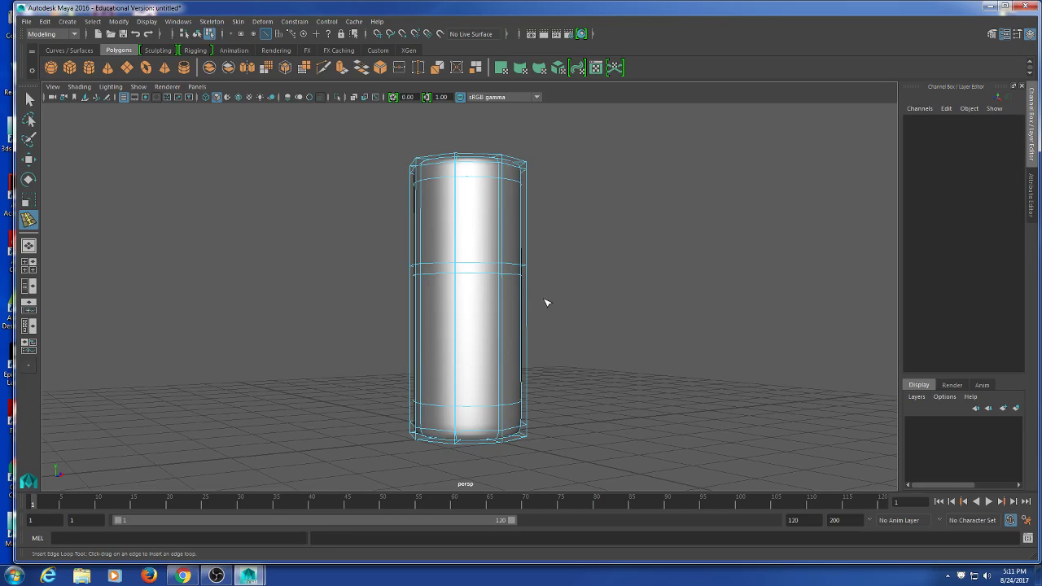
left_click(504, 221)
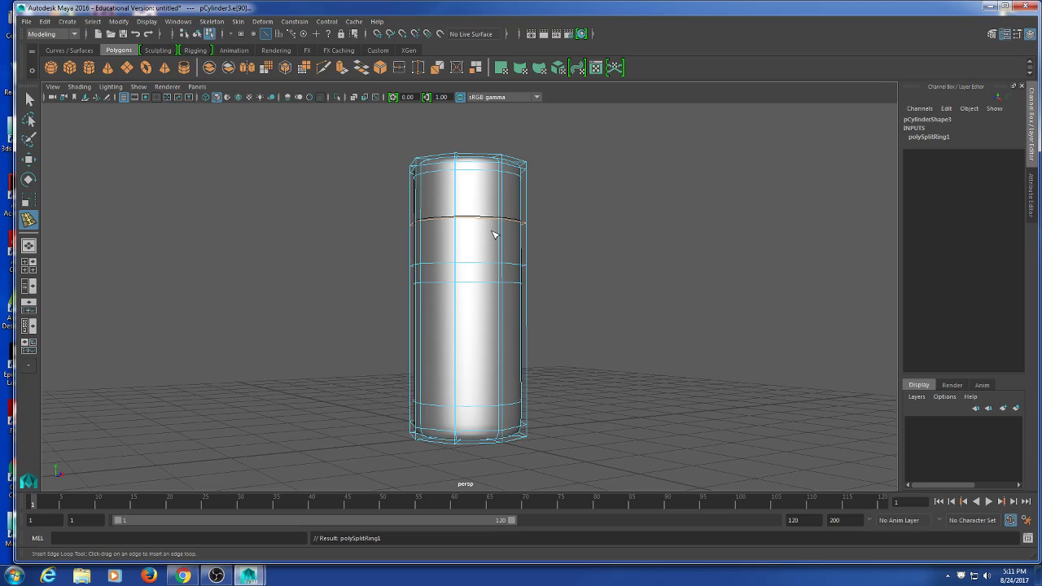
key("r")
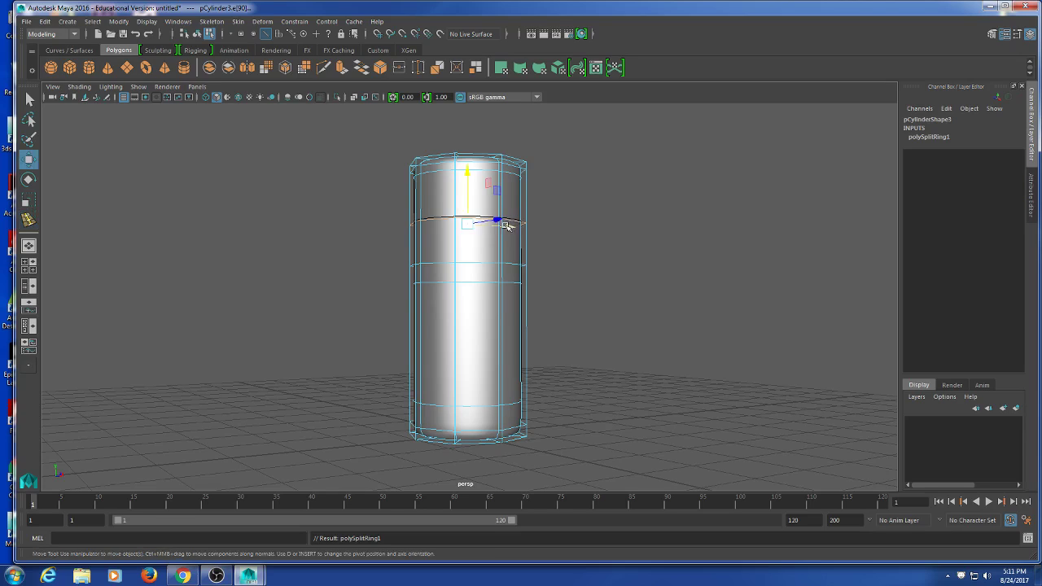
left_click_drag(471, 225, 410, 363)
left_click(498, 358)
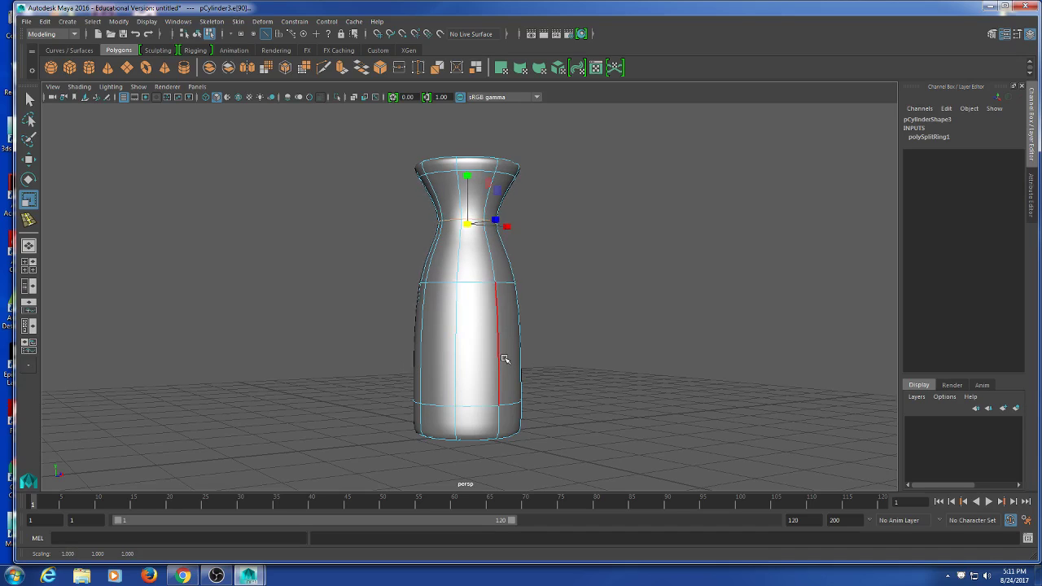
key("q")
left_click(592, 285)
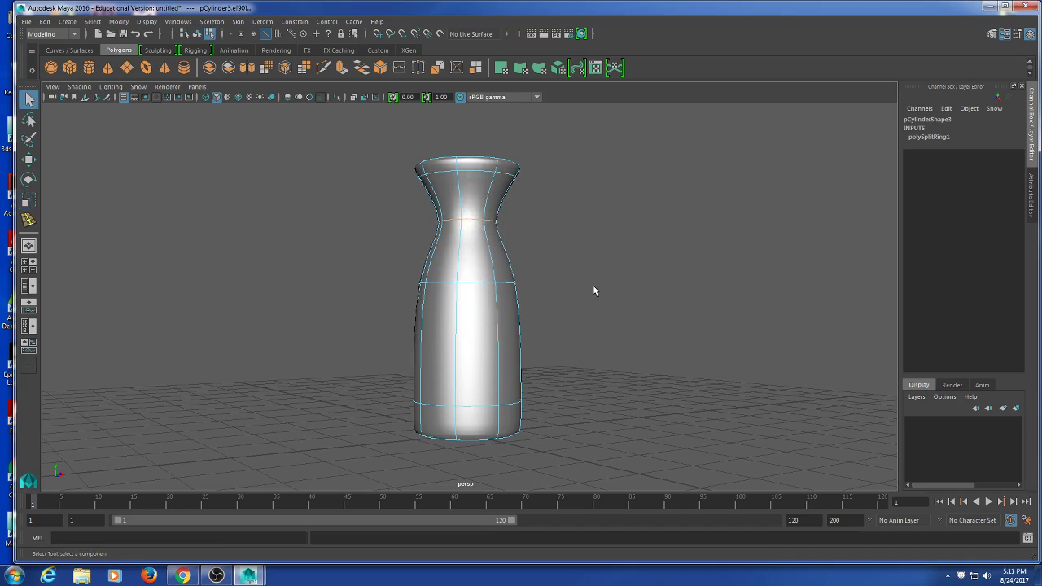
Insert an edge loop around the middle of the lower body and scale it outward to form a rounded belly.
right_click_drag(593, 285, 519, 314, "shift")
left_click(455, 326)
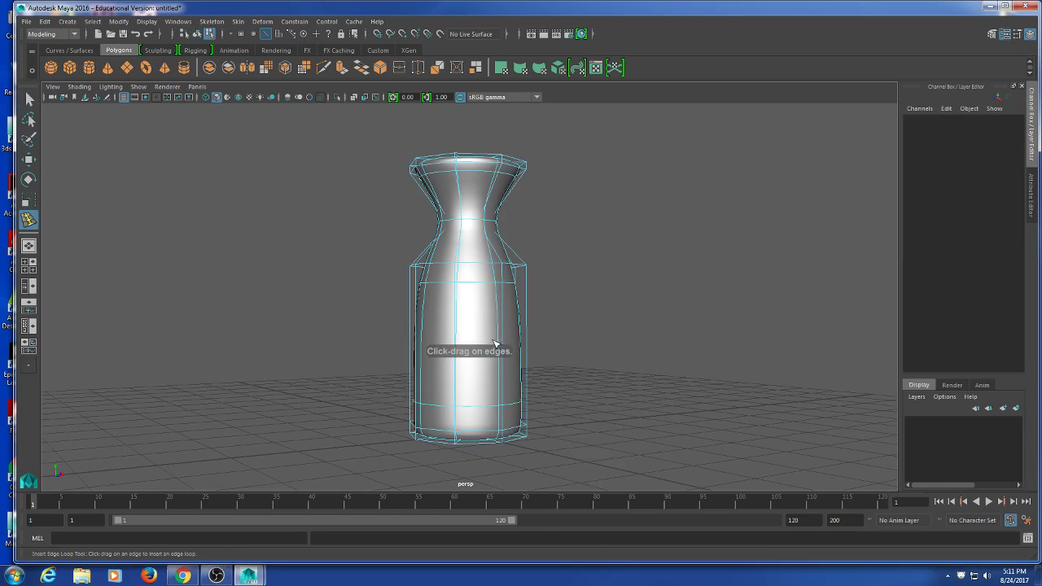
left_click(501, 352)
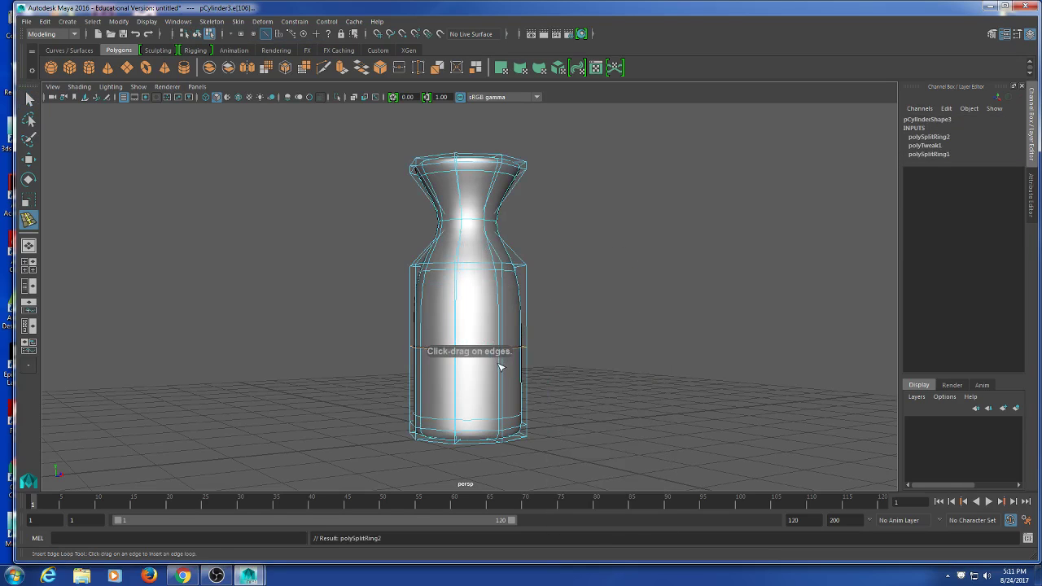
key("e")
key("r")
left_click_drag(468, 346, 496, 338)
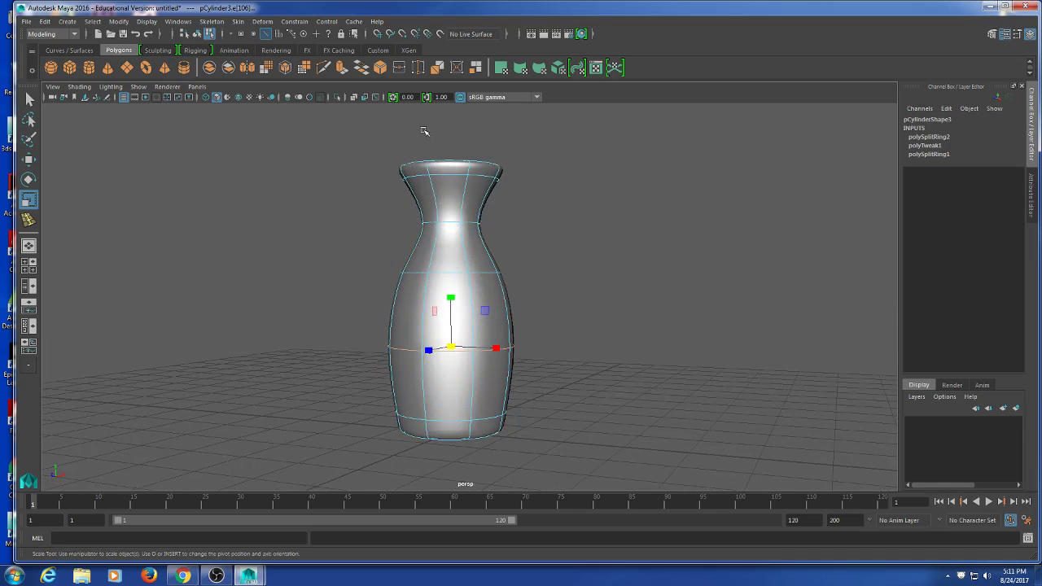
Select all vertices of the vase's top end and scale them slightly inward to narrow the rim.
right_click_drag(424, 133, 415, 152)
left_click_drag(340, 131, 561, 204)
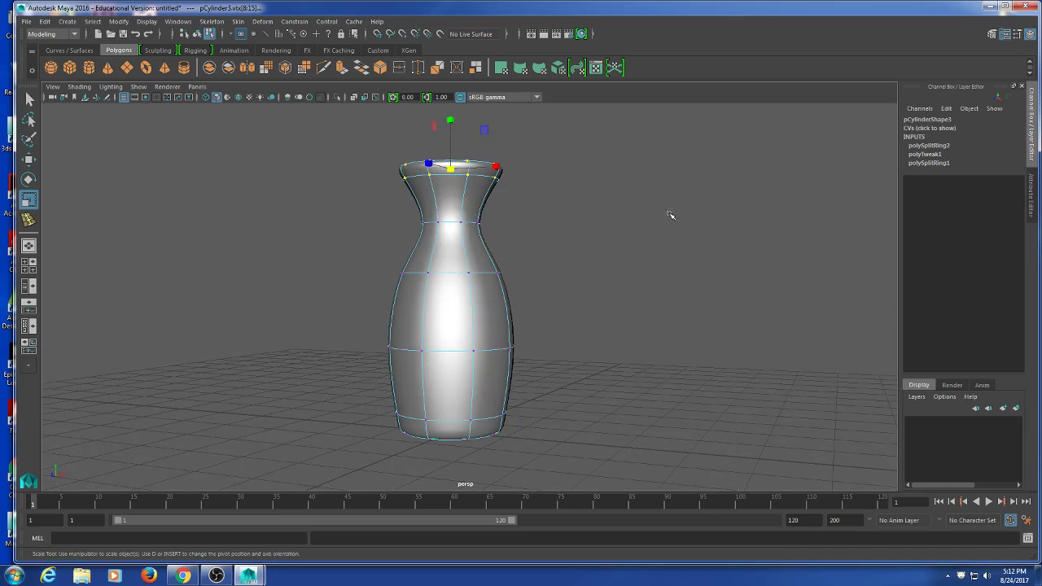
left_click_drag(670, 217, 569, 234, "alt")
middle_click_drag(464, 187, 438, 200)
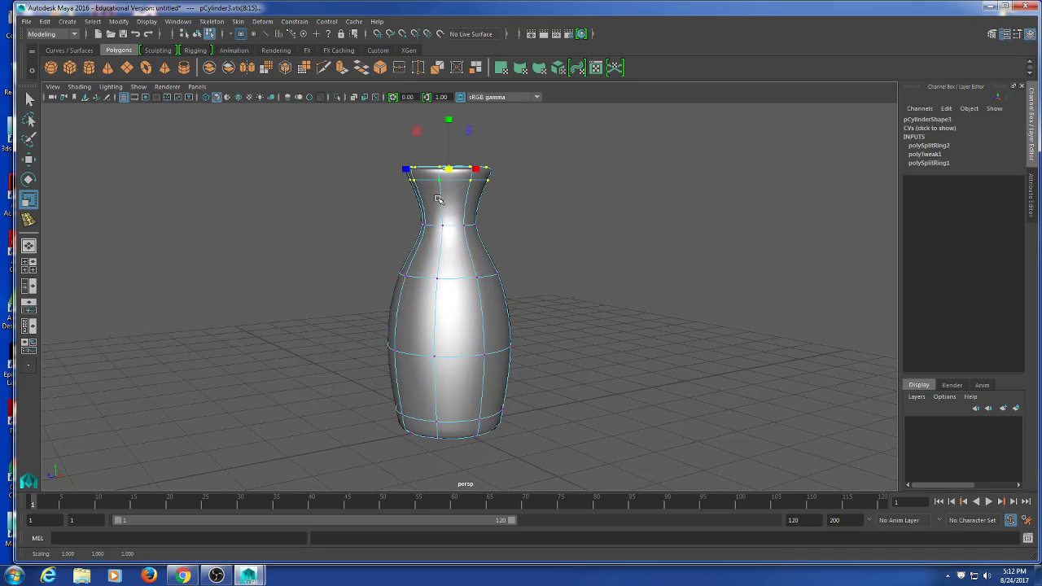
Convert the top cap's center vertex to its surrounding faces and delete them to open the vase.
left_click_drag(438, 201, 546, 223, "alt")
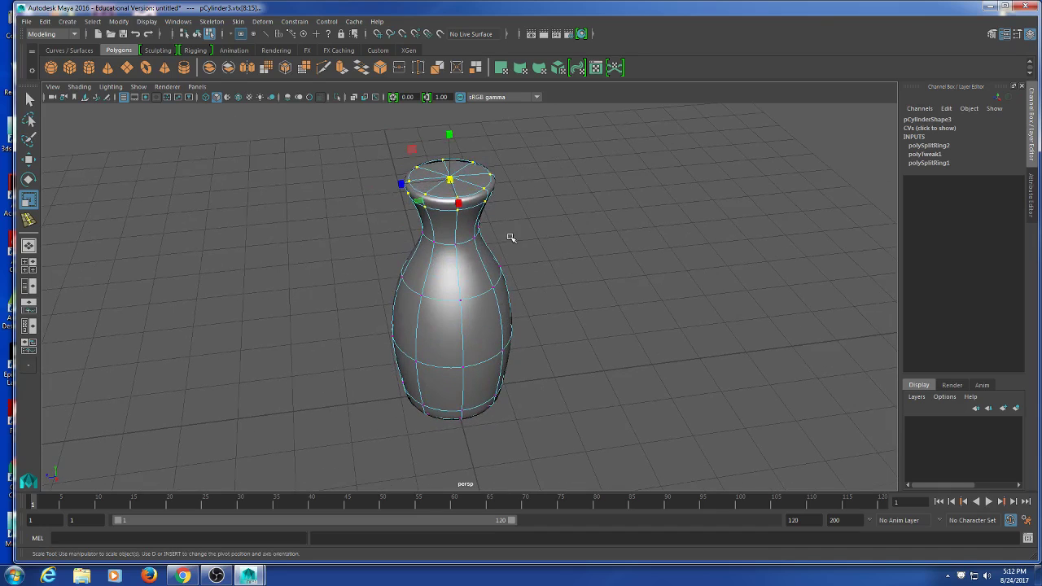
left_click_drag(363, 357, 396, 342, "alt")
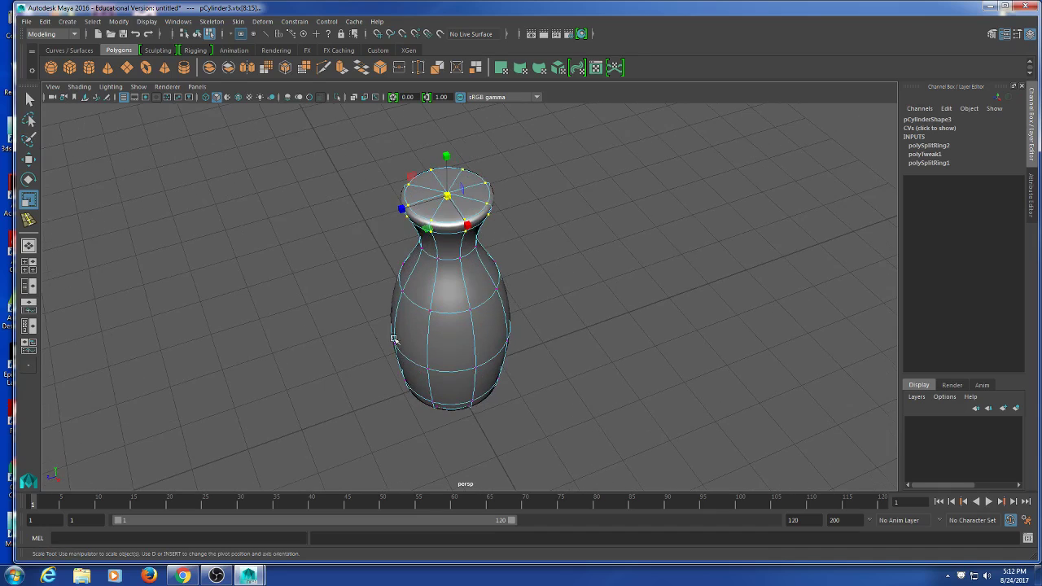
right_click_drag(510, 185, 456, 186)
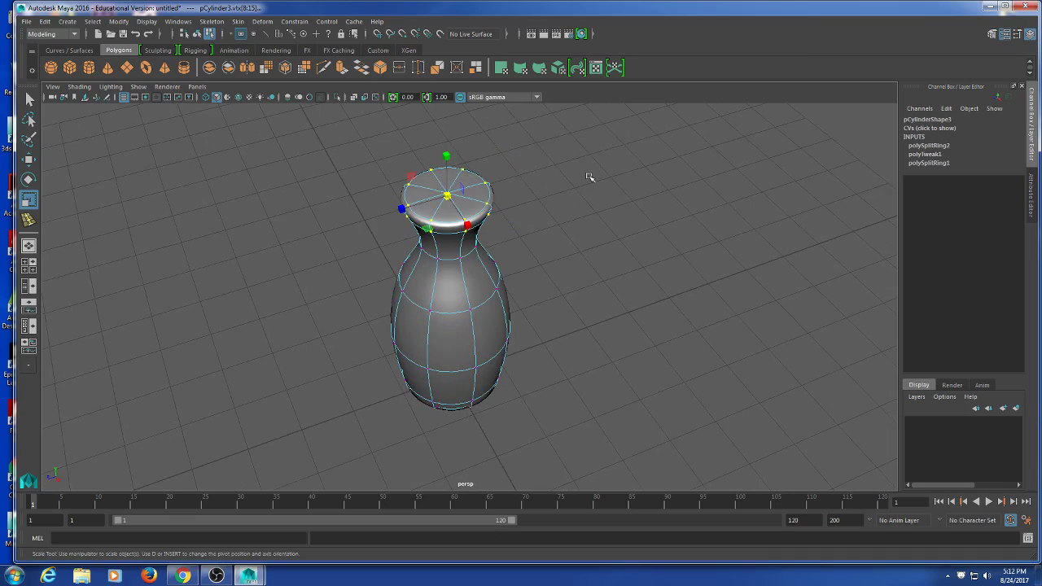
left_click(588, 174)
left_click(447, 193)
right_click_drag(574, 223, 557, 248, "ctrl")
key("Delete")
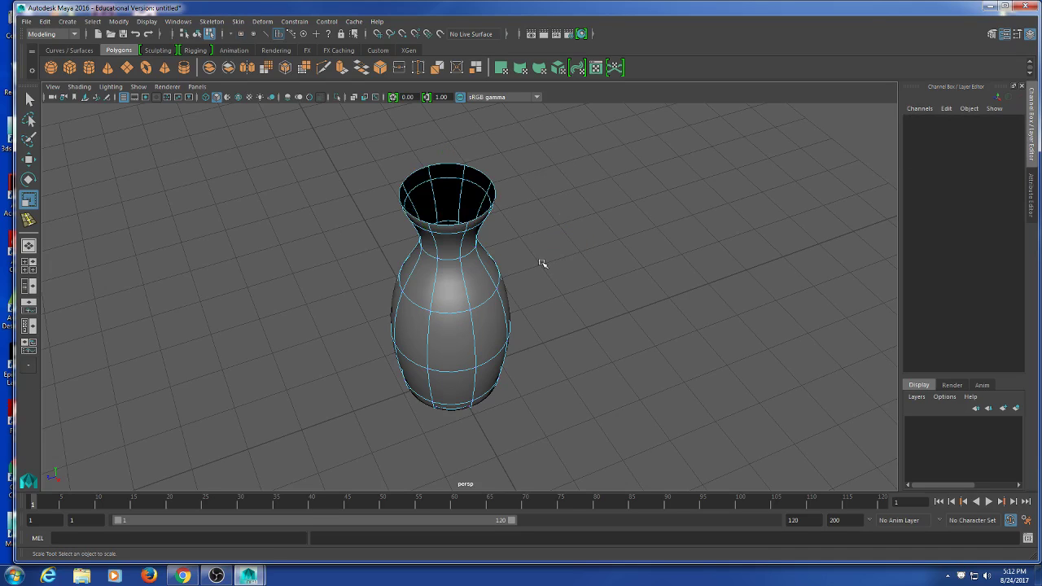
Extrude the open border edge loop at the vase's mouth inward with a Local Translate Z of -0.313.
right_click_drag(488, 250, 473, 228)
double_click(480, 175)
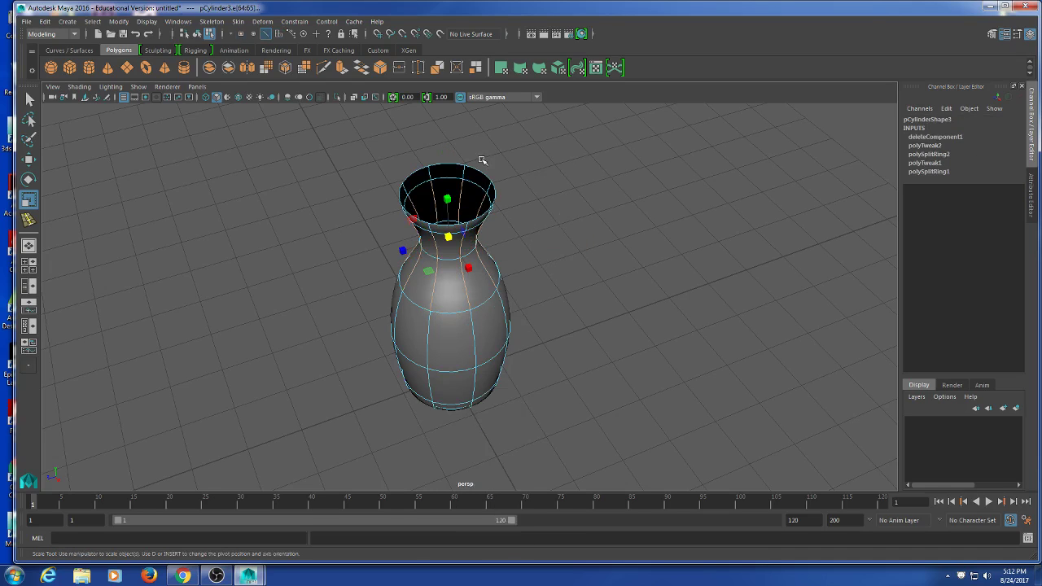
right_click_drag(605, 140, 570, 163, "shift")
left_click_drag(539, 192, 514, 202)
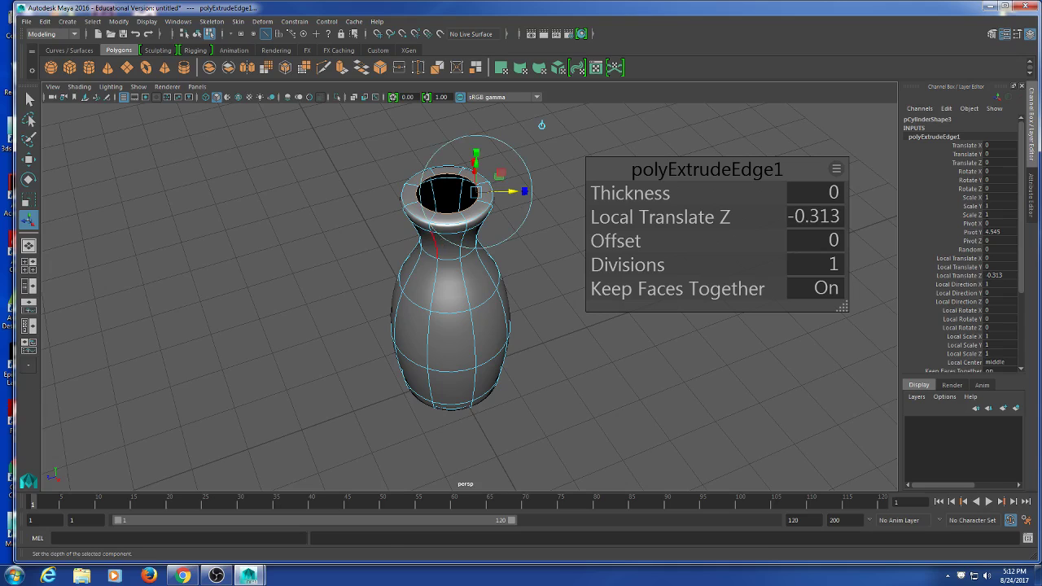
Extrude the inner rim edges again down into the neck, with Local Translate Y 0.459 and Local Translate Z -1.256.
key("ctrl+e")
left_click_drag(481, 169, 409, 256)
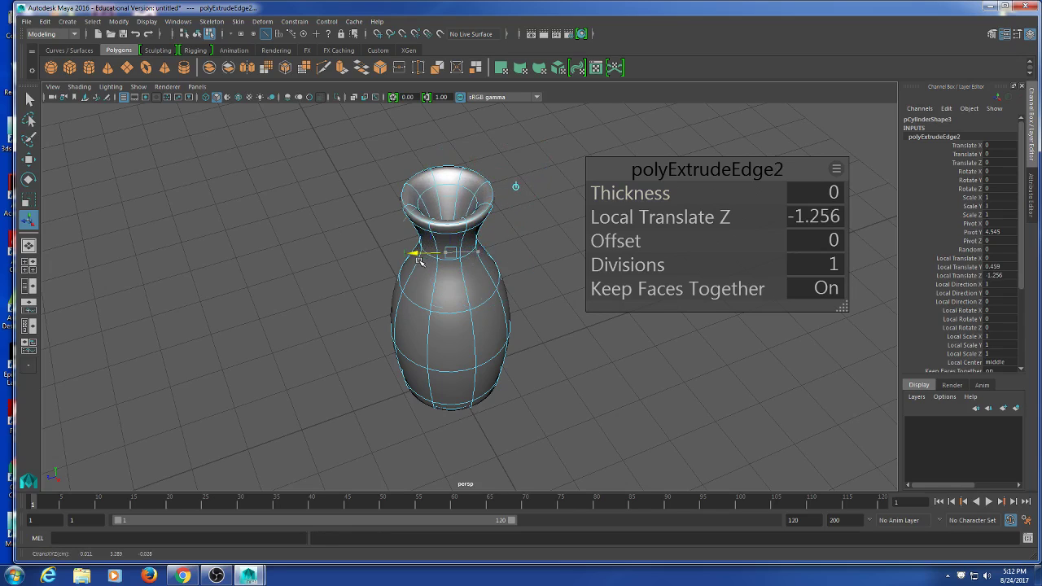
key("q")
right_click(423, 194)
left_click(529, 236)
left_click_drag(529, 236, 464, 223, "alt")
scroll(500, 276, "up", 3)
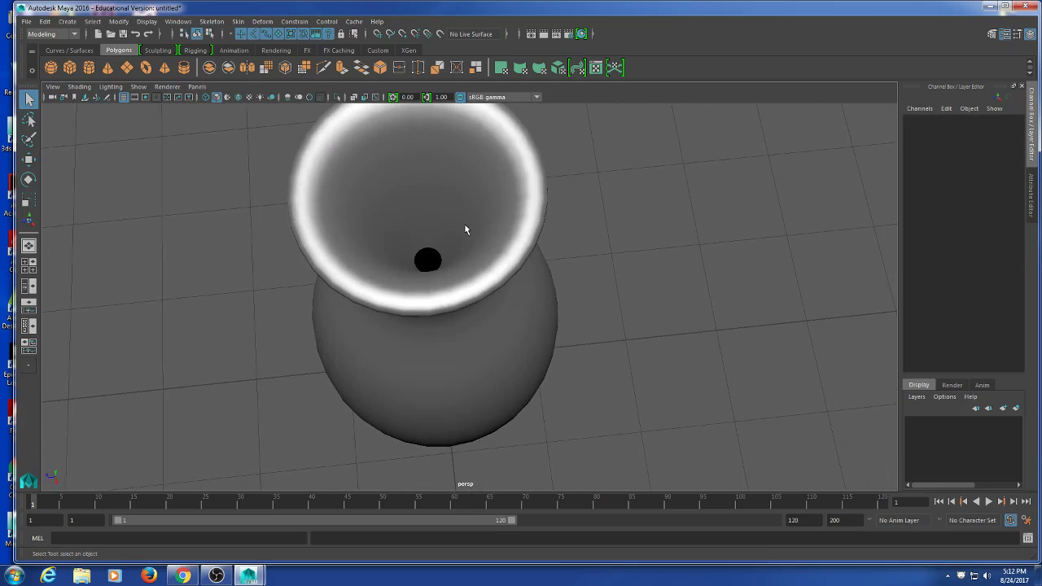
Select the edge loop around the small inner opening, scale it outward and adjust its height inside the neck.
left_click(464, 223)
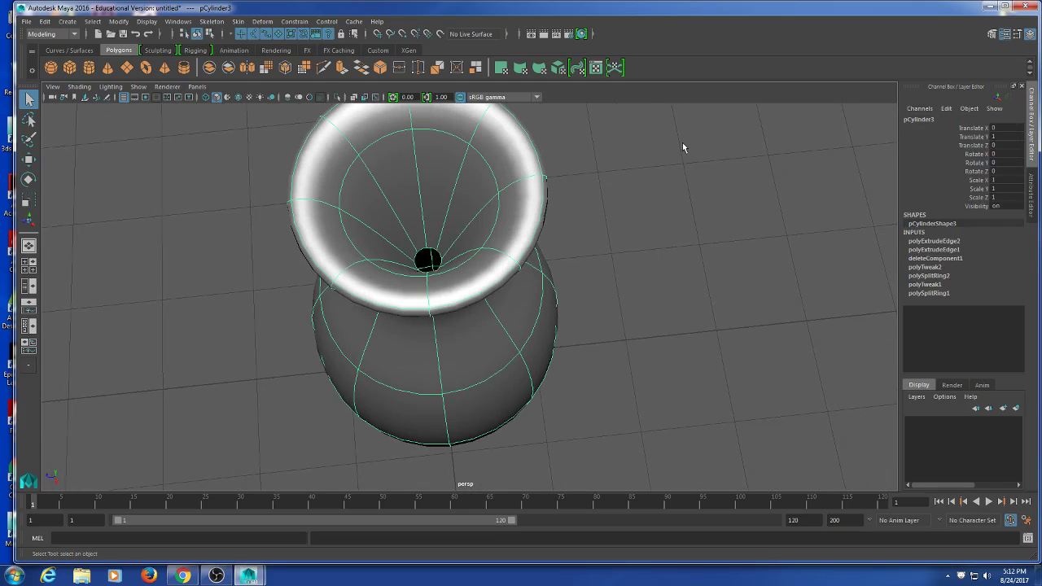
left_click(420, 256)
key("w")
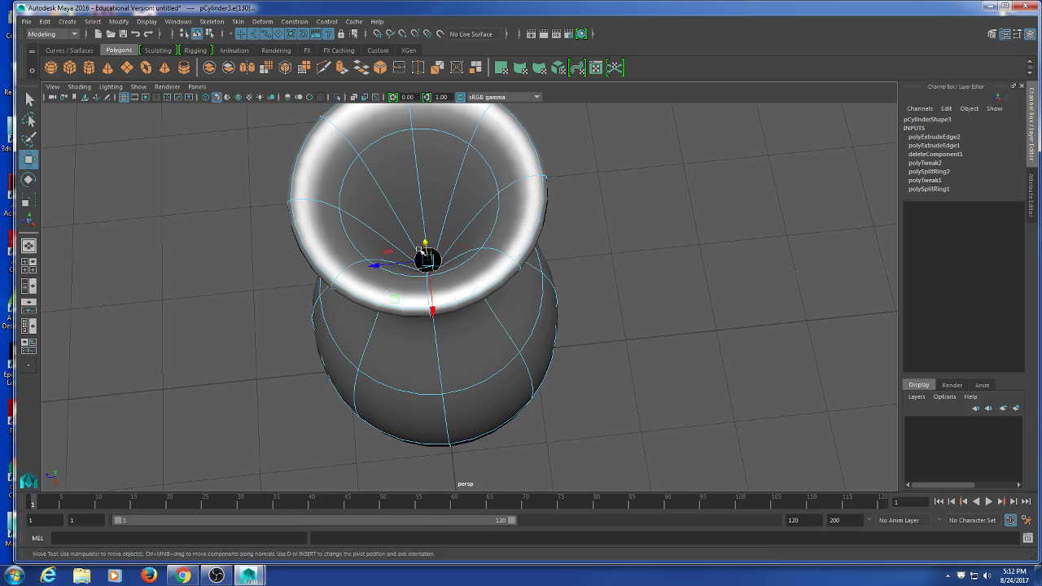
key("r")
left_click_drag(427, 246, 481, 229, "ctrl")
key("w")
left_click_drag(428, 250, 417, 208)
left_click(743, 250)
scroll(598, 328, "down", 5)
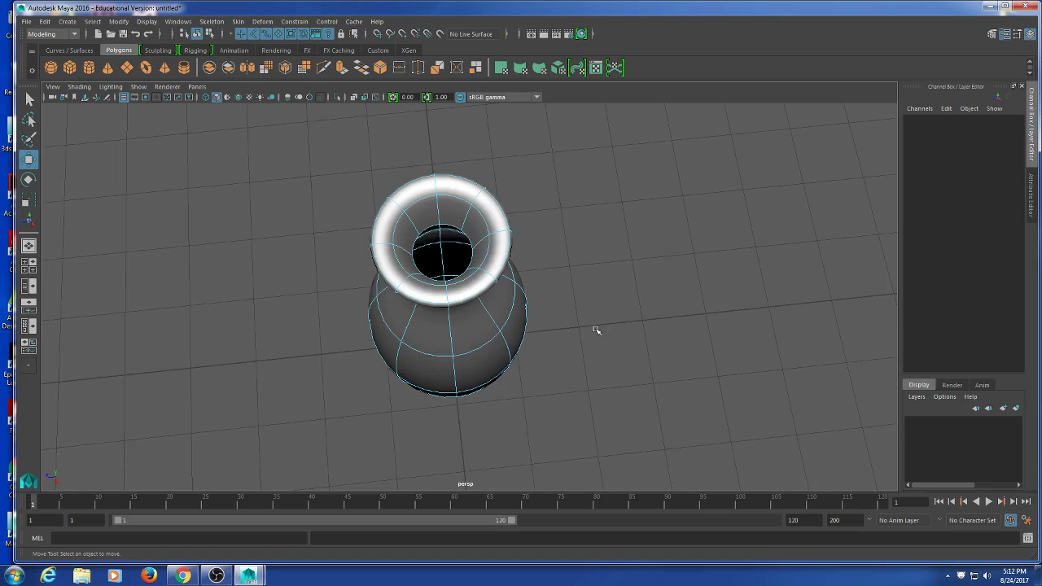
left_click_drag(463, 354, 567, 324, "alt")
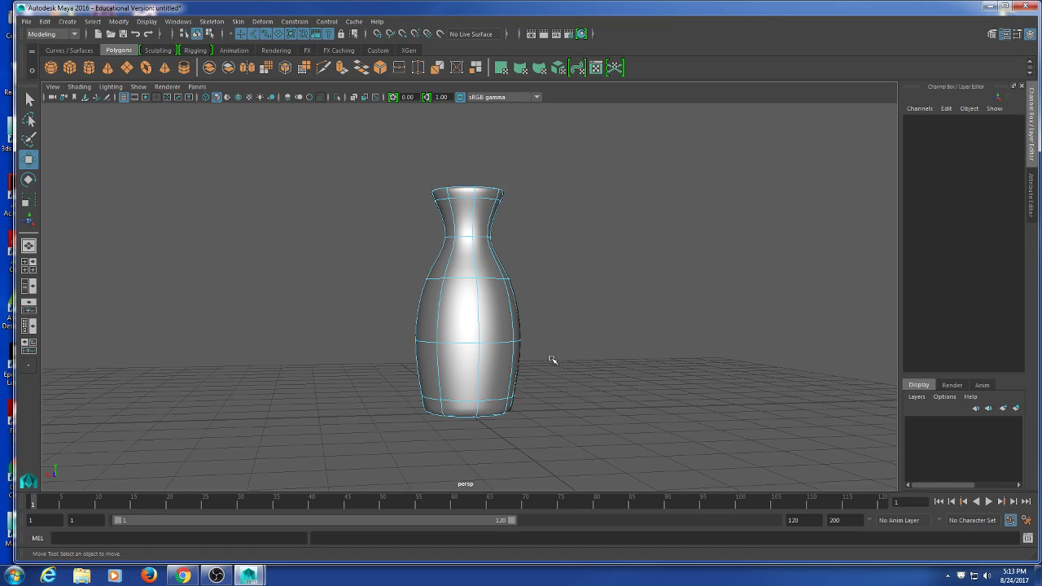
Return to object selection and delete the whole vase from the scene.
right_click(483, 280)
left_click(669, 248)
left_click_drag(670, 248, 365, 361)
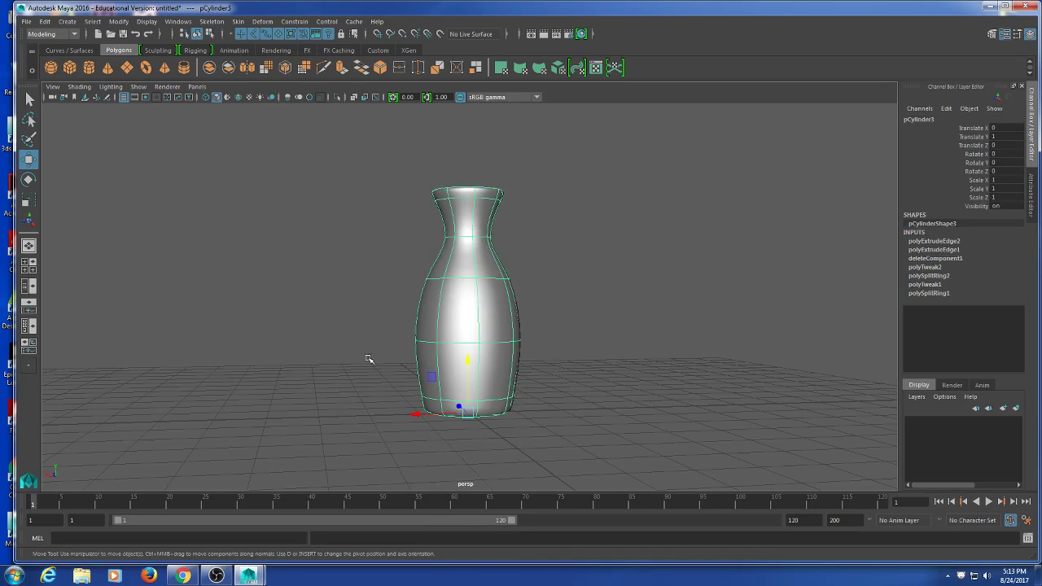
key("Delete")
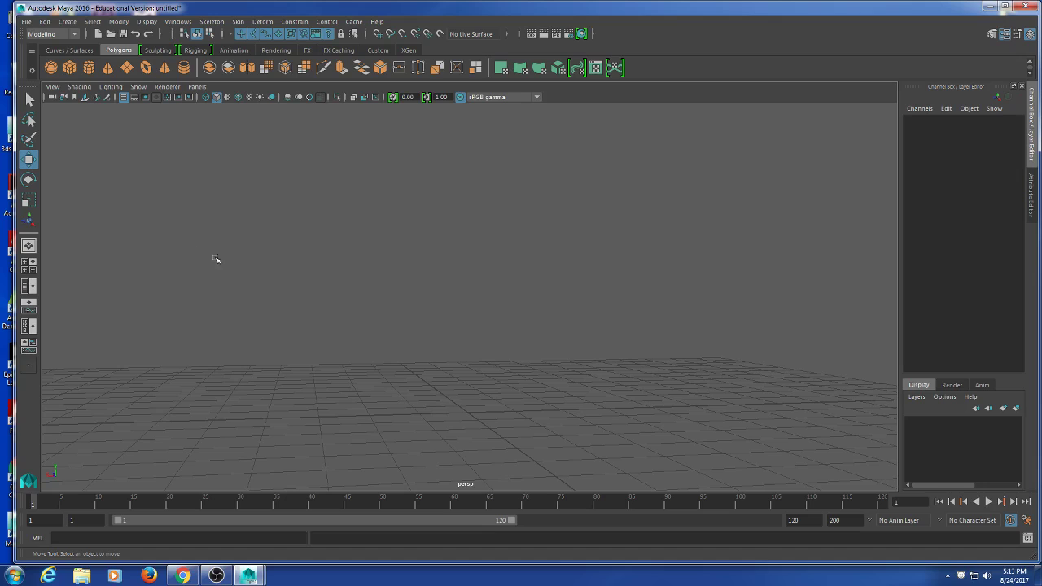
Create a polygon cylinder at the origin and raise it above the grid.
right_click(374, 192, "shift")
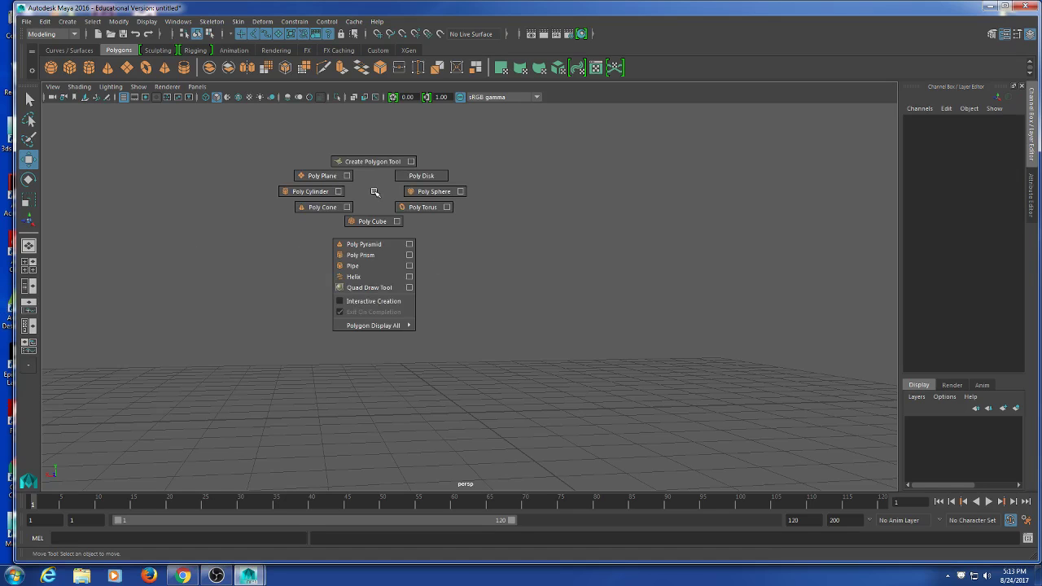
left_click(297, 191)
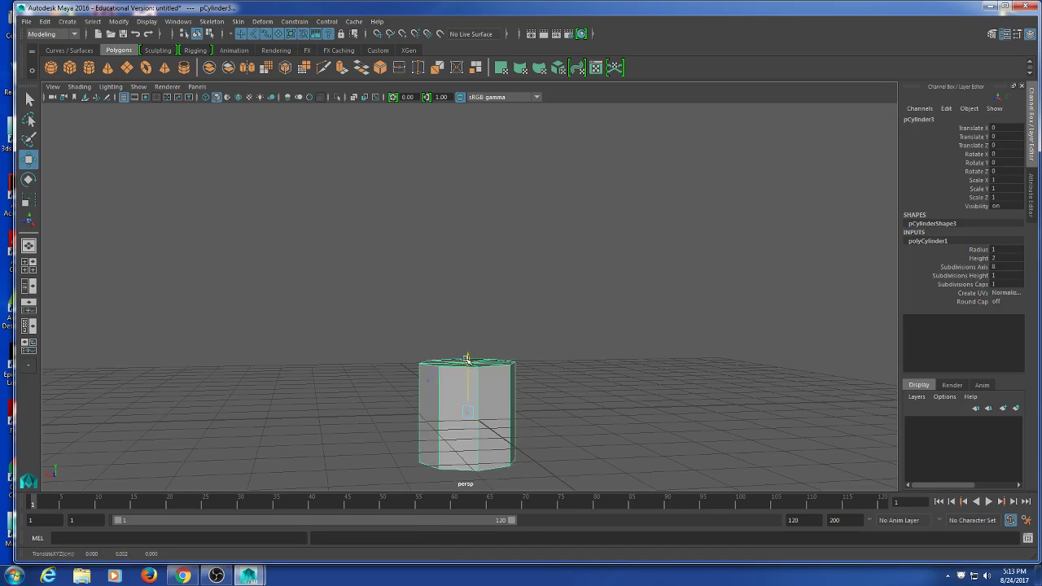
left_click_drag(467, 362, 467, 204)
Snap the cylinder's pivot to its base and lower the cylinder onto the grid at Translate Y 1.
left_click_drag(670, 340, 588, 321, "alt")
key("d")
left_click_drag(467, 208, 462, 262)
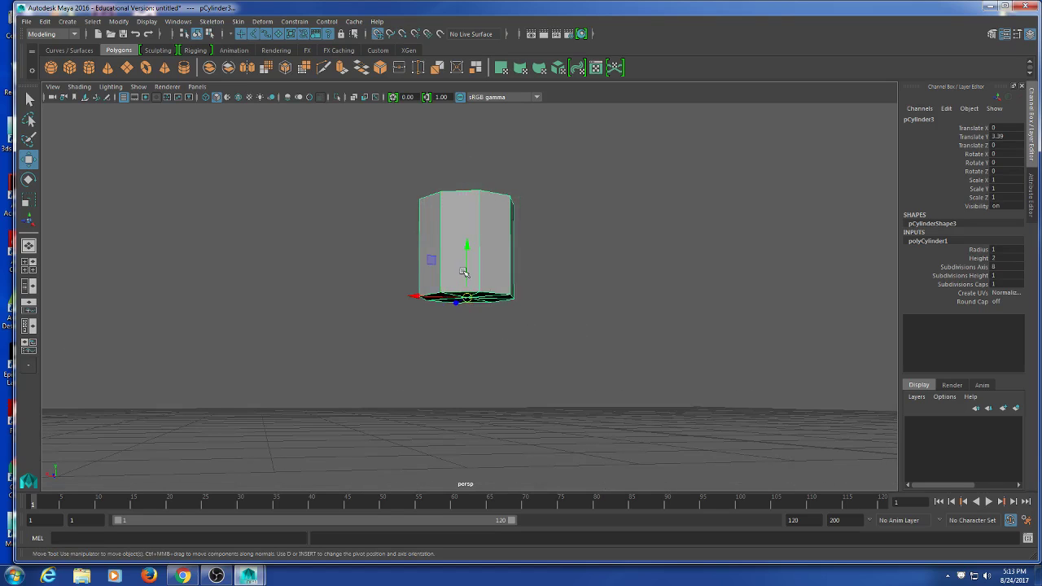
left_click_drag(468, 246, 487, 447)
left_click_drag(566, 412, 527, 420, "alt")
left_click_drag(634, 346, 597, 356, "alt")
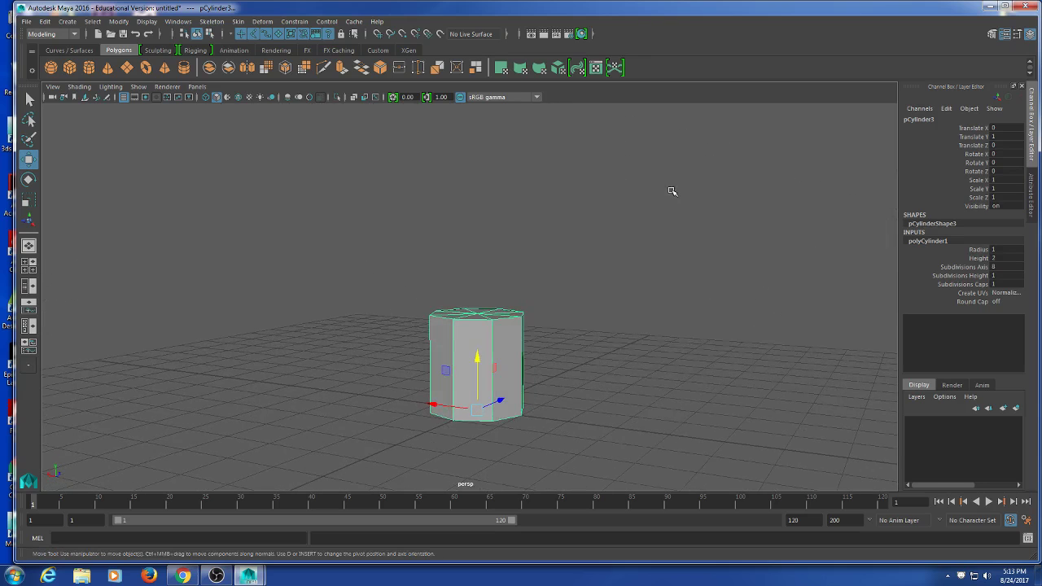
Move the cylinder's top vertices upward to stretch it into a tall column and return to object selection.
left_click_drag(337, 243, 633, 378)
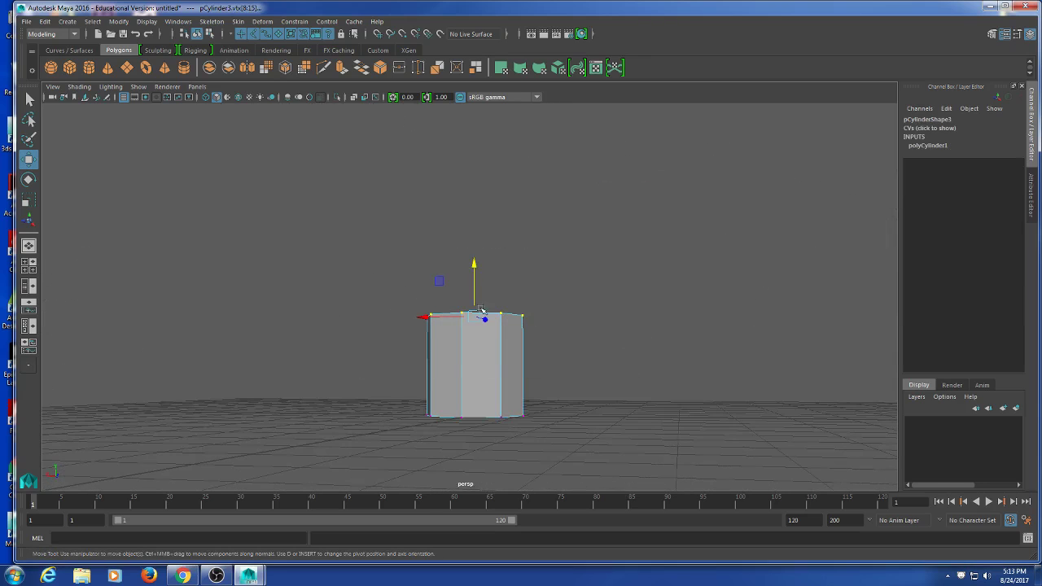
left_click_drag(477, 277, 581, 186)
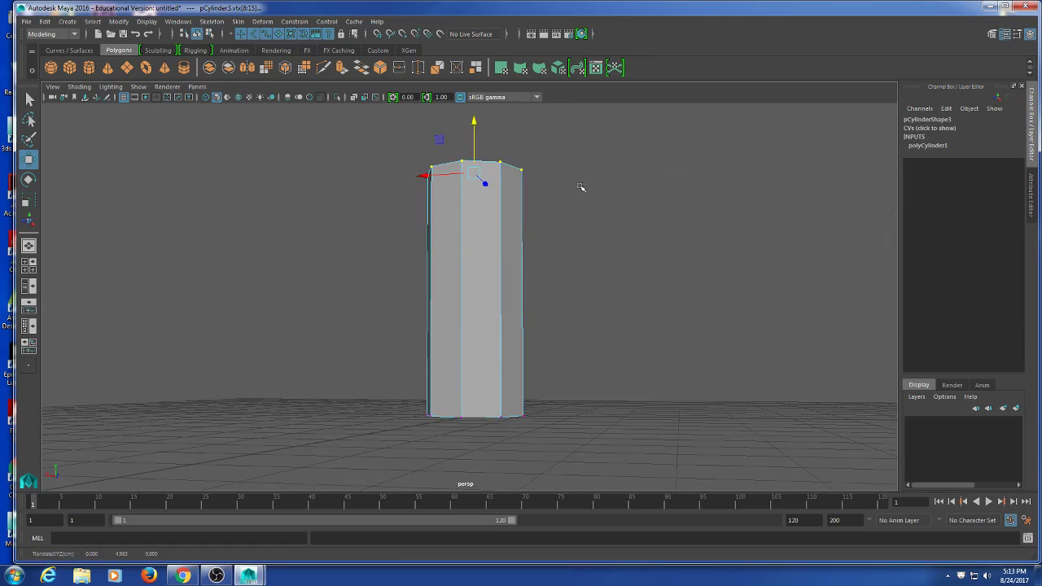
middle_click_drag(582, 187, 410, 295, "alt")
right_click_drag(465, 221, 569, 184)
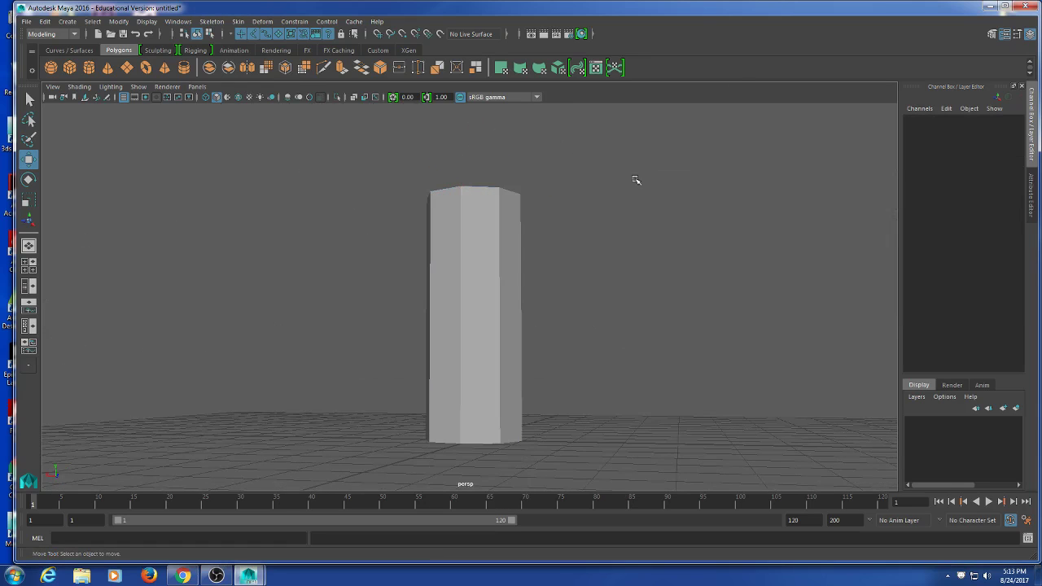
Assign a Phong material to the column and deselect it.
left_click_drag(635, 179, 559, 289, "alt")
left_click(488, 281)
mouse_move(618, 182)
right_mouse_down()
mouse_move(660, 479)
mouse_move(679, 466)
mouse_move(660, 472)
mouse_move(694, 482)
right_mouse_up()
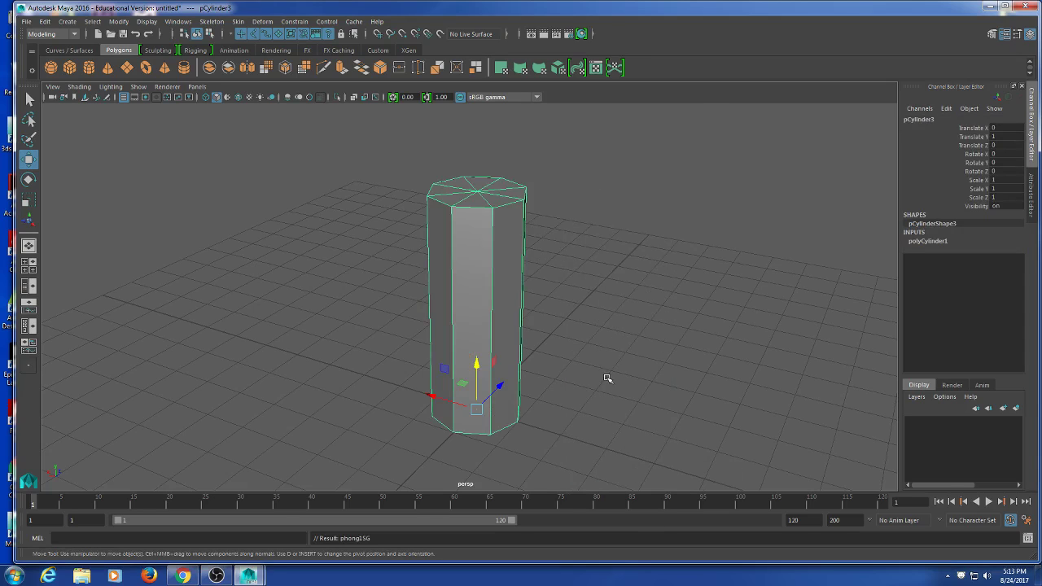
left_click(610, 379)
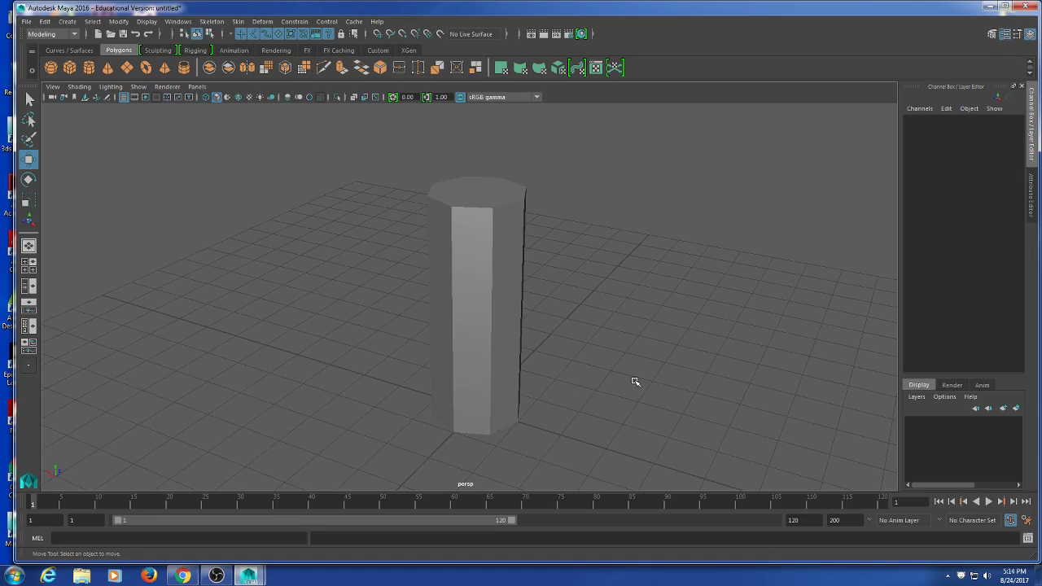
Preview the column with smooth mesh display and switch back to the unsmoothed display.
left_click(506, 240)
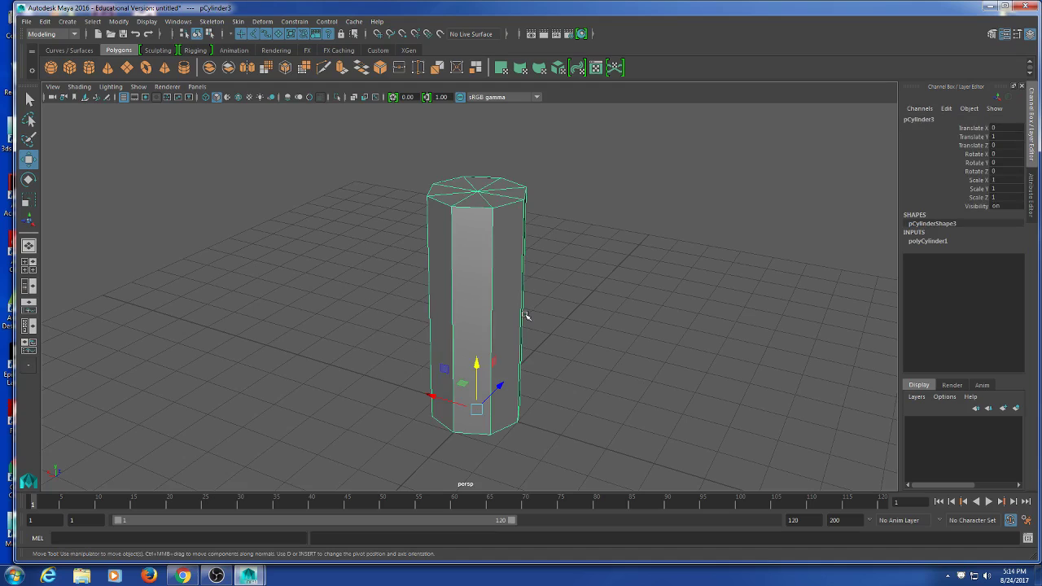
key("3")
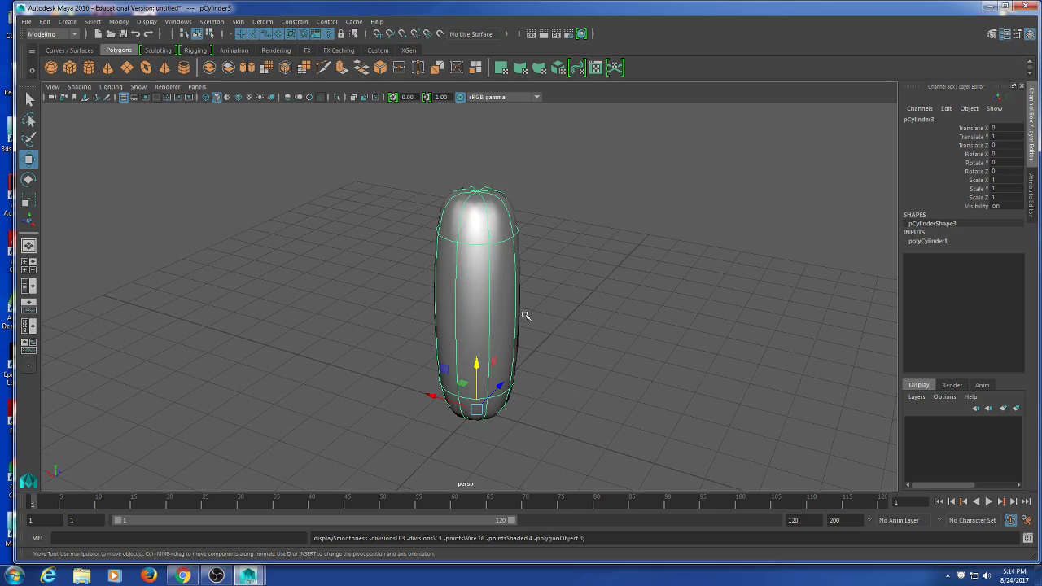
key("1")
left_click_drag(523, 320, 633, 240, "alt")
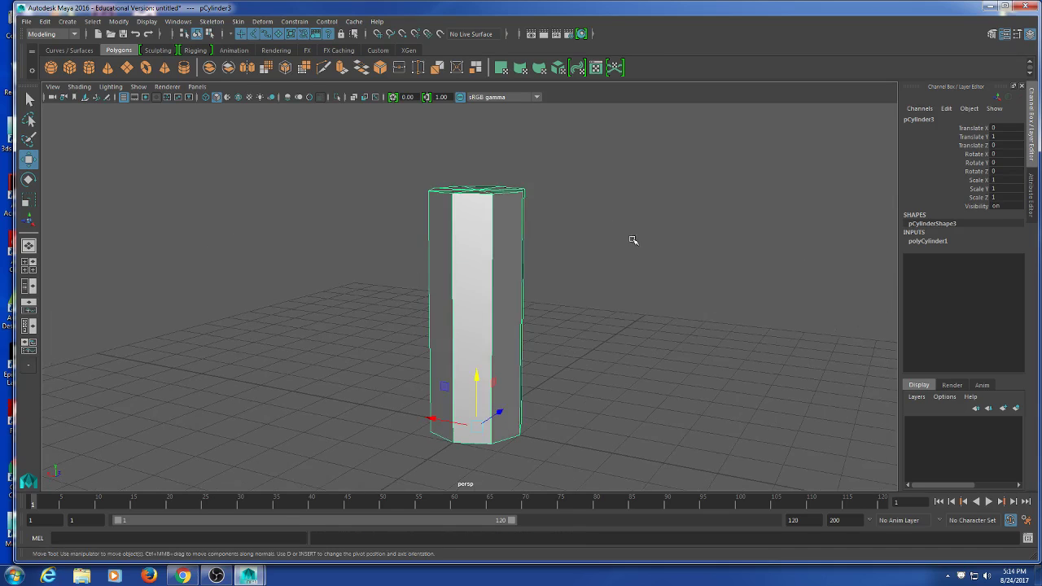
Insert edge loops near the top, near the bottom and around the middle of the column.
right_click(623, 234)
left_click(621, 170)
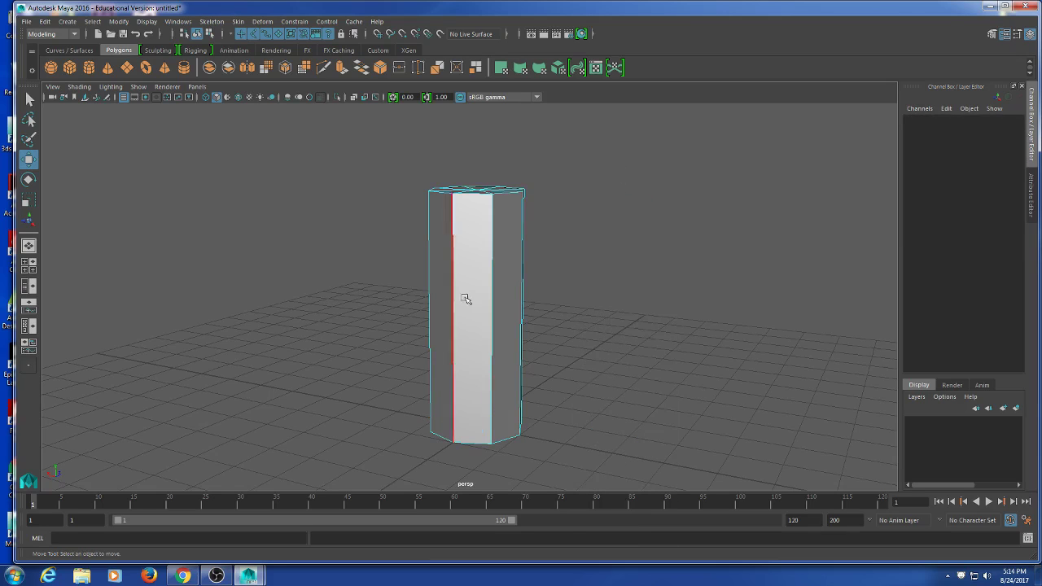
right_click(399, 272)
left_click(495, 263)
right_click_drag(495, 263, 424, 256, "shift")
left_click_drag(501, 237, 494, 212)
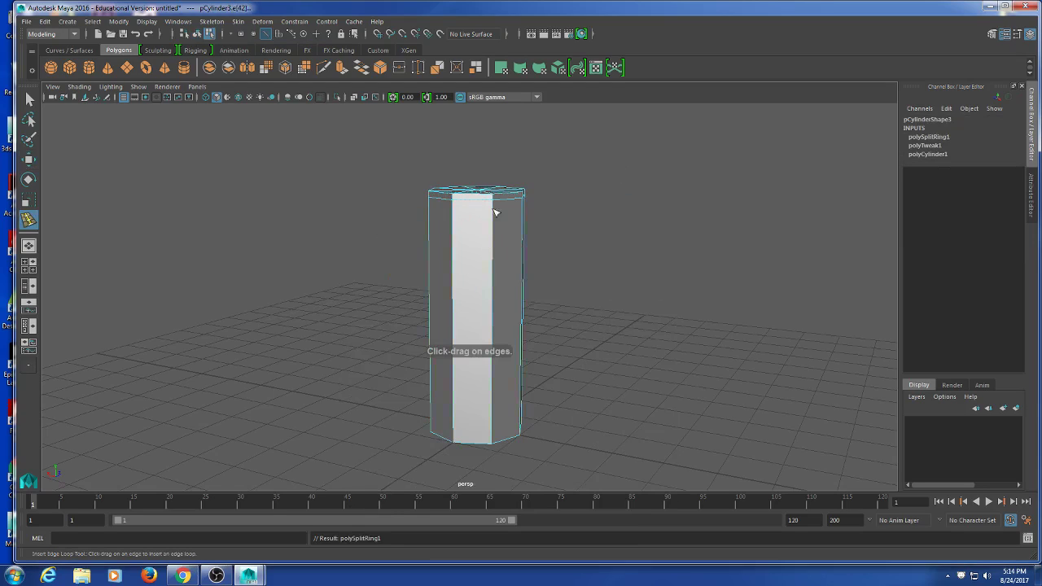
left_click(492, 435)
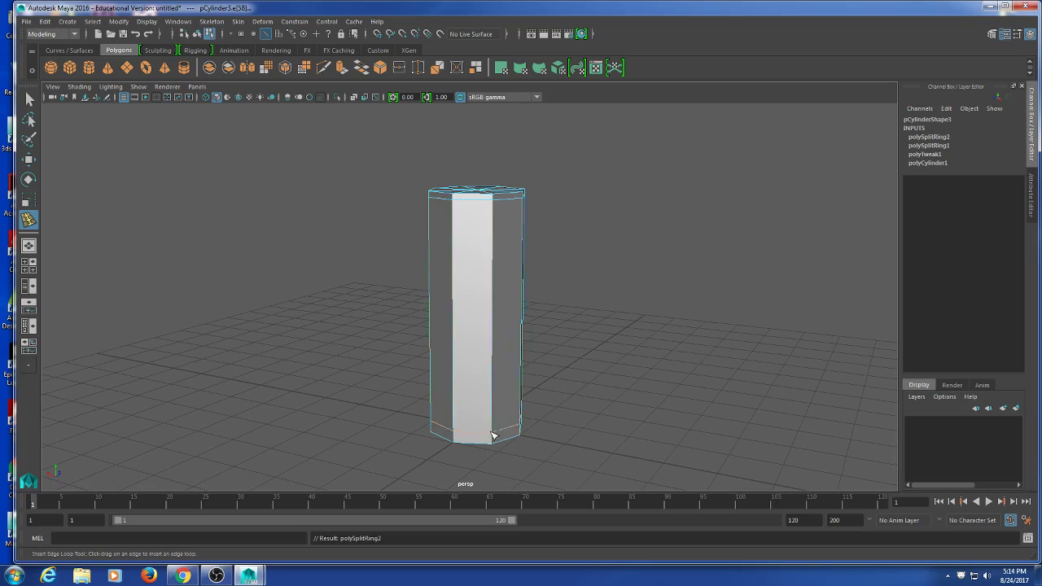
left_click(498, 298)
key("q")
Return to object selection, turn on smooth mesh preview for the column and deselect it.
right_click_drag(468, 214, 642, 79)
key("3")
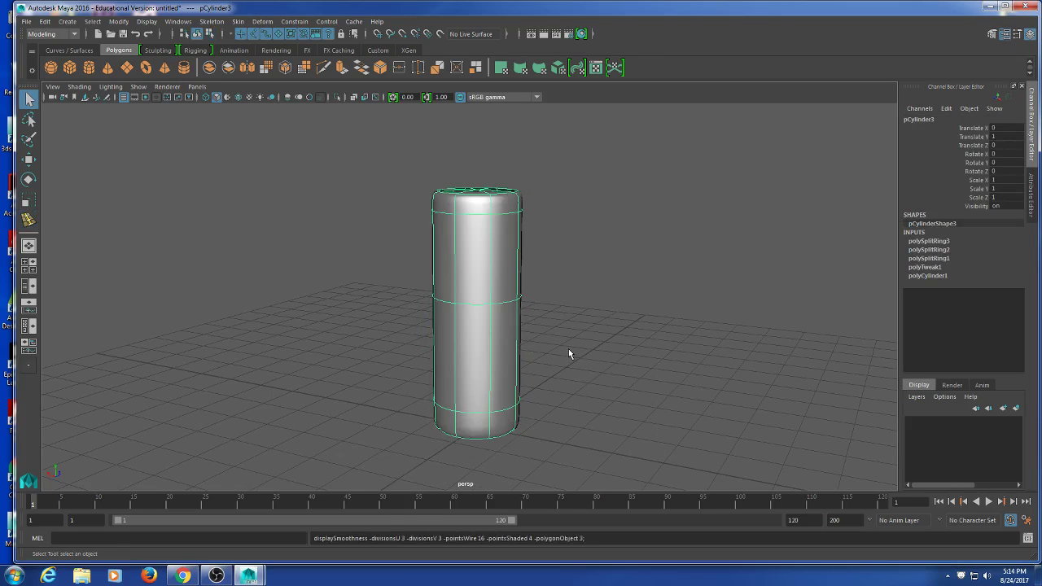
left_click(565, 351)
left_click_drag(566, 351, 593, 387, "alt")
scroll(589, 375, "up", 5)
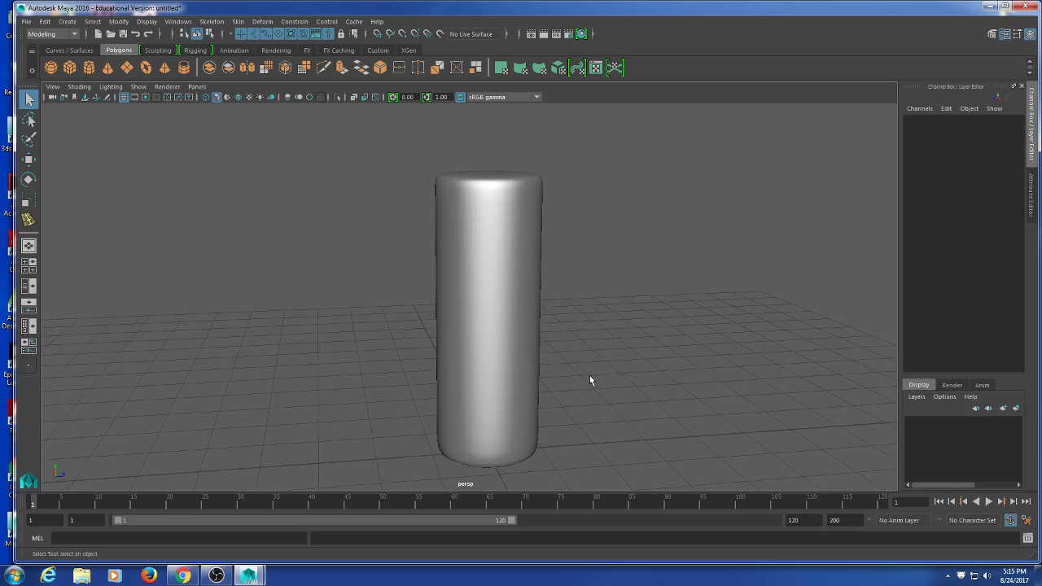
Insert an edge loop around the upper part of the smoothed column and scale it inward to form a narrow neck.
left_click(492, 397)
left_click_drag(492, 398, 627, 398, "alt")
right_click_drag(676, 179, 611, 192, "shift")
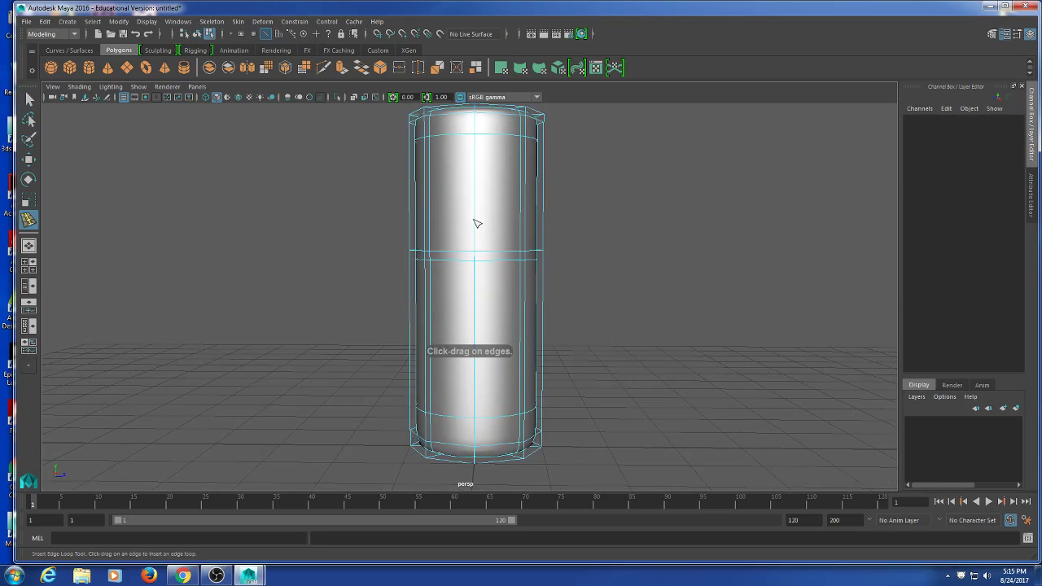
left_click_drag(475, 219, 475, 185)
key("w")
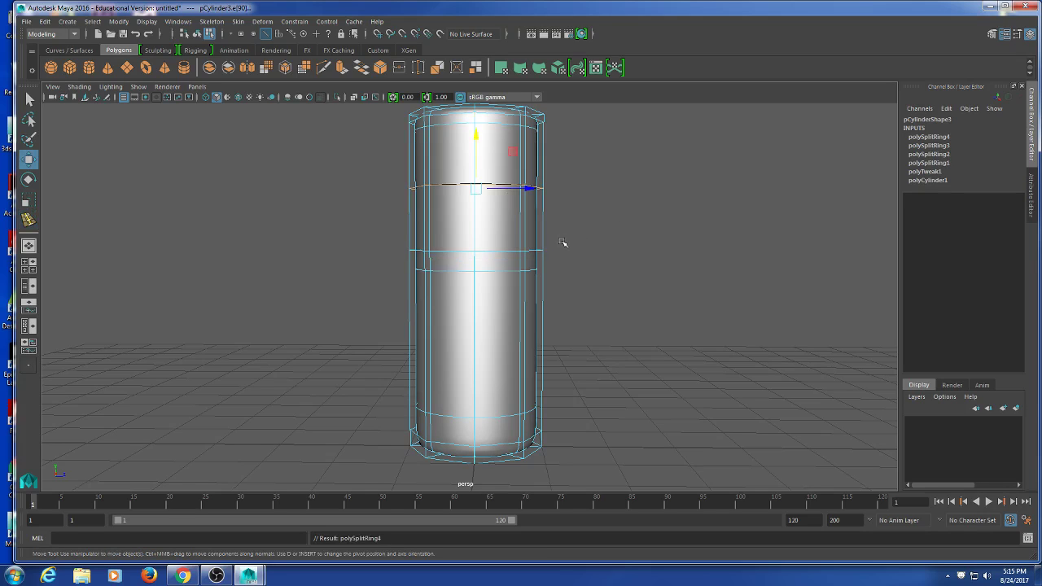
key("e")
key("r")
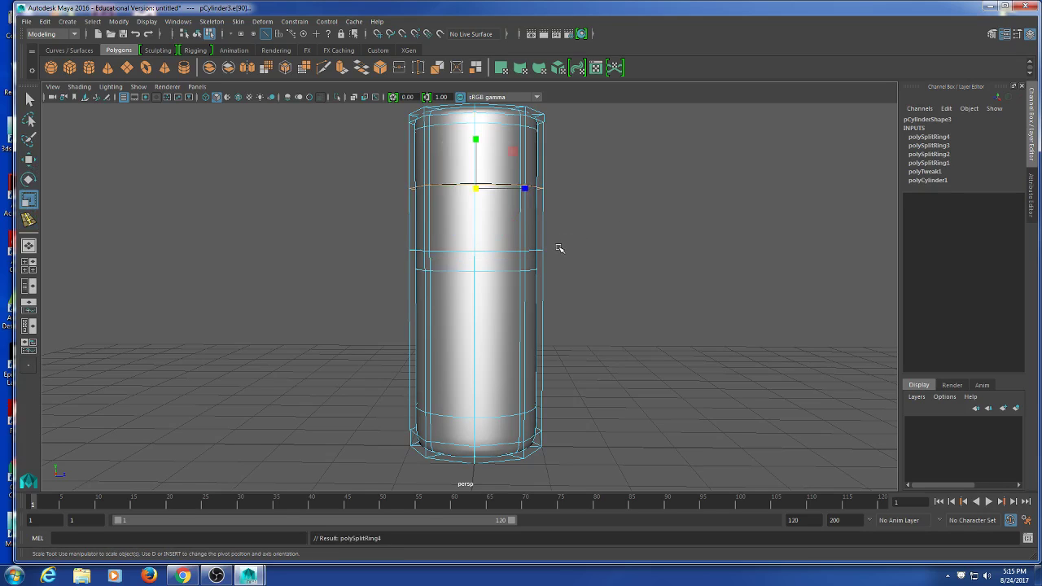
left_click_drag(478, 193, 420, 273)
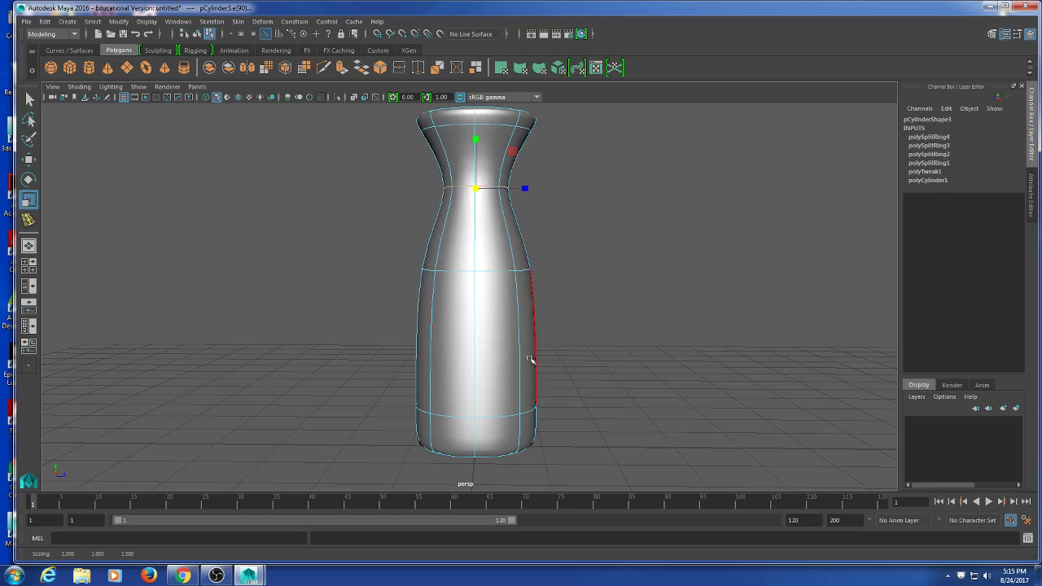
Insert an edge loop around the lower body and scale it outward to form a rounded belly.
right_click_drag(698, 267, 521, 334)
left_click(521, 329)
right_click_drag(677, 262, 377, 360, "shift")
left_click_drag(478, 375, 541, 386)
key("w")
key("r")
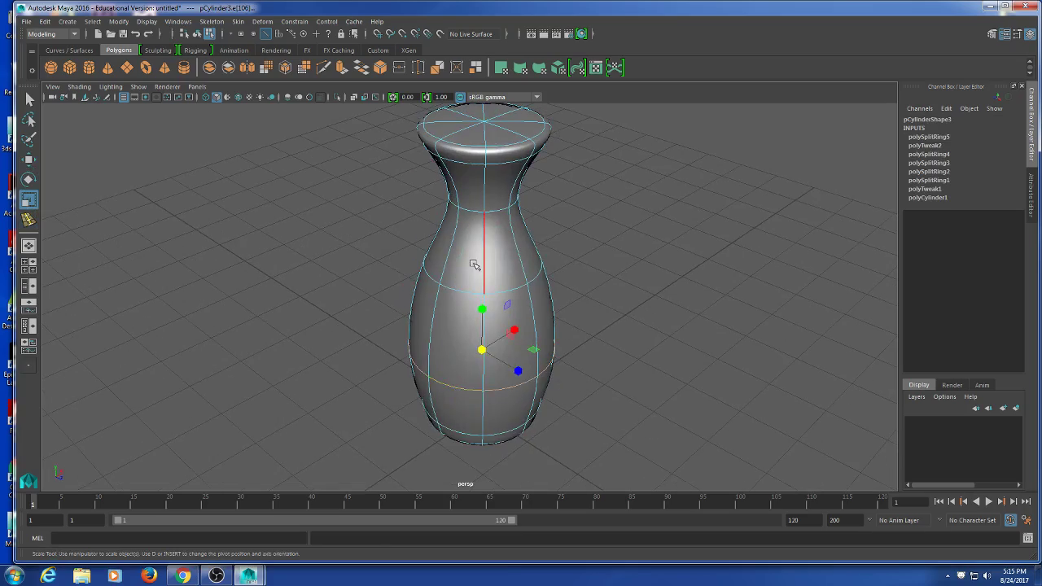
Inspect the smoothed vase from the side and above, and return it to object selection.
right_click(477, 259)
key("3")
mouse_move(640, 288)
left_mouse_down("alt")
mouse_move(702, 217)
mouse_move(567, 329)
mouse_move(619, 314)
mouse_move(728, 323)
mouse_move(642, 285)
mouse_move(669, 247)
mouse_move(607, 263)
mouse_move(628, 282)
mouse_move(624, 304)
mouse_move(627, 285)
left_mouse_up("alt")
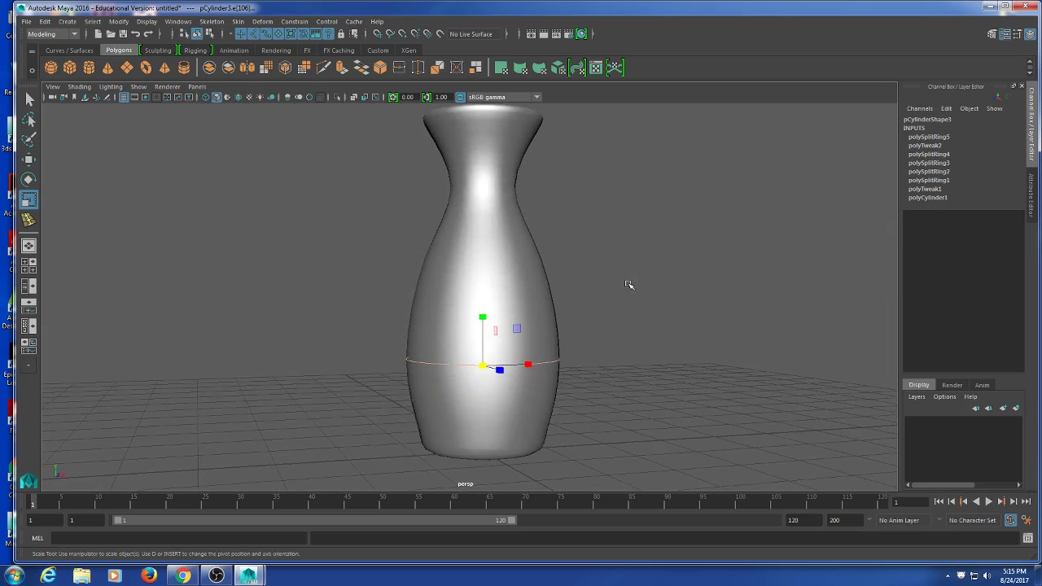
scroll(635, 272, "down", 5)
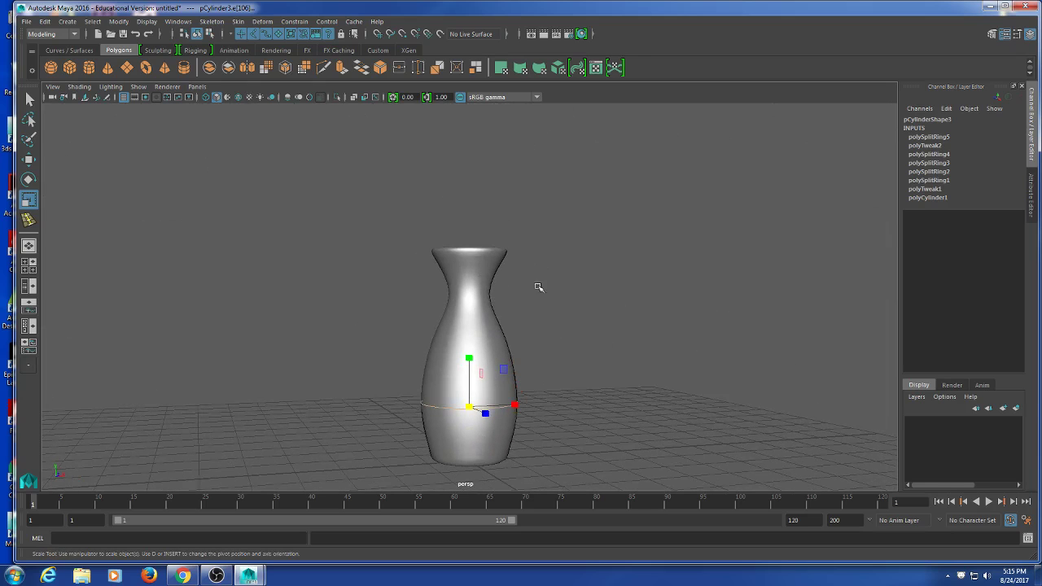
left_click_drag(538, 288, 474, 319, "alt")
right_click(454, 265)
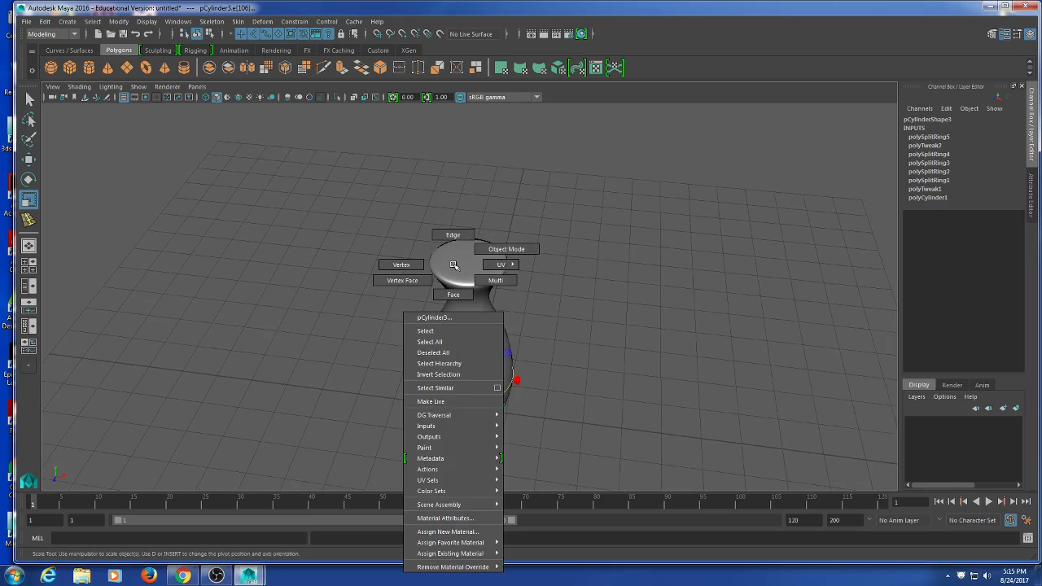
left_click(506, 249)
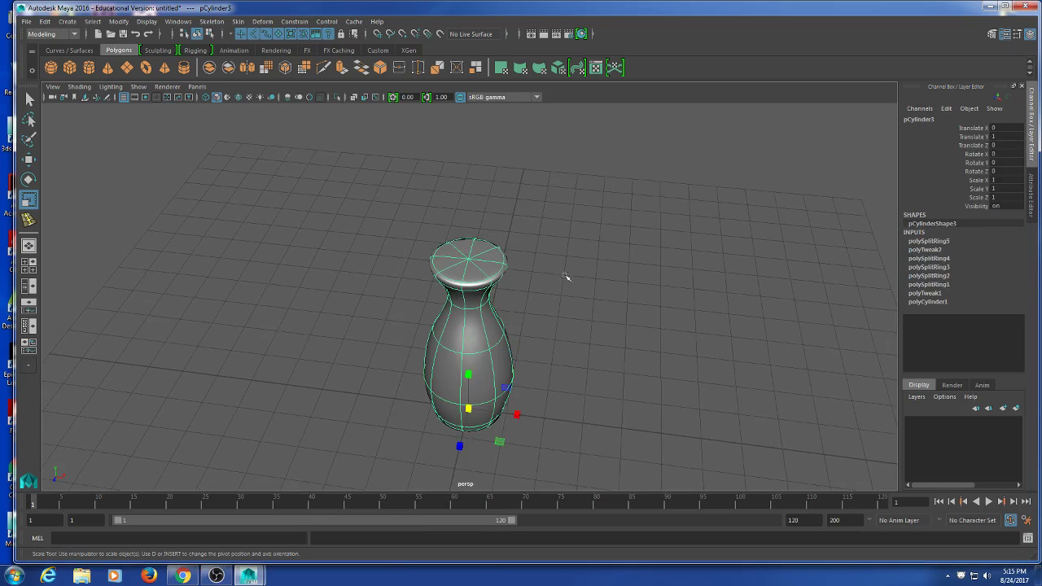
Select all the cap faces on top of the vase and delete them to open its mouth.
right_click(538, 220)
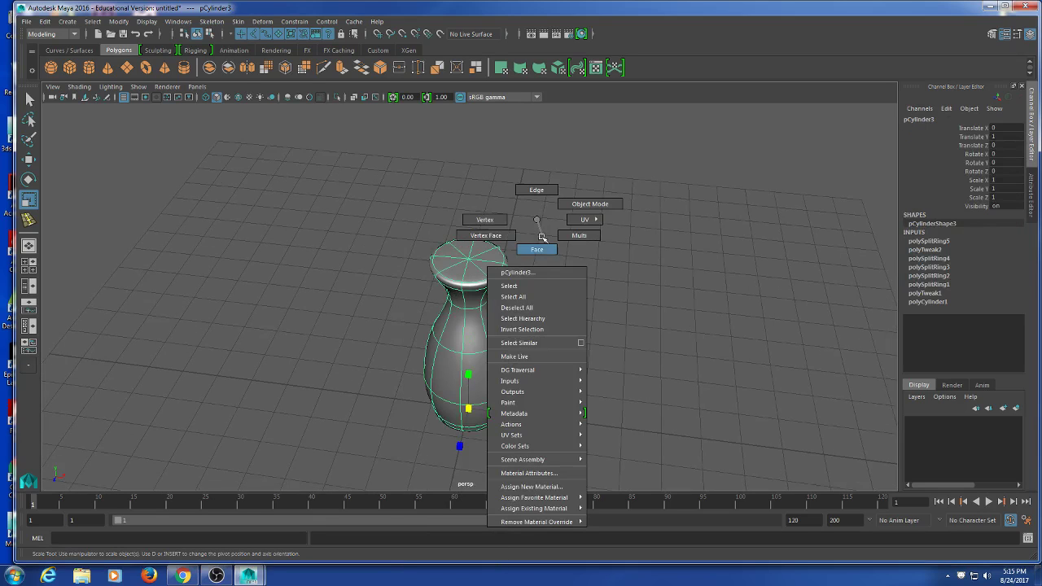
left_click(536, 249)
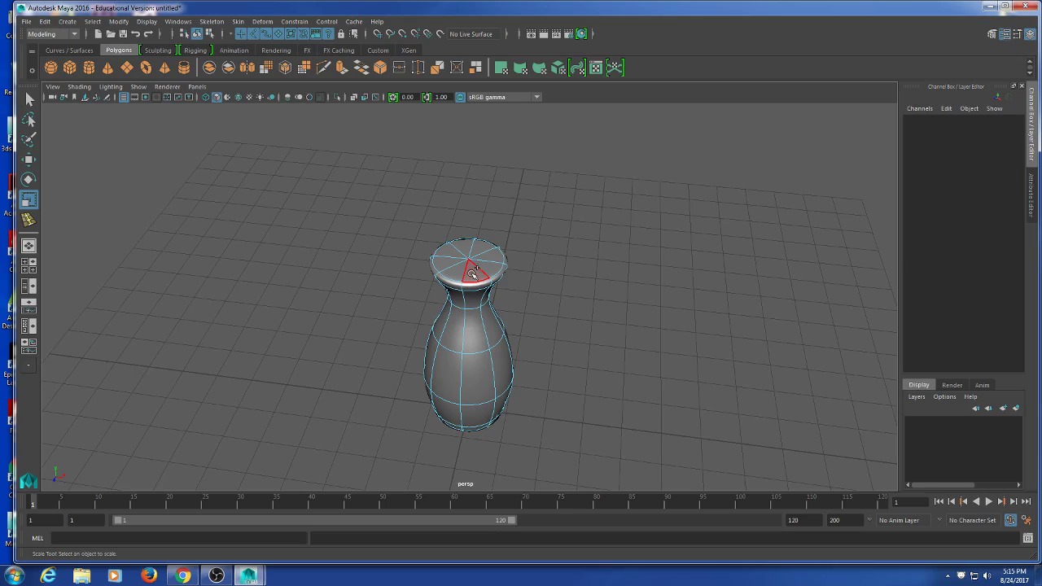
mouse_move(471, 273)
left_mouse_down()
mouse_move(488, 258)
mouse_move(460, 246)
mouse_move(440, 265)
mouse_move(457, 275)
left_mouse_up()
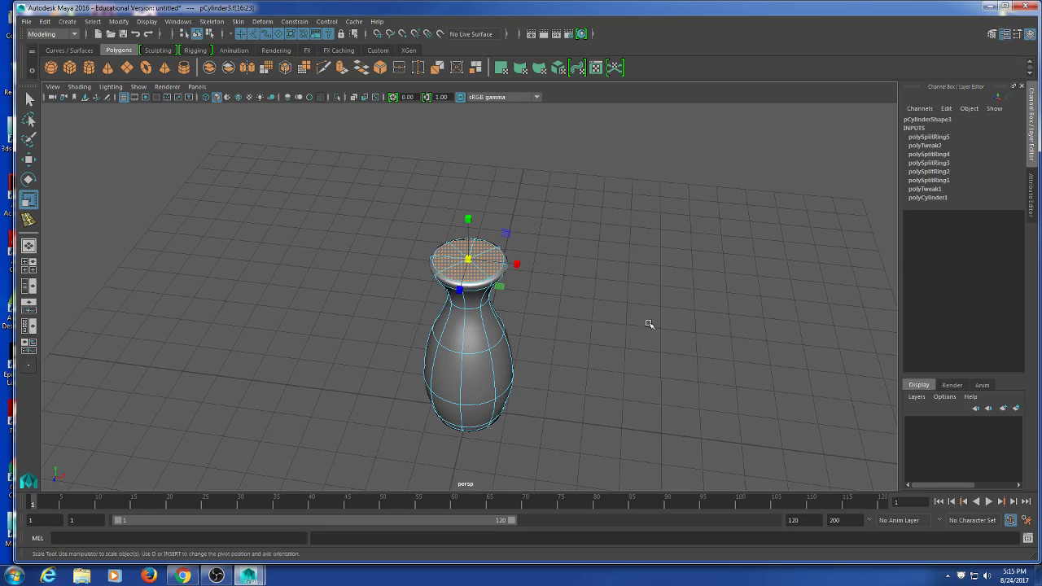
key("Delete")
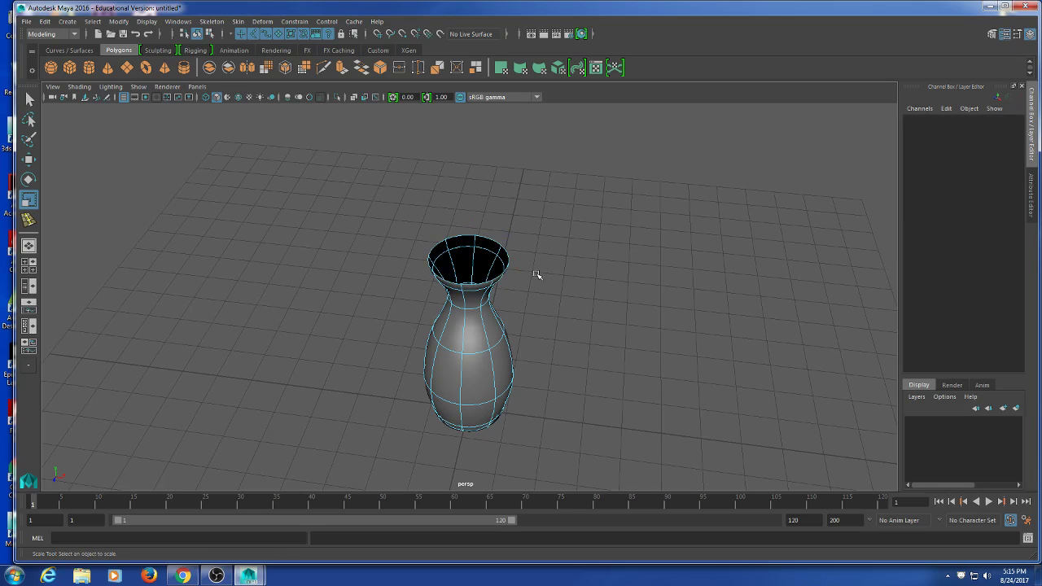
Select a patch of faces along the outer side of the vase's neck and body.
scroll(528, 277, "up", 5)
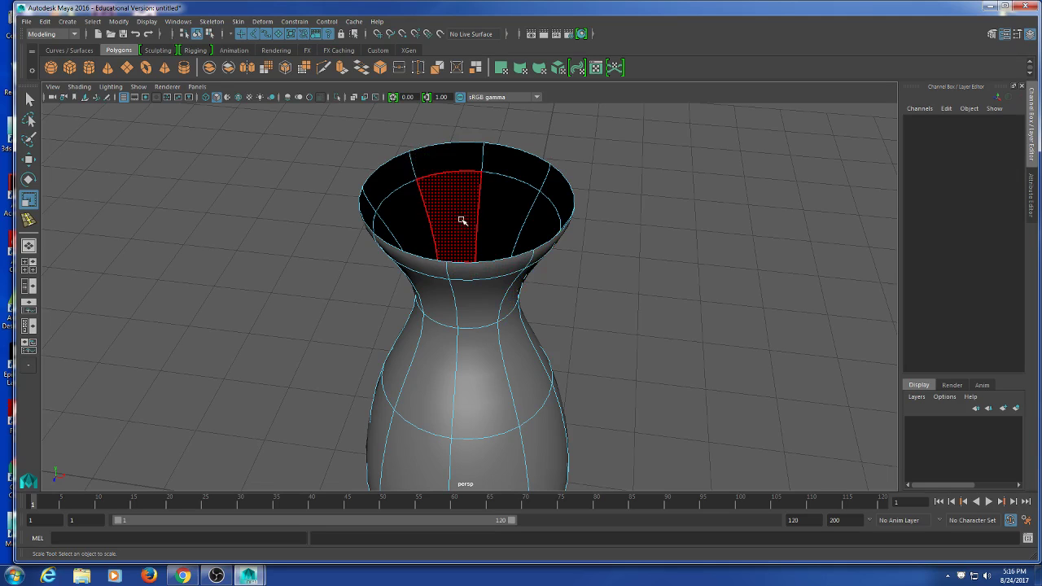
scroll(463, 225, "down", 3)
left_click_drag(460, 244, 412, 295, "alt")
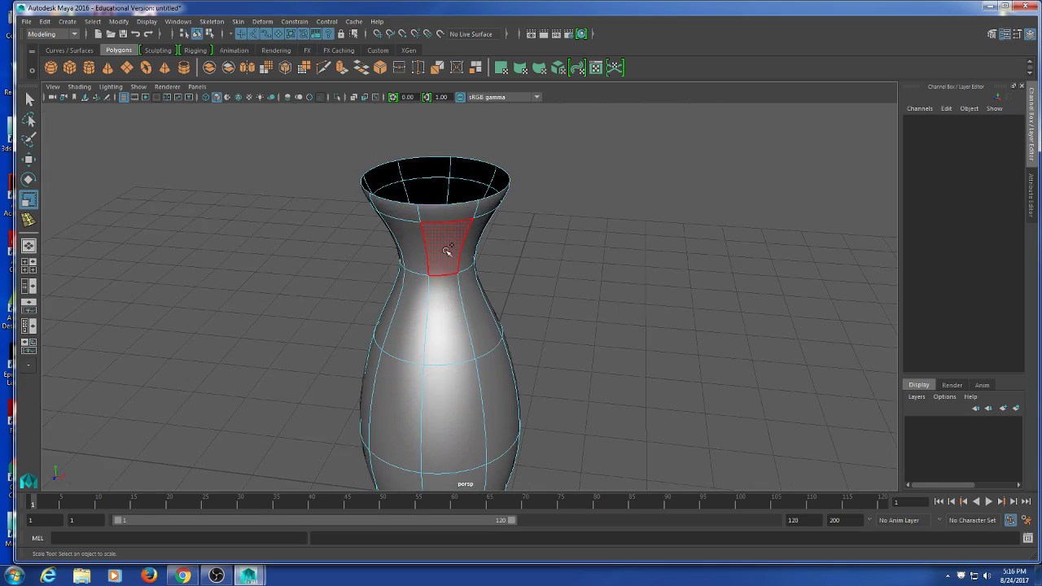
mouse_move(442, 239)
left_mouse_down()
mouse_move(450, 383)
mouse_move(486, 314)
mouse_move(466, 218)
mouse_move(462, 299)
mouse_move(494, 197)
left_mouse_up()
scroll(611, 362, "down", 2)
left_click_drag(611, 362, 537, 350, "alt")
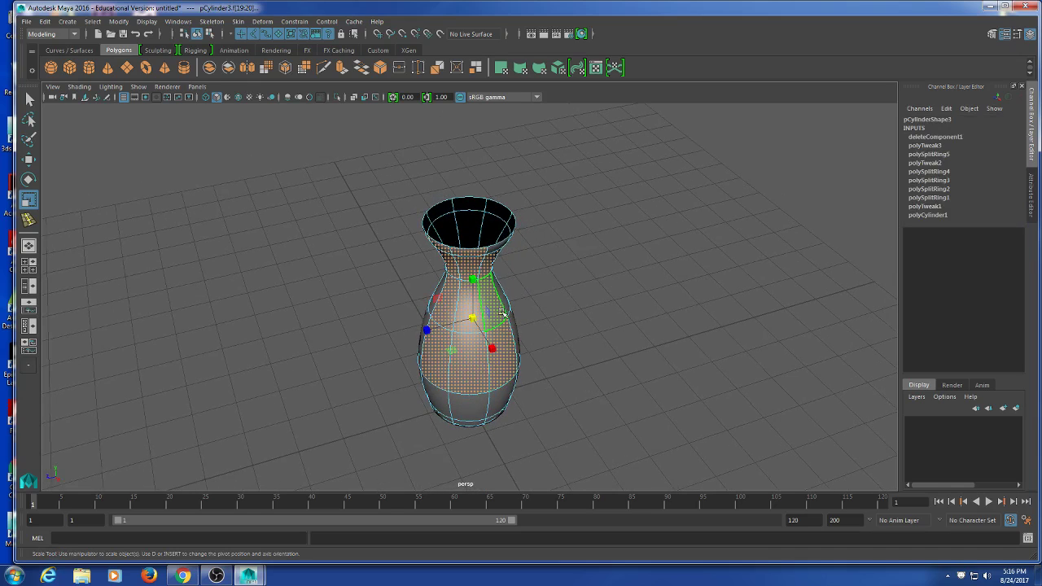
left_click_drag(595, 388, 654, 363, "alt")
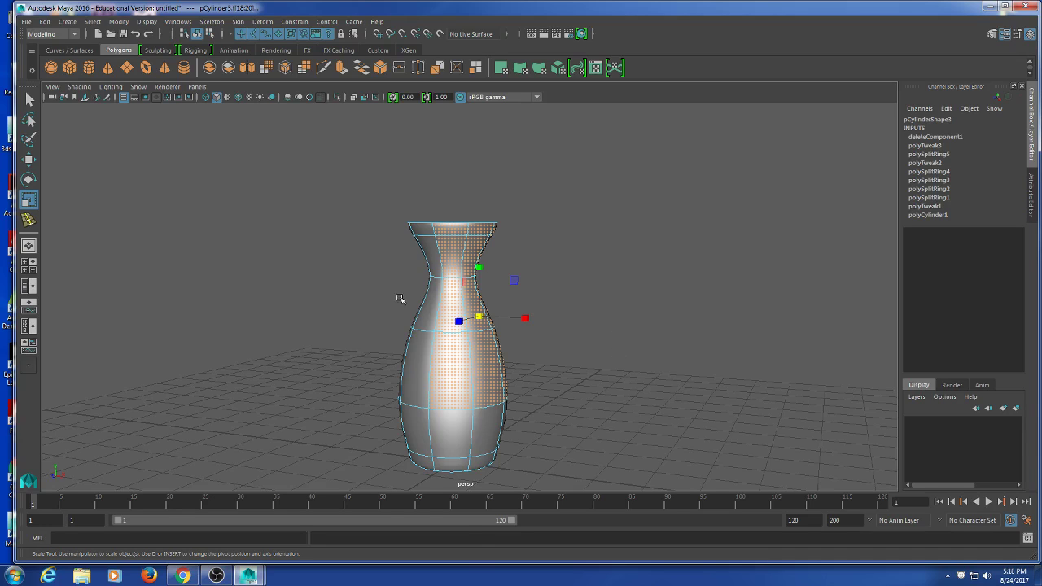
Switch back to object mode and select the whole vase.
right_click_drag(411, 265, 670, 192)
left_click(472, 358)
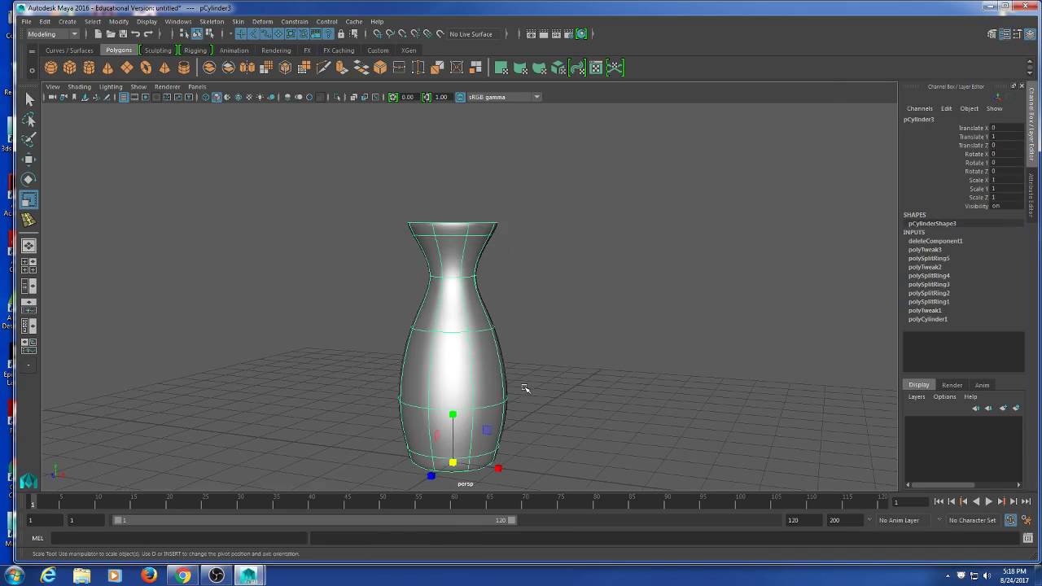
Compare the vase's smoothed and unsmoothed displays from a lower viewing angle.
scroll(542, 395, "up", 3)
left_click_drag(553, 402, 551, 307, "alt")
key("1")
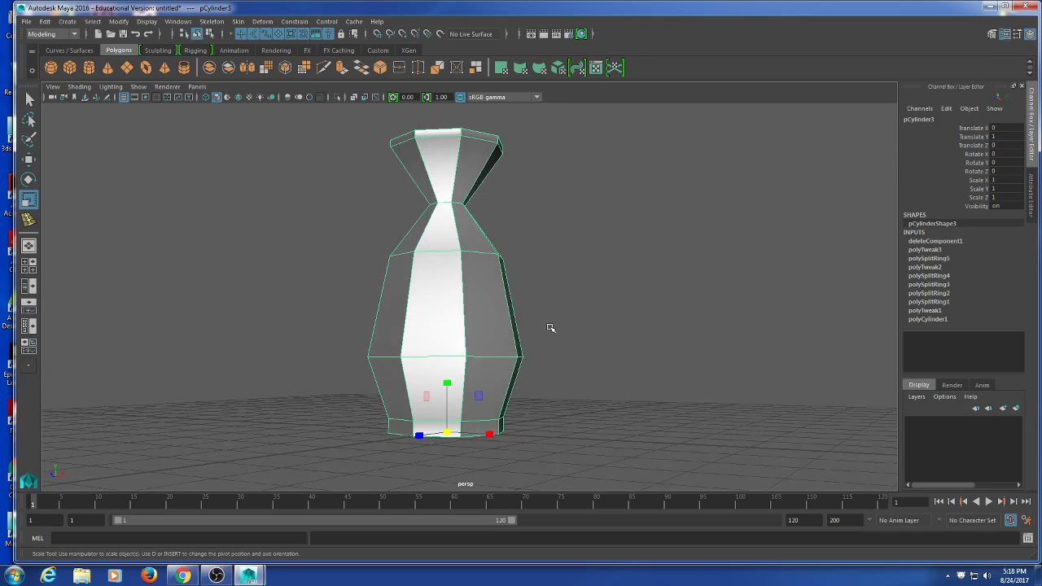
key("3")
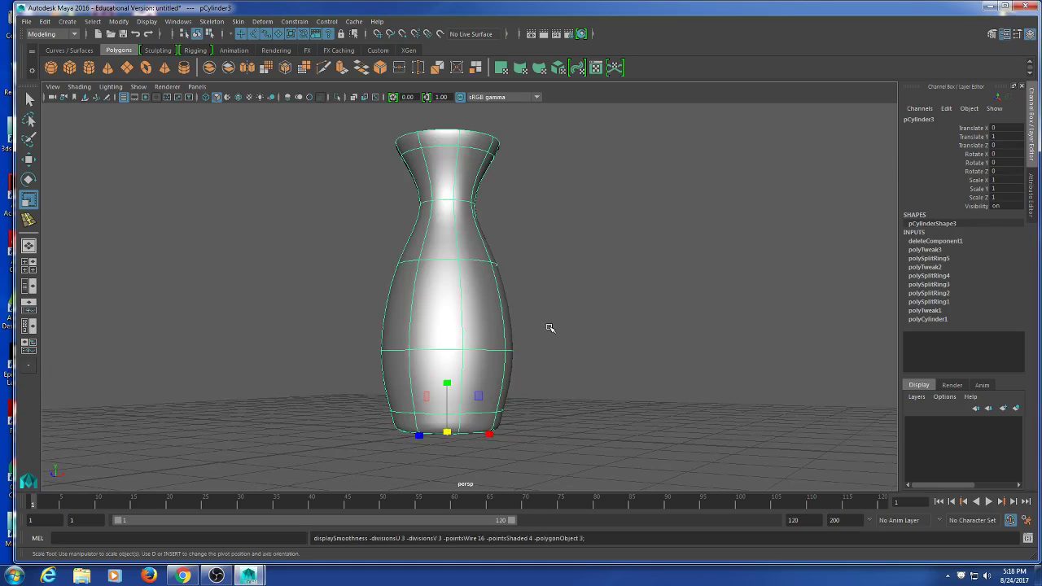
key("1")
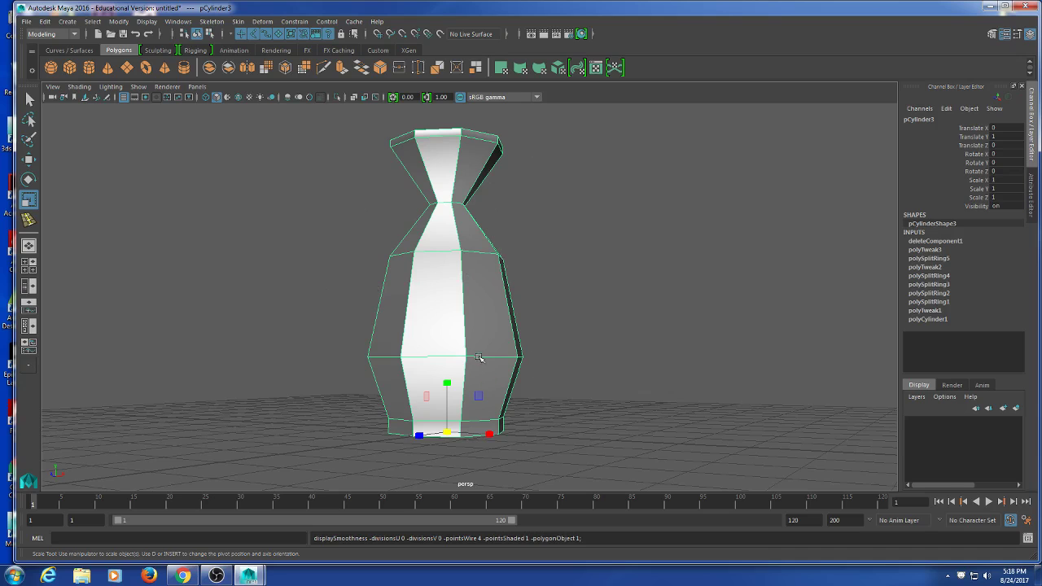
Insert two edge loops on the vase body, one just above and one just below its widest ring.
right_click_drag(447, 308, 446, 244)
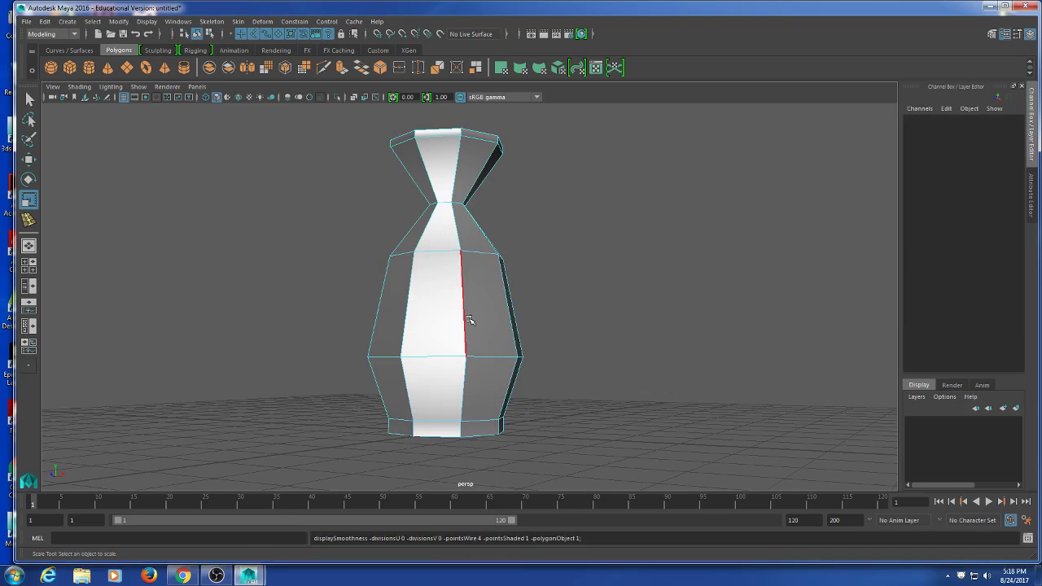
key("F8")
left_click(460, 325)
right_click(578, 261, "shift")
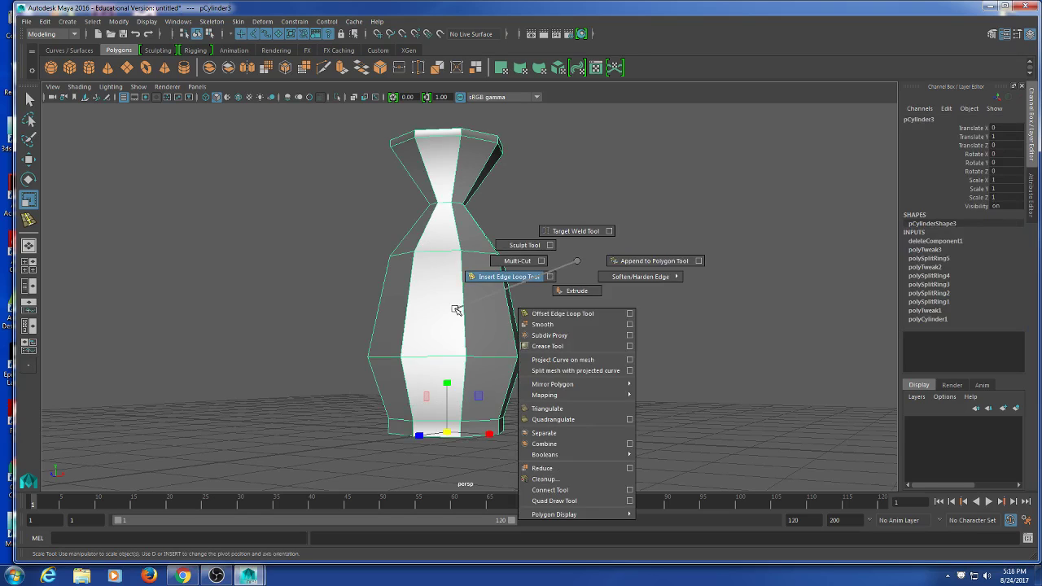
left_click(477, 277)
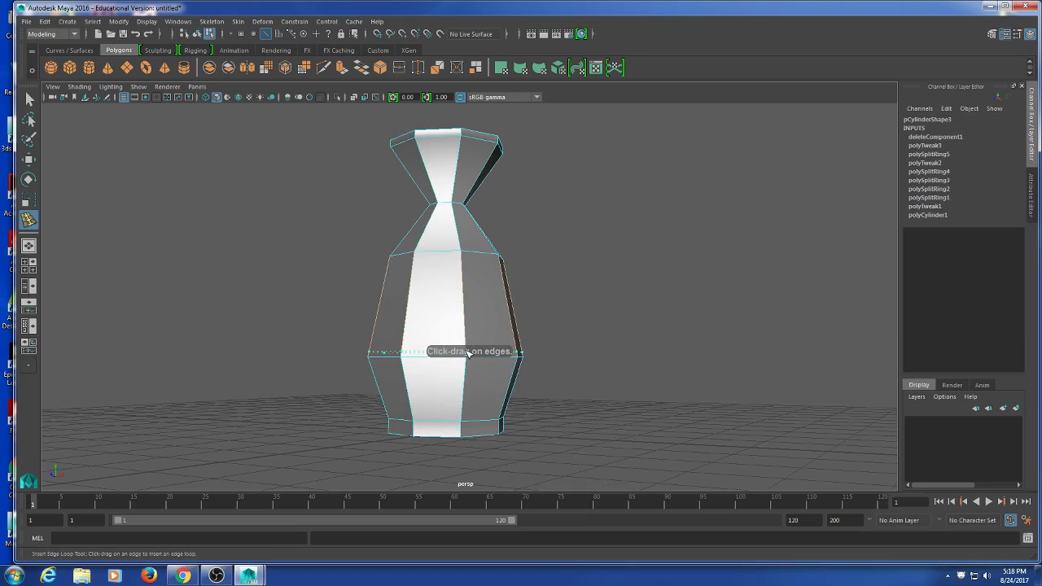
left_click(466, 352)
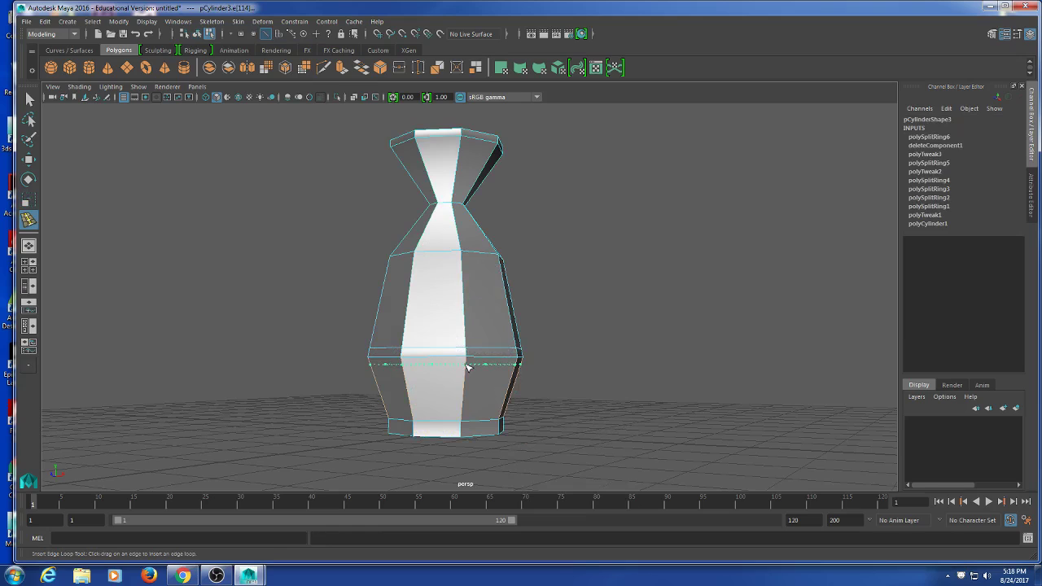
left_click(468, 364)
Return the vase to object mode, turn on its smoothed preview and deselect it.
key("q")
right_click(470, 273)
right_click_drag(469, 326, 715, 123)
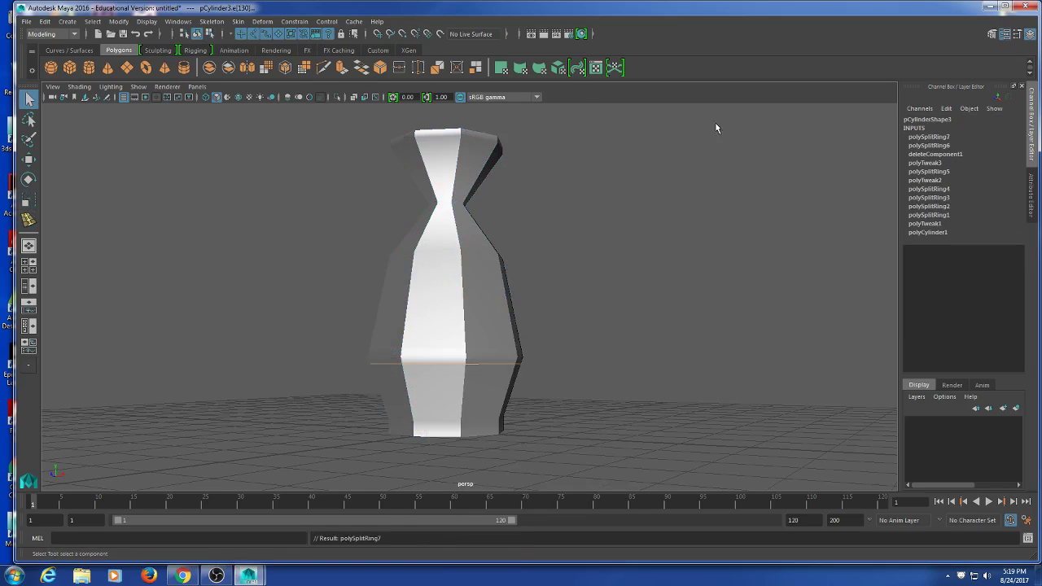
key("3")
left_click(605, 348)
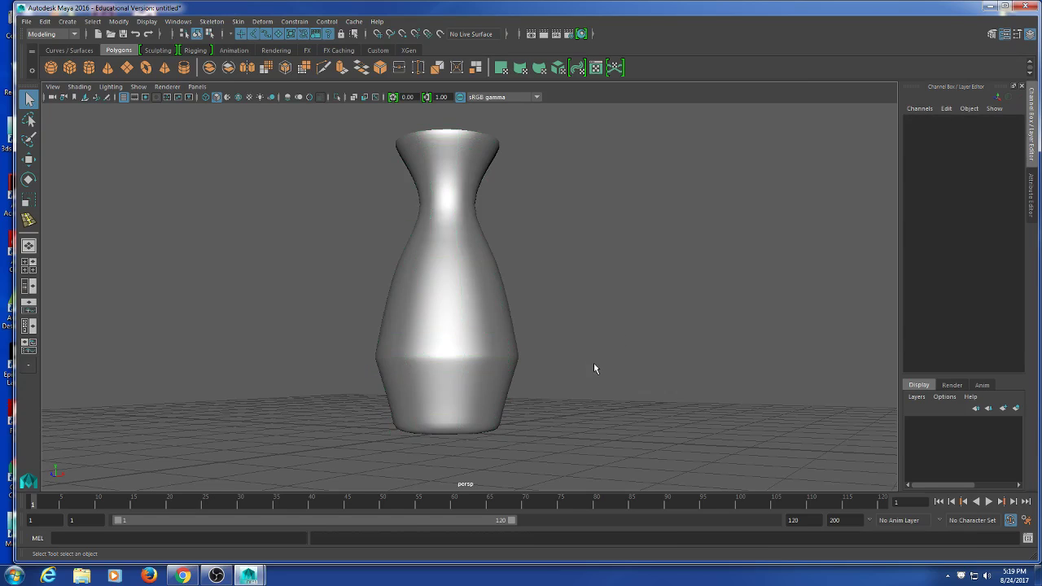
Switch the perspective viewport to full-screen view and examine the smoothed vase's sharpened belly line.
scroll(593, 362, "up", 5)
key("ctrl+space")
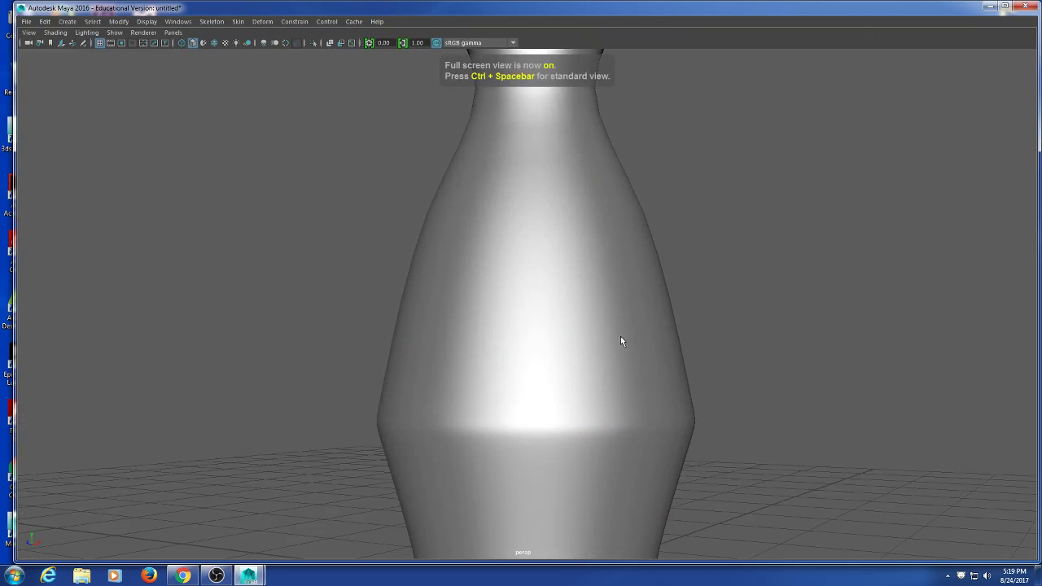
scroll(616, 337, "down", 5)
left_click_drag(616, 337, 561, 366, "alt")
scroll(570, 344, "up", 5)
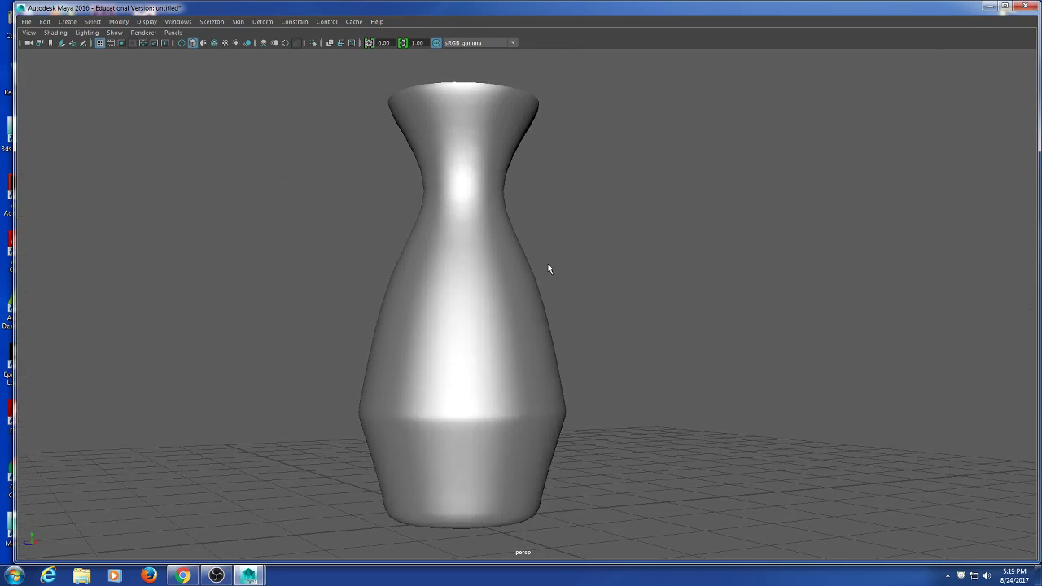
Display the vase unsmoothed and insert an edge loop on the flared neck, just under the rim band.
left_click(538, 269)
scroll(570, 293, "down", 3)
left_click_drag(581, 308, 575, 323, "alt")
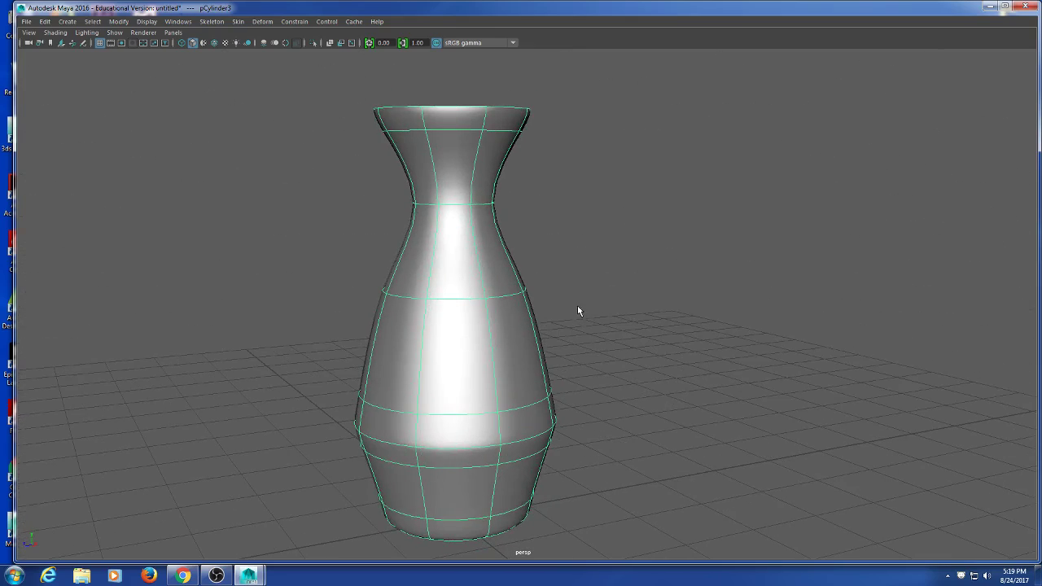
key("1")
scroll(569, 291, "up", 4)
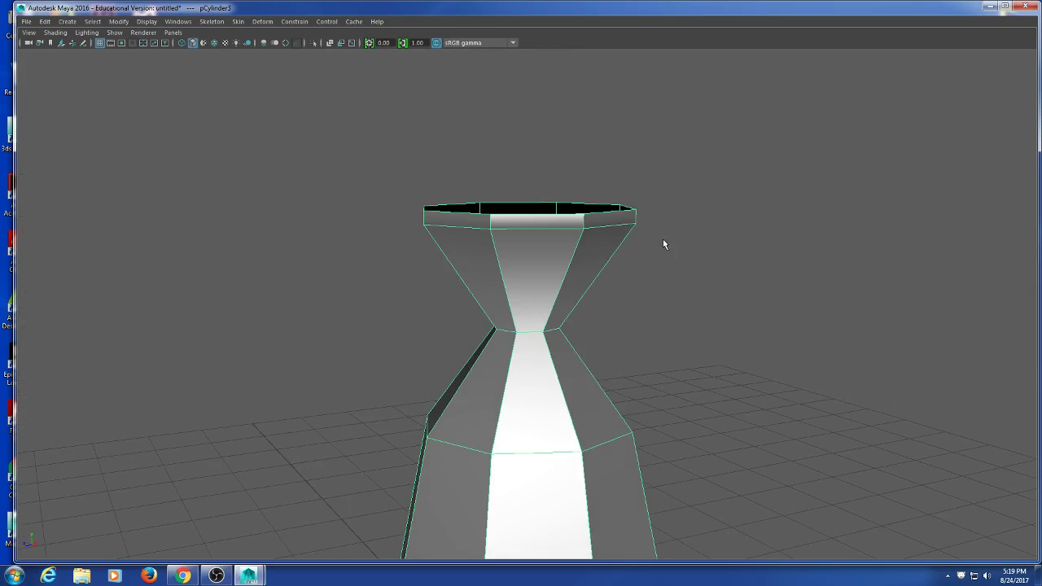
right_click(663, 244)
right_click_drag(691, 209, 497, 267, "shift")
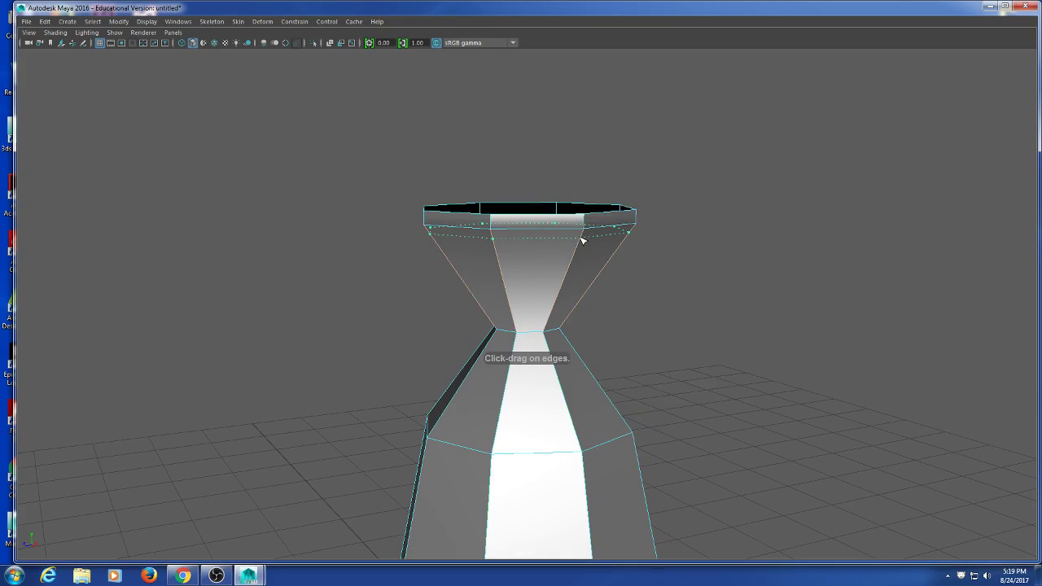
left_click(582, 237)
Select the narrow ring of faces under the rim band and extrude it outward with a Local Translate Z of 0.0596.
right_click_drag(549, 242, 549, 269)
double_click(602, 230)
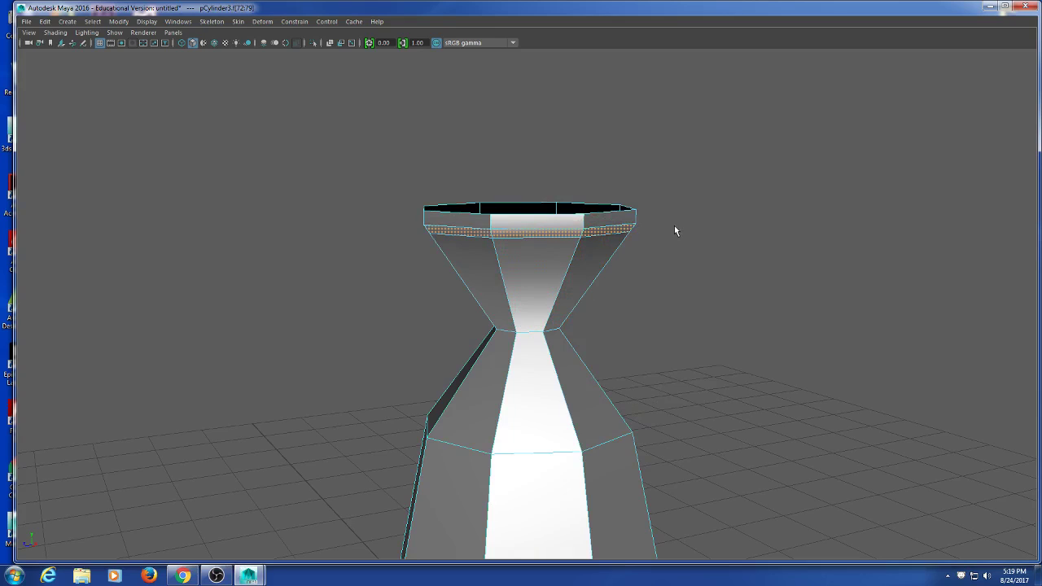
right_click_drag(674, 226, 619, 204, "shift")
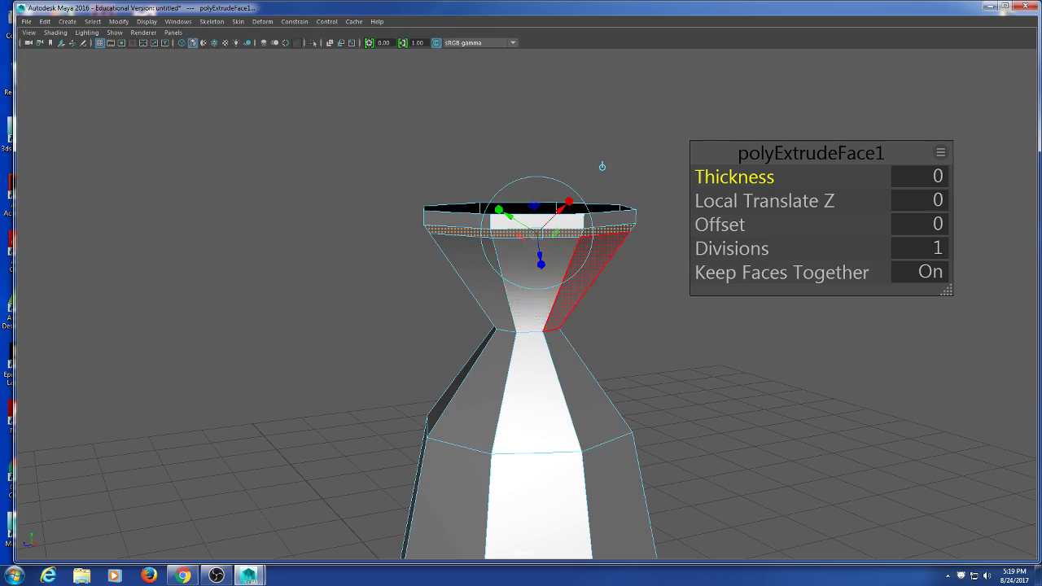
left_click_drag(295, 377, 303, 409, "alt")
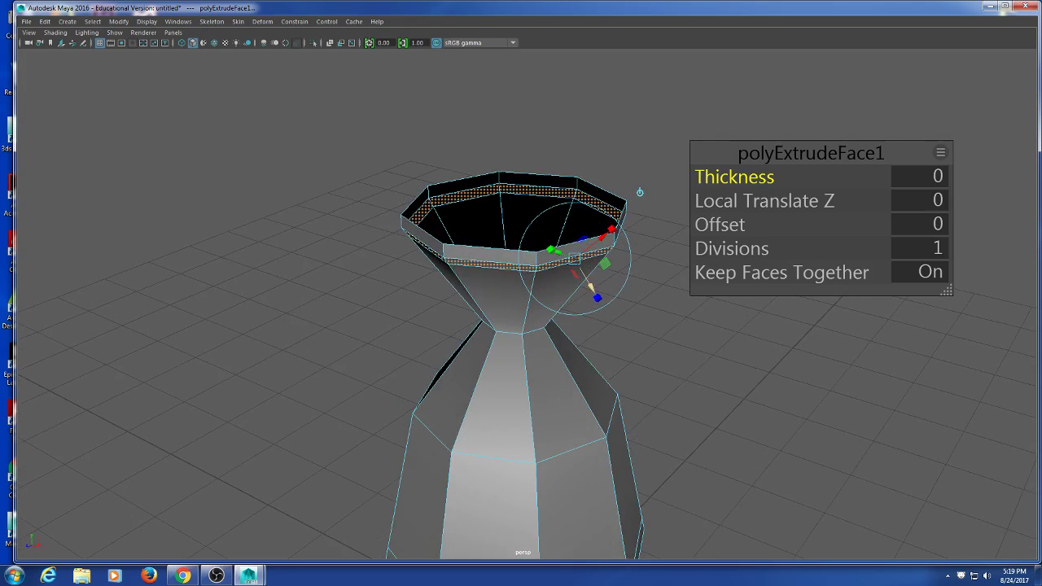
left_click_drag(591, 286, 594, 293)
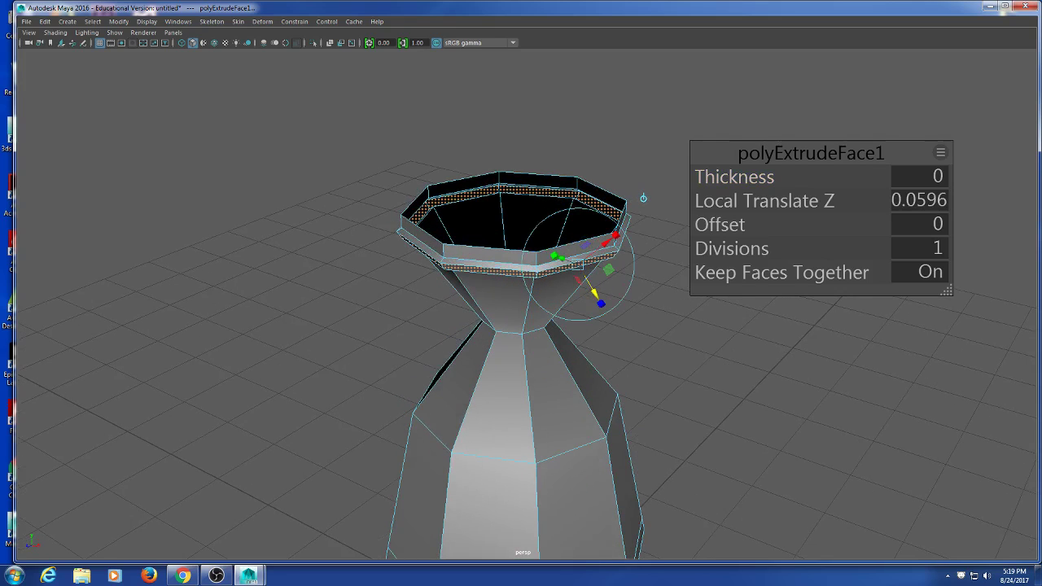
Return to object mode, display the vase smoothed, and view the extruded lip with the vase deselected.
right_click_drag(503, 275, 537, 245)
left_click(668, 284)
right_click_drag(688, 326, 670, 307, "alt")
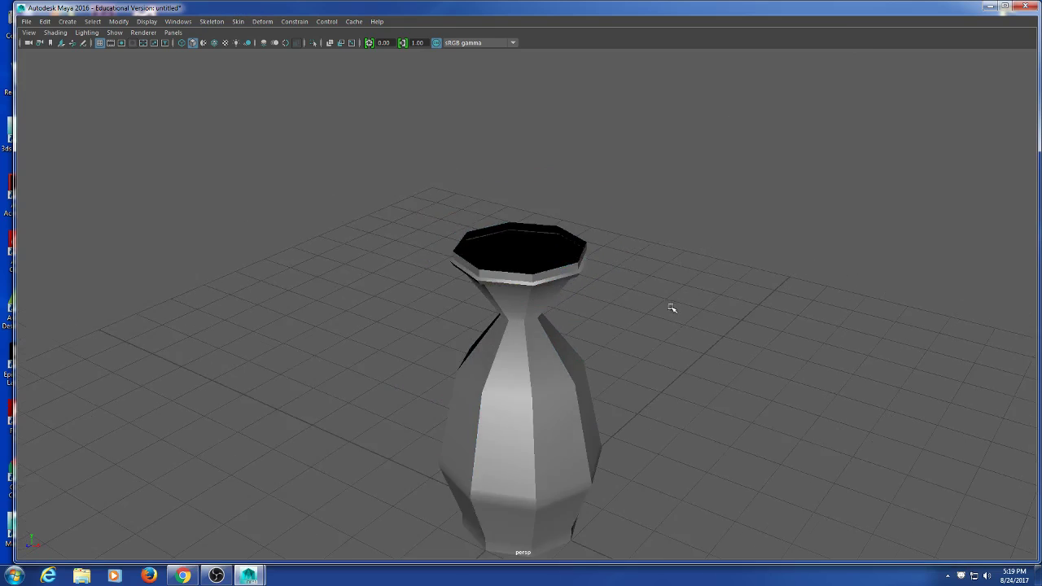
left_click_drag(671, 308, 572, 388, "alt")
left_click_drag(674, 400, 353, 515)
key("3")
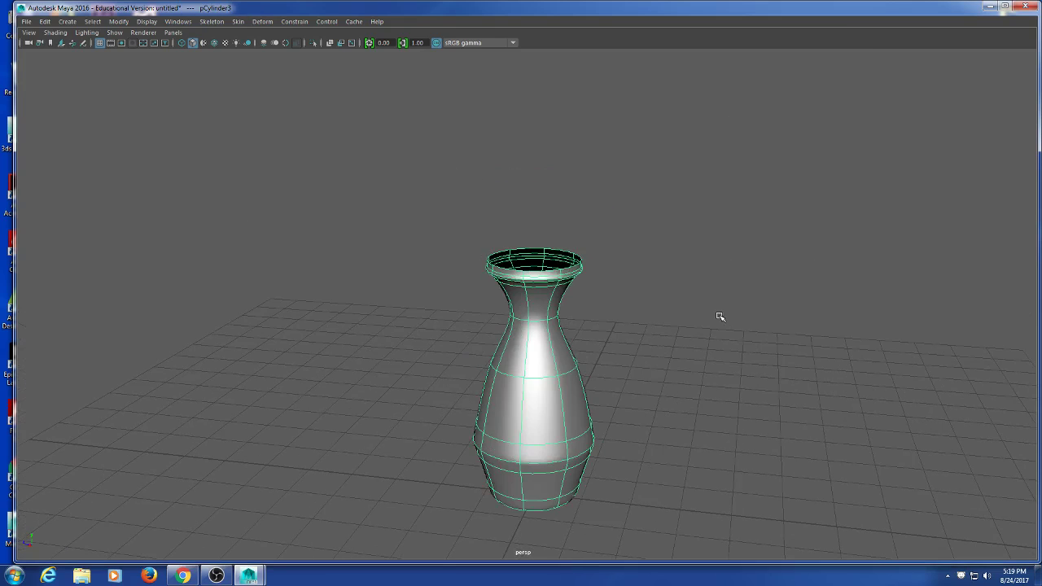
left_click(658, 344)
scroll(676, 387, "up", 3)
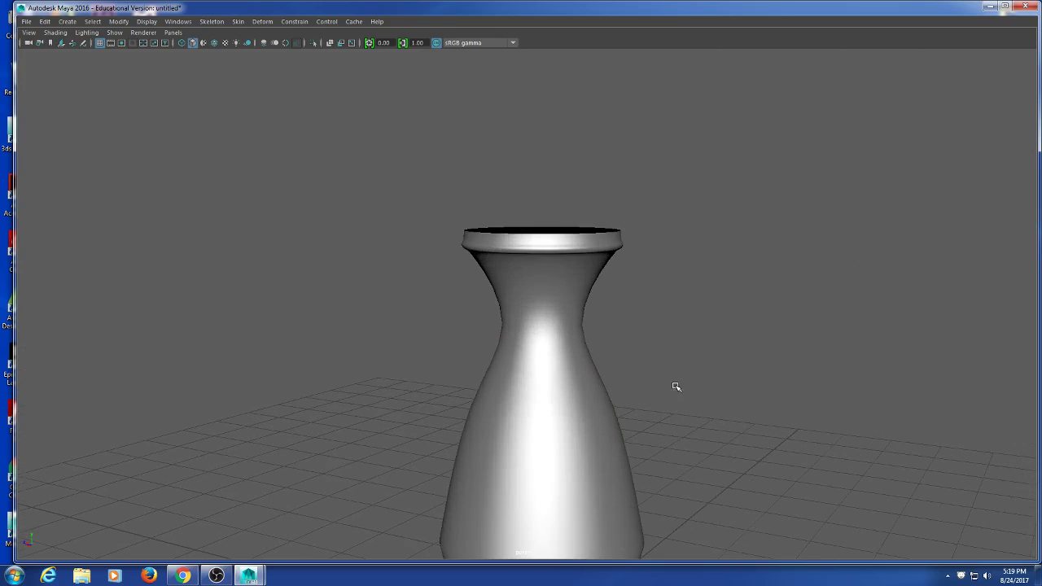
right_click_drag(676, 387, 612, 286, "alt")
mouse_move(612, 285)
left_mouse_down("alt")
mouse_move(635, 342)
mouse_move(620, 348)
mouse_move(633, 354)
left_mouse_up("alt")
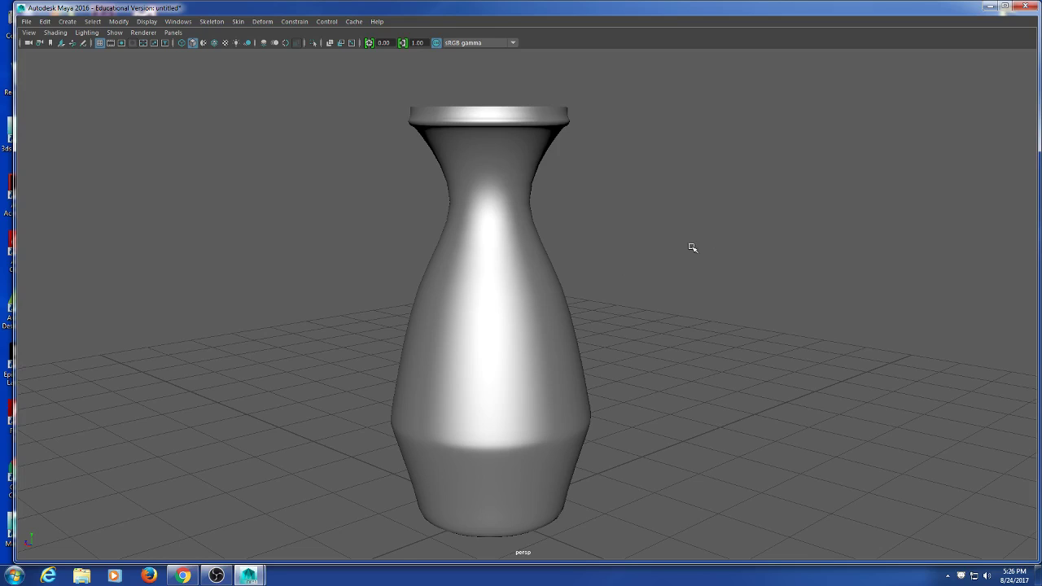
Examine the smoothed vase's wireframe from the underside, inside the open mouth and around the neck.
left_click_drag(692, 246, 644, 237, "alt")
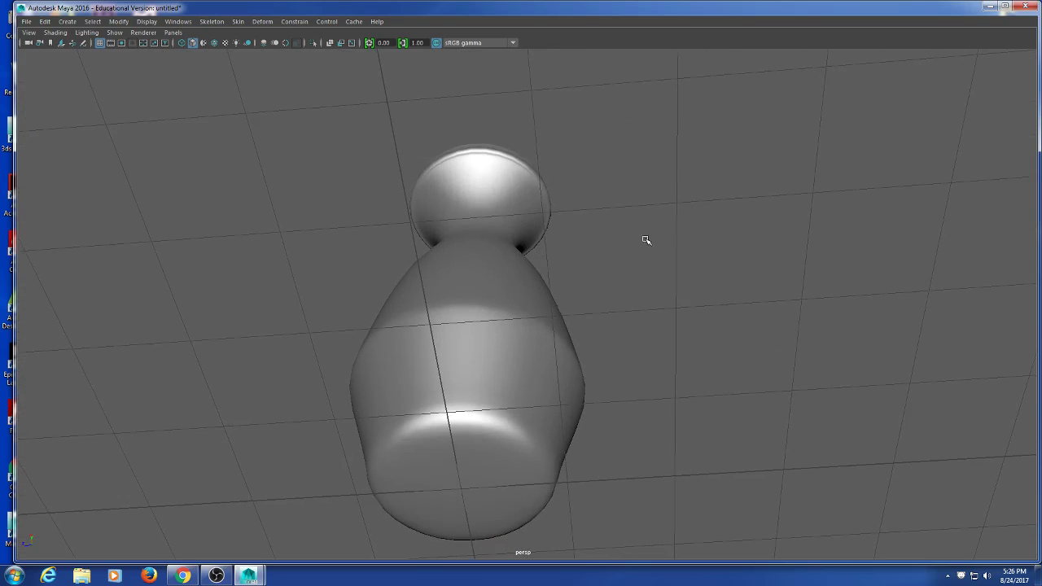
left_click(500, 200)
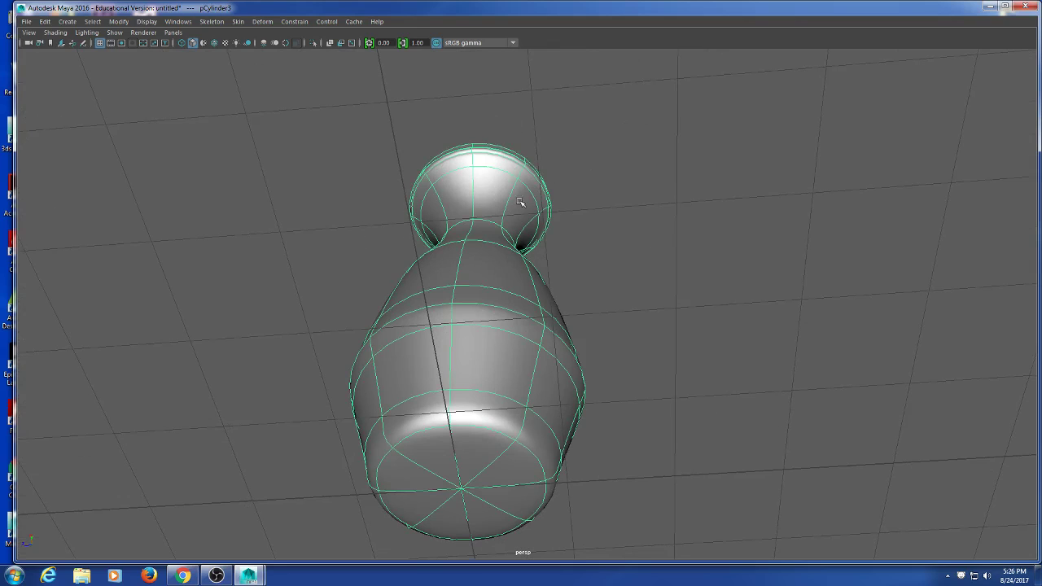
left_click_drag(467, 328, 696, 305, "alt")
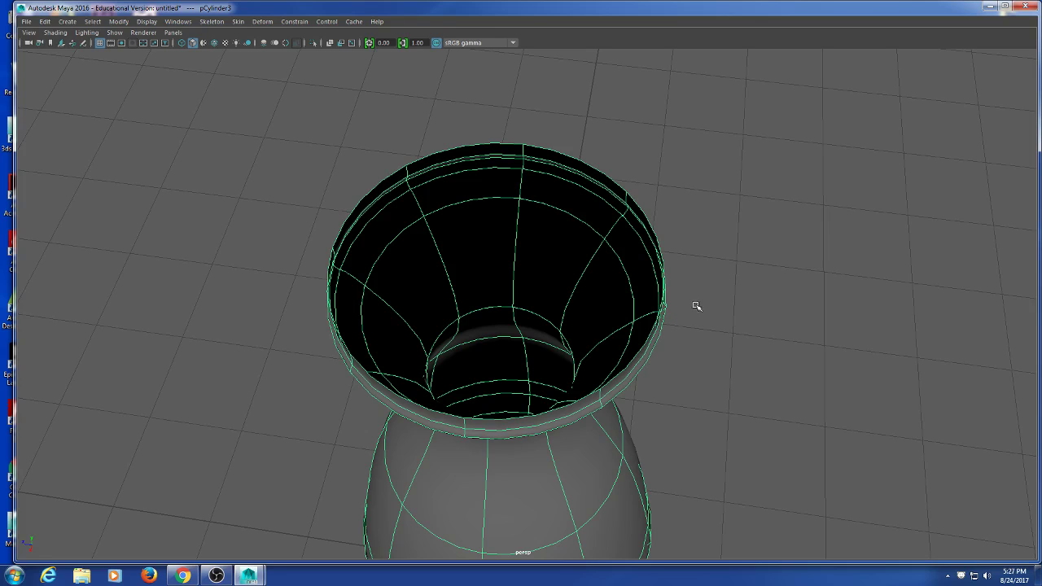
left_click_drag(716, 318, 502, 326, "alt")
left_click(688, 291)
left_click(464, 331)
mouse_move(648, 372)
middle_mouse_down("alt")
mouse_move(635, 297)
mouse_move(640, 361)
middle_mouse_up("alt")
left_click_drag(499, 424, 505, 384, "alt")
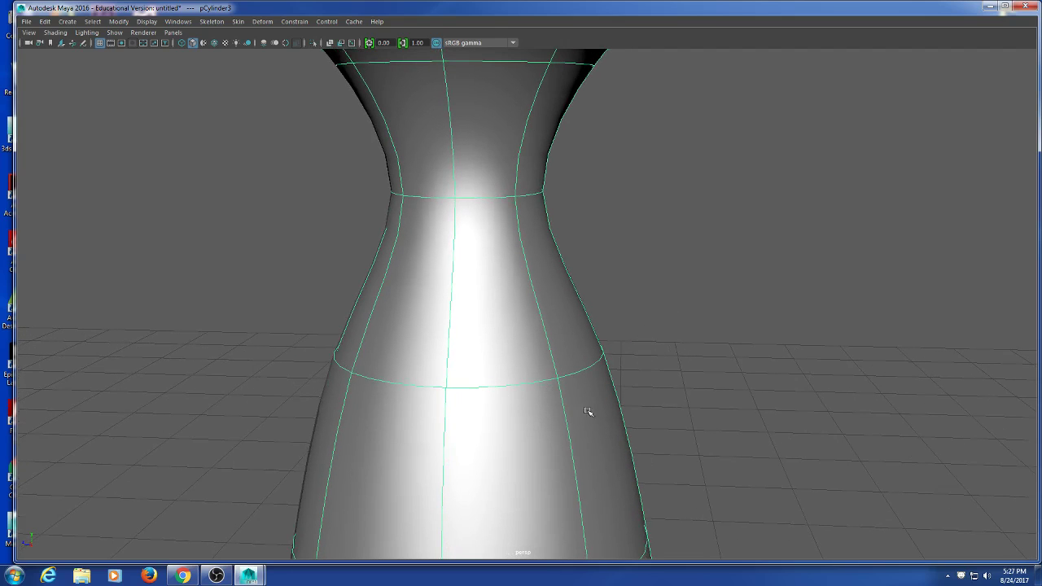
Display the vase unsmoothed and insert an edge loop just below the shoulder ring of its body.
left_click(666, 349)
left_click(430, 380)
key("1")
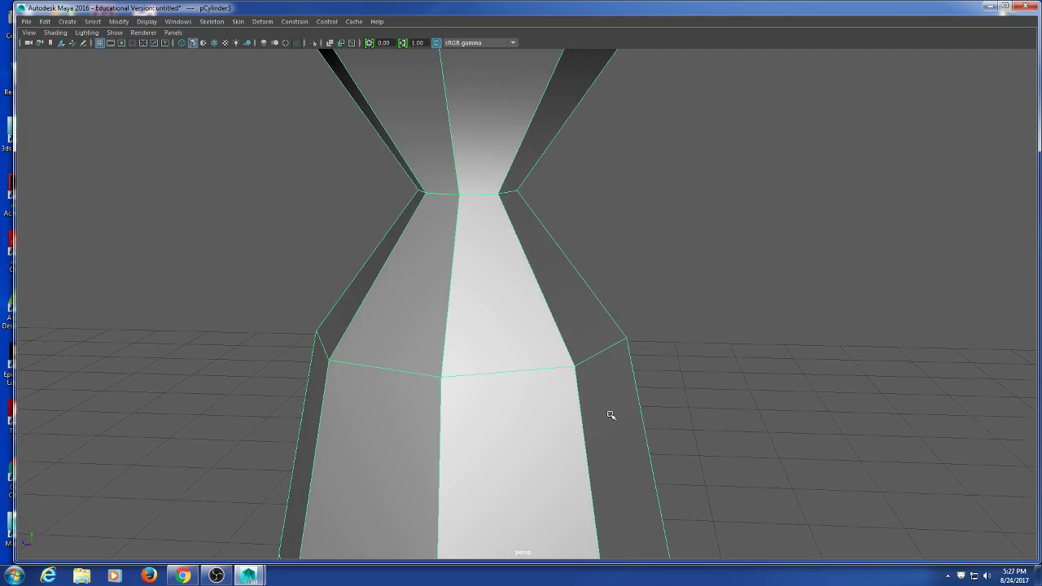
scroll(602, 414, "down", 3)
scroll(597, 346, "up", 2)
right_click(709, 179)
right_click_drag(709, 179, 918, 92)
right_click_drag(682, 230, 441, 306, "shift")
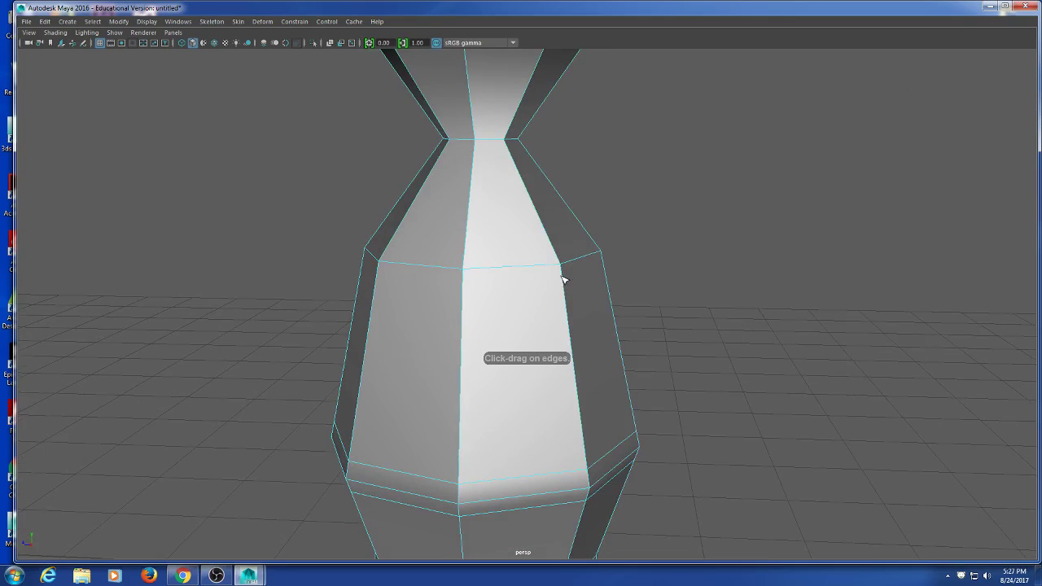
left_click(563, 278)
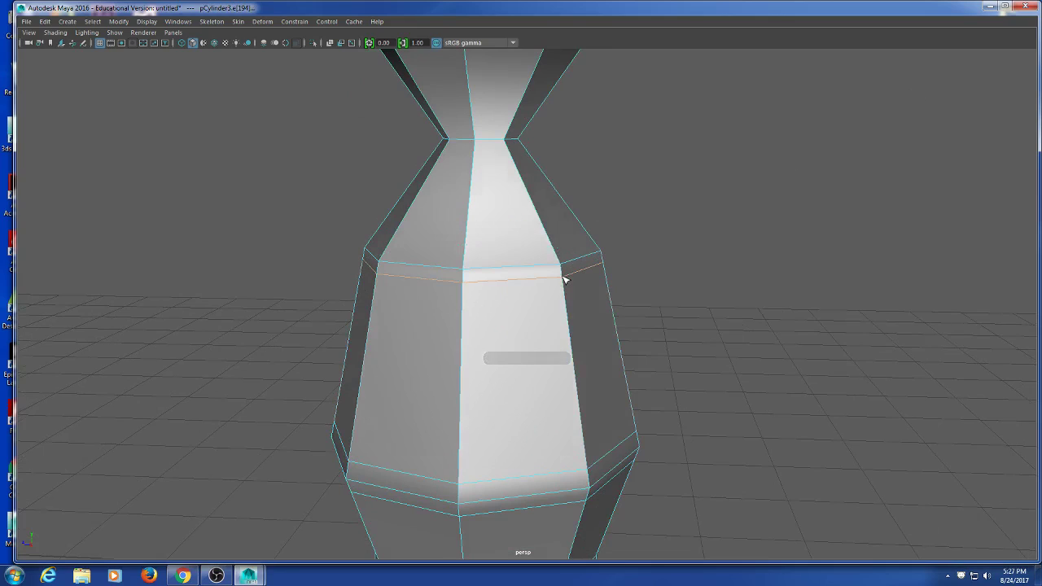
Select the narrow ring of faces just below the vase's shoulder and extrude it slightly outward.
right_click_drag(504, 271, 505, 302)
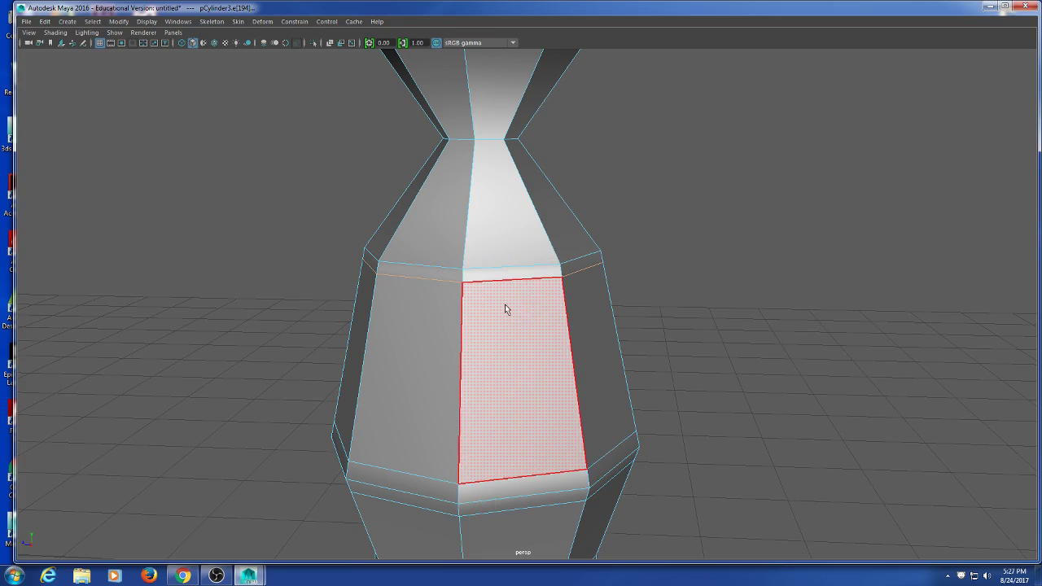
left_click(537, 274)
left_click(762, 242)
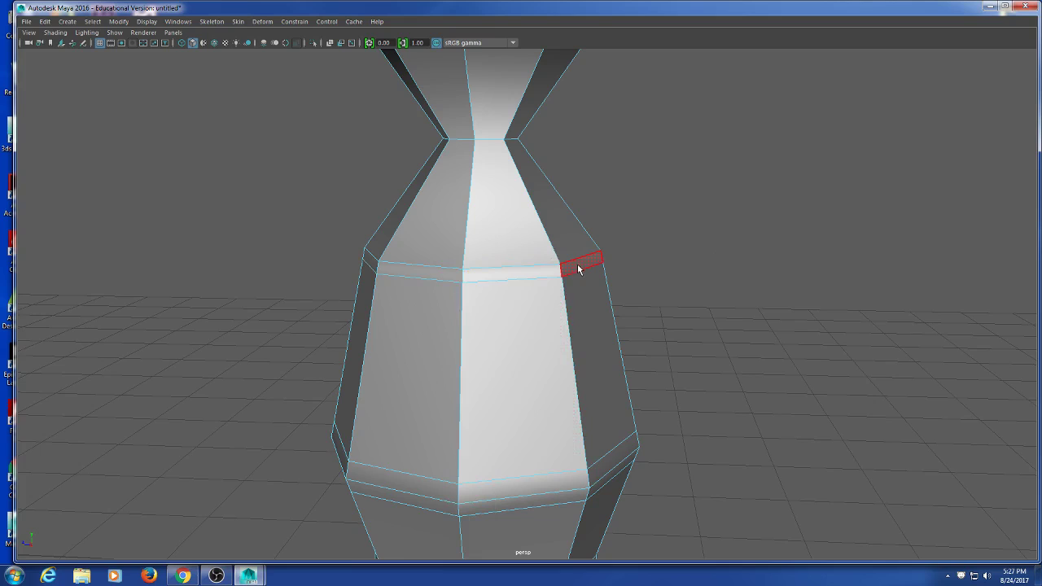
left_click(542, 273)
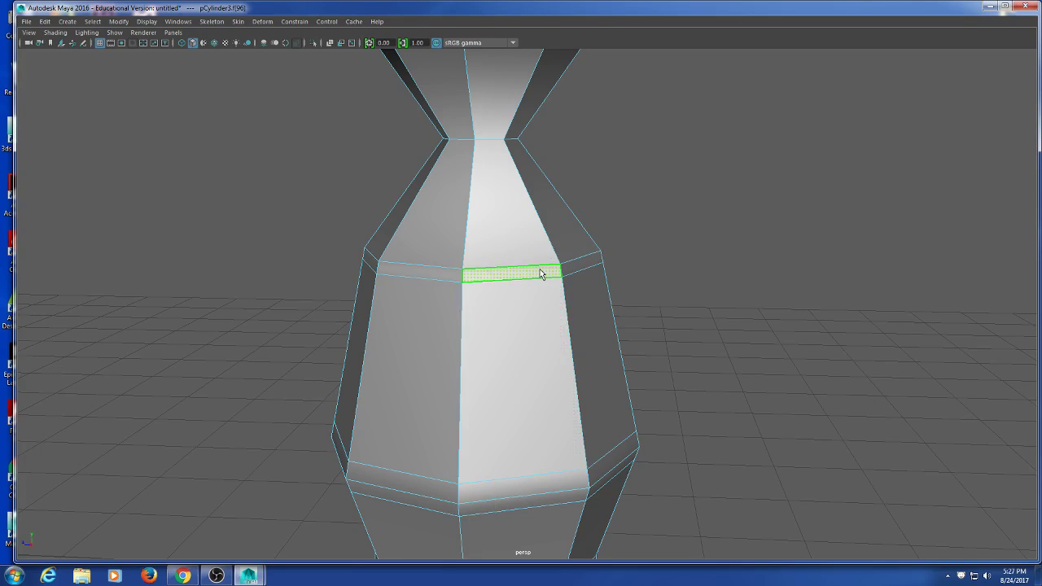
double_click(586, 264)
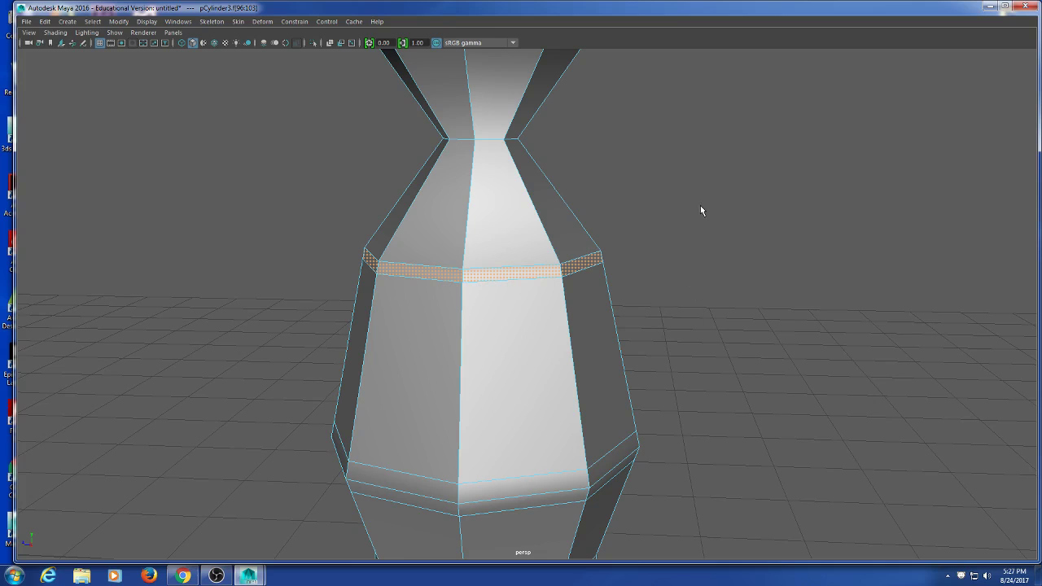
right_click_drag(690, 194, 686, 232, "shift")
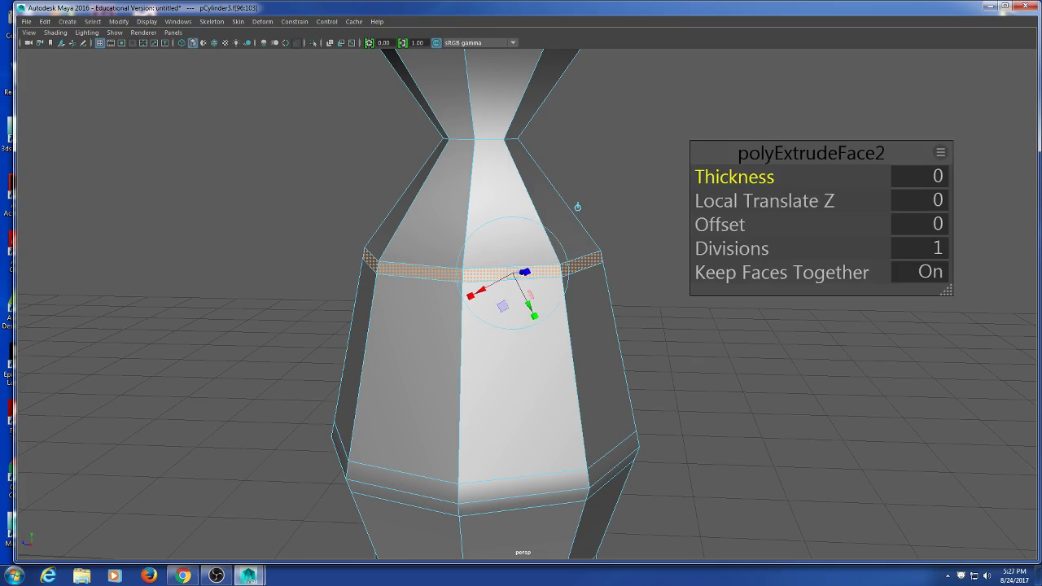
left_click_drag(488, 358, 449, 367, "alt")
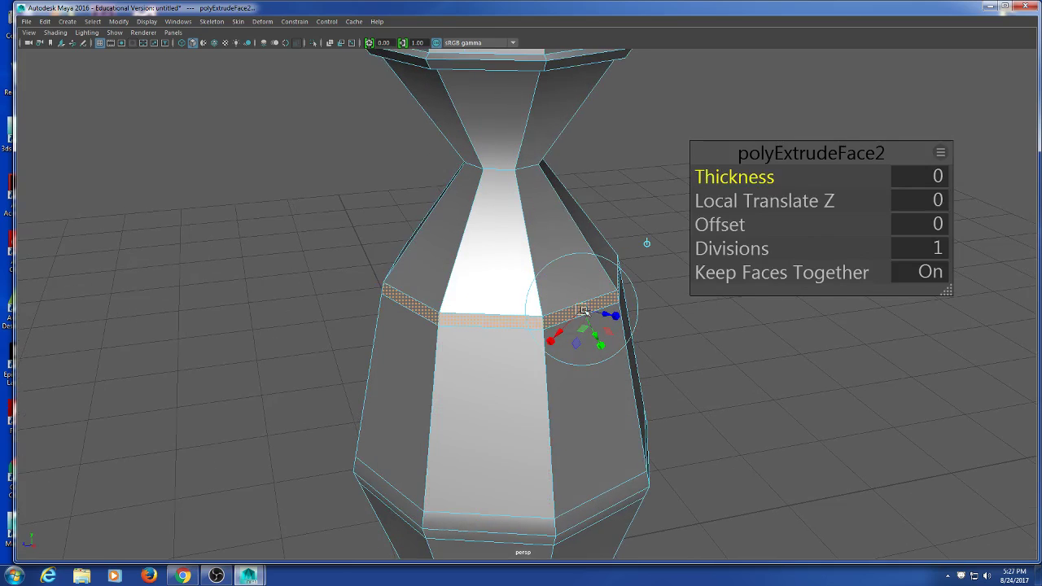
left_click_drag(609, 316, 611, 329)
Return to object mode, display the whole vase smoothed, and deselect it to view the raised shoulder band.
key("q")
right_click_drag(600, 287, 889, 135)
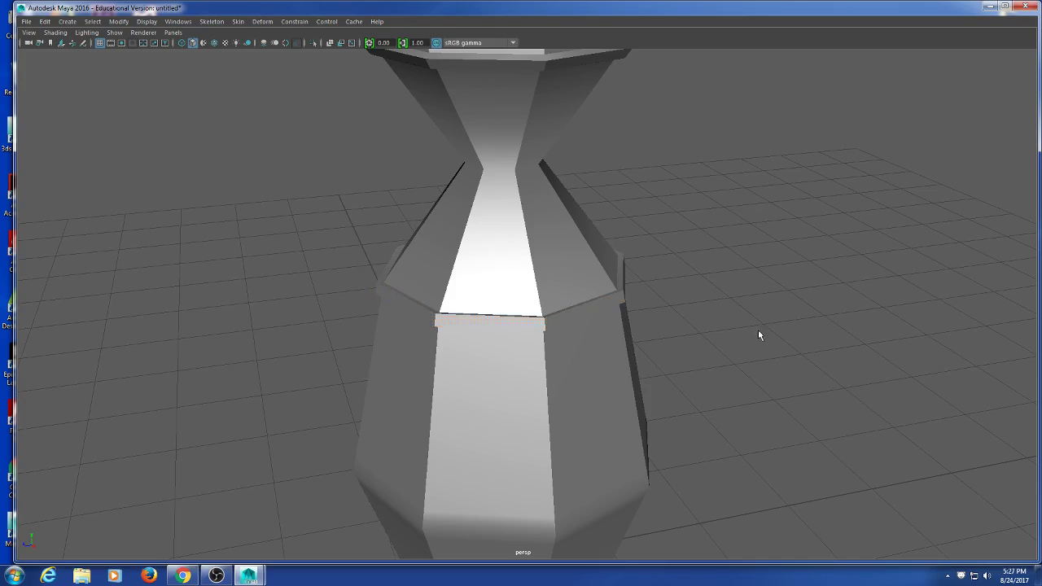
scroll(758, 330, "down", 5)
left_click_drag(700, 377, 643, 432, "alt")
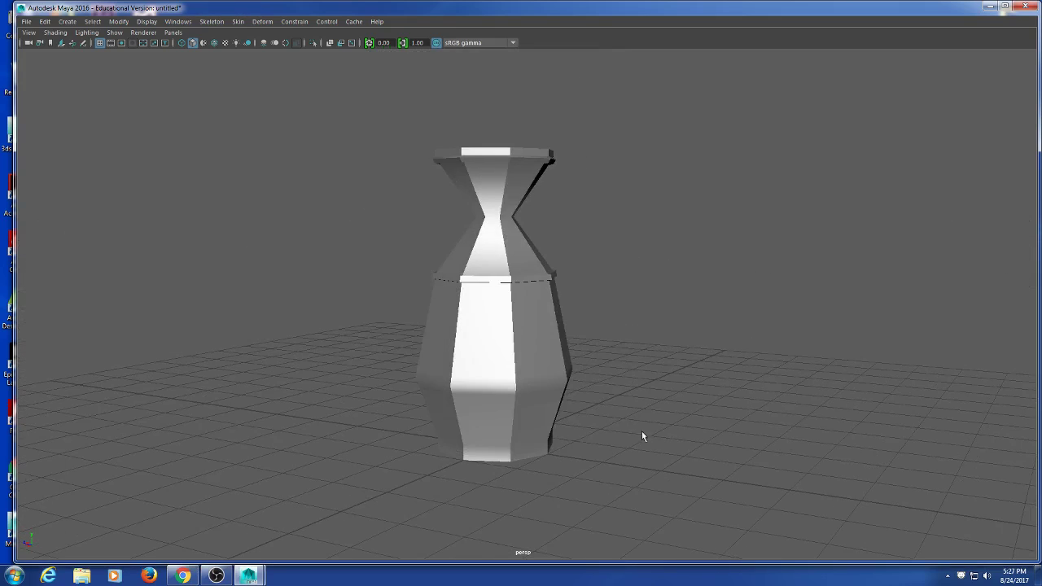
key("3")
left_click(738, 320)
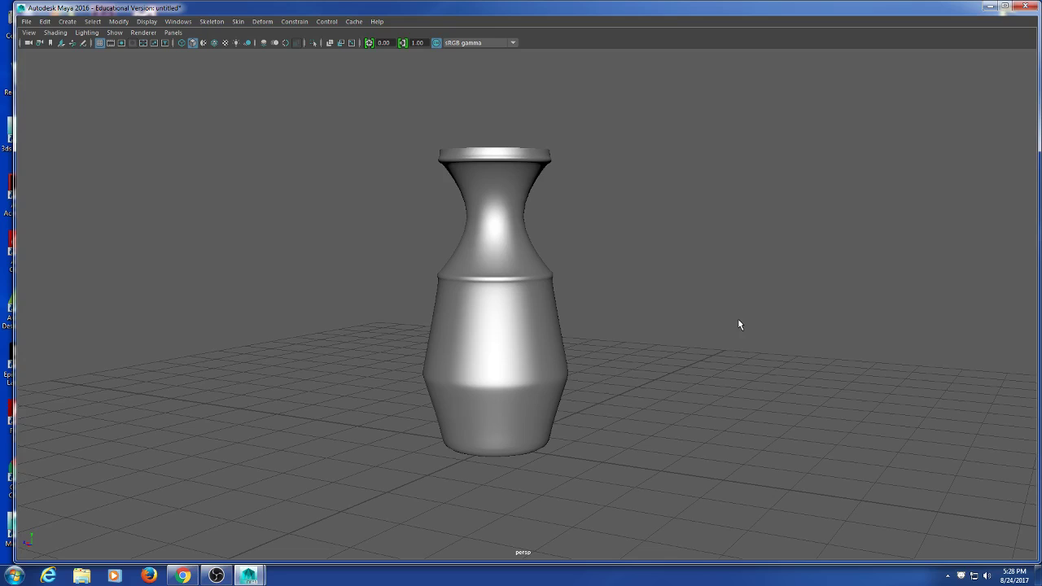
key("ctrl+z")
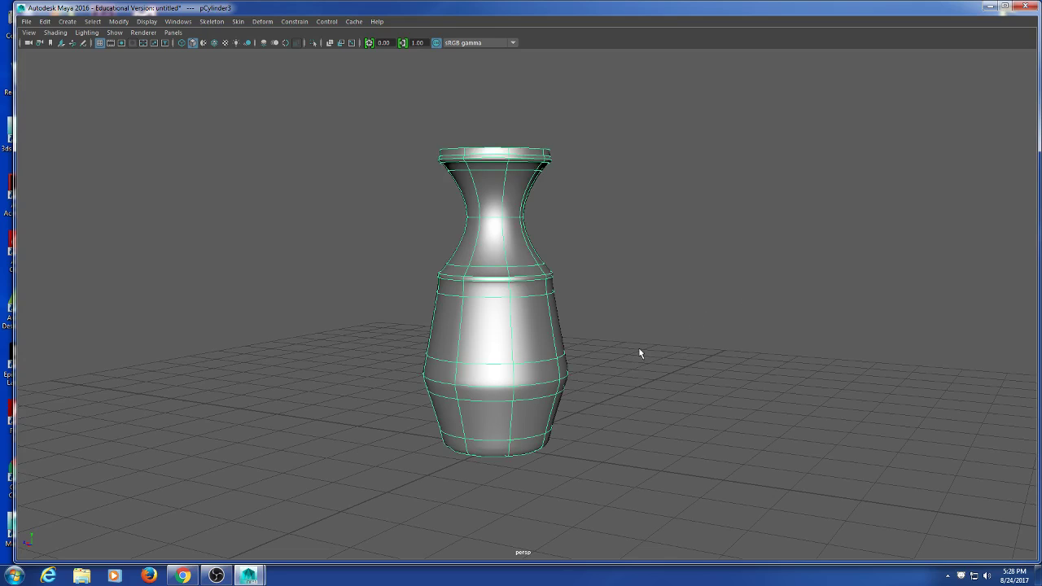
double_click(532, 358)
right_click_drag(521, 272, 521, 310)
left_click(534, 340)
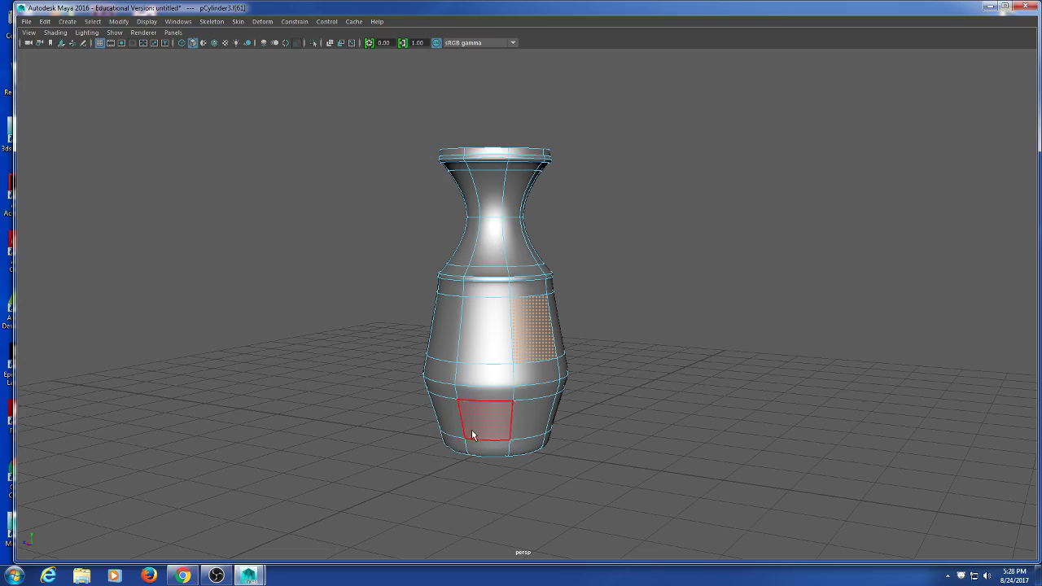
double_click(483, 337)
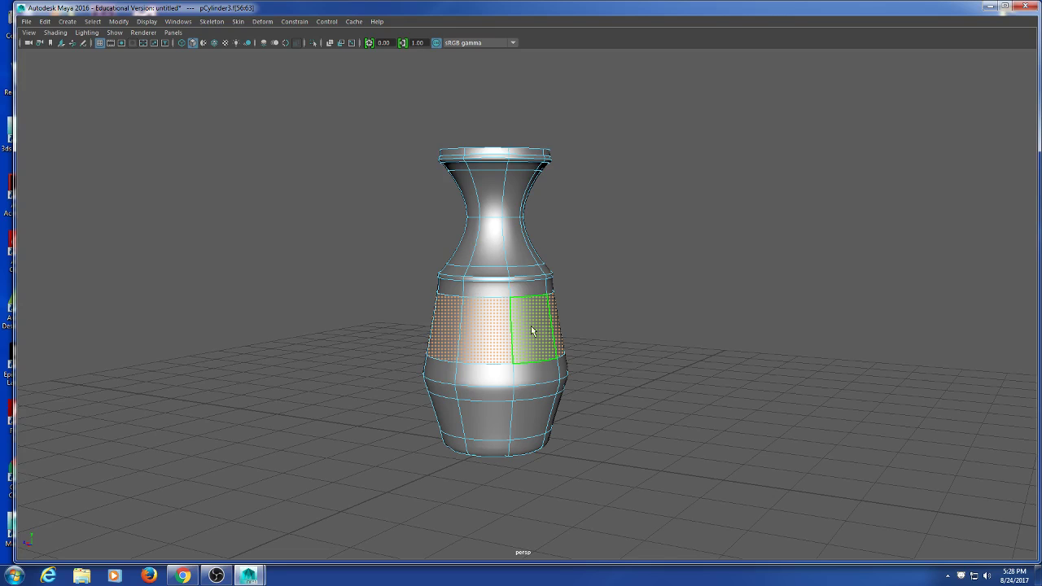
key("ctrl+z")
key("ctrl+z")
Select the open border edge loop around the vase's mouth and extrude it inward with a Local Translate Z of -0.129.
scroll(556, 368, "up", 3)
left_click_drag(553, 248, 583, 371, "alt")
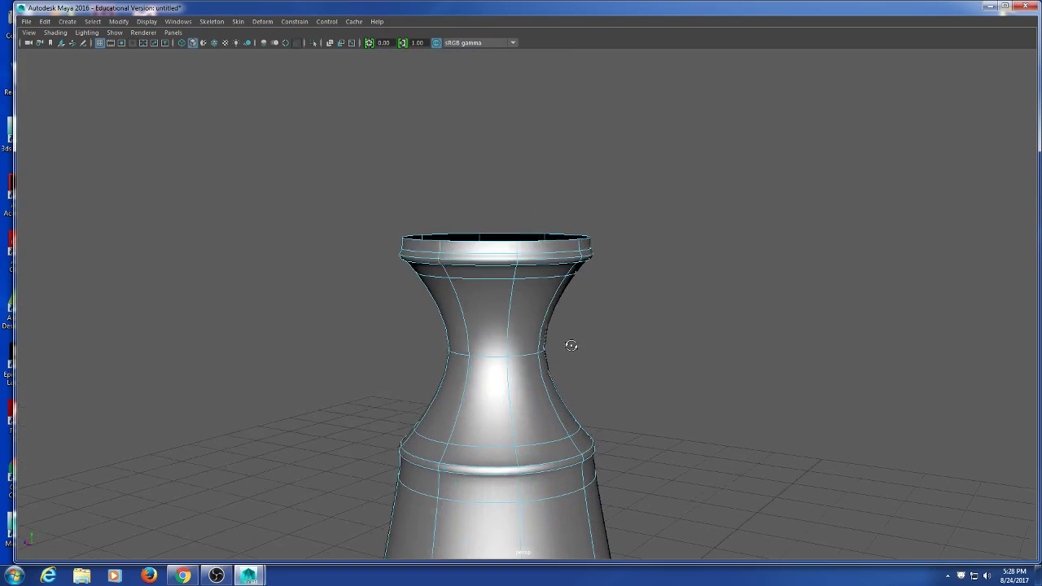
right_click_drag(501, 234, 527, 192)
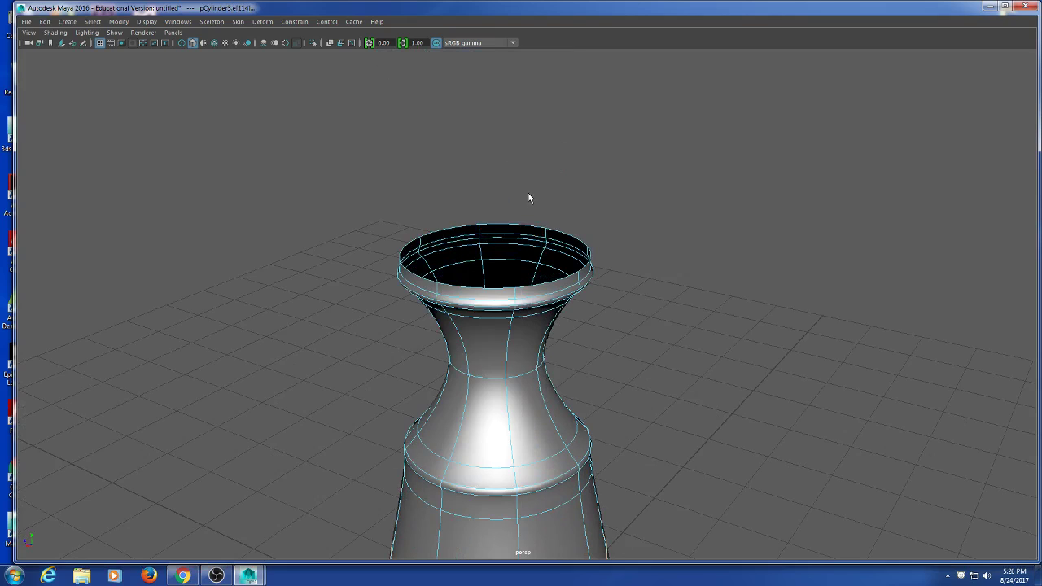
double_click(502, 222)
right_click(717, 230, "shift")
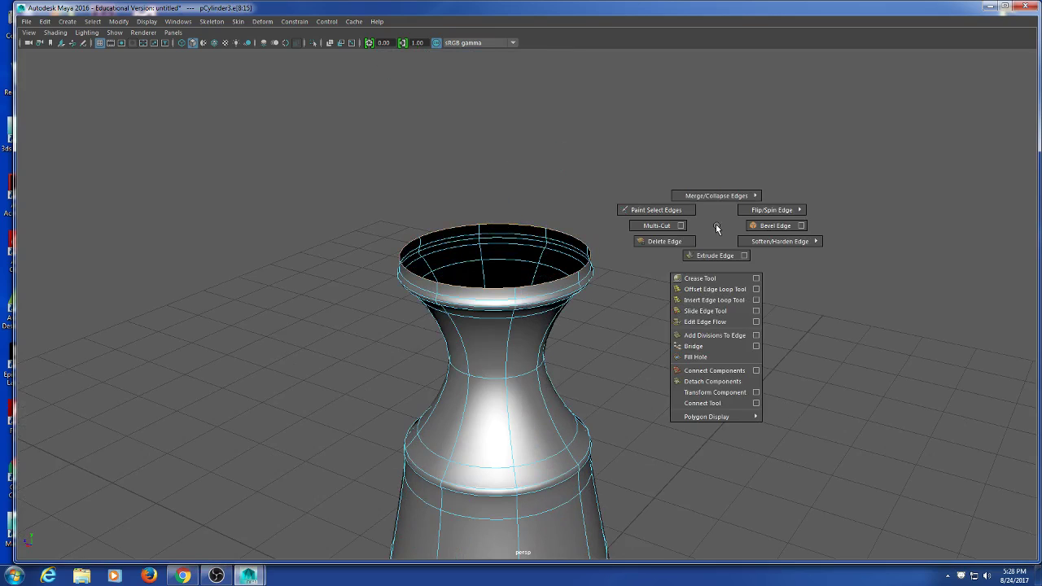
right_click_drag(717, 229, 715, 255, "shift")
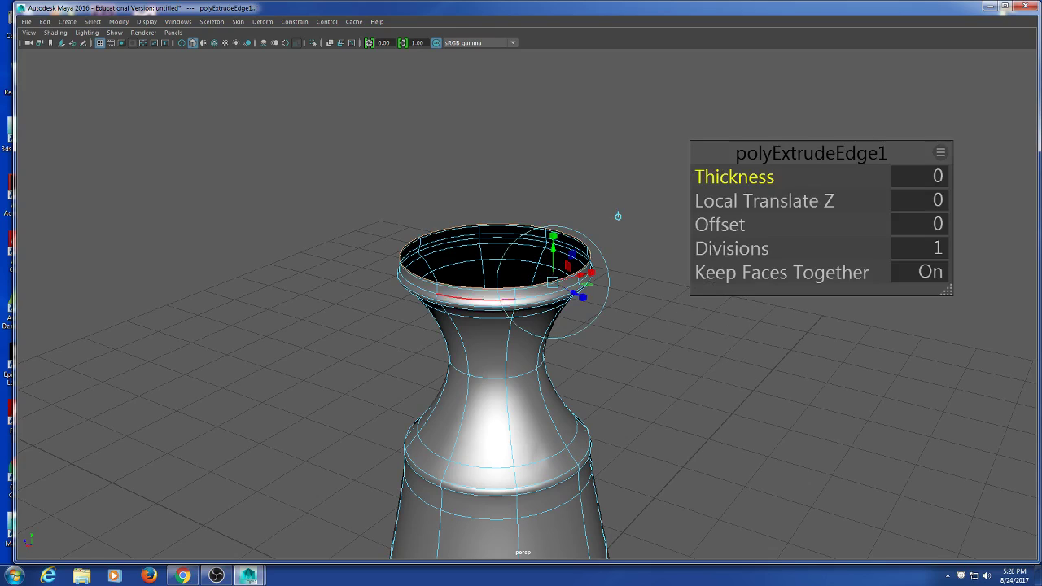
mouse_move(579, 295)
left_mouse_down()
mouse_move(537, 278)
mouse_move(560, 290)
left_mouse_up()
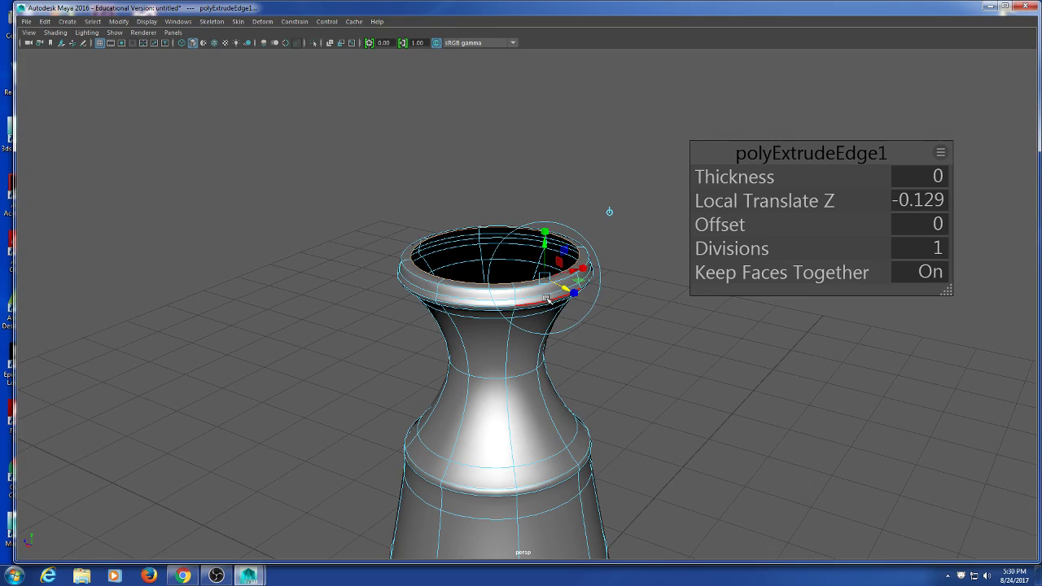
Return to object mode and view the whole smoothed vase with its thickened mouth, leaving it deselected.
right_click(425, 275)
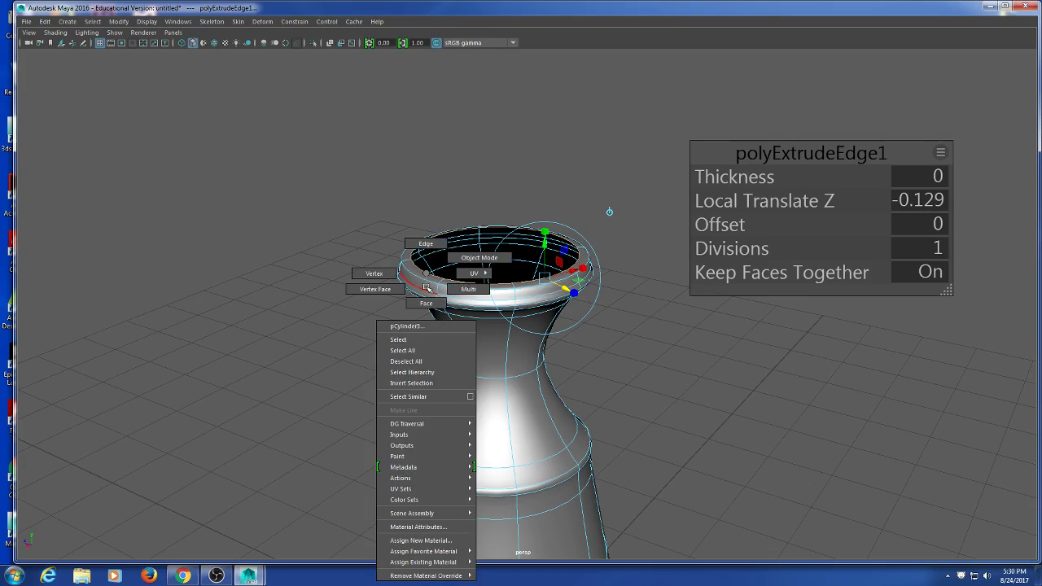
left_click(421, 224)
middle_click_drag(438, 235, 380, 202, "alt")
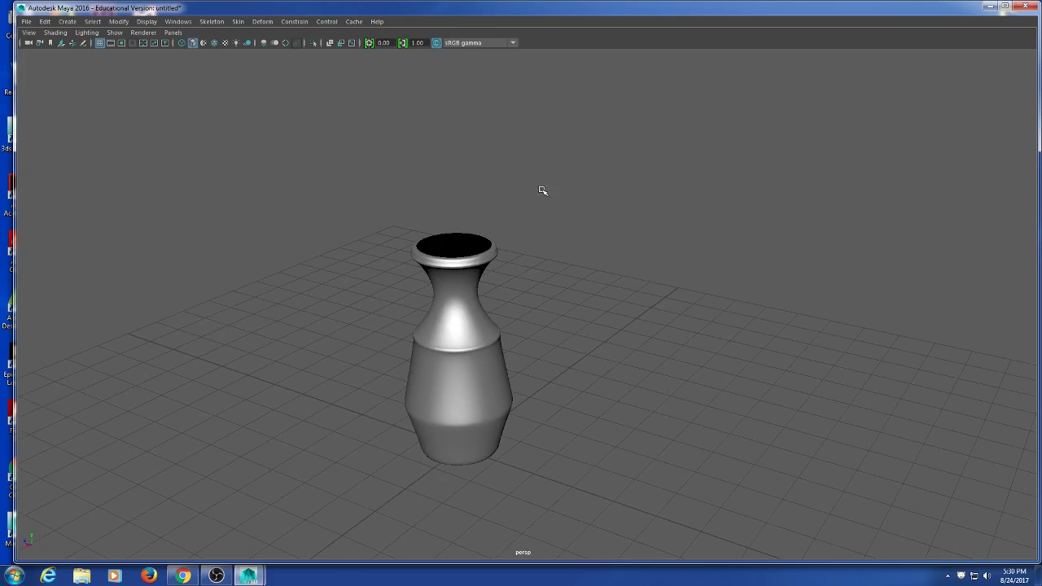
middle_click_drag(325, 304, 369, 283, "alt")
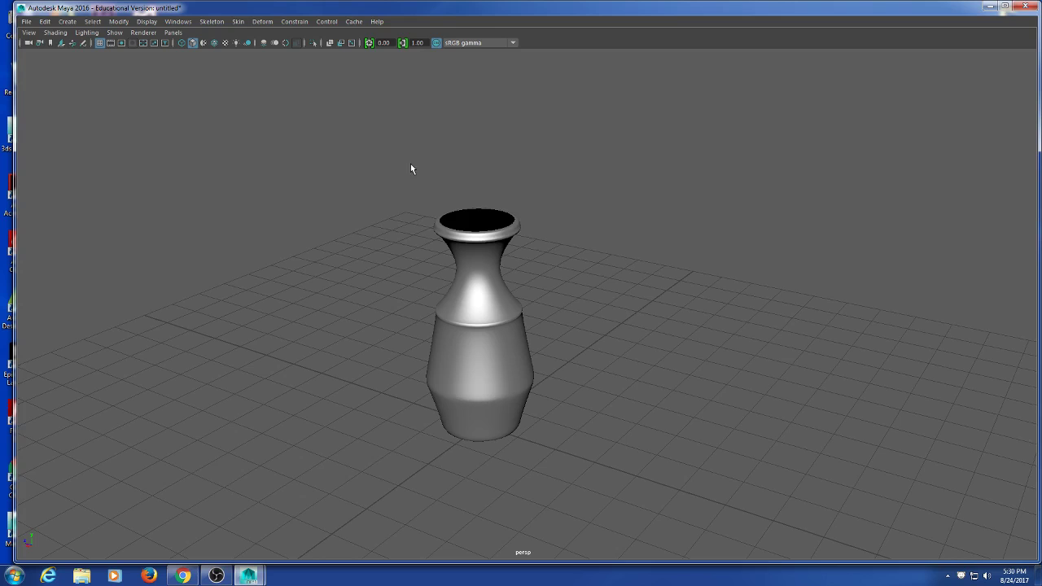
left_click_drag(407, 195, 681, 437)
scroll(612, 413, "up", 5)
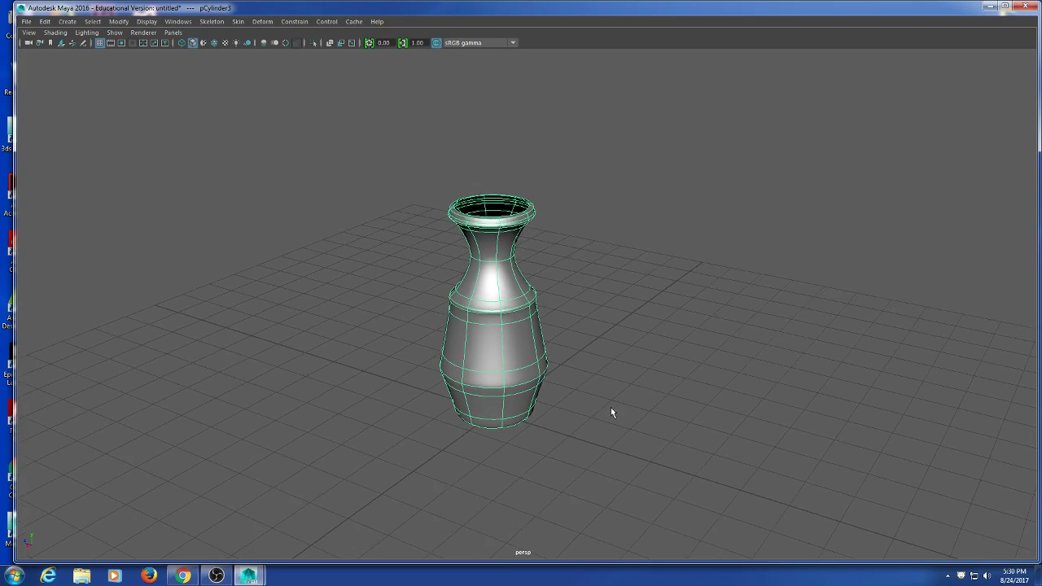
left_click(677, 375)
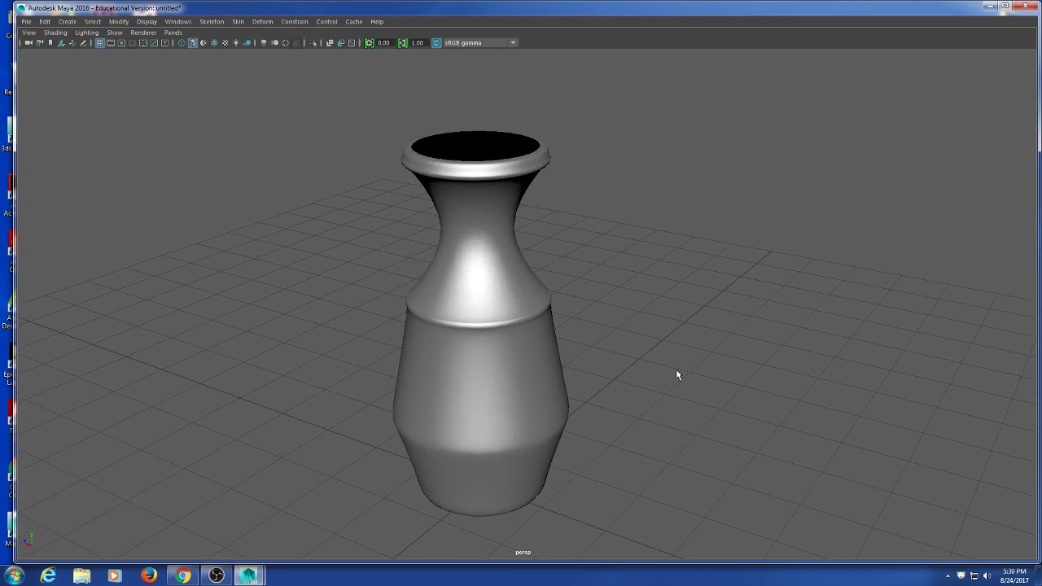
key("super")
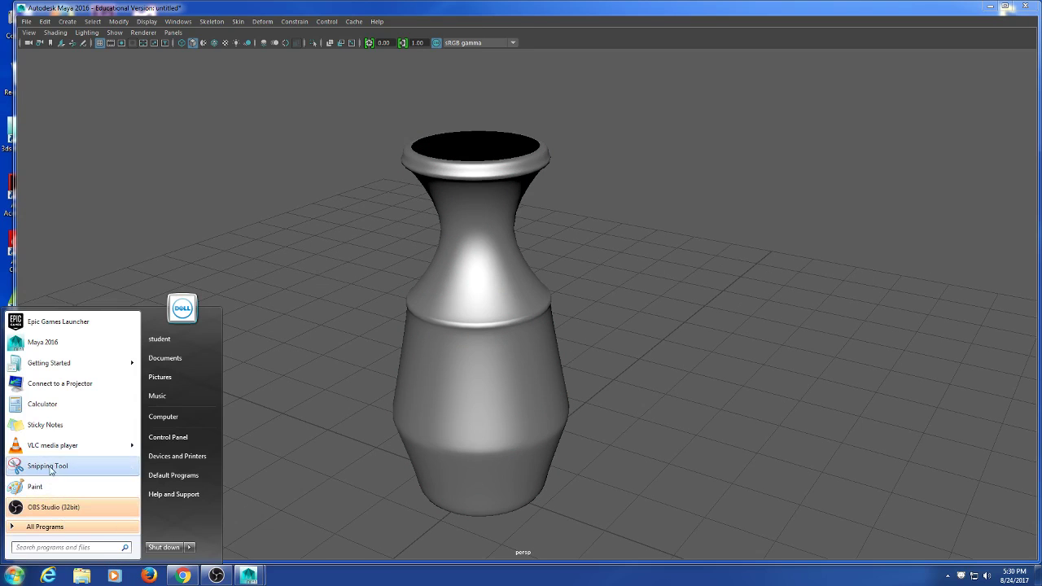
left_click(216, 575)
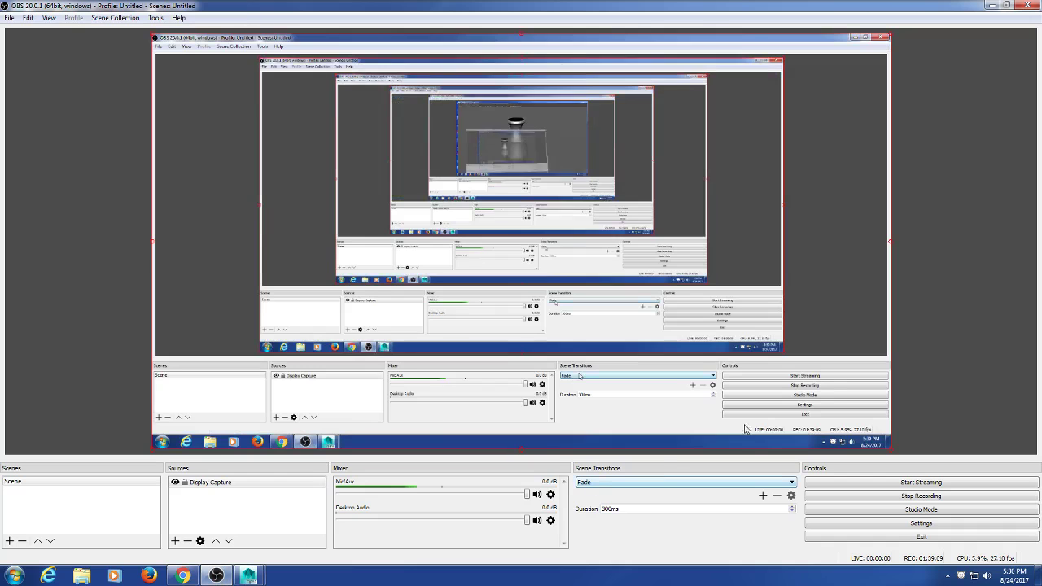